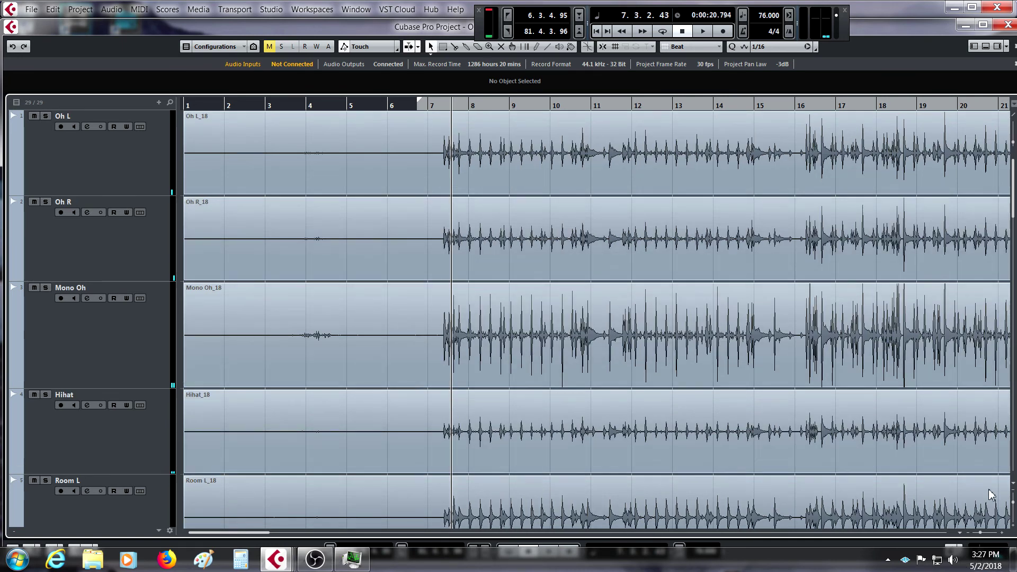
Step: Review the recorded drum tracks from the overheads, hi-hat and rooms down through the kick, snare and tom tracks
drag(1014, 503, 1013, 500)
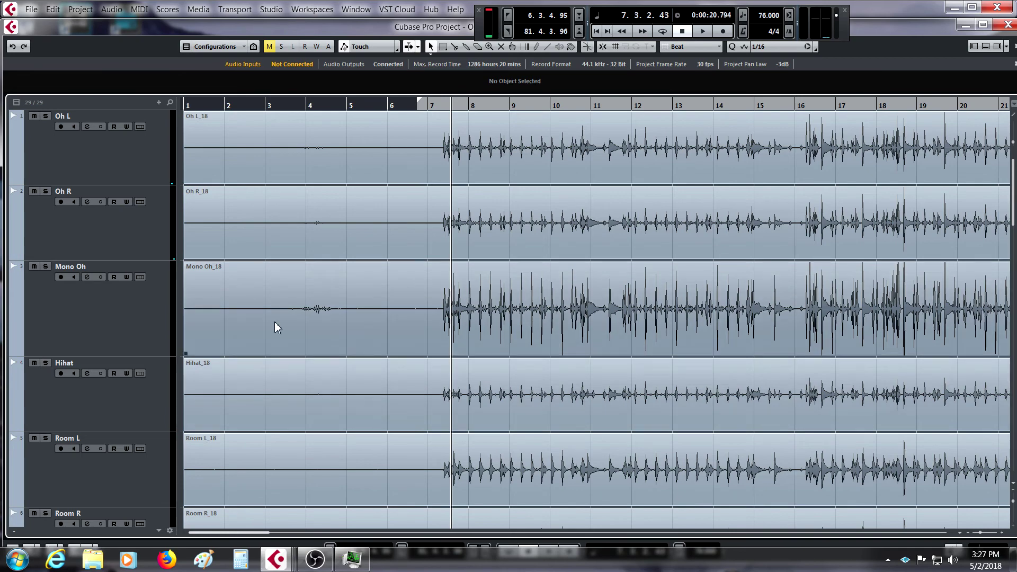
scroll(326, 239, down, 10)
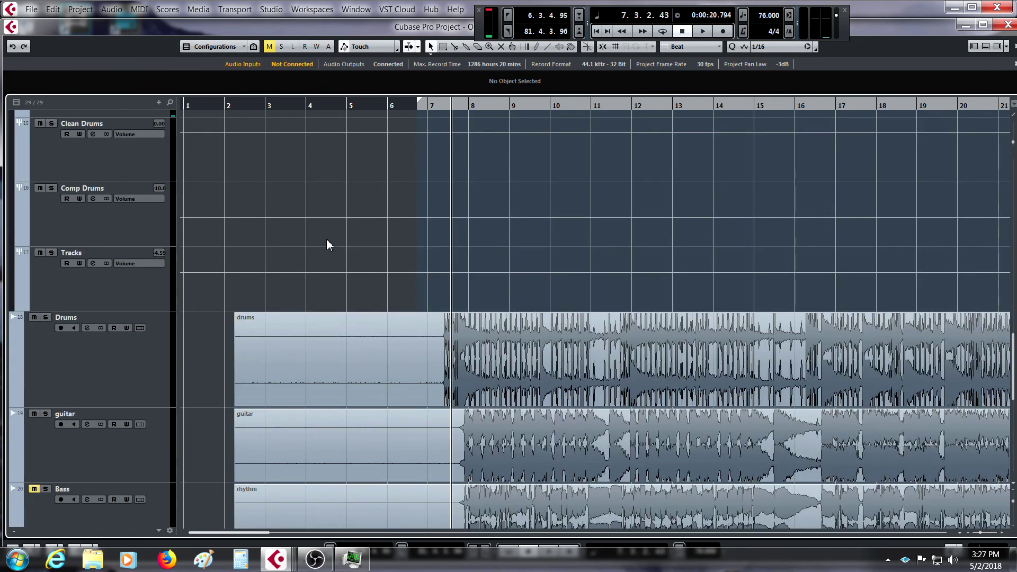
scroll(327, 240, up, 10)
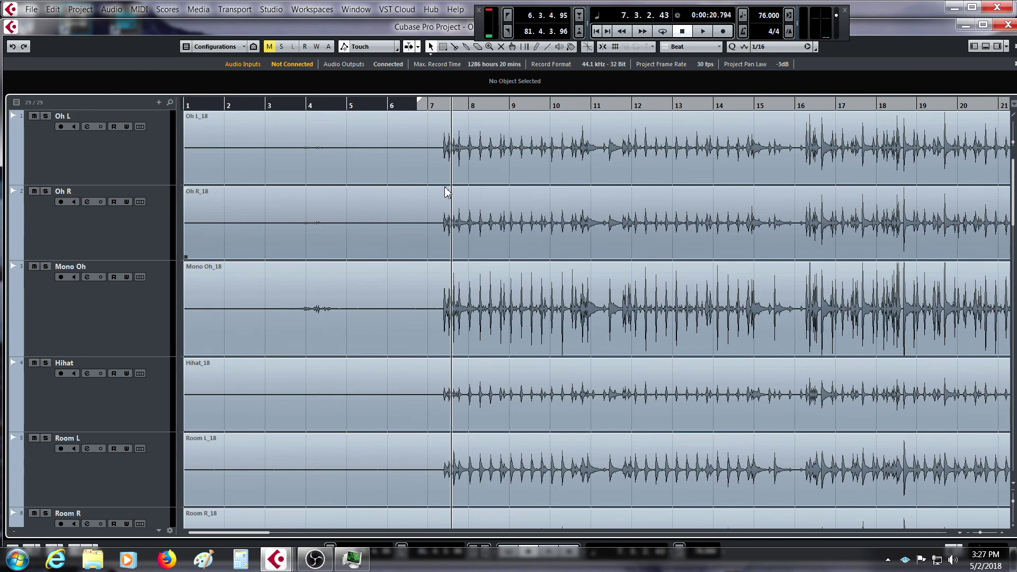
scroll(445, 192, down, 9)
scroll(443, 189, up, 6)
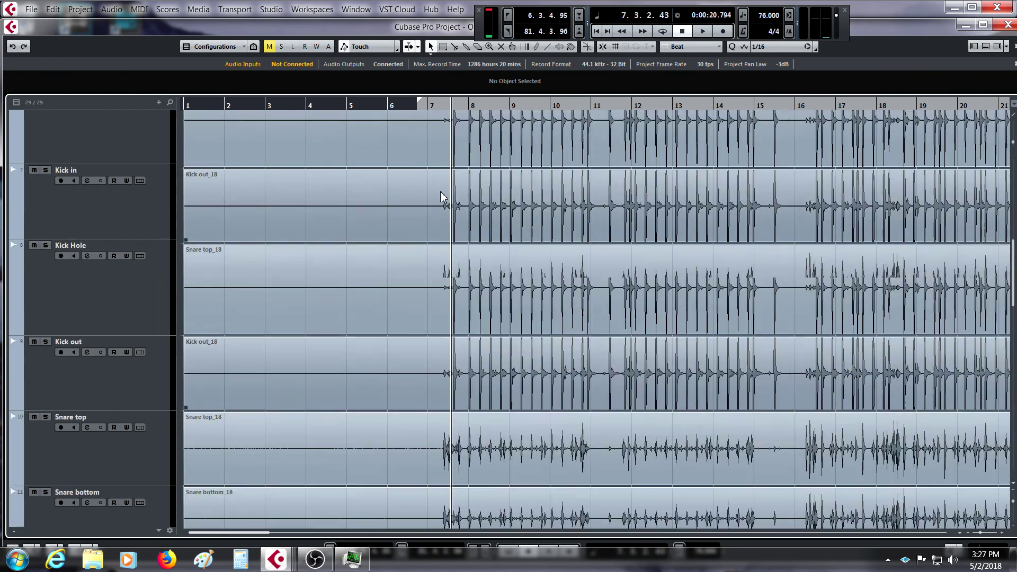
scroll(440, 191, up, 6)
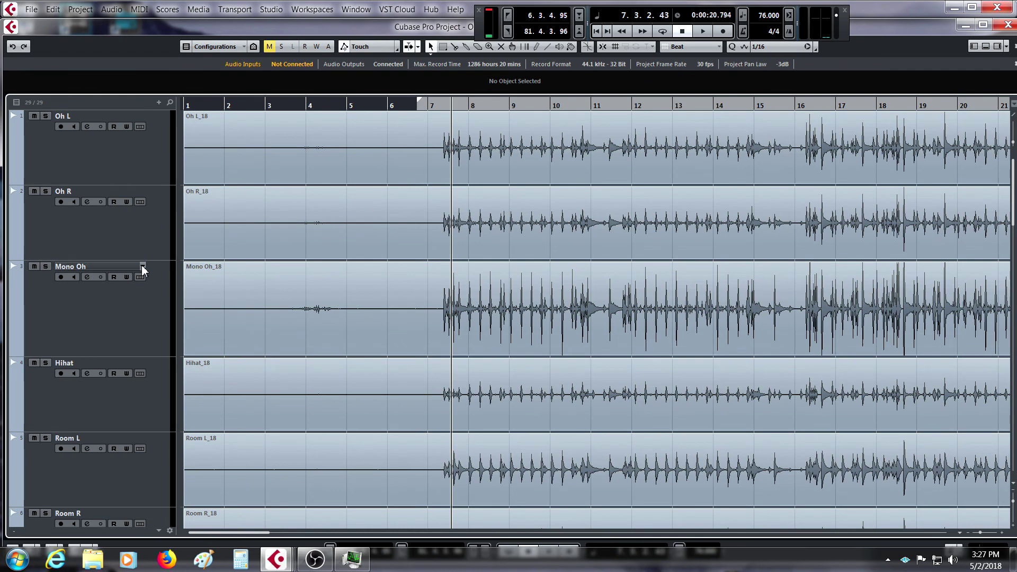
scroll(143, 392, down, 3)
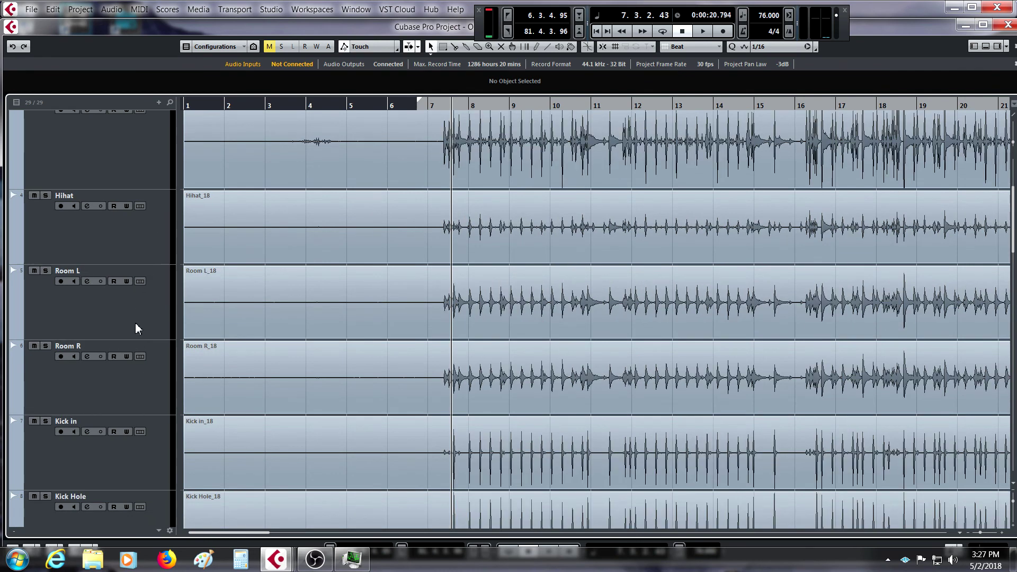
scroll(163, 361, down, 3)
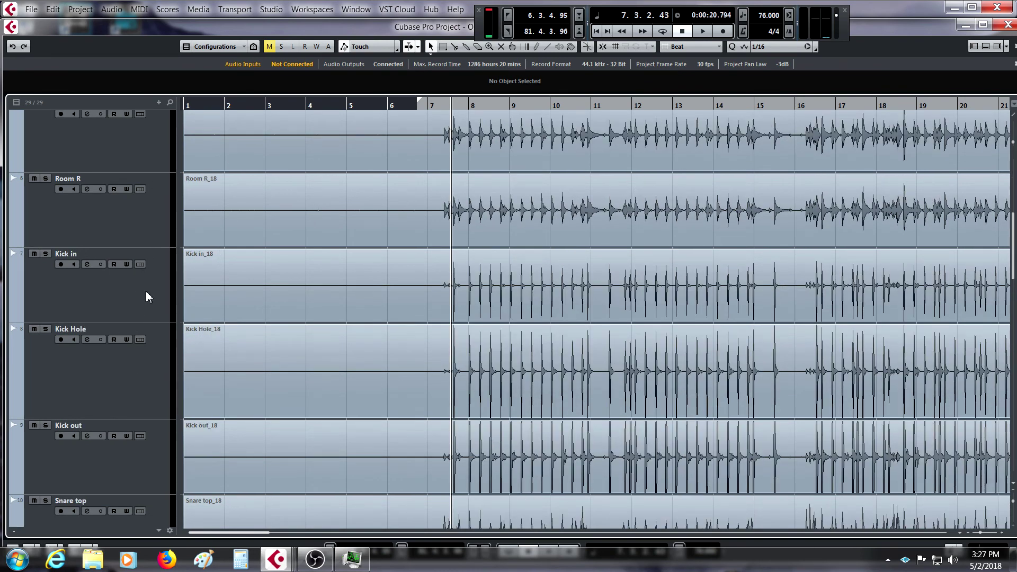
scroll(153, 426, down, 3)
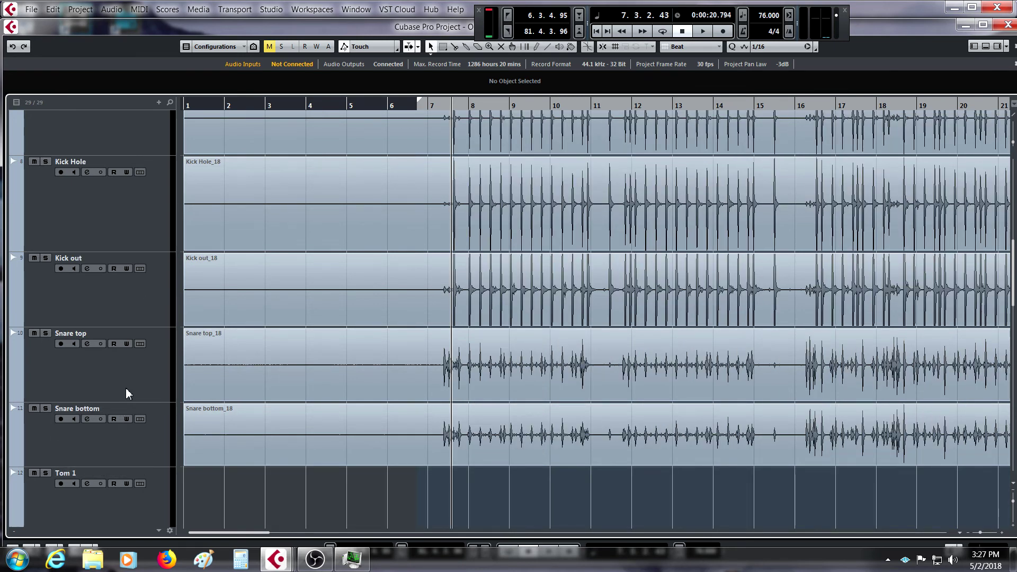
scroll(132, 390, down, 3)
Step: Trim the starts of the Tom 1 and Tom 3 events in bar 47 to about 47.3.1.103 and 47.3.3.80, just before their hits
key(g)
key(g)
key(g)
key(g)
key(g)
key(g)
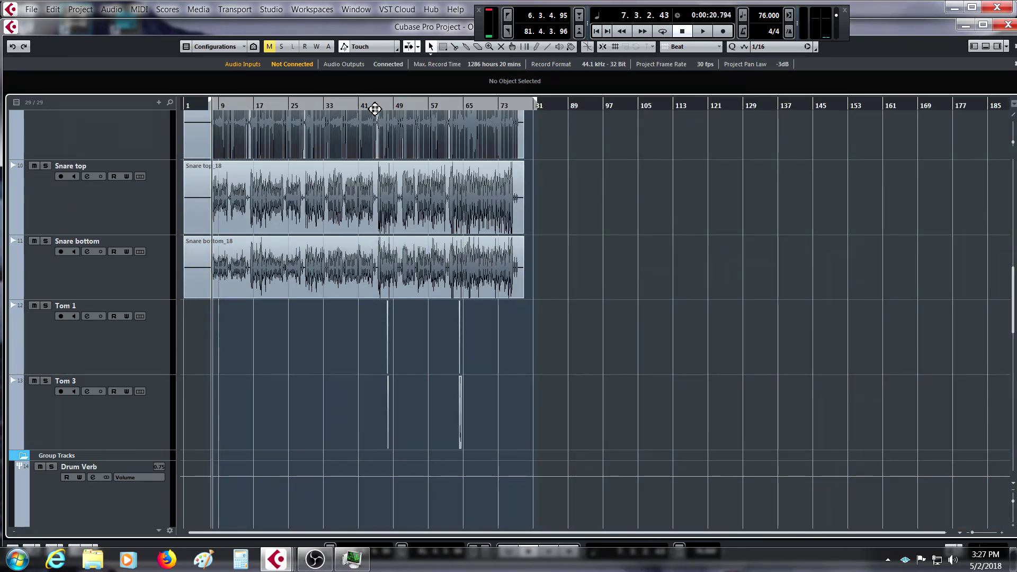
drag(379, 104, 947, 373)
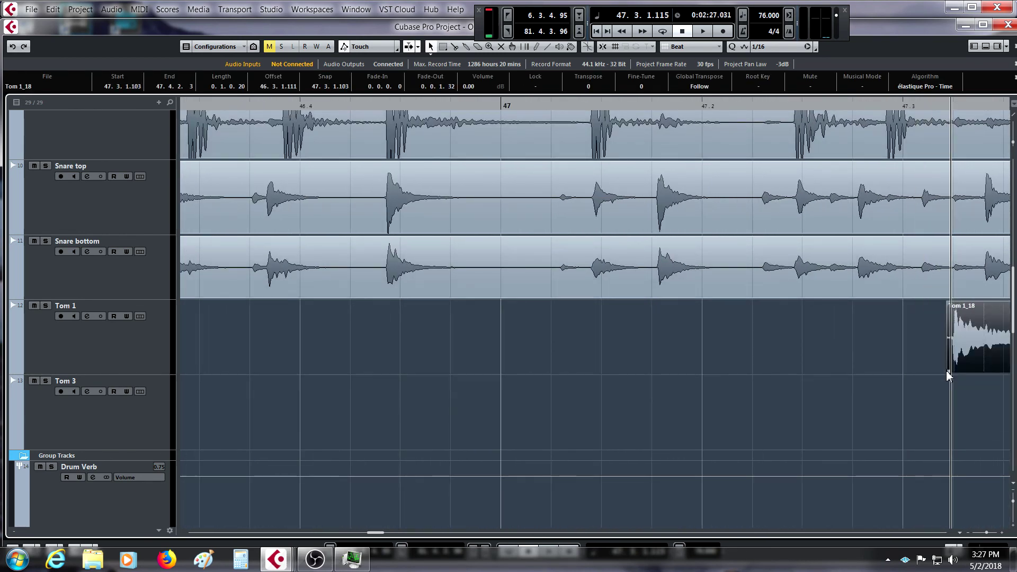
key(g)
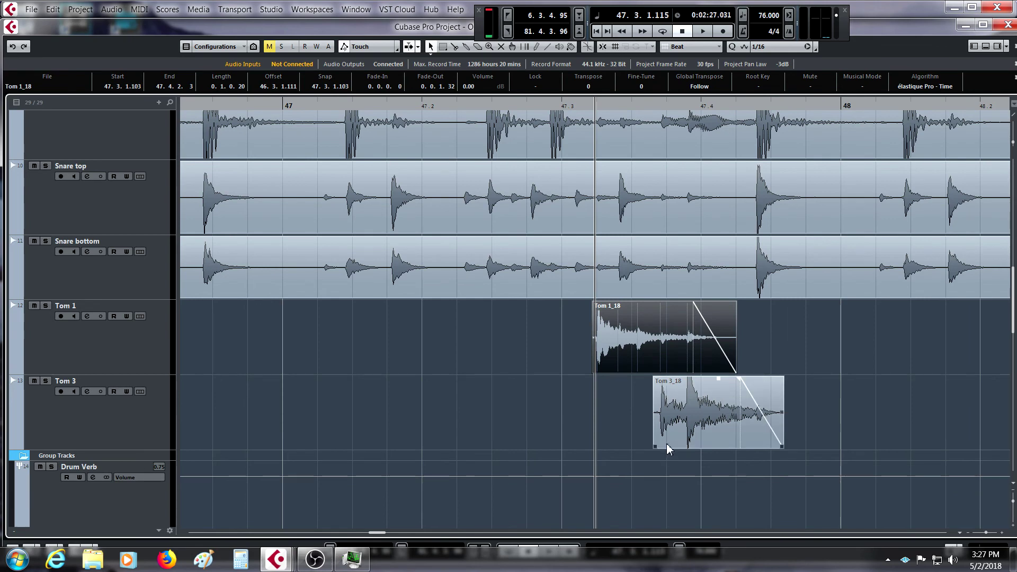
drag(656, 445, 658, 446)
key(g)
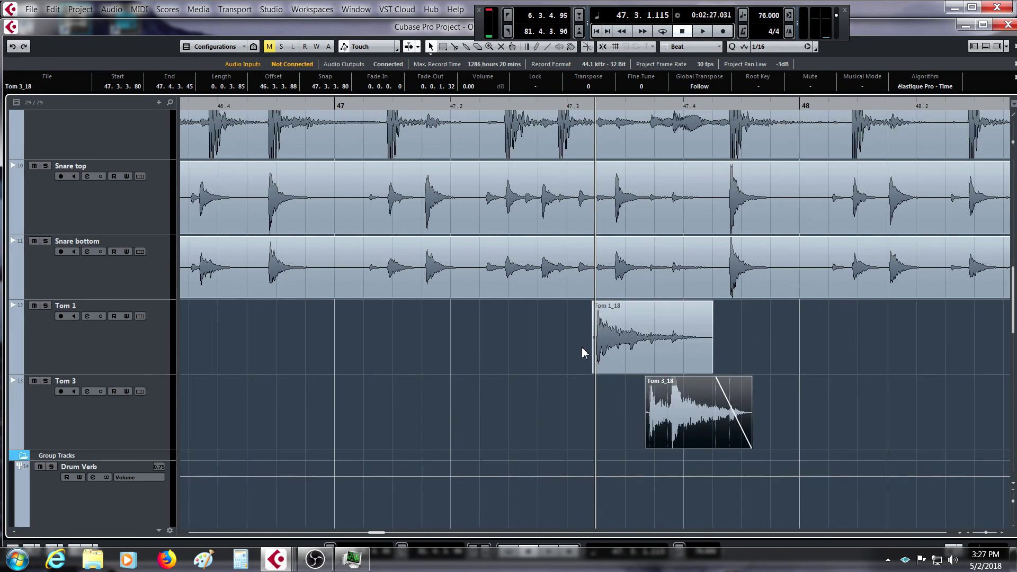
Step: Trim the start of the Tom 1 event in bar 64 to about 64.1.2.53 and give it a fade-in of about 6 ticks
key(g)
key(g)
key(g)
key(g)
key(g)
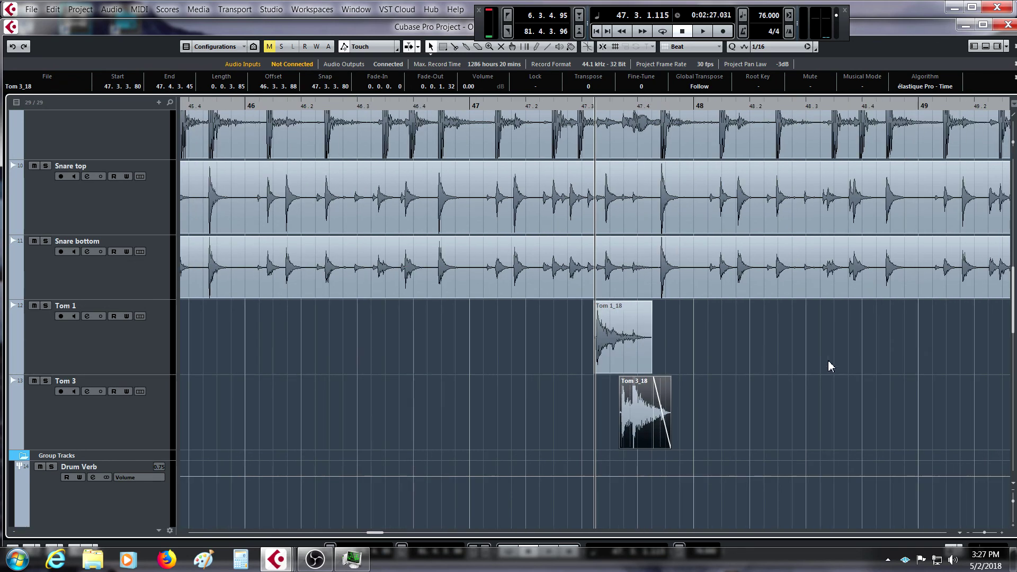
key(g)
key(g)
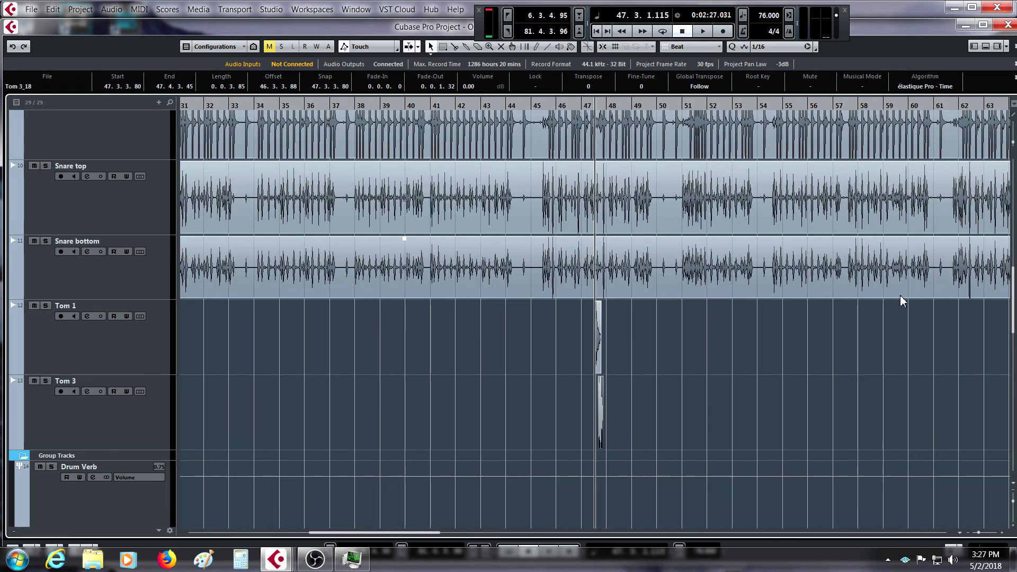
click(884, 106)
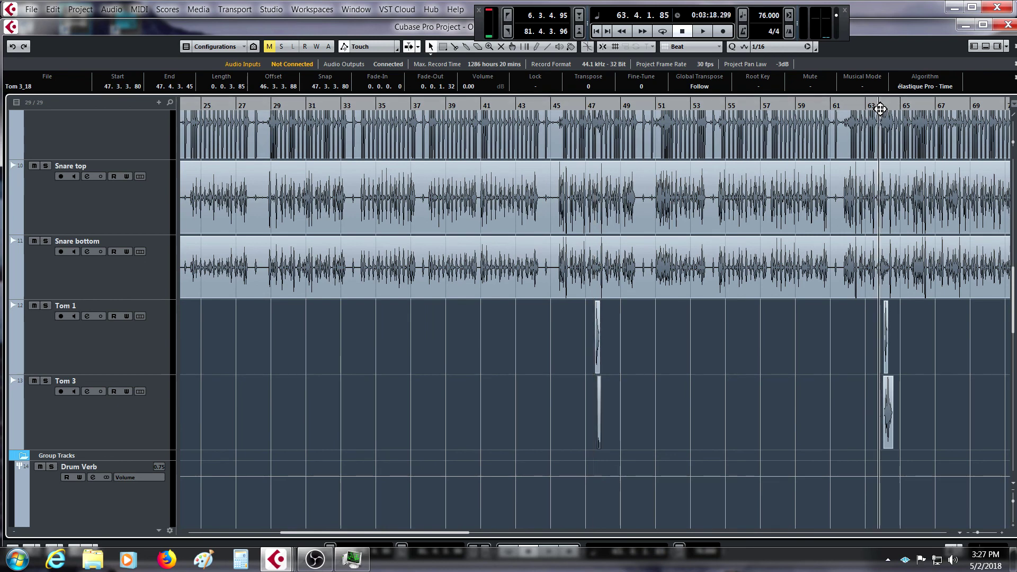
key(h)
key(h)
key(h)
key(h)
key(h)
key(h)
key(h)
key(h)
key(h)
key(h)
key(h)
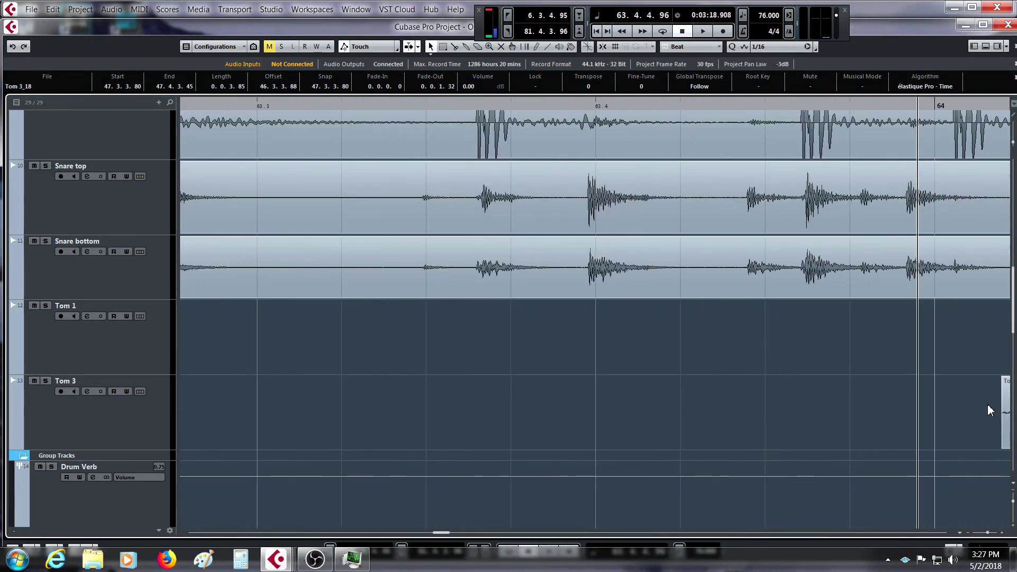
key(space)
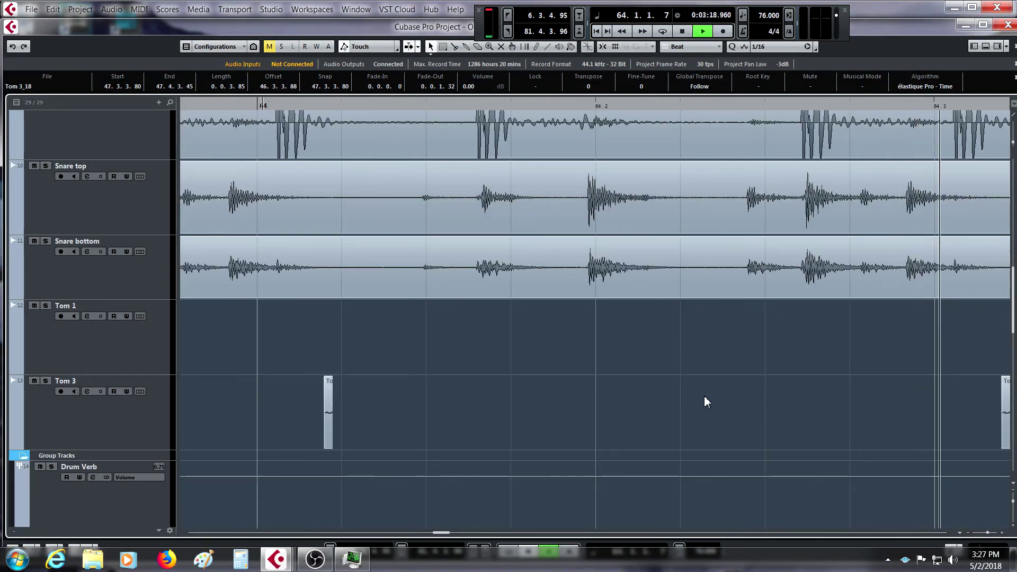
key(space)
drag(346, 374, 382, 368)
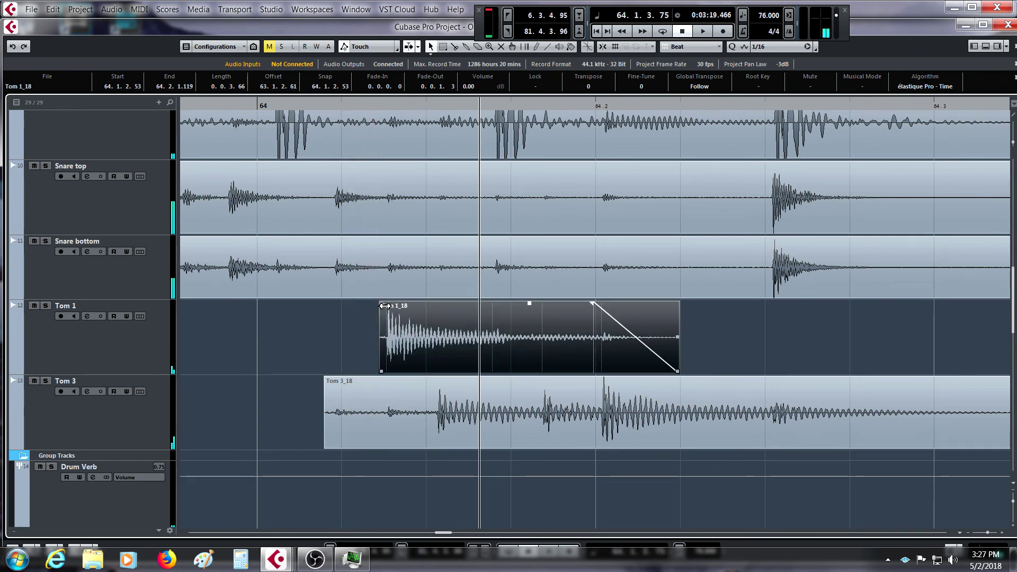
drag(382, 302, 388, 302)
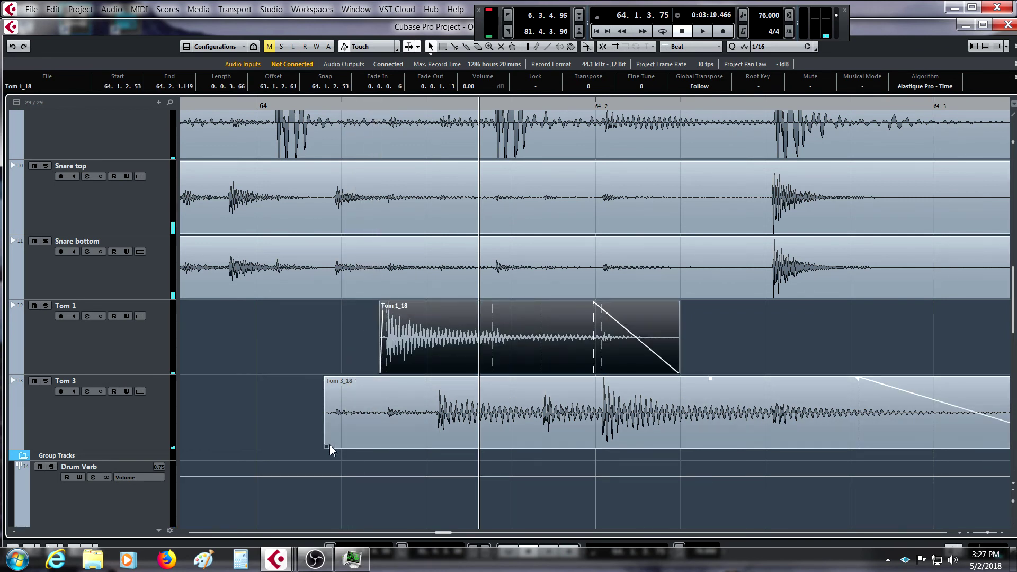
Step: Trim the start of the Tom 3 event in bar 64 to about 64.1.3.6 and give it a fade-in of about 3 ticks
drag(329, 445, 432, 437)
drag(432, 381, 433, 381)
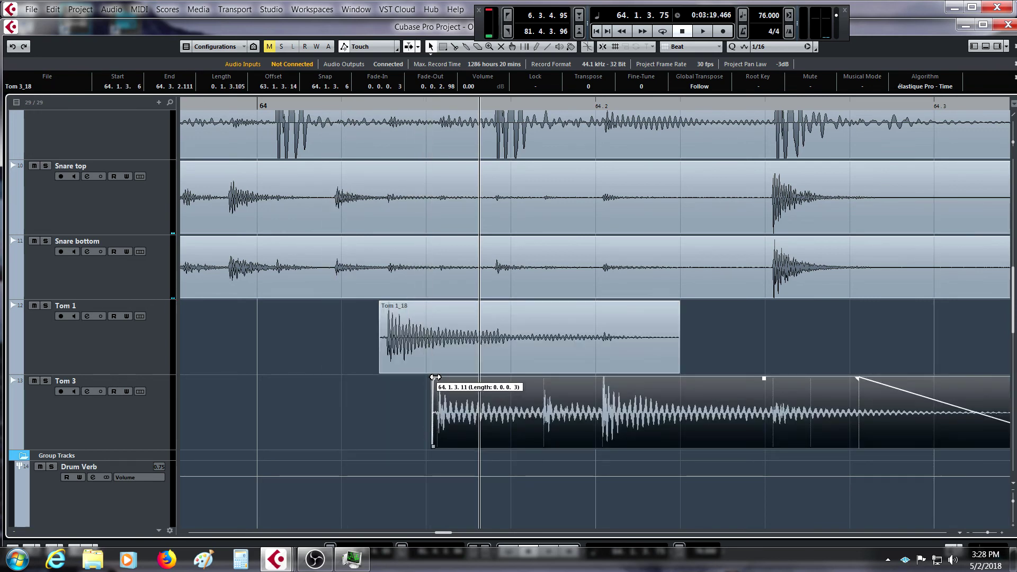
click(406, 406)
Step: Move the project cursor back to just before bar 7, ahead of the drum entrance, with the overhead tracks in view
key(g)
key(g)
key(g)
key(g)
key(g)
key(g)
key(g)
key(g)
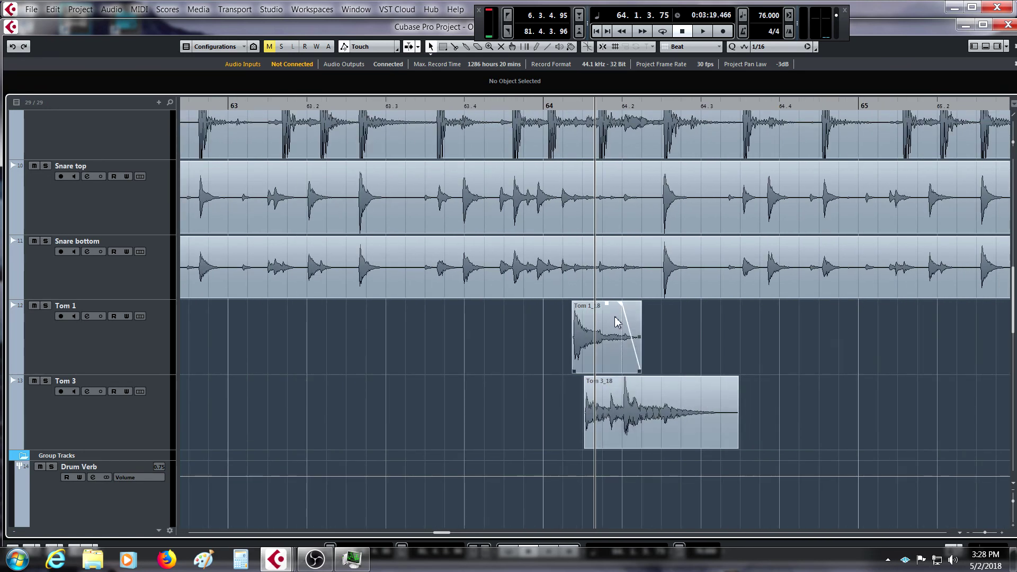
key(g)
key(g)
key(g)
key(g)
key(g)
key(g)
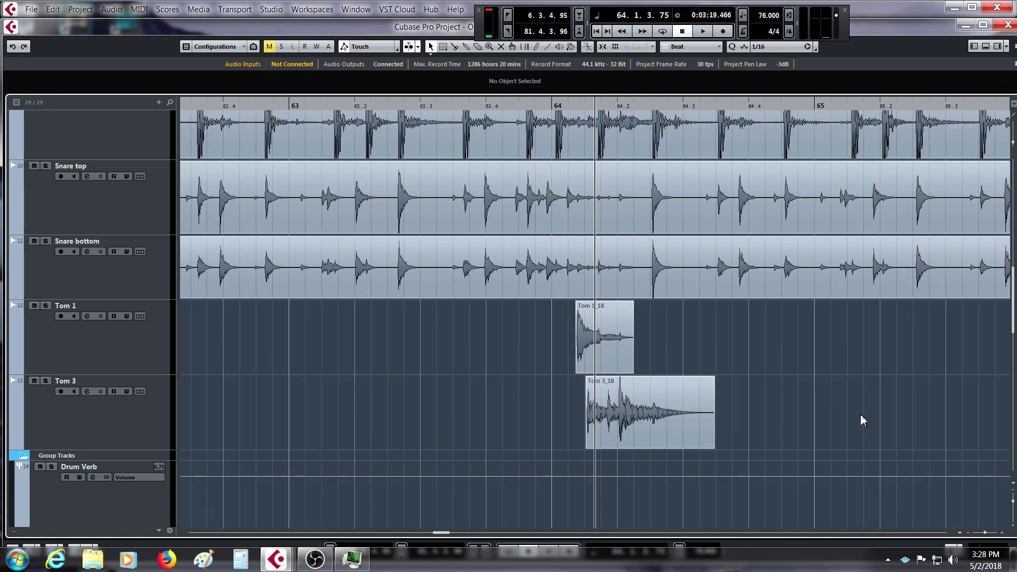
key(g)
key(g)
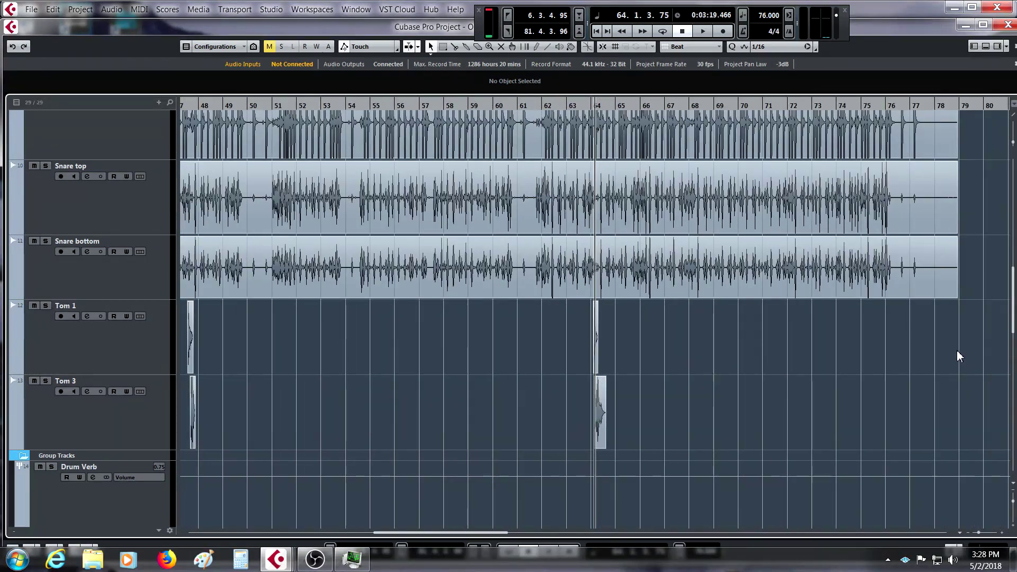
scroll(907, 382, up, 6)
scroll(533, 321, up, 2)
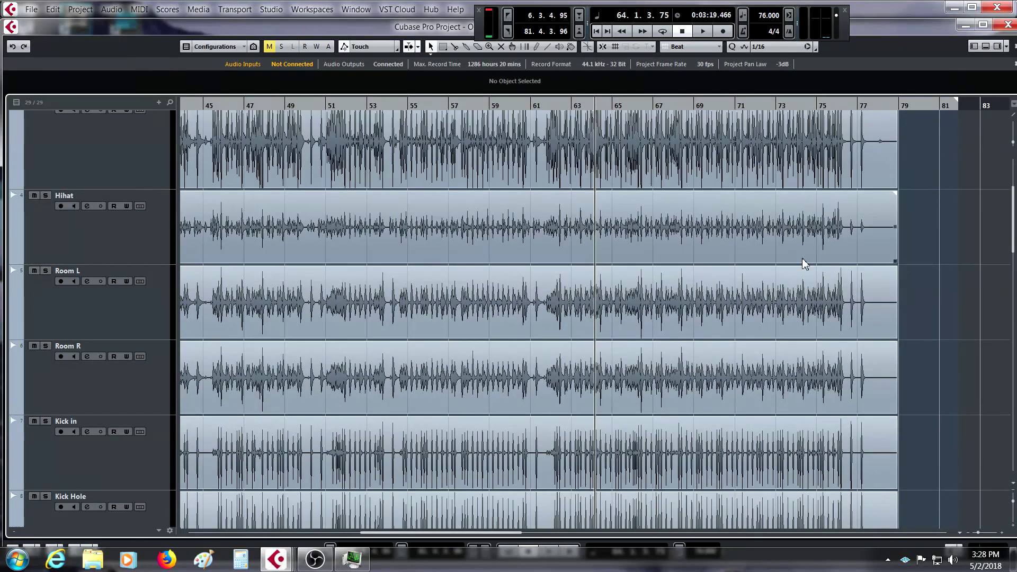
scroll(943, 262, up, 4)
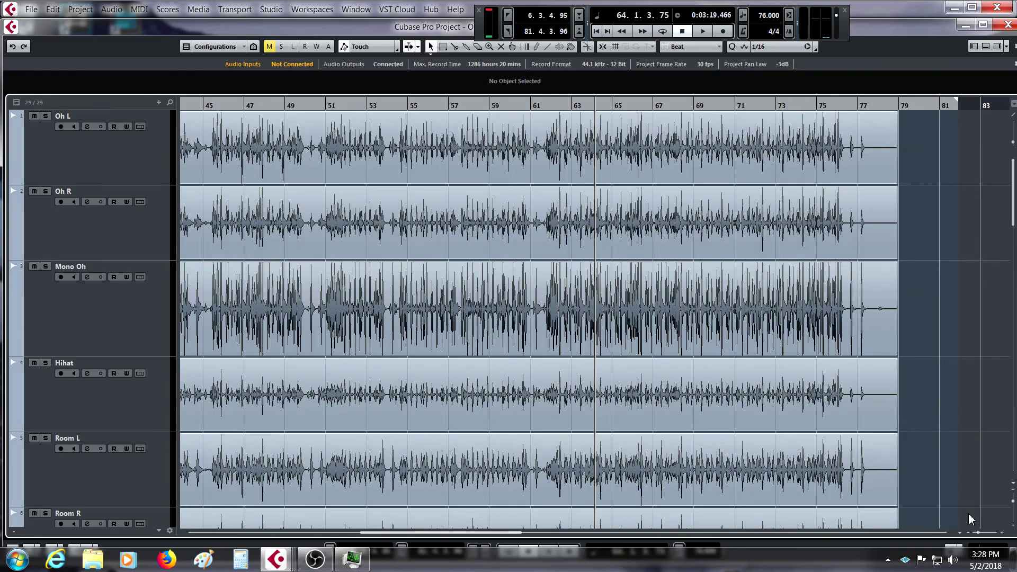
click(971, 533)
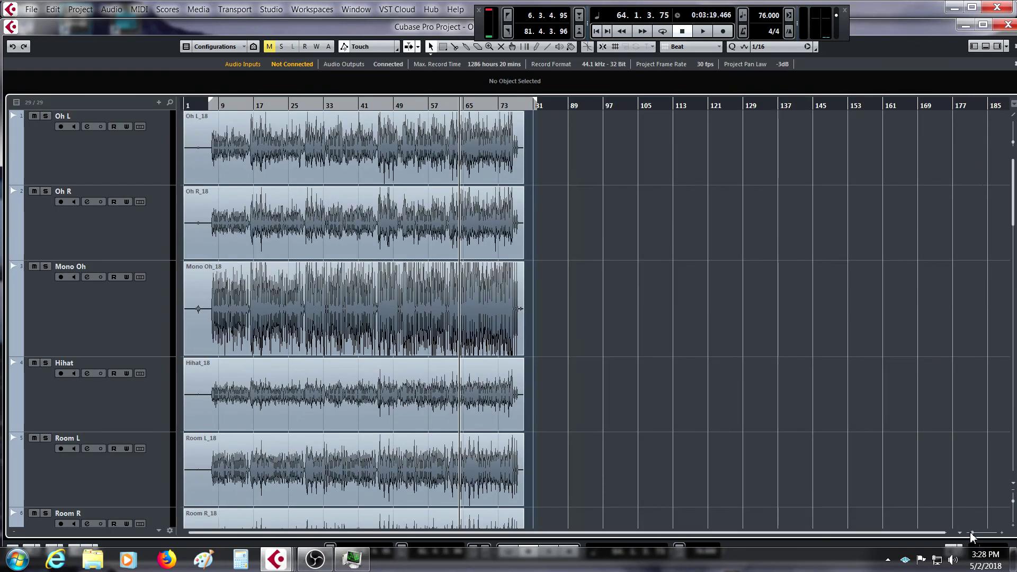
drag(973, 534, 976, 534)
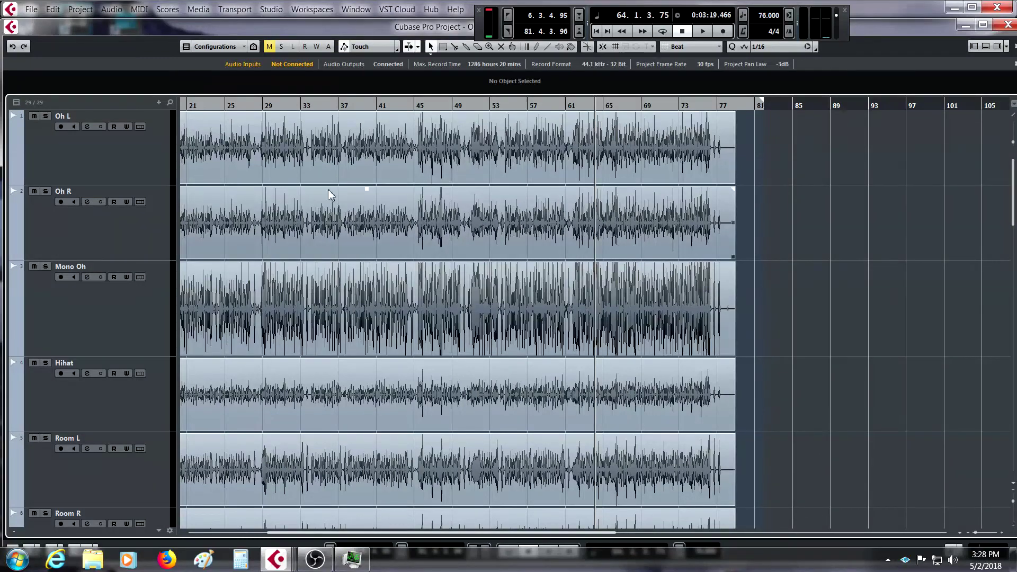
drag(215, 106, 237, 132)
Step: Check the Control Room audio connections, close them and open the MixConsole
key(F4)
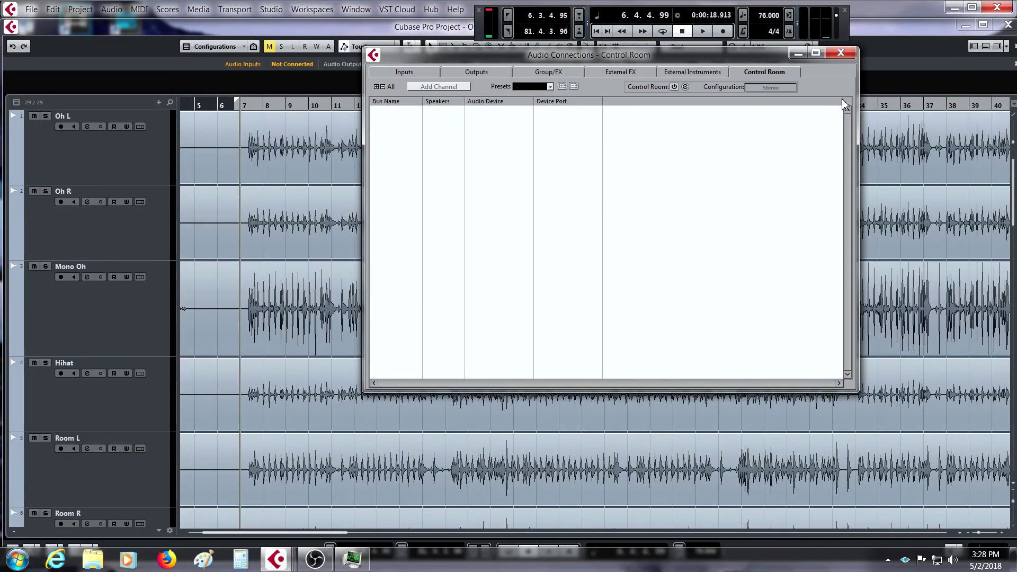
click(841, 54)
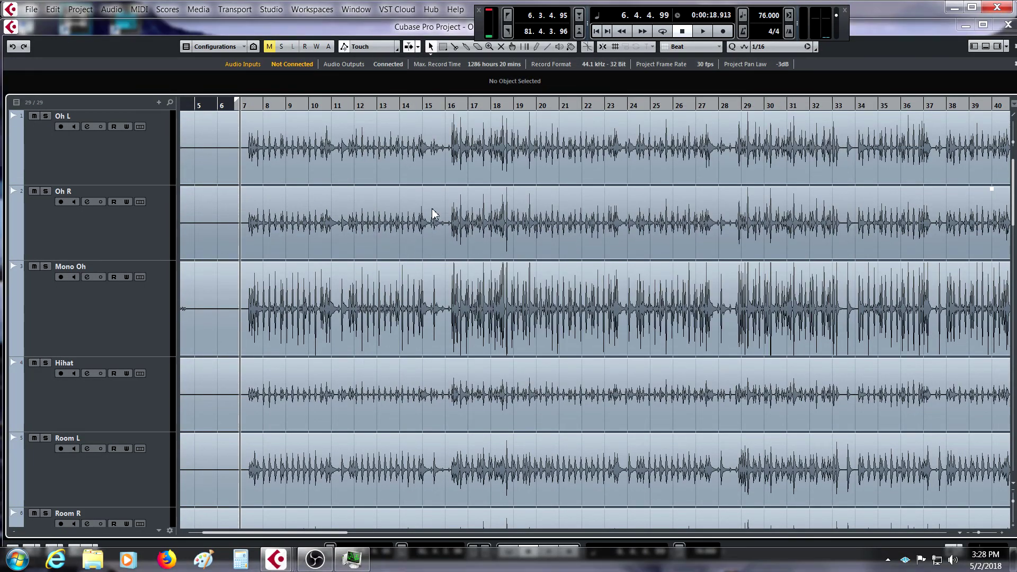
key(F3)
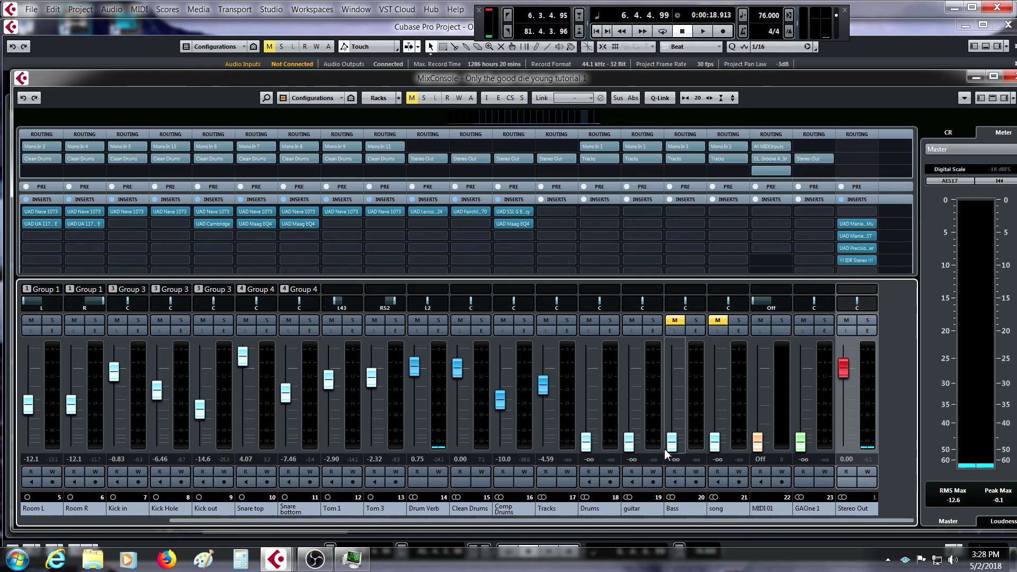
Step: Close the extra background program and bring the mixer's first channels, starting with Oh L, into view
click(351, 559)
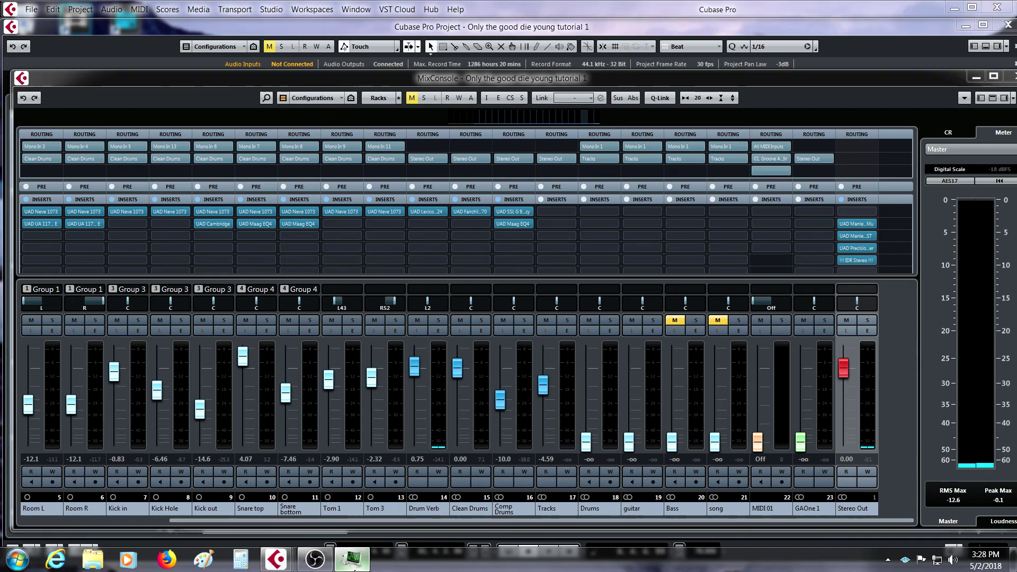
click(408, 68)
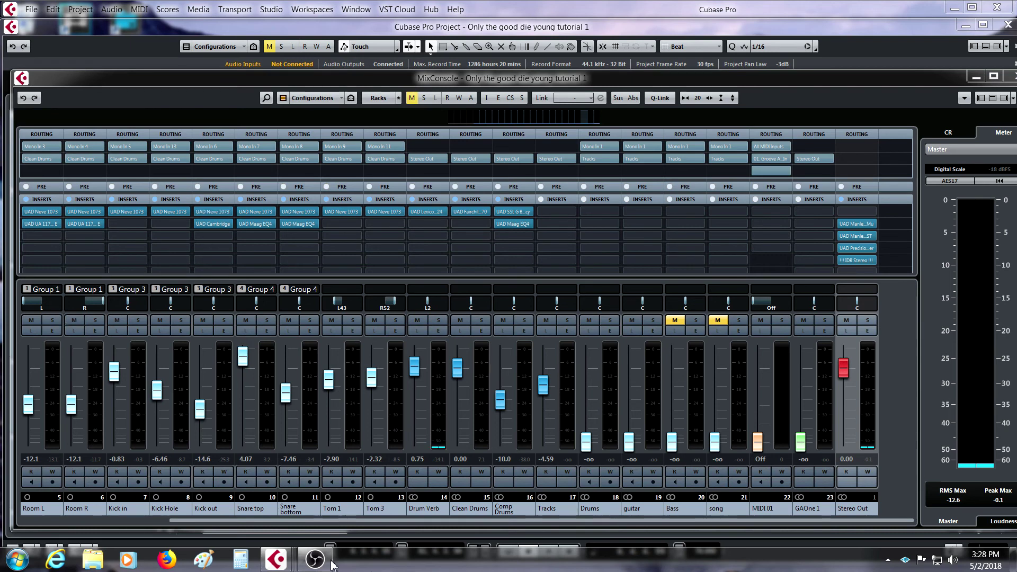
drag(334, 521, 165, 529)
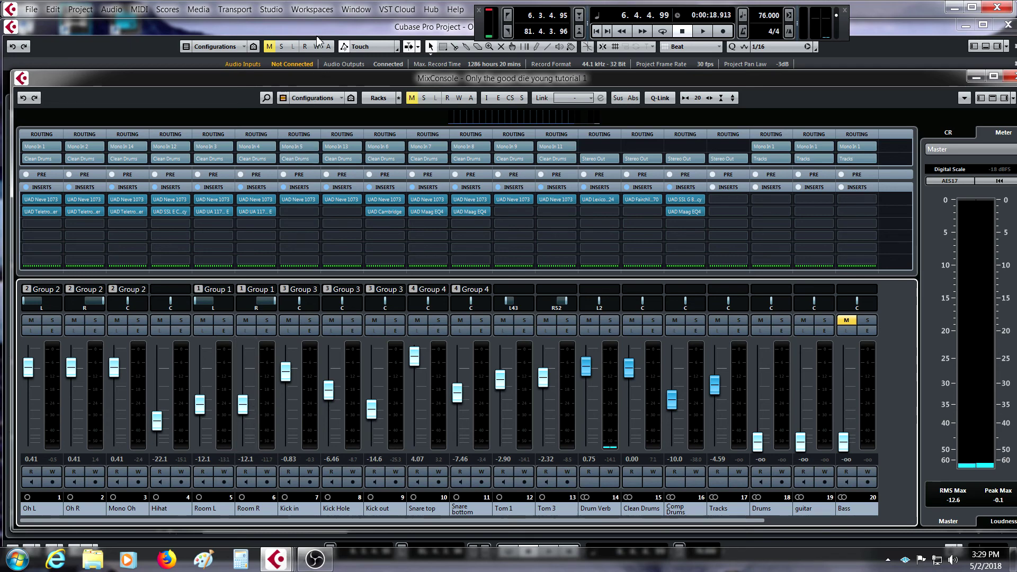
Step: Close the MixConsole and play the drum mix from just before bar 7 into bar 12, stopping there
key(F3)
key(space)
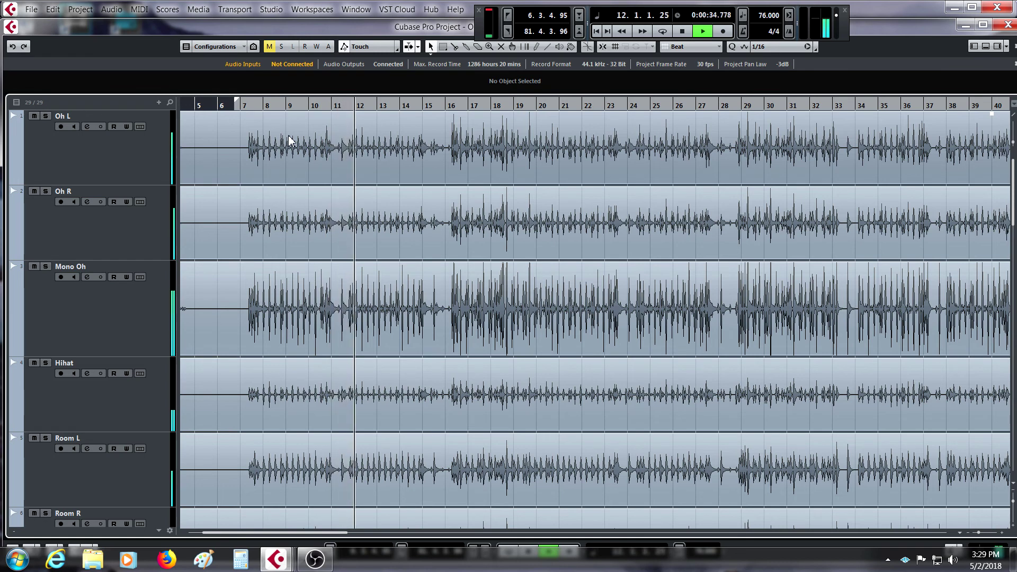
key(space)
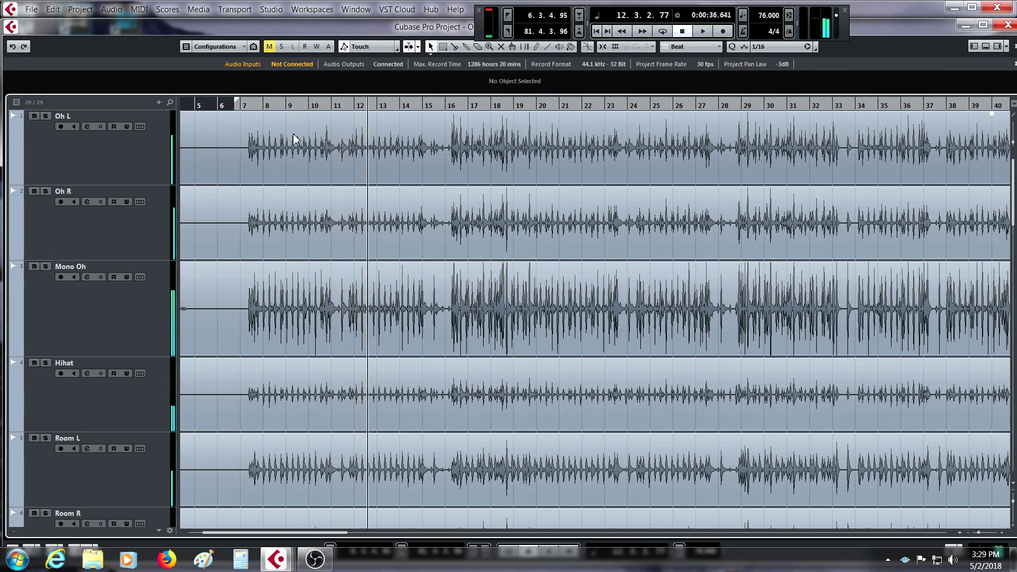
Step: Play the drum mix from bar 10 into bar 11 and stop there
click(316, 108)
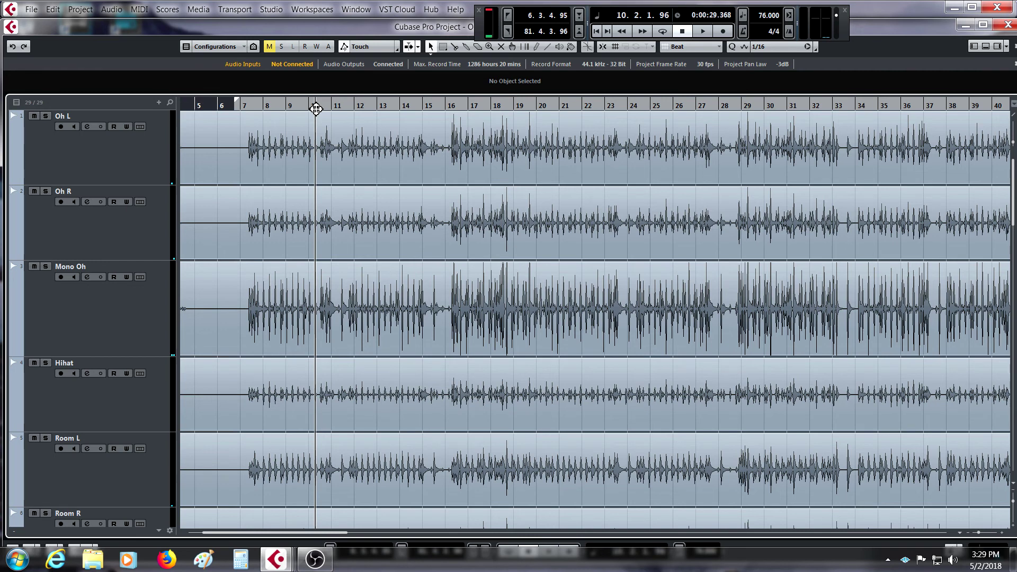
key(space)
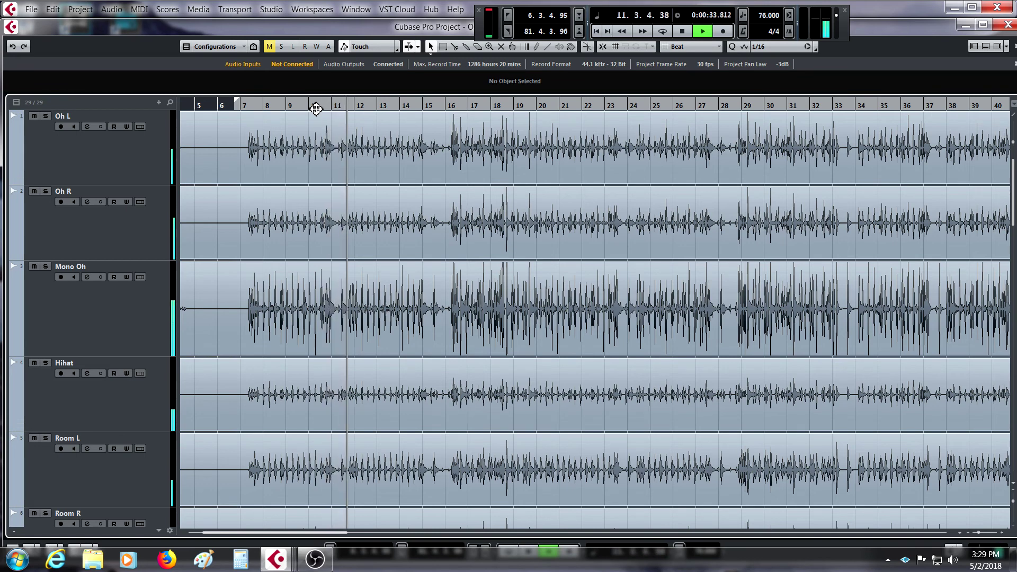
key(space)
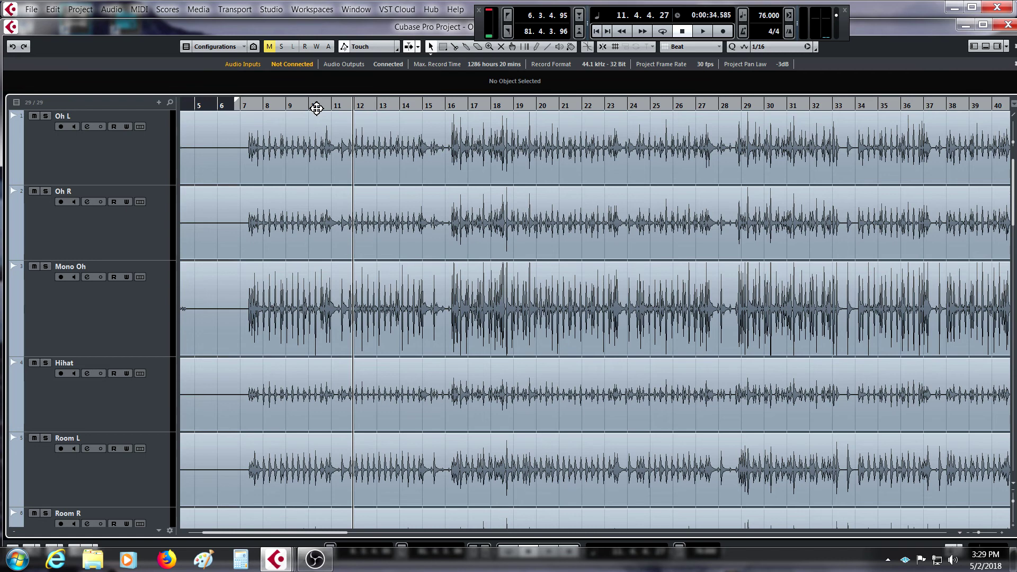
Step: Move the project cursor back to the drum entrance in bar 7
drag(316, 108, 315, 111)
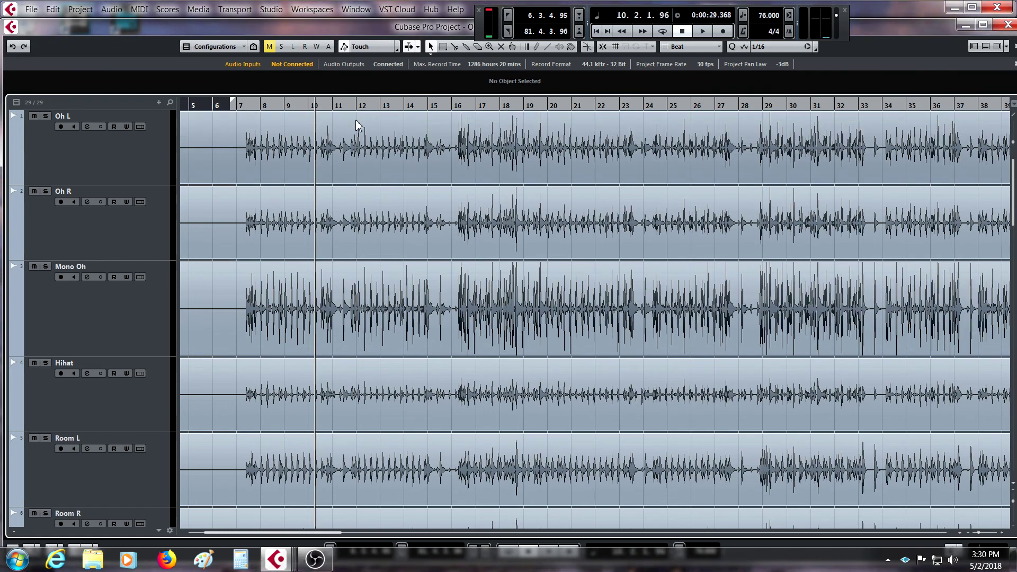
scroll(390, 228, down, 3)
scroll(363, 221, up, 3)
click(241, 104)
key(h)
drag(238, 126, 247, 109)
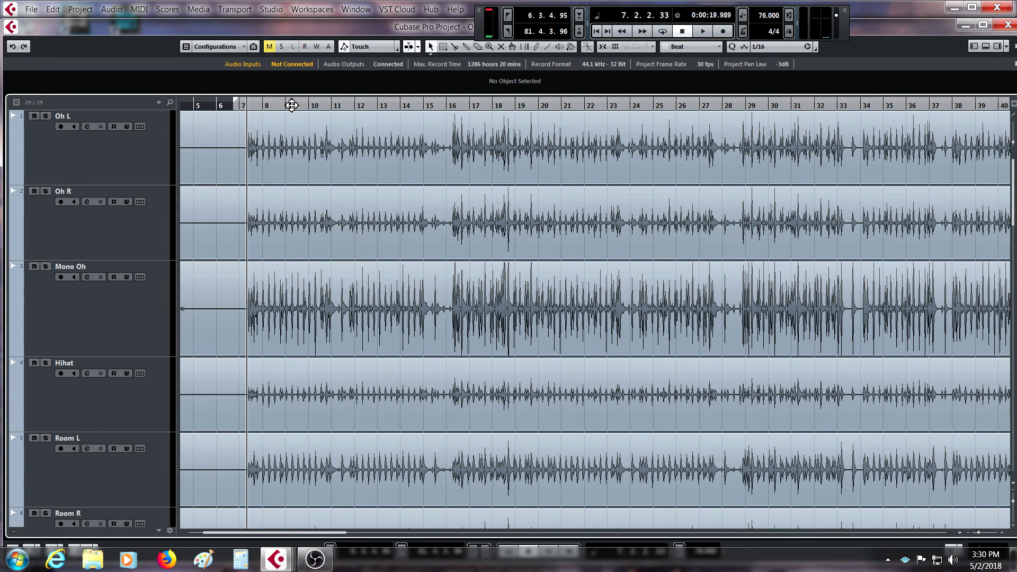
Step: Open the Lexicon 224 on the Drum Verb channel in the MixConsole, audition the soloed reverb from bar 7, and clear the solos in bar 10
key(F3)
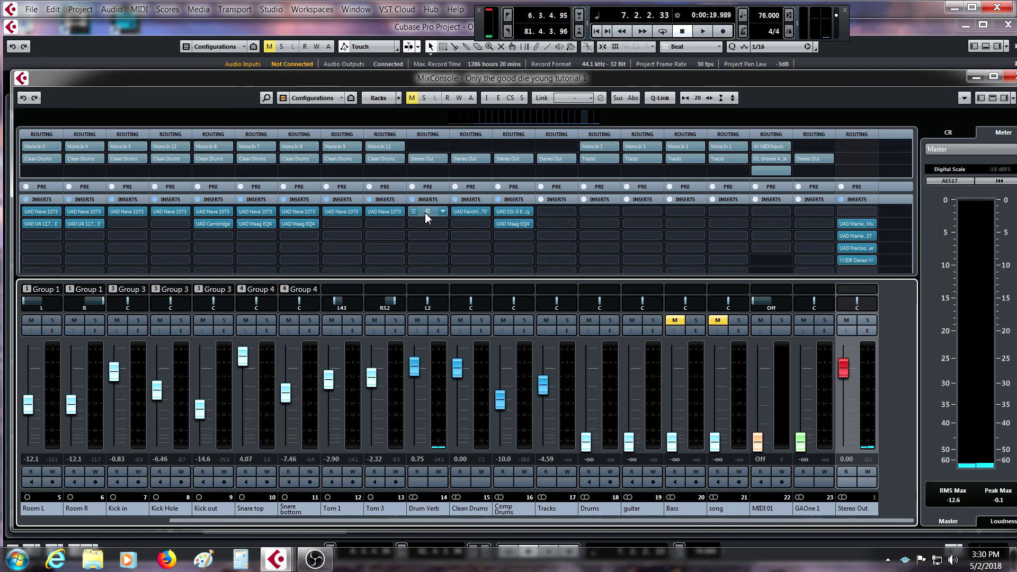
click(426, 212)
drag(499, 123, 620, 108)
click(440, 324)
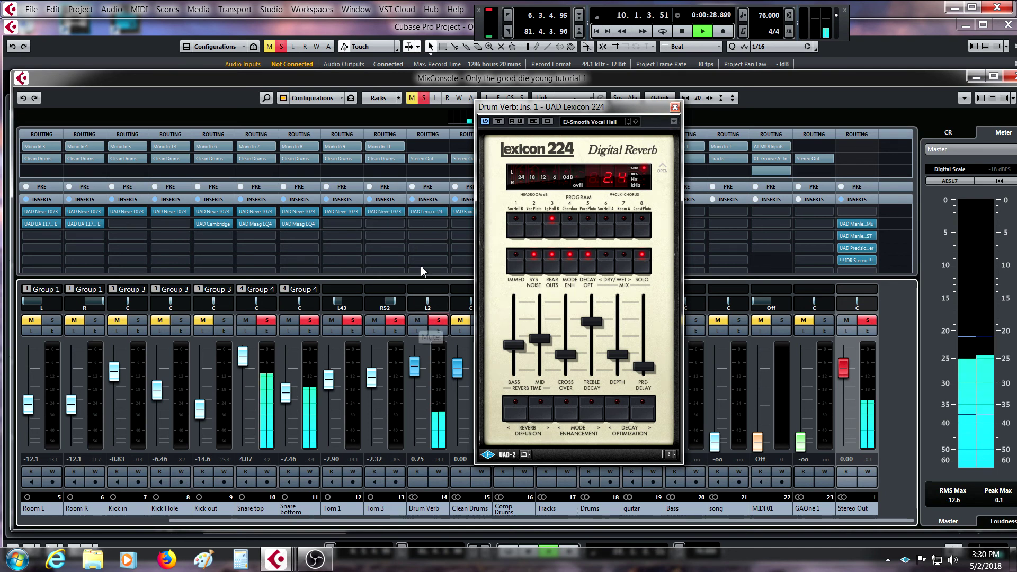
click(424, 97)
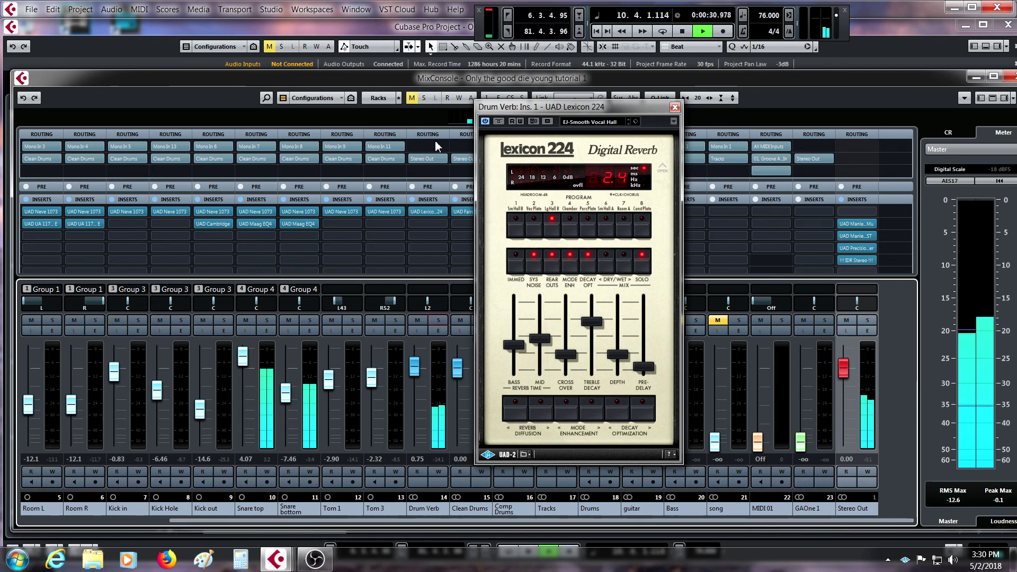
Step: Mute the Drum Verb channel, resume playback and close the Lexicon 224 editor
key(space)
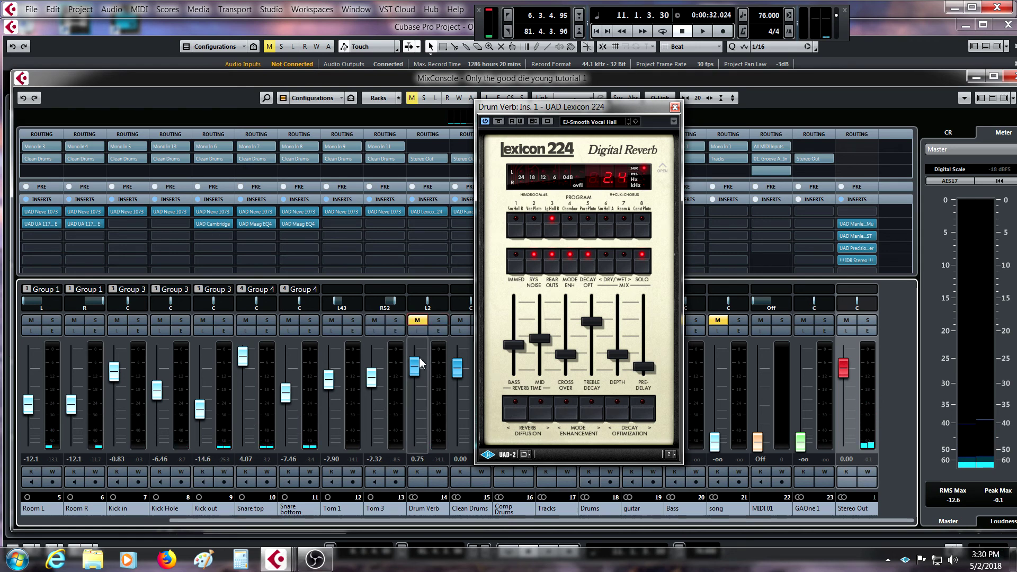
key(space)
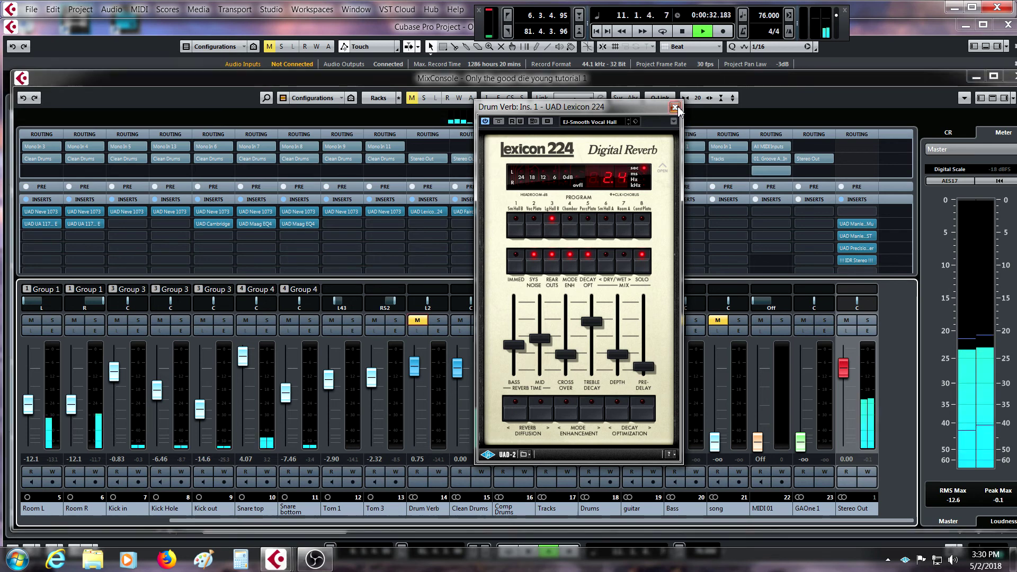
click(675, 107)
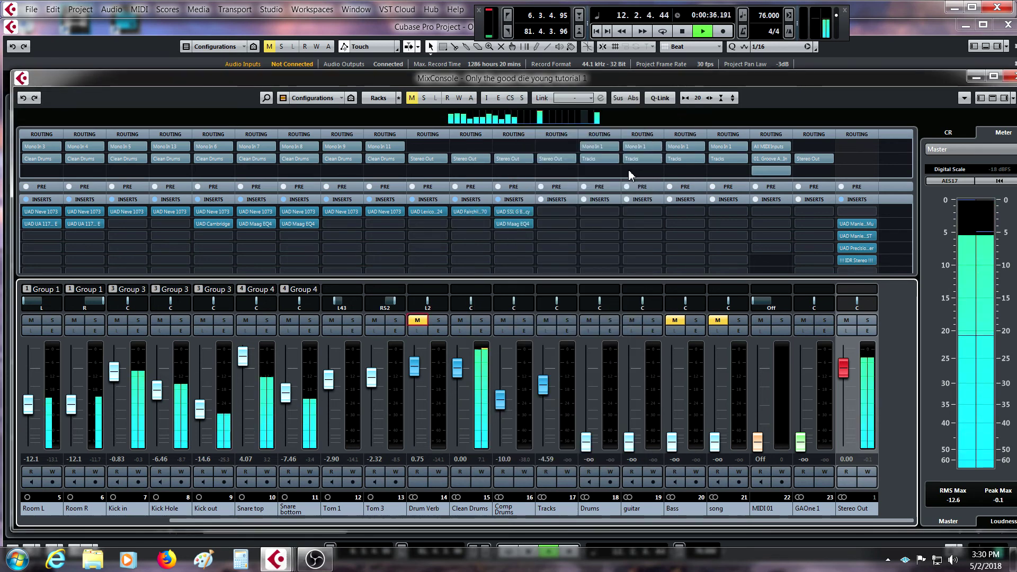
Step: Centre the Drum Verb channel's pan and toggle its mute to compare the drums with and without reverb, leaving it muted
ctrl+click(427, 301)
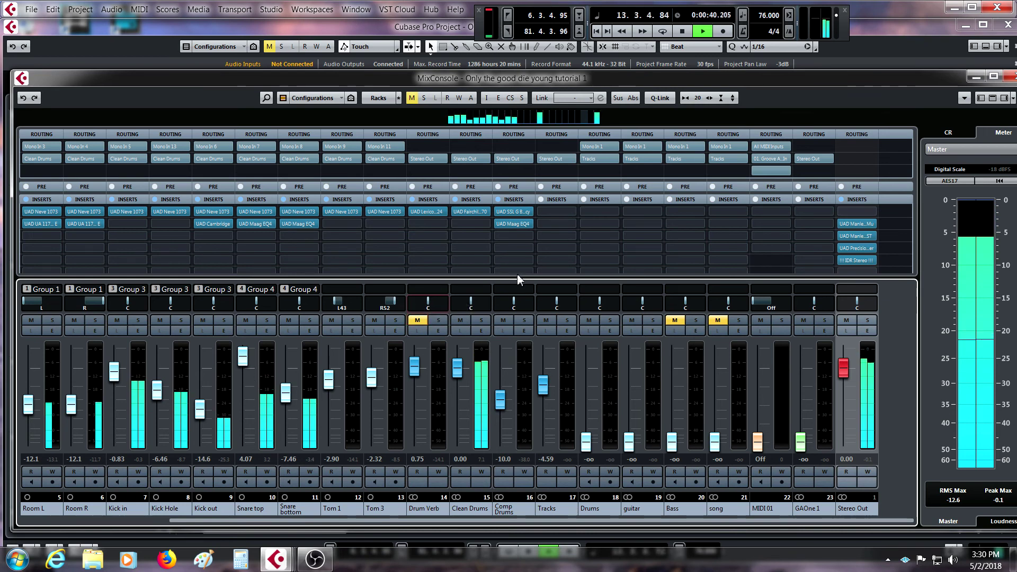
click(417, 321)
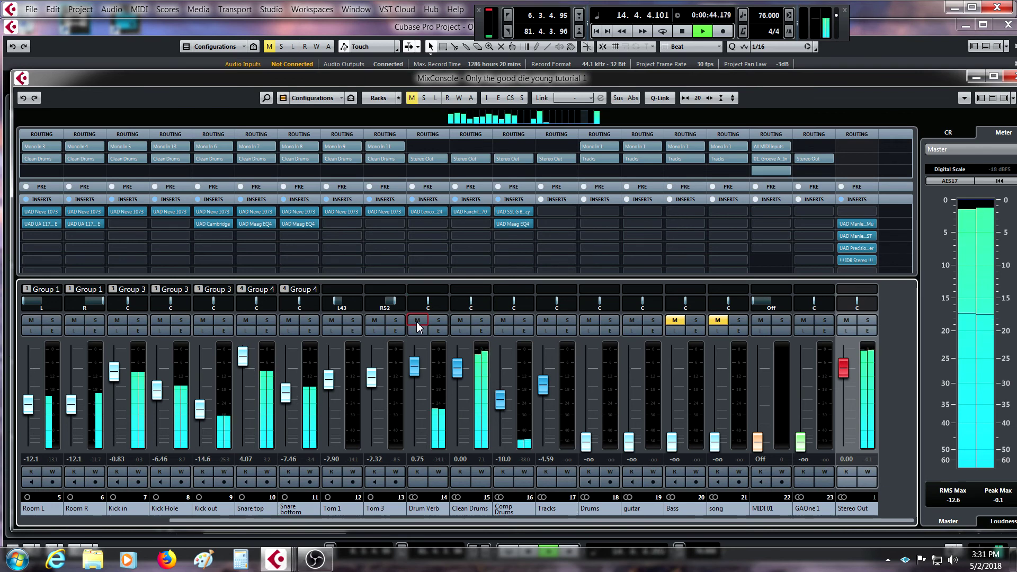
click(417, 321)
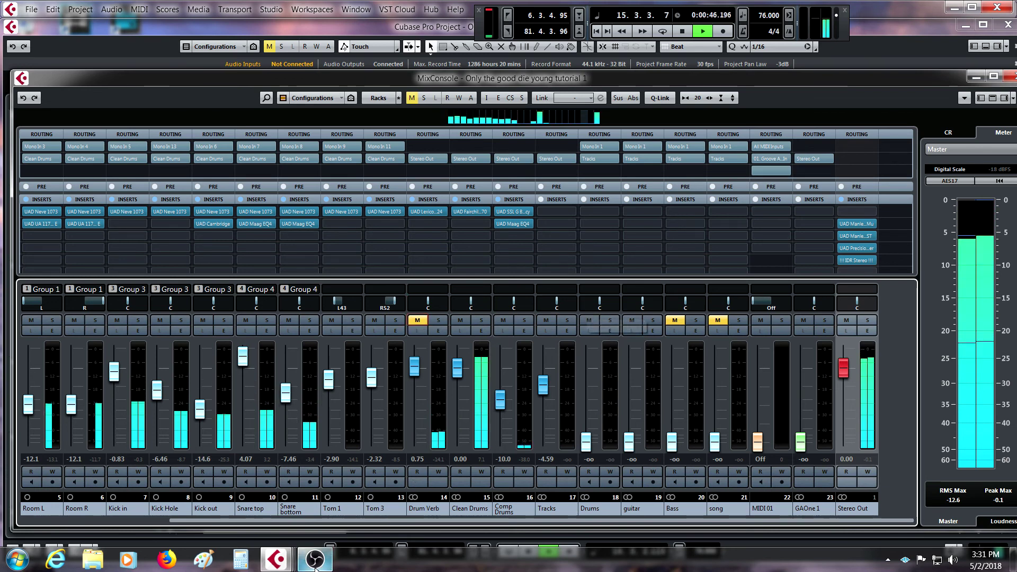
scroll(316, 524, up, 3)
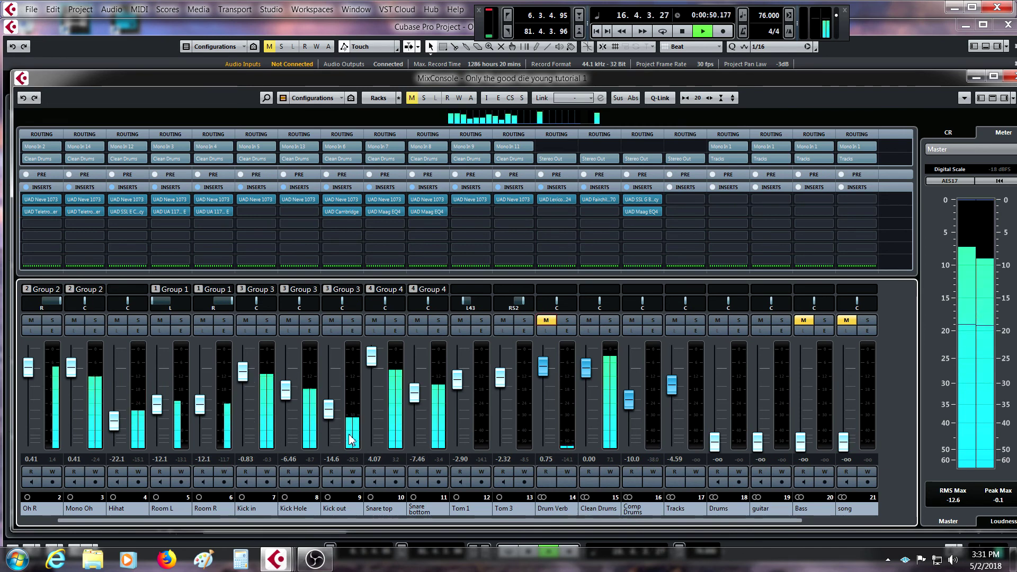
key(space)
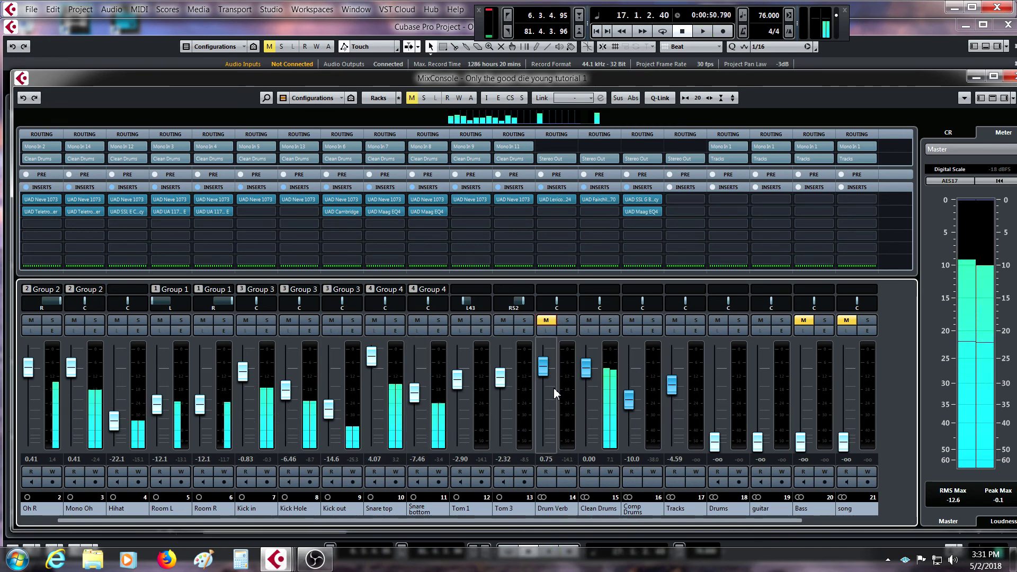
click(547, 321)
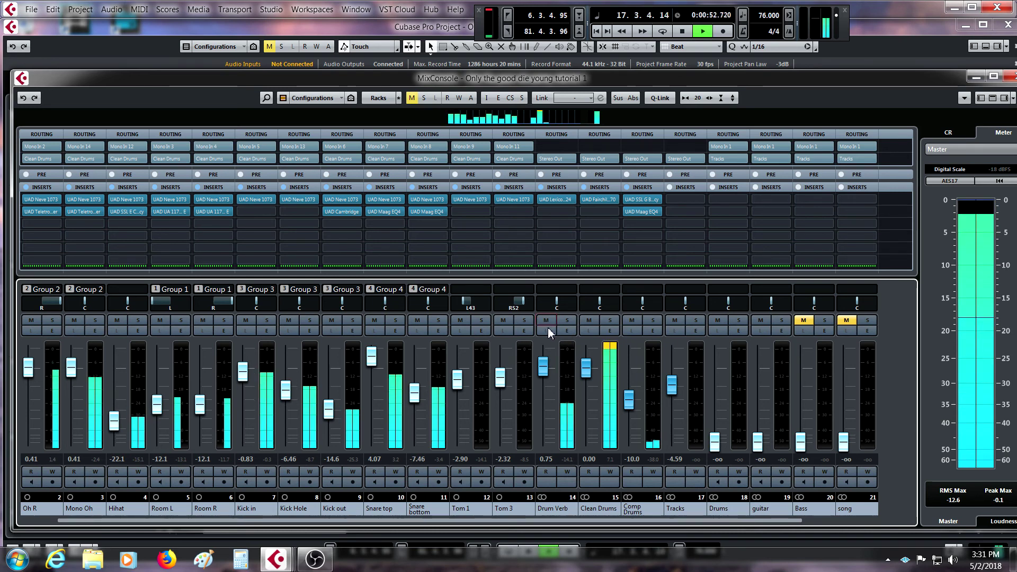
key(space)
click(550, 321)
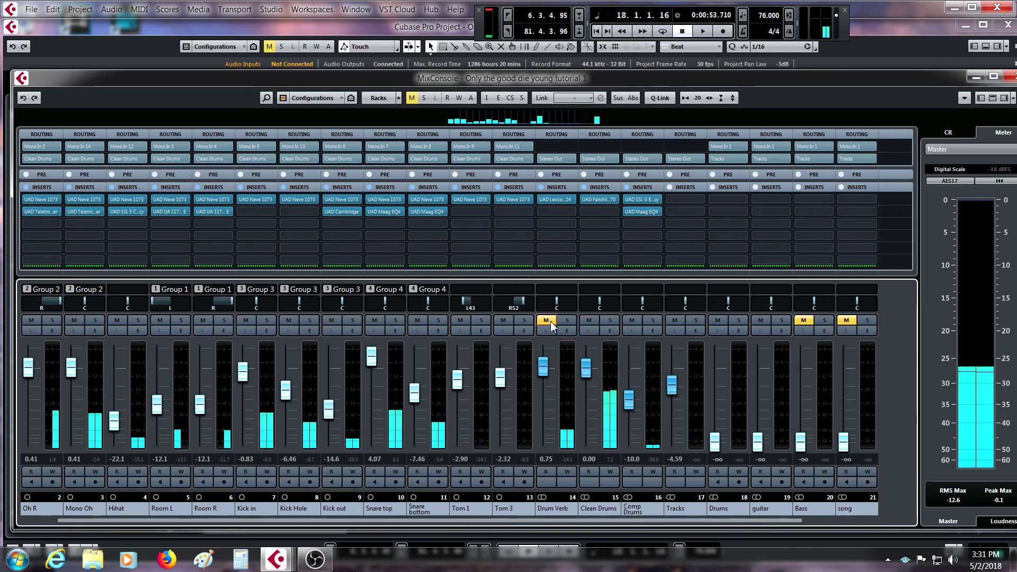
Step: Solo the linked Room L and Room R channels and raise their faders to -6.01 dB
click(223, 321)
drag(200, 407, 204, 395)
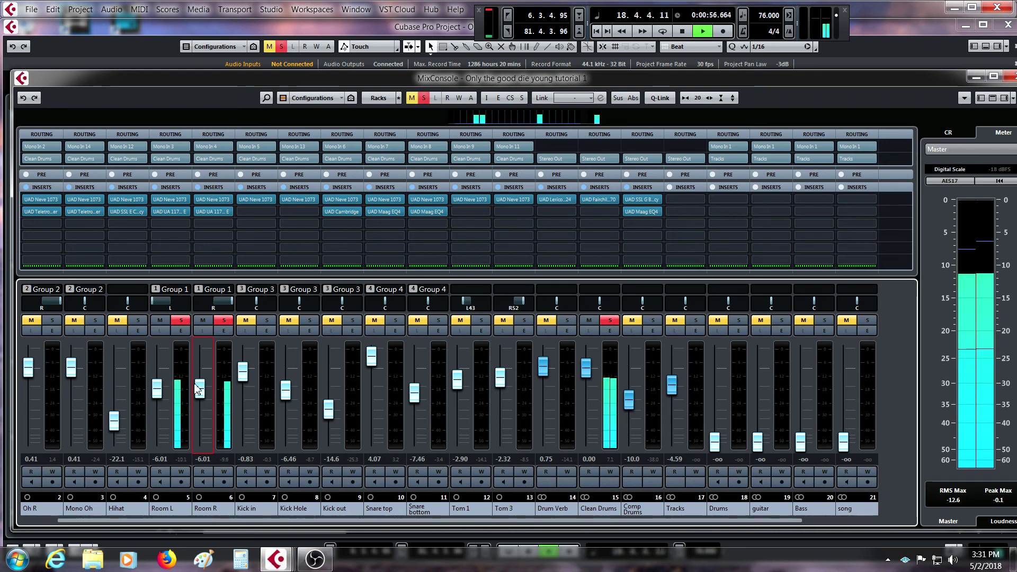
Step: Inspect the Neve 1073 and UA 1176LN Rev E inserts on Room L and close their editors
mouse_move(169, 216)
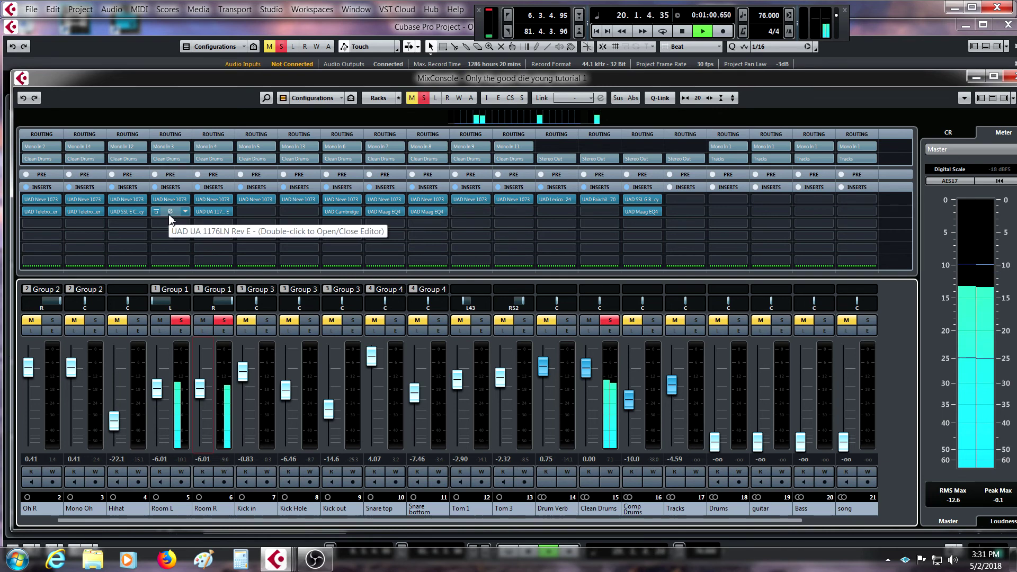
double_click(168, 197)
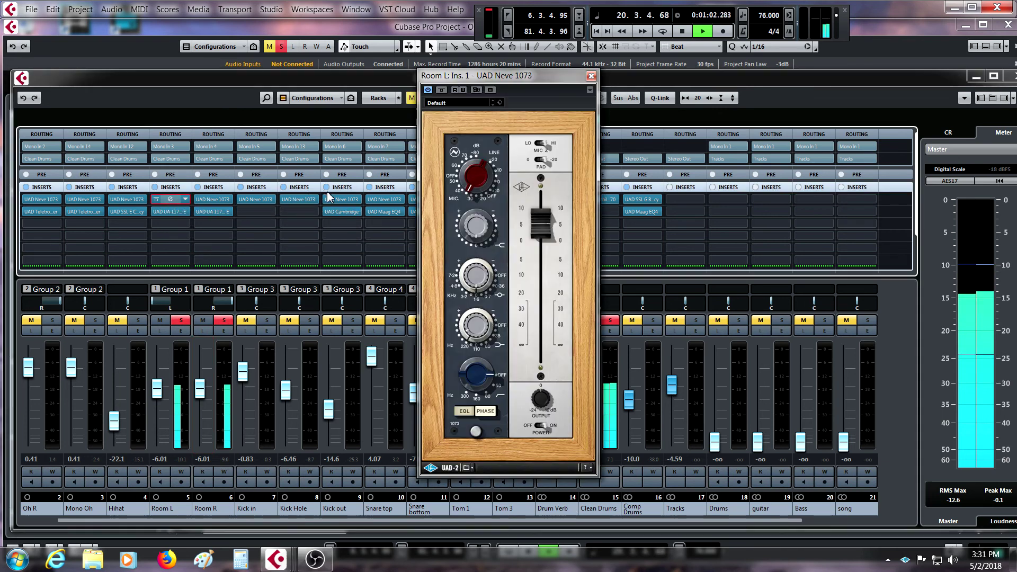
click(591, 77)
click(169, 213)
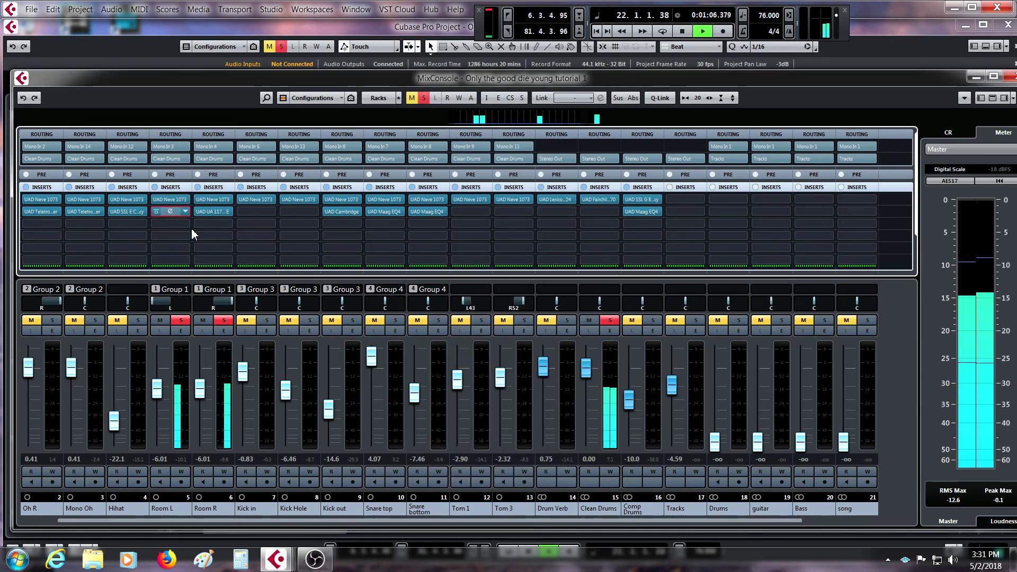
click(754, 212)
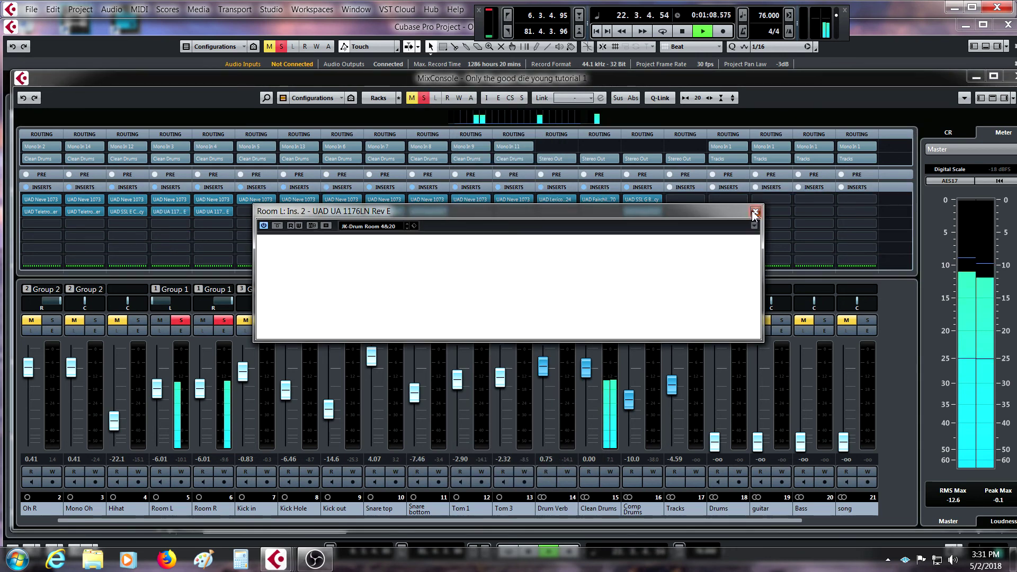
Step: Bypass the inserts on Room L and Room R, raise their faders to 6.02 dB while listening, and stop playback
click(197, 187)
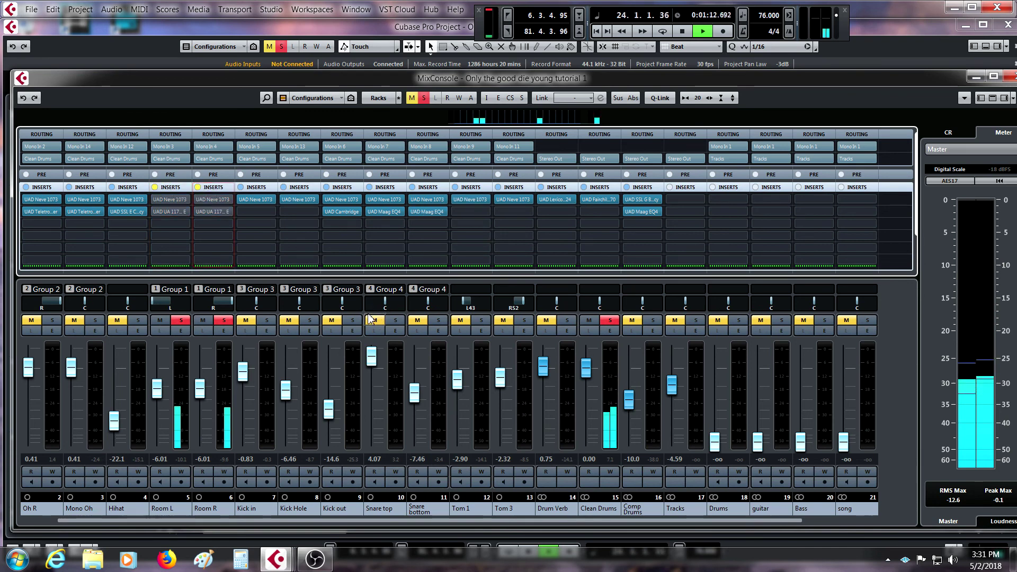
drag(201, 392, 200, 350)
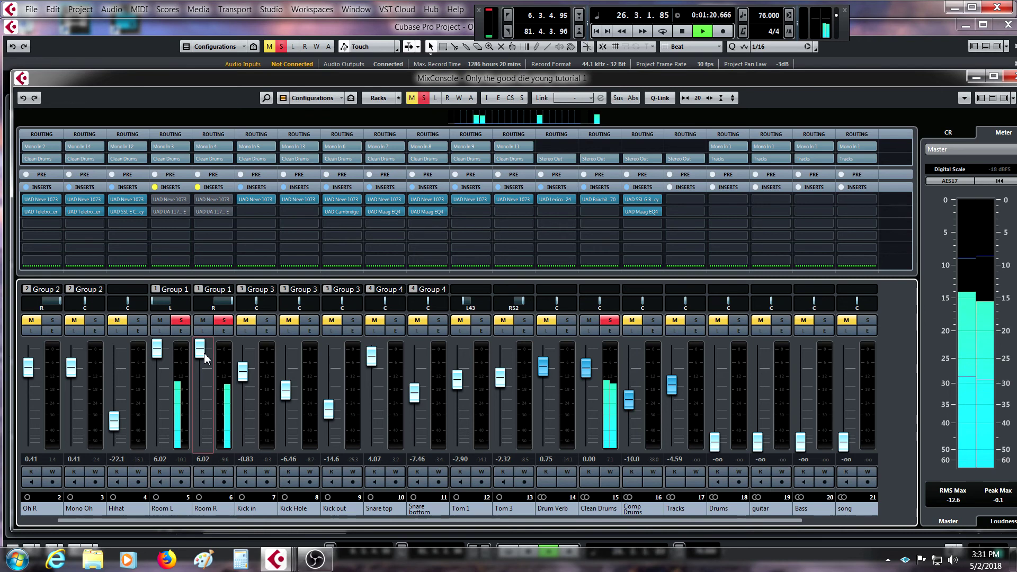
key(space)
Step: Lower the Room L and Room R faders to -1.16 dB and re-enable the inserts on both channels
drag(205, 359, 208, 375)
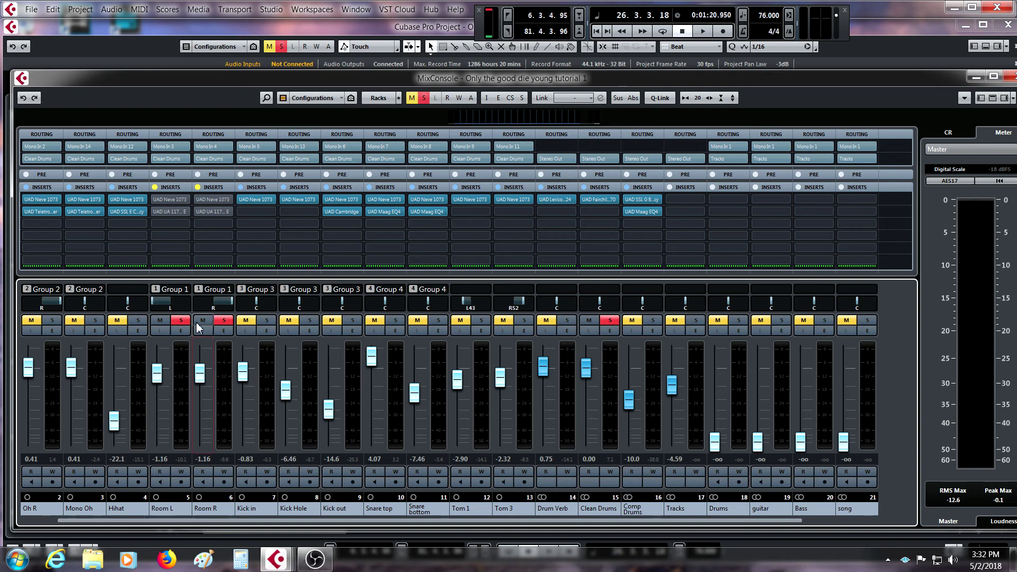
click(155, 187)
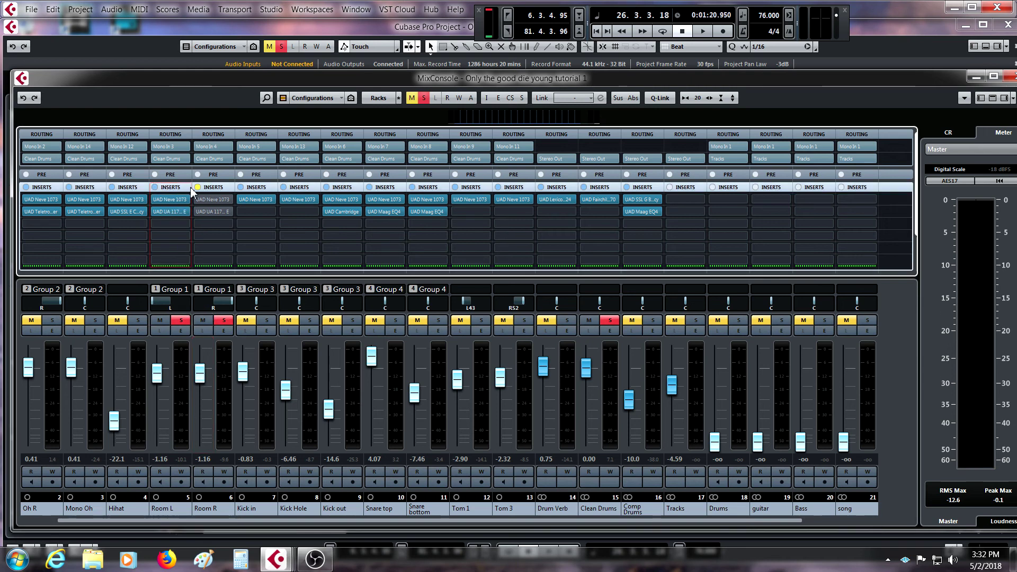
click(197, 187)
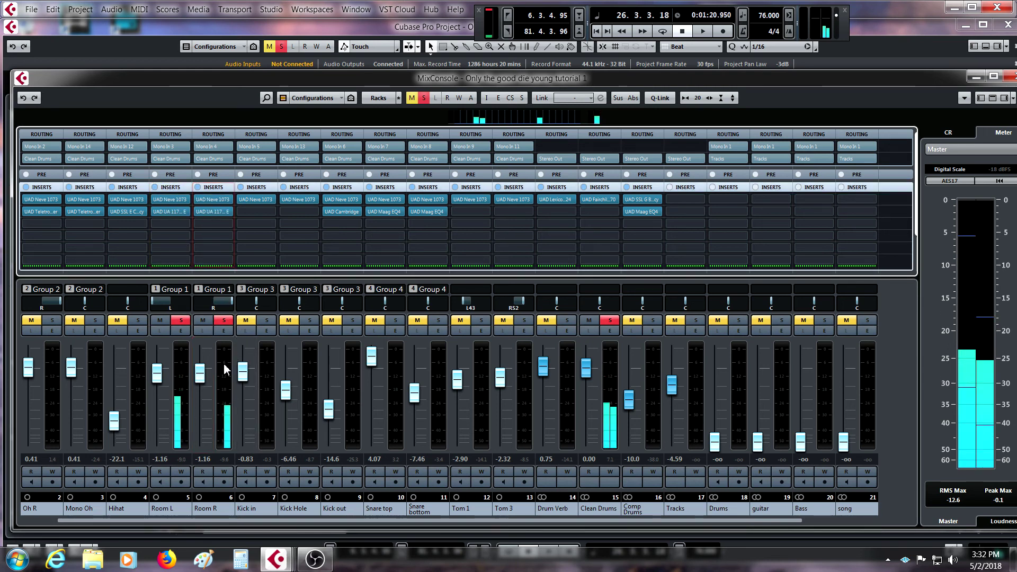
Step: Clear the solo on the room channels and pull the Room L and Room R faders fully down to -∞
drag(206, 379, 209, 403)
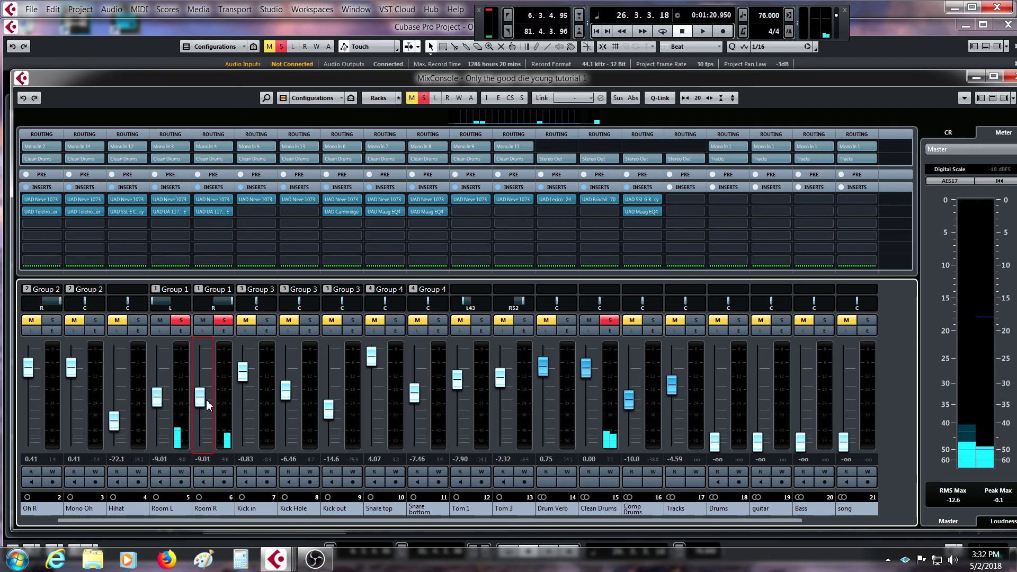
click(224, 324)
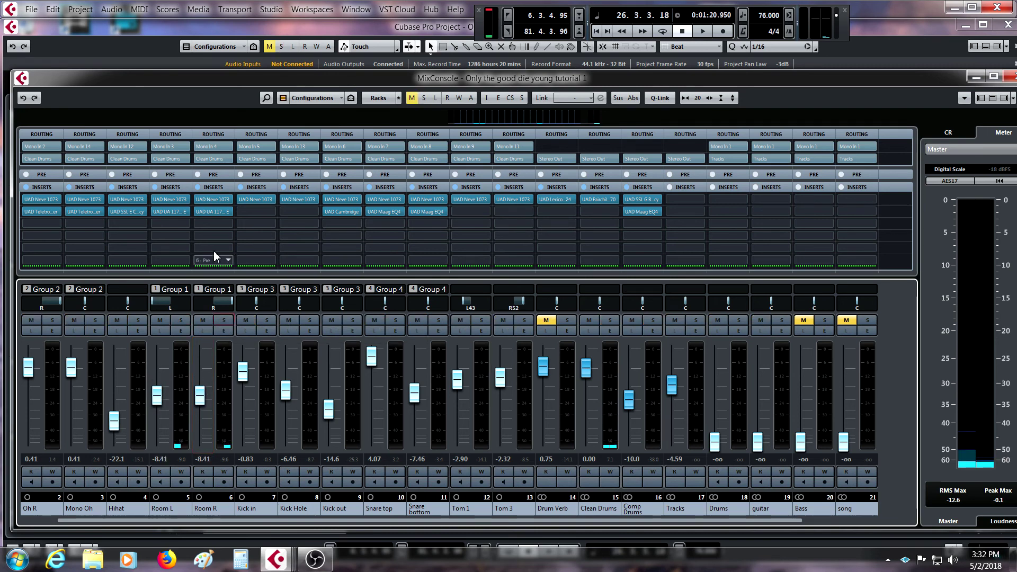
drag(200, 395, 212, 441)
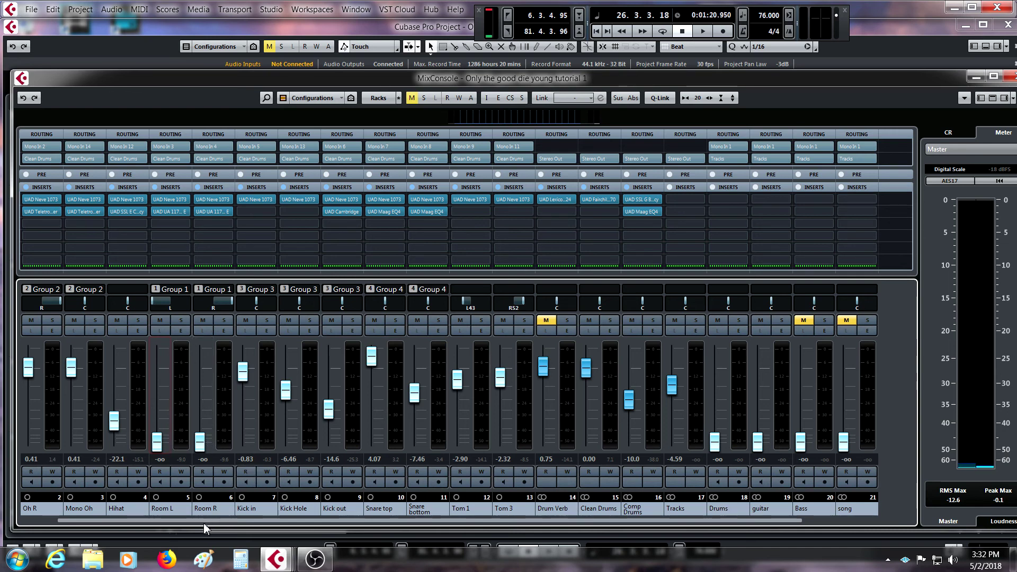
Step: Play the drums without the room channels into bar 30, close the MixConsole and restart playback from bar 28
scroll(204, 525, left, 1)
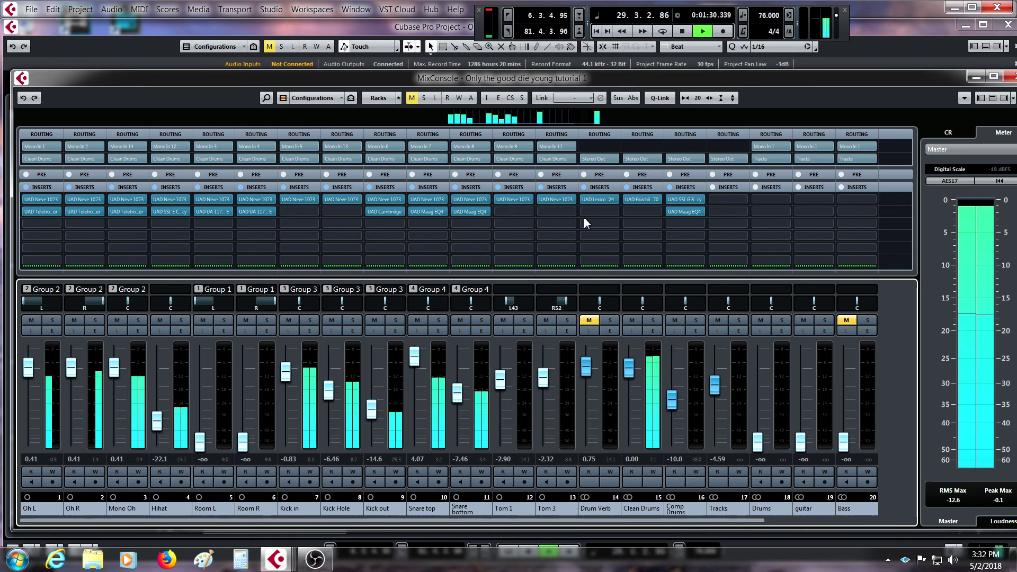
key(space)
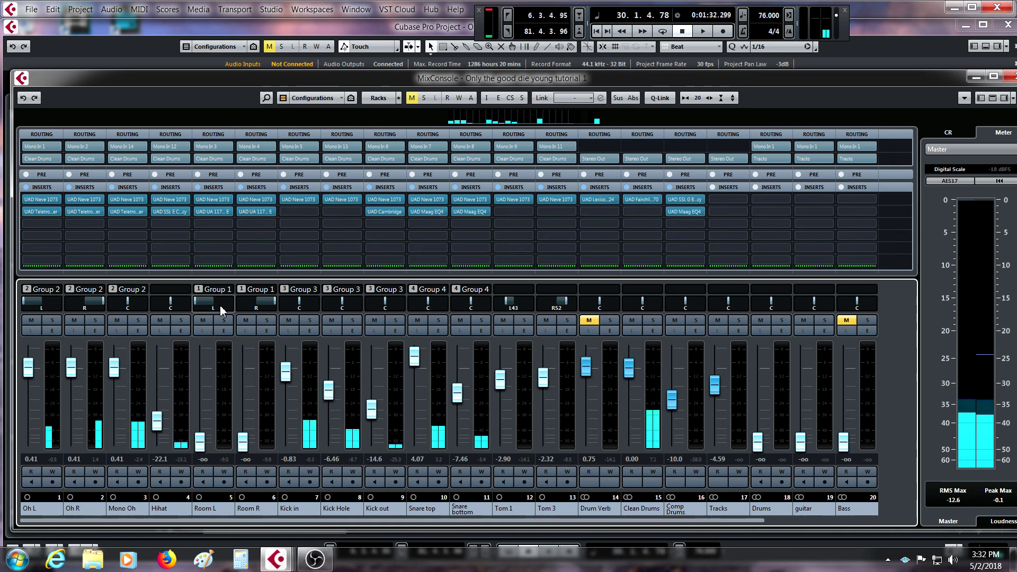
key(F3)
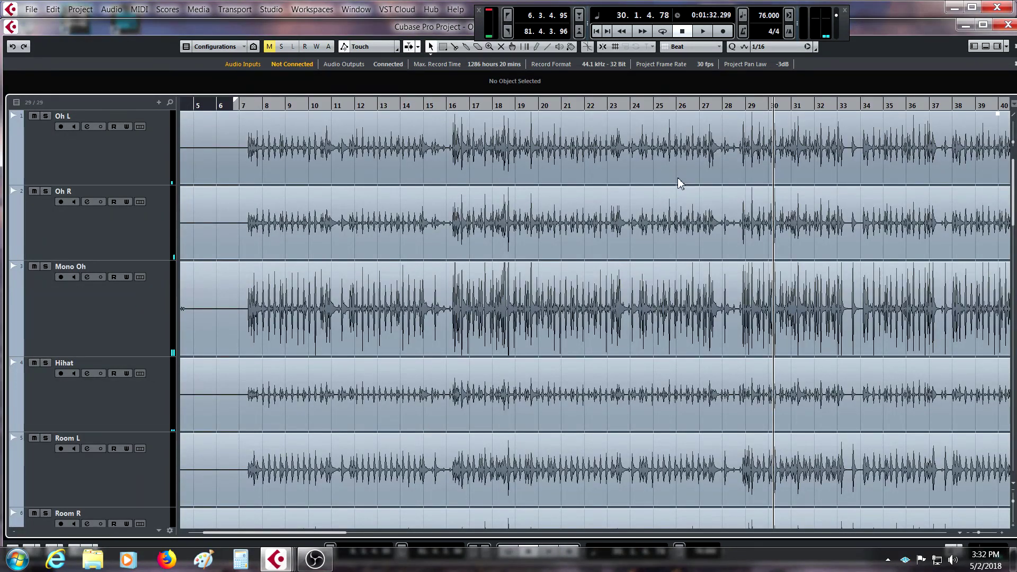
double_click(729, 109)
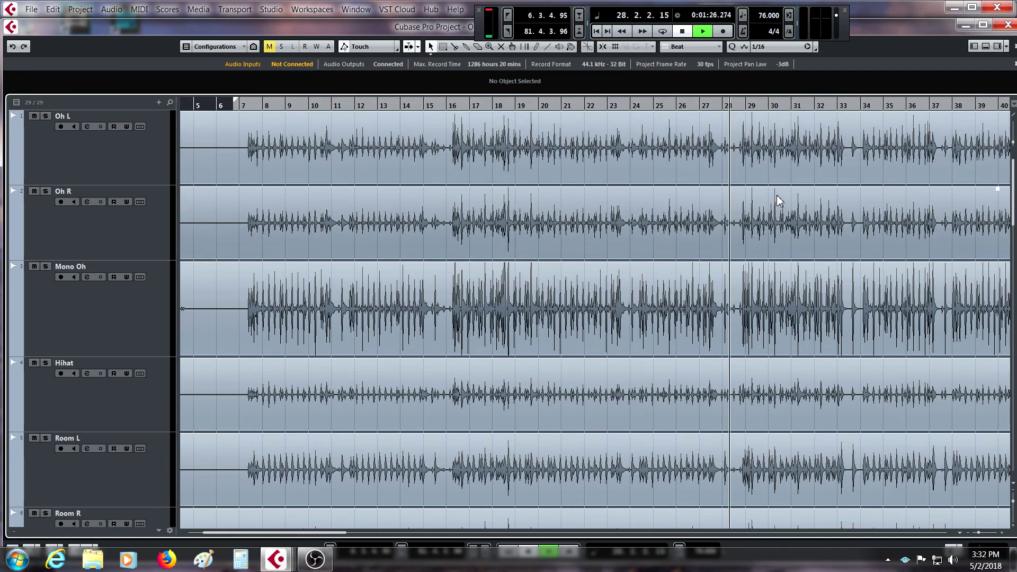
Step: Play the drums without the room channels from just before bar 28, stop in bar 28 and reopen the MixConsole
click(712, 103)
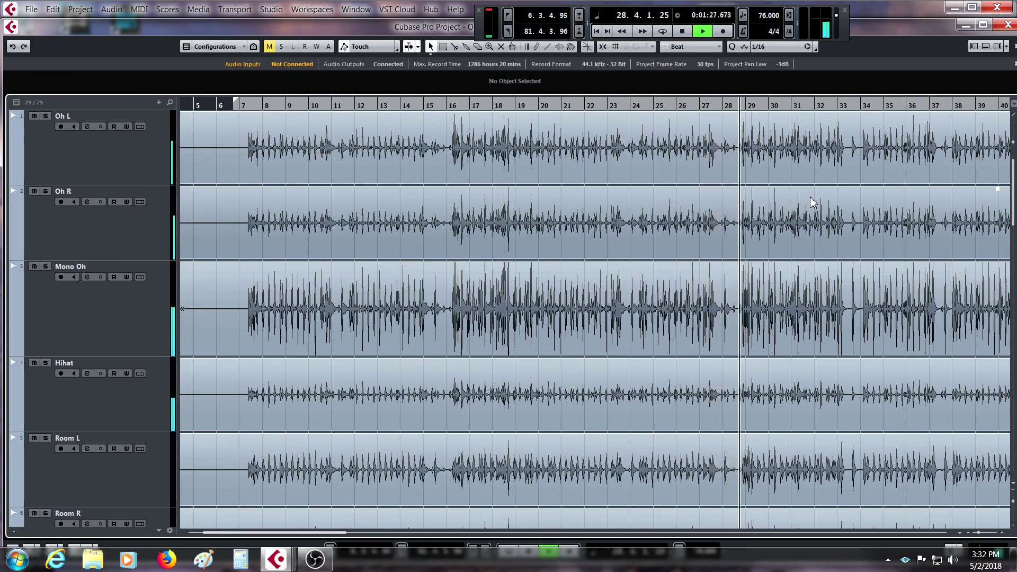
key(space)
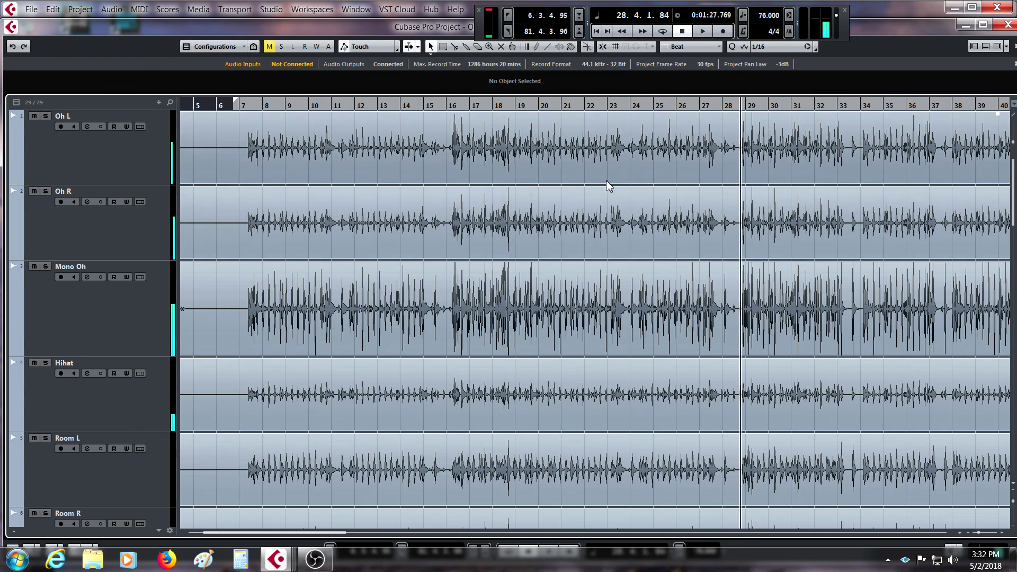
key(F3)
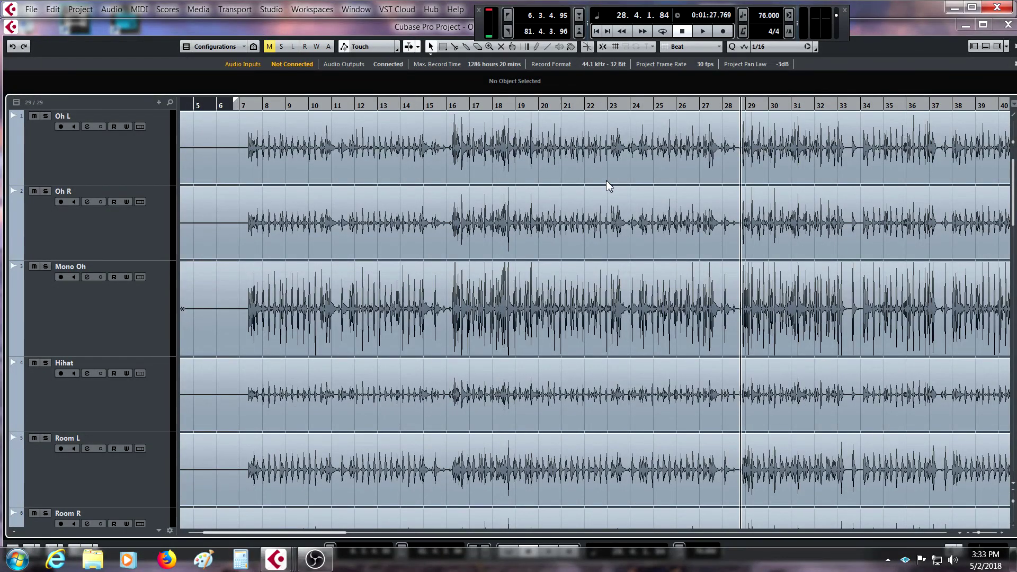
key(F3)
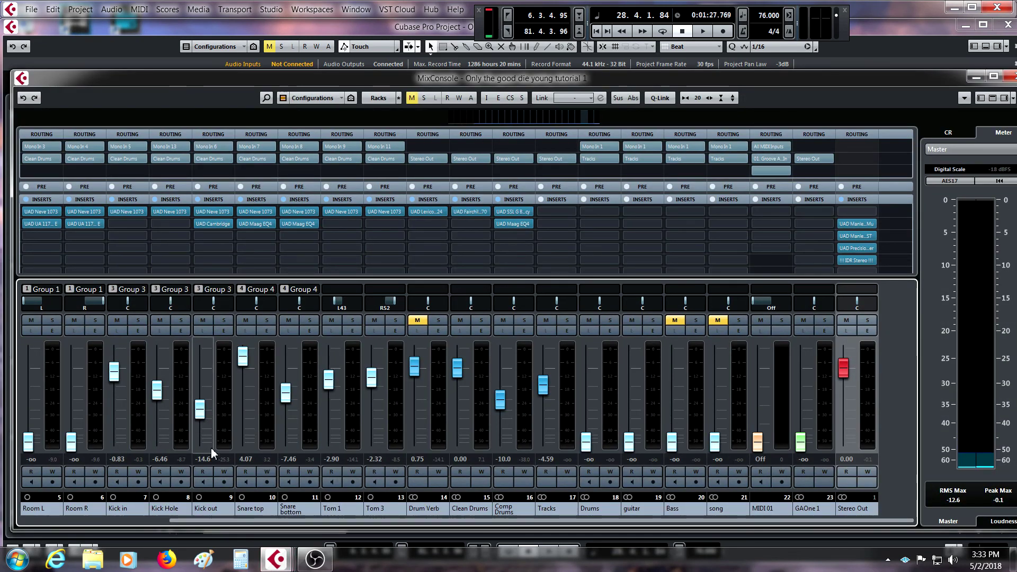
Step: Raise the Room L and Room R faders to -6.01 dB during playback, pull them back to -∞ and stop
scroll(220, 511, left, 4)
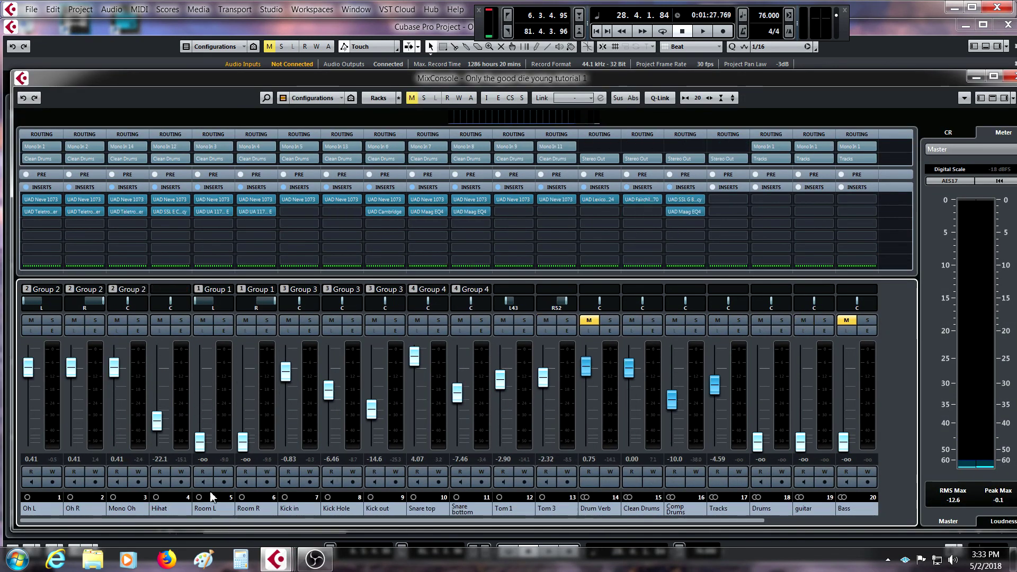
drag(208, 442, 208, 389)
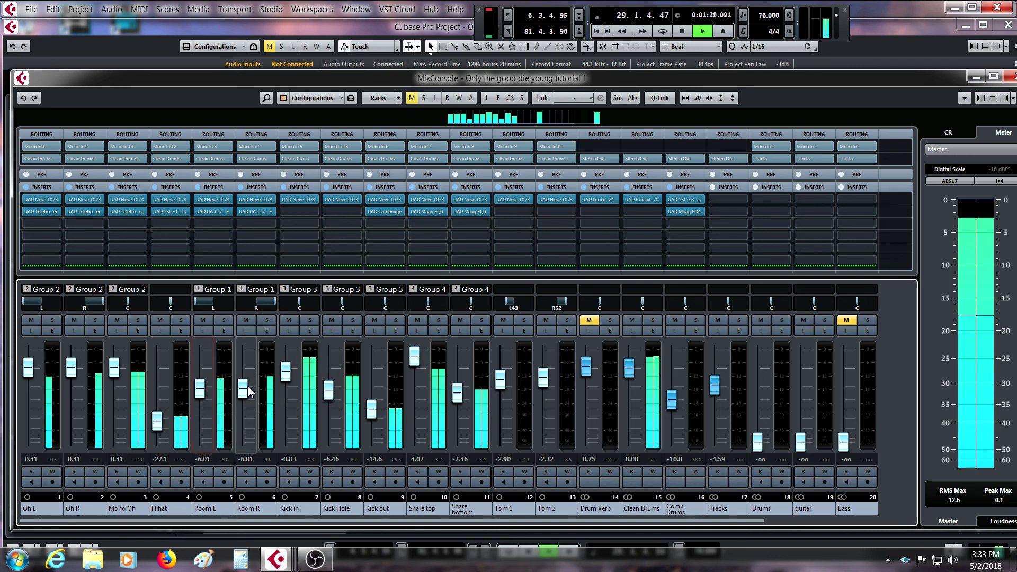
drag(248, 387, 249, 444)
key(space)
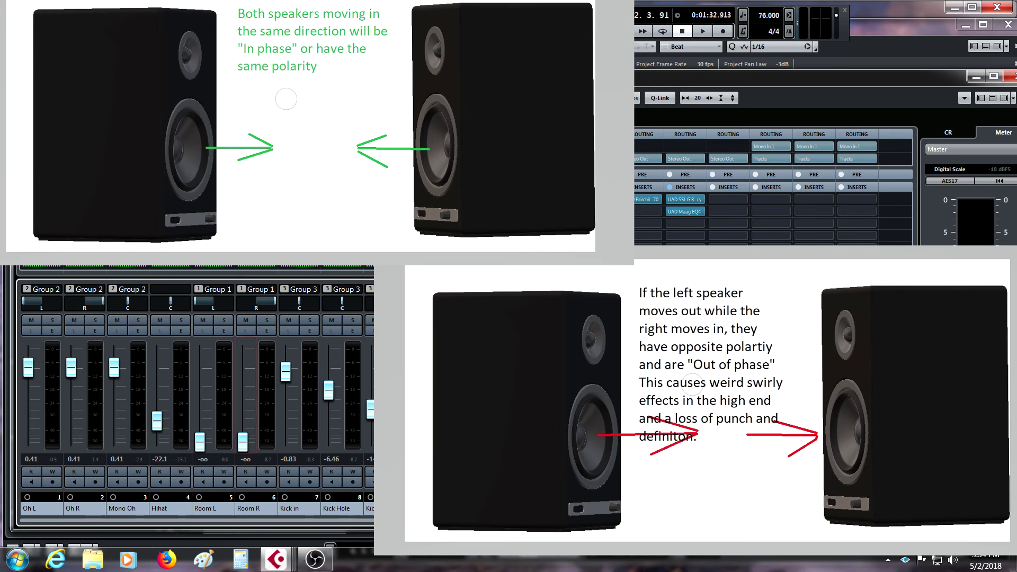
Step: Close the MixConsole and place the project cursor at the onset of the first drum hit, 7. 2. 3. 2
key(F3)
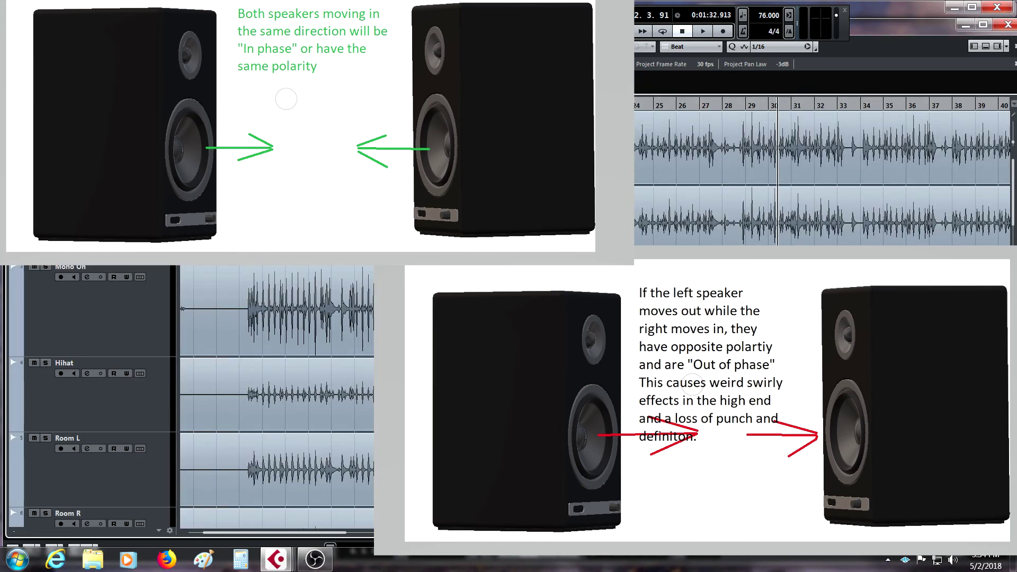
click(234, 104)
drag(235, 137, 374, 363)
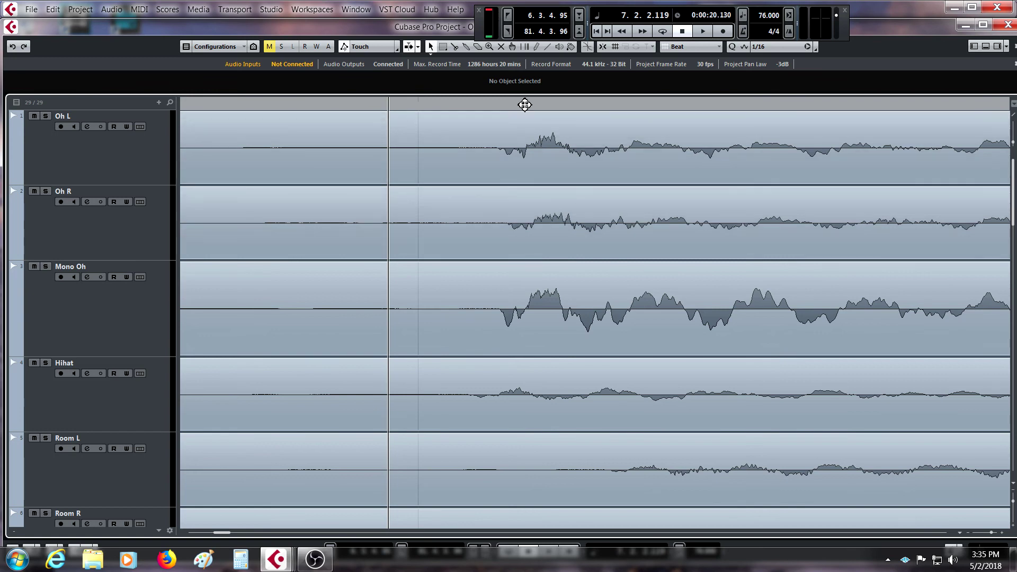
click(503, 105)
mouse_move(503, 108)
mouse_down()
mouse_move(509, 125)
mouse_move(513, 102)
mouse_up()
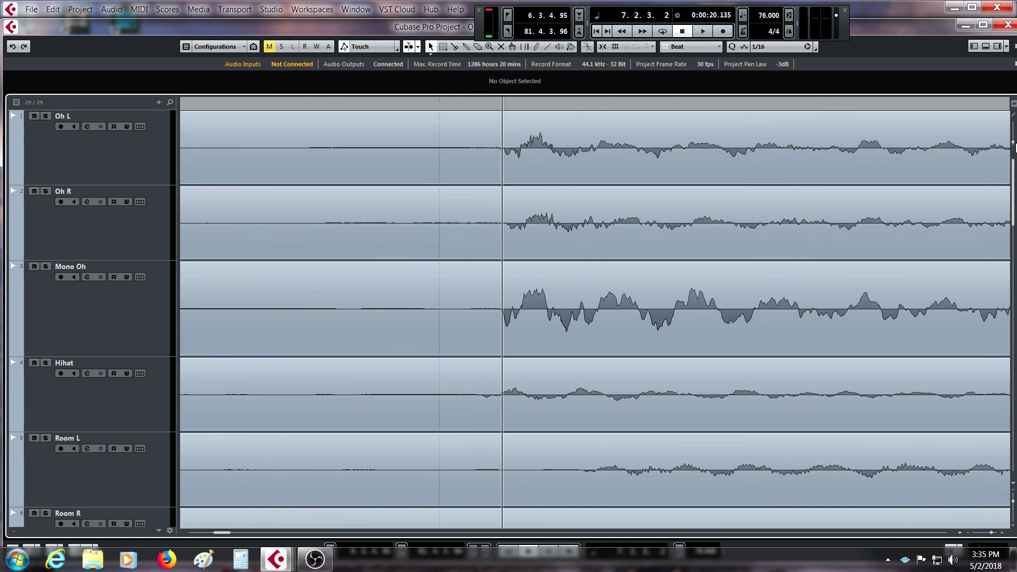
Step: Magnify the waveform height on the tracks and briefly play the first drum hits
drag(1013, 144, 1013, 140)
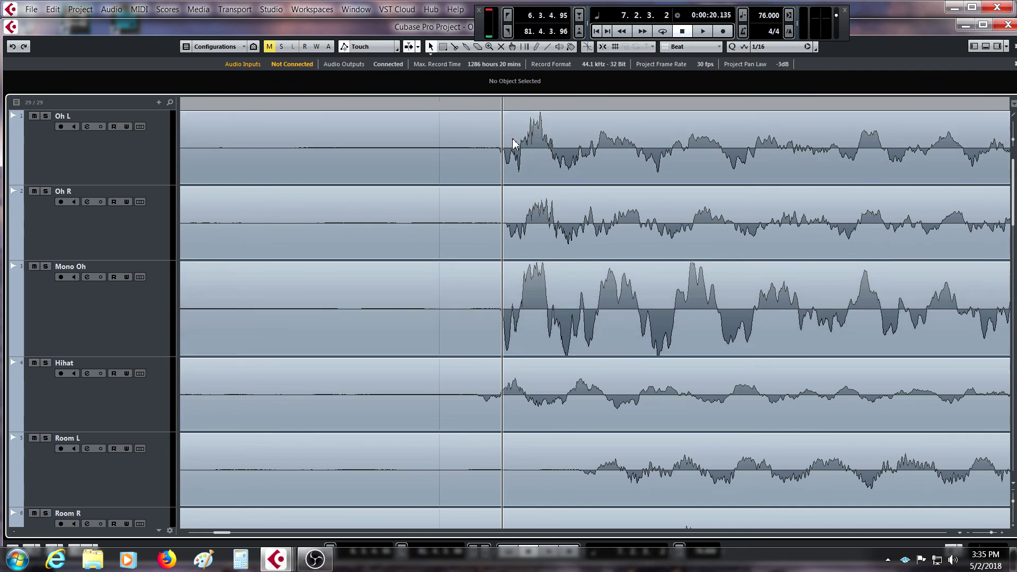
drag(492, 106, 479, 41)
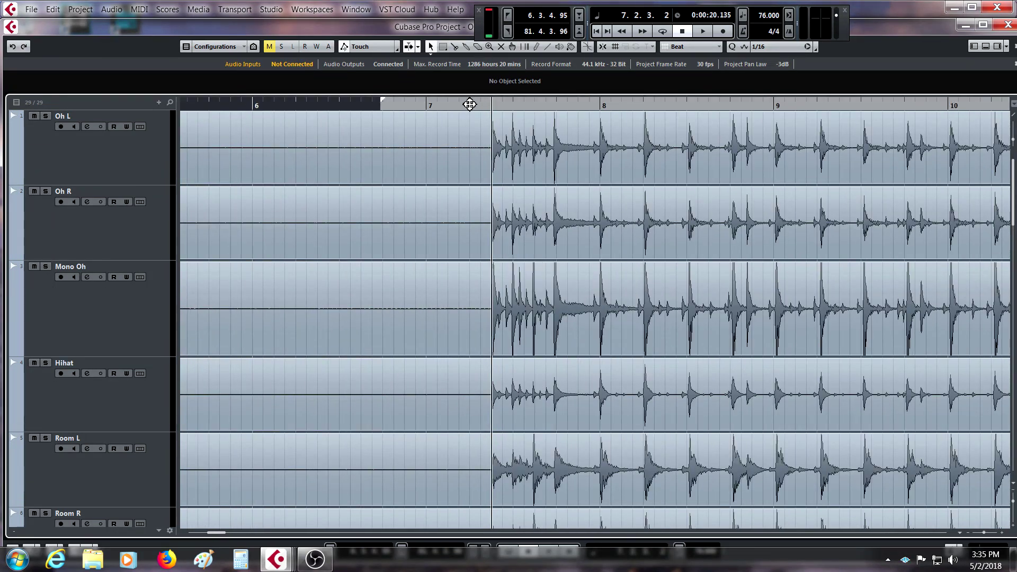
key(space)
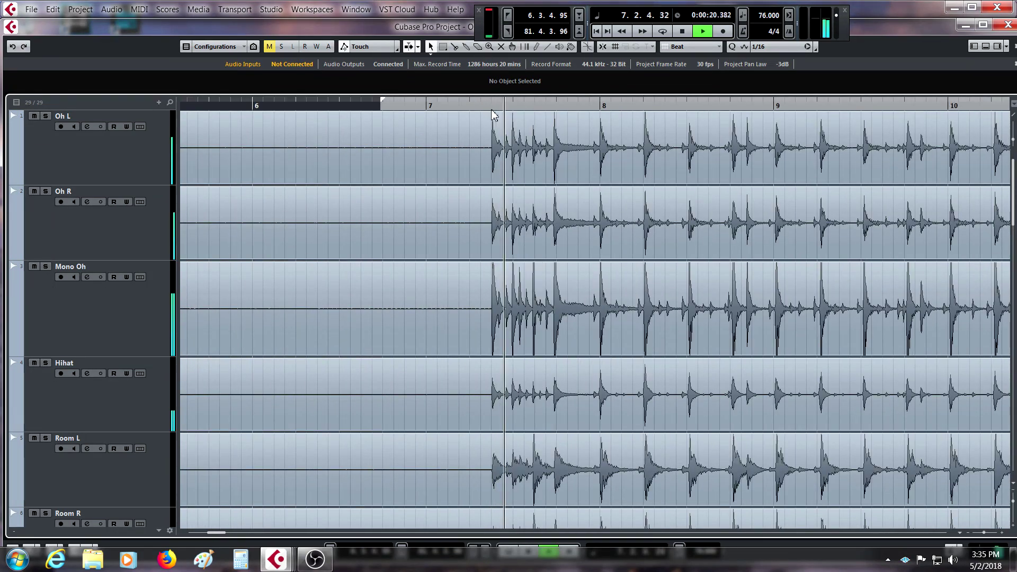
key(space)
Step: Set the project cursor back to the first hit at 7. 2. 3. 2 and select the Mono Oh event
drag(493, 106, 520, 164)
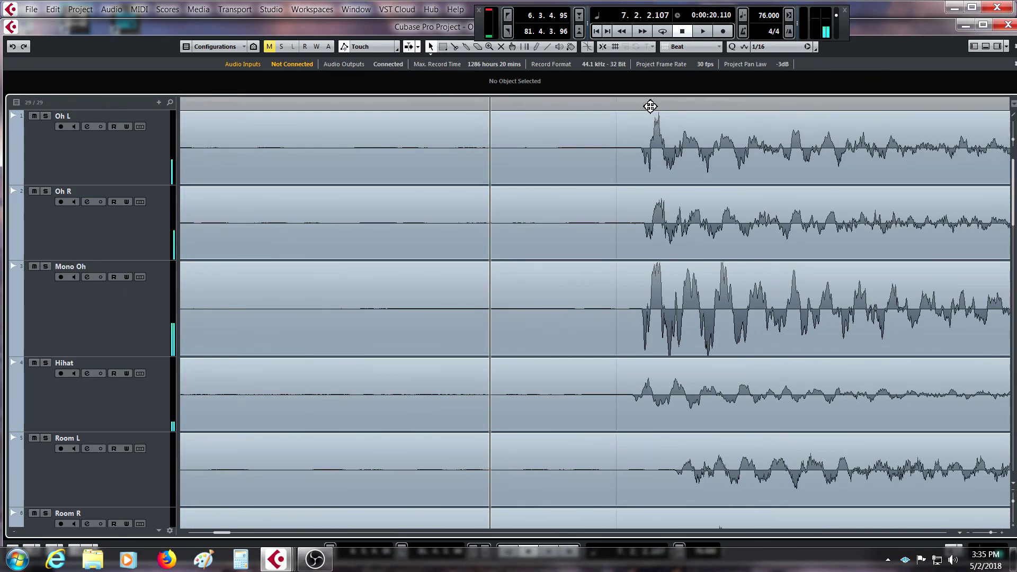
drag(644, 107, 628, 146)
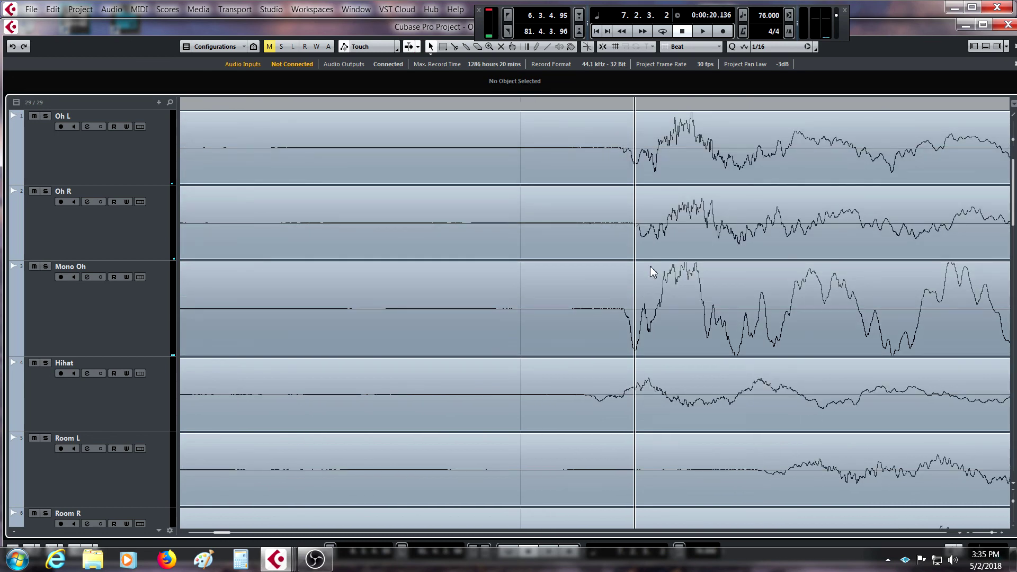
mouse_move(642, 108)
mouse_down()
mouse_move(642, 124)
mouse_move(626, 118)
mouse_up()
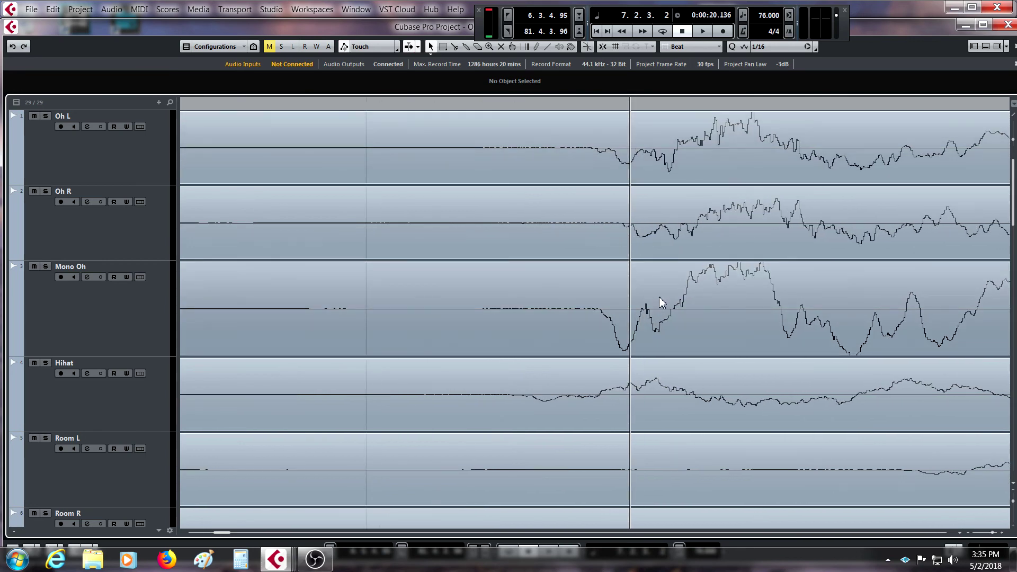
click(661, 303)
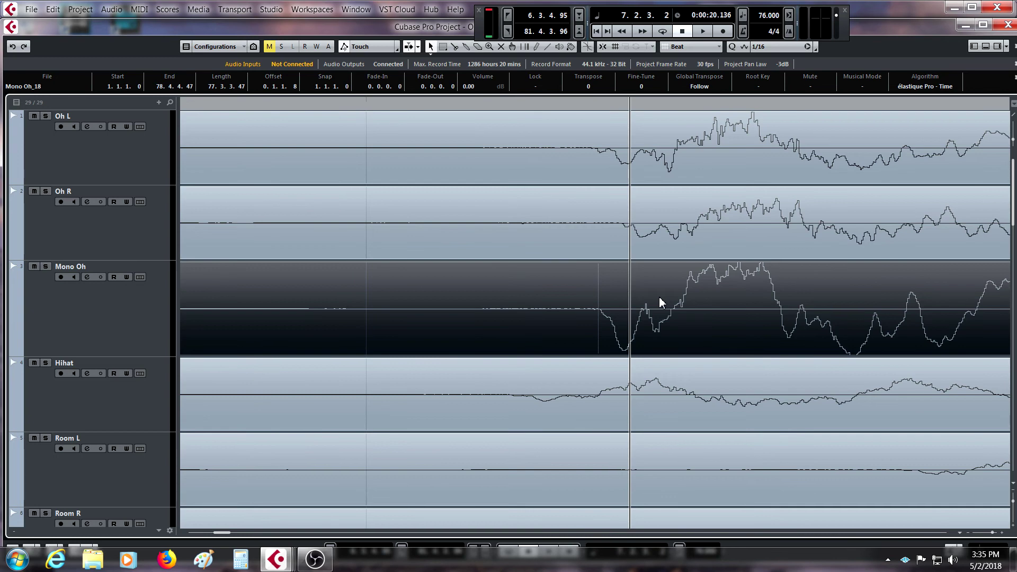
Step: Examine how the first hit's waveforms line up across the overhead, hi-hat and room tracks at the project cursor
key(g)
key(g)
key(g)
key(g)
key(g)
key(g)
key(g)
key(g)
key(g)
key(g)
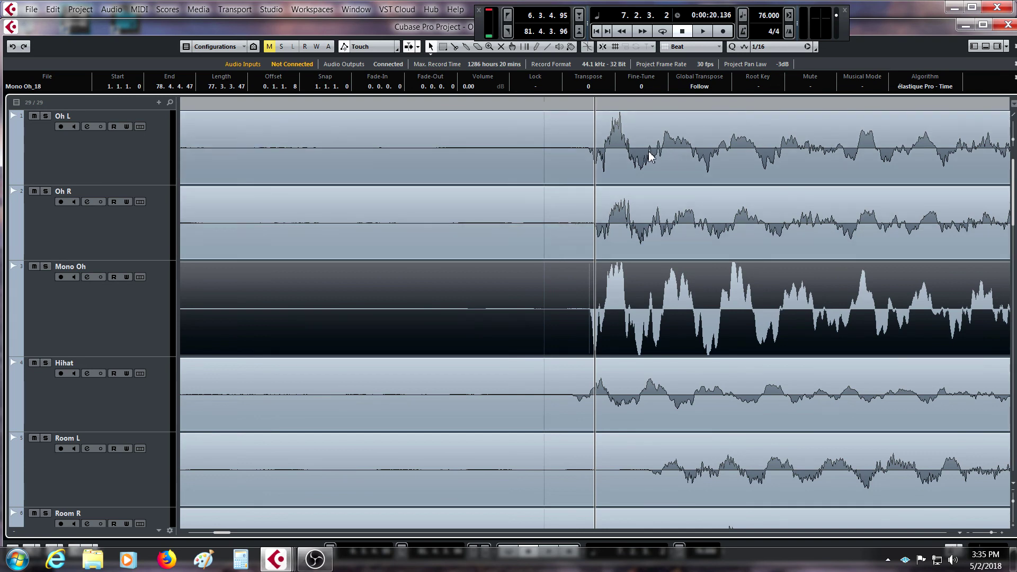
key(h)
key(h)
key(h)
key(h)
key(h)
key(h)
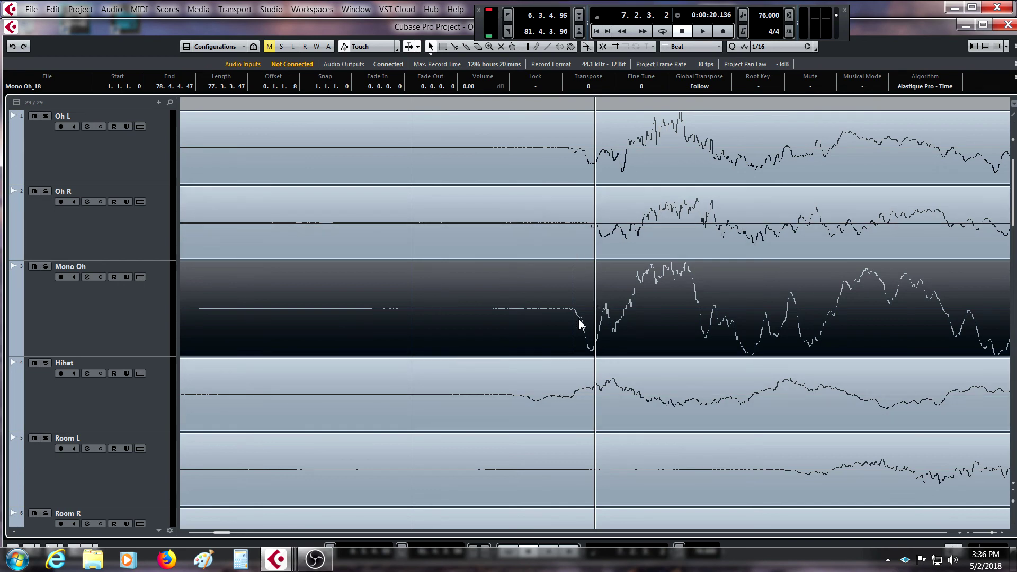
scroll(489, 326, down, 5)
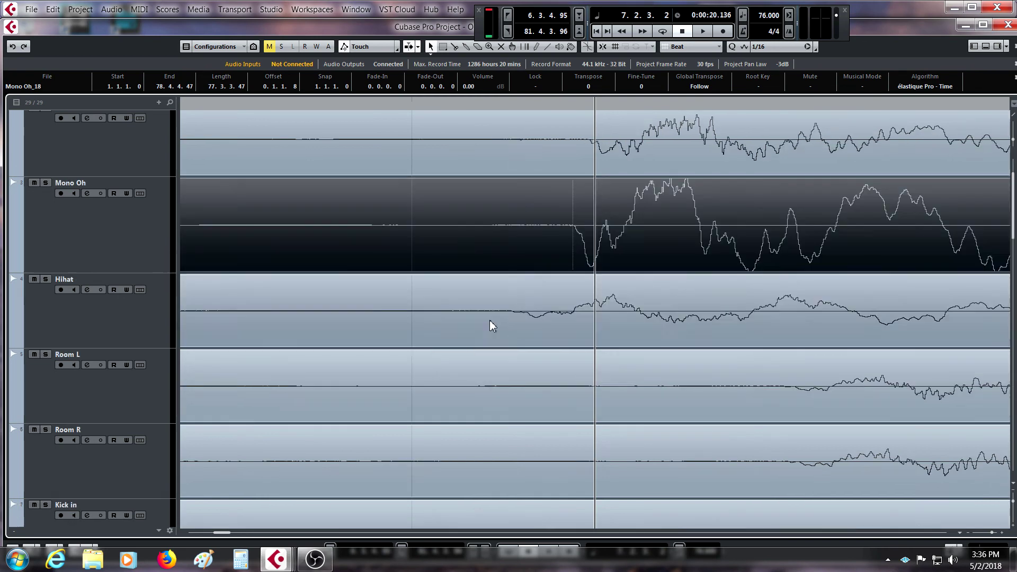
scroll(489, 327, up, 5)
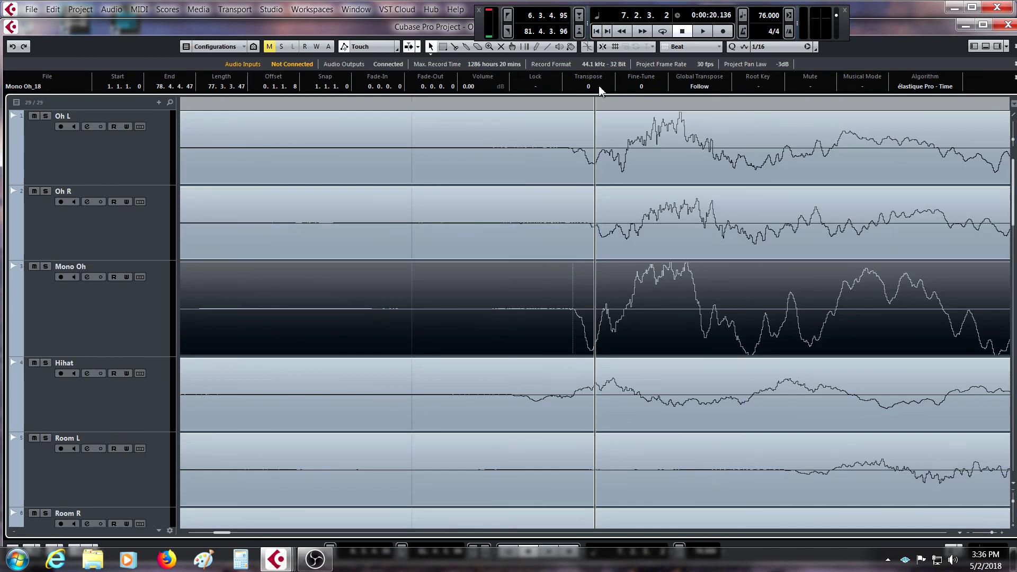
drag(576, 105, 576, 127)
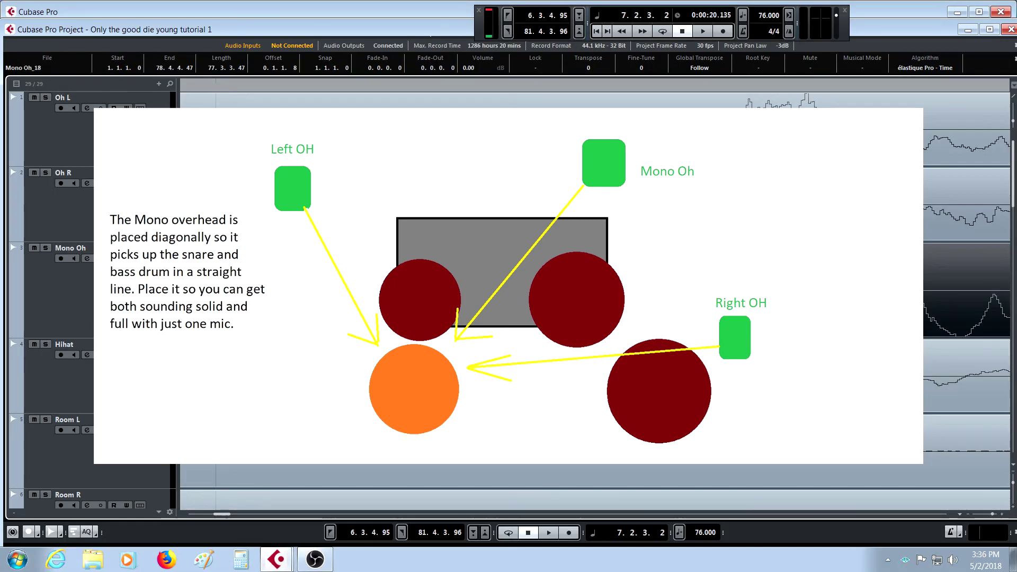
click(315, 568)
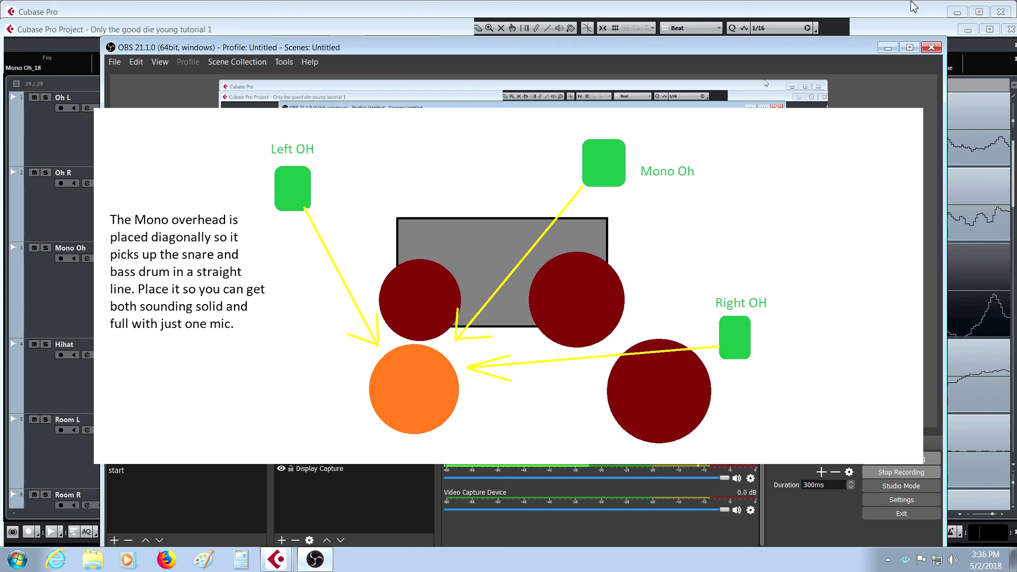
click(887, 47)
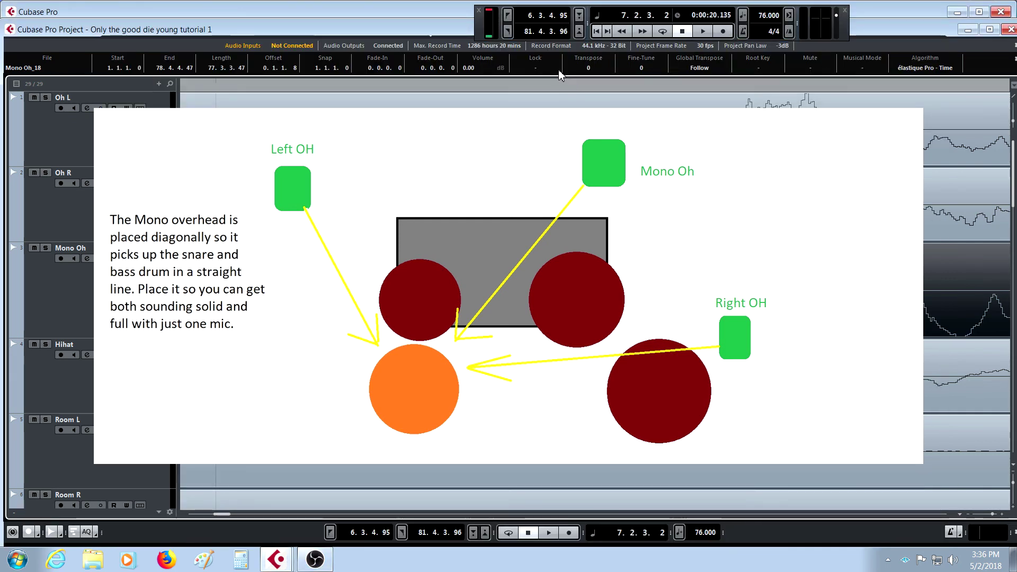
click(505, 85)
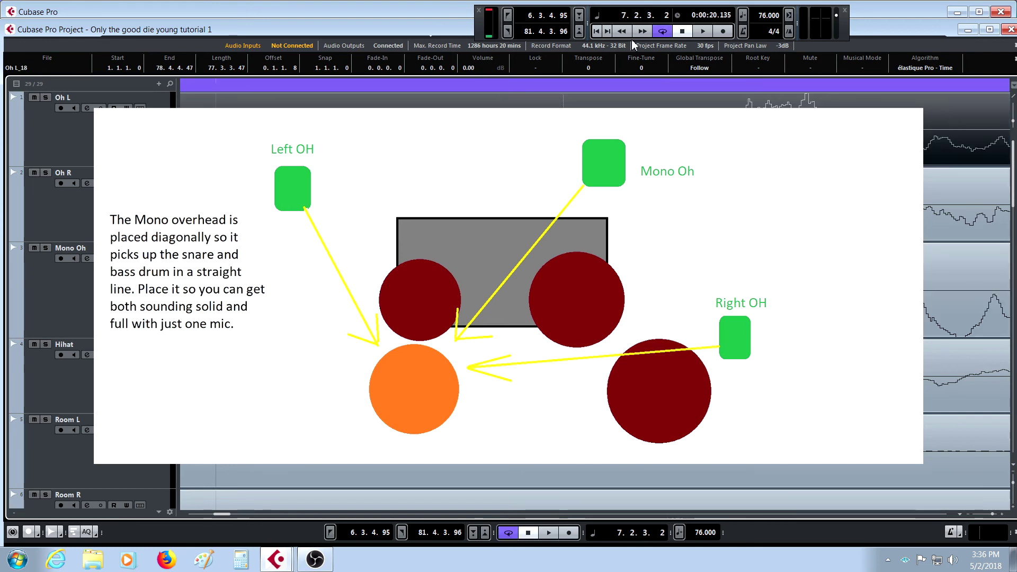
click(662, 30)
Step: Play the first drum hits from 7. 2. 2.118 and stop in beat 3 of bar 7
drag(583, 87, 401, 89)
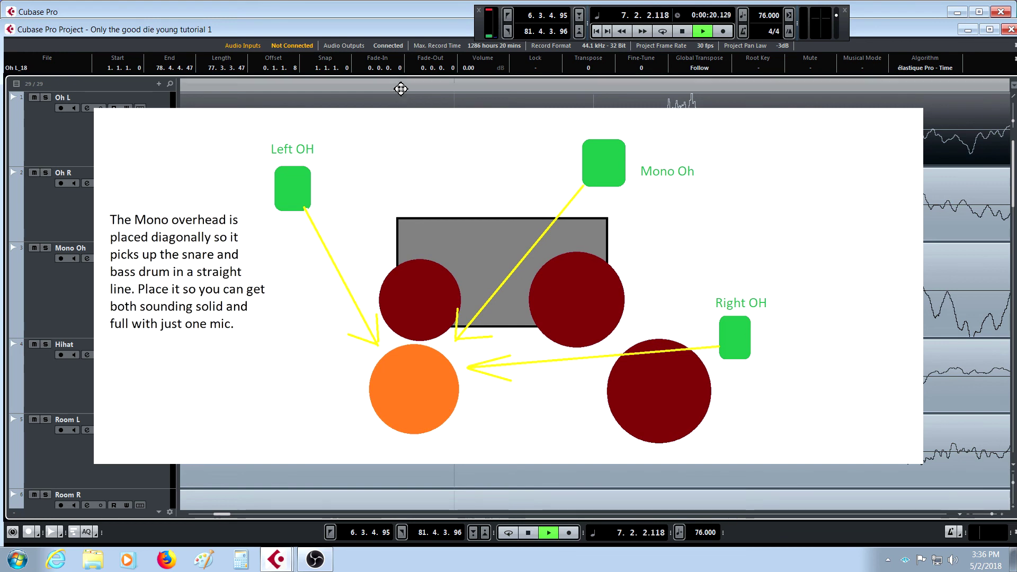
key(space)
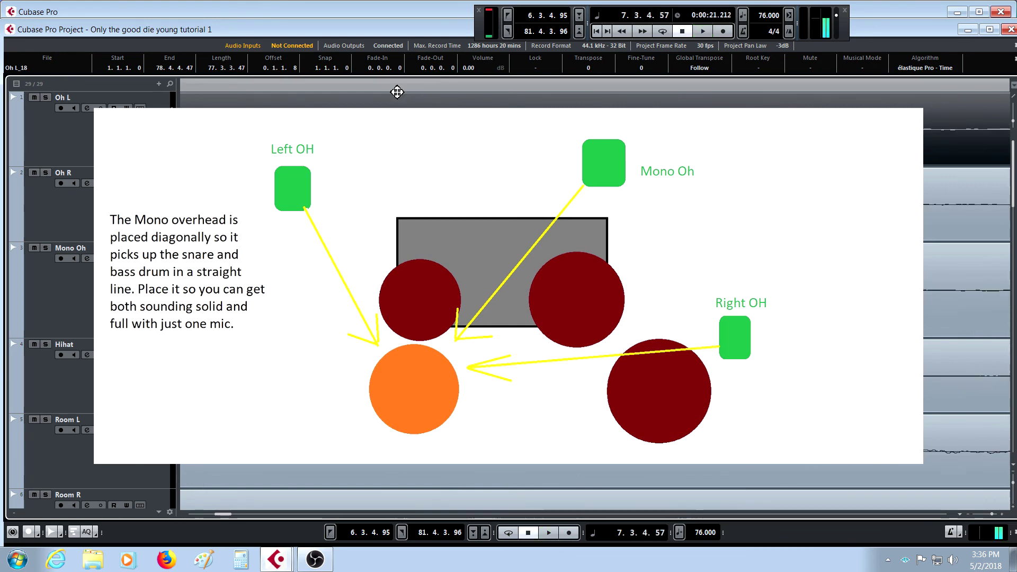
key(g)
key(g)
key(g)
key(g)
key(g)
key(g)
key(g)
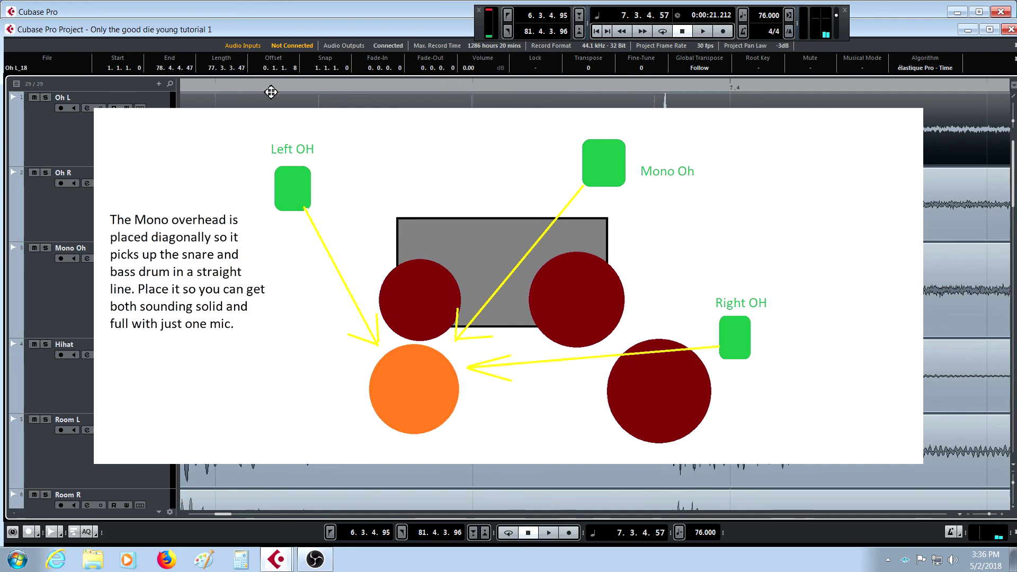
Step: Reposition the project cursor within bar 7, play another short drum passage and stop in beat 4
drag(245, 87, 316, 78)
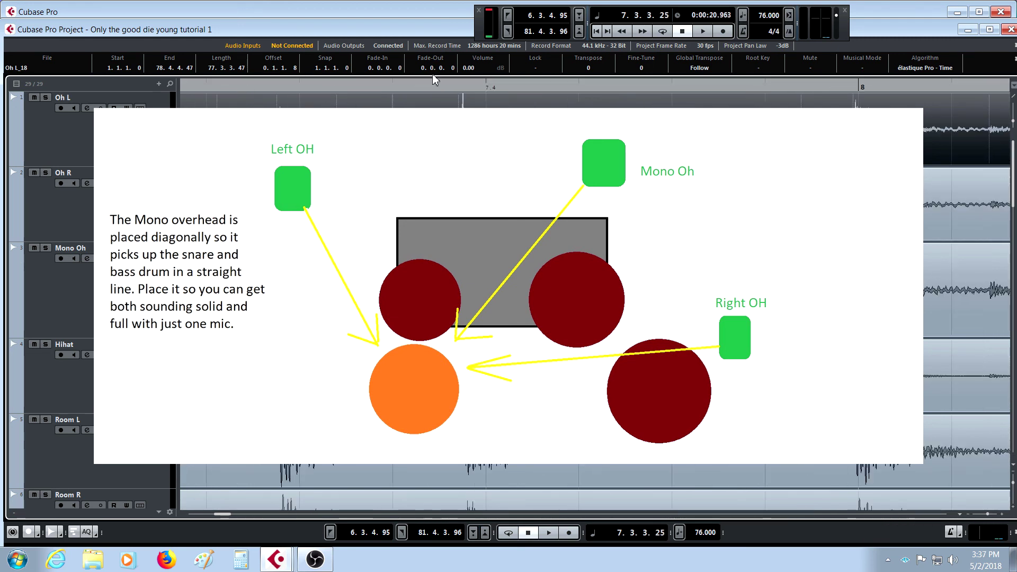
drag(452, 86, 455, 127)
key(space)
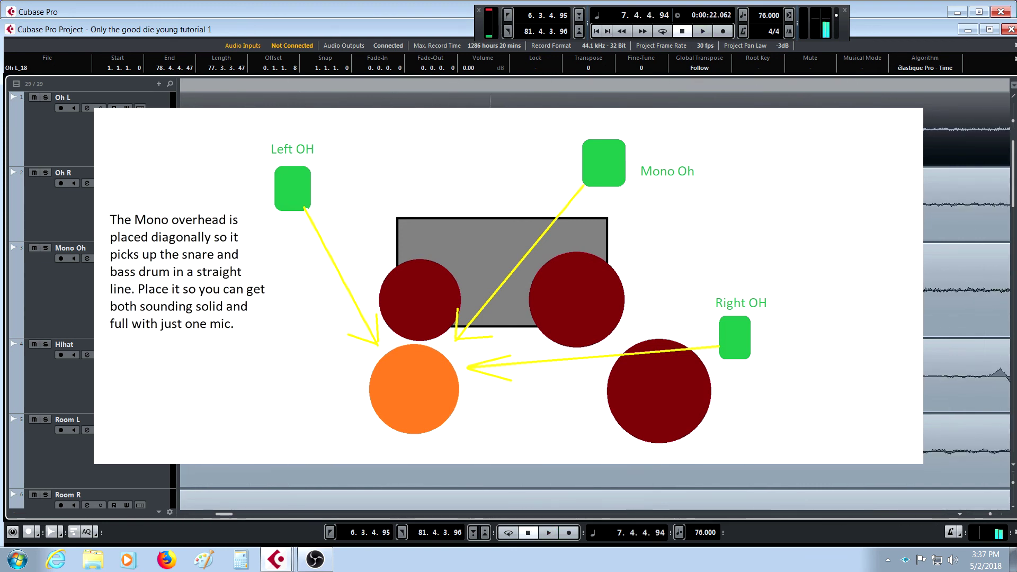
key(space)
key(g)
key(g)
key(g)
key(g)
key(g)
key(g)
key(g)
key(g)
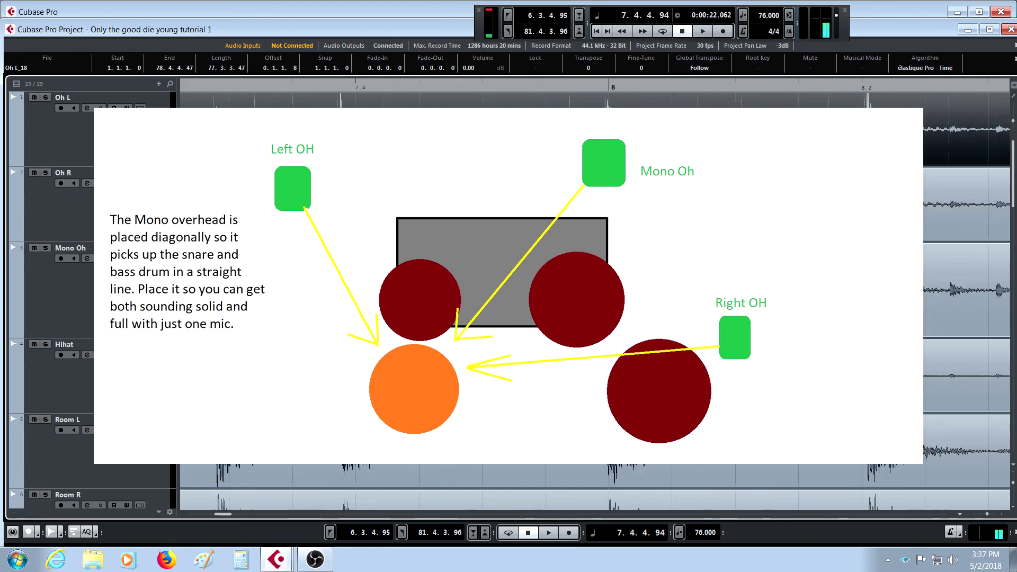
Step: Return the project cursor to the first hit at 7. 2. 3. 2, solo Oh L, Oh R and Mono Oh, and start playback
drag(387, 87, 377, 196)
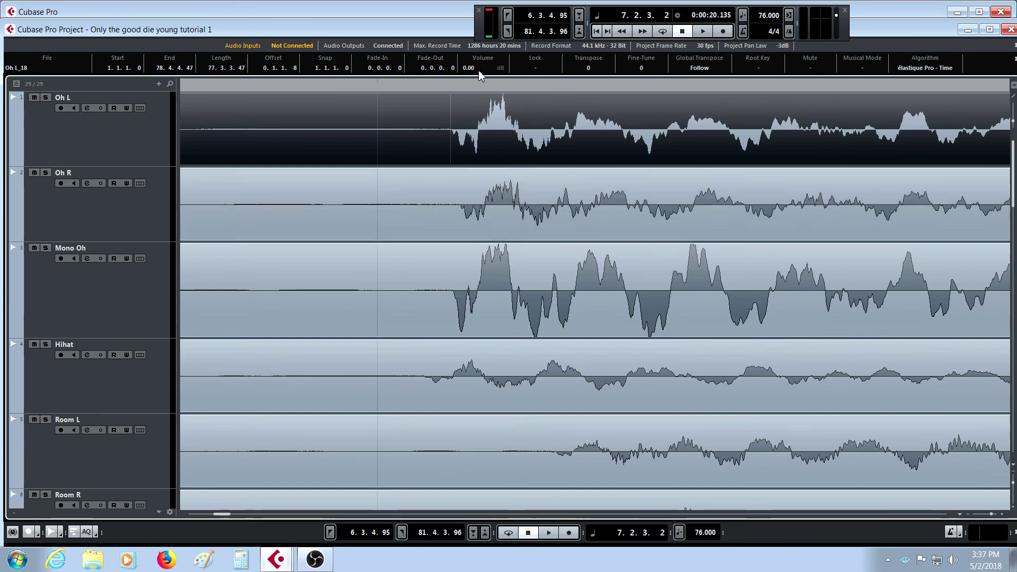
drag(465, 84, 447, 109)
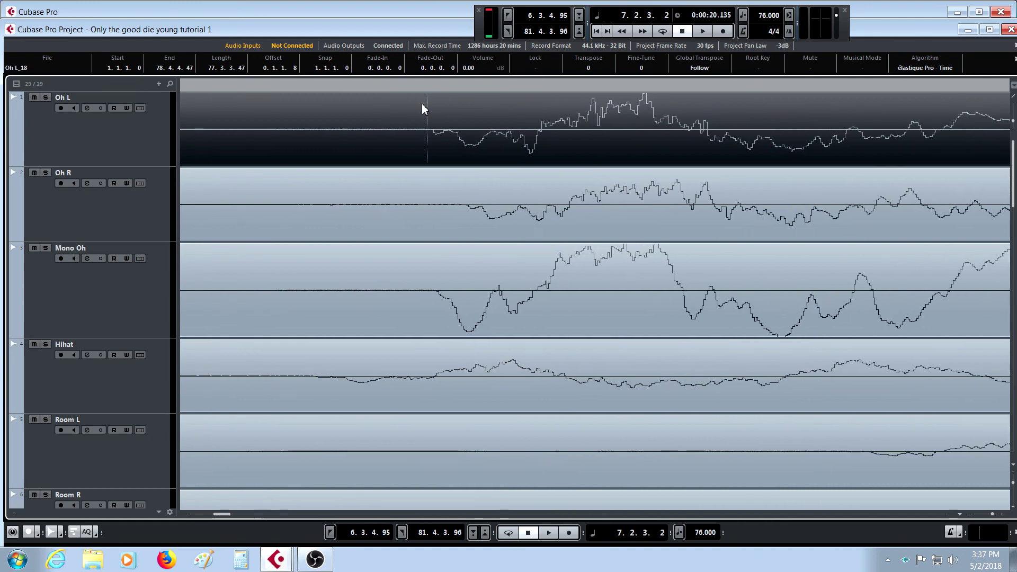
click(46, 247)
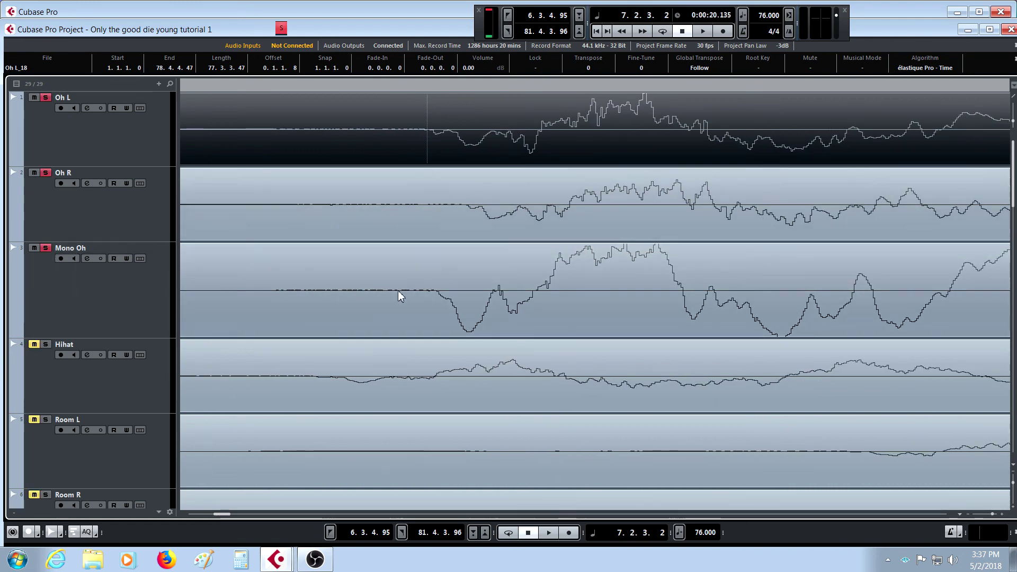
key(space)
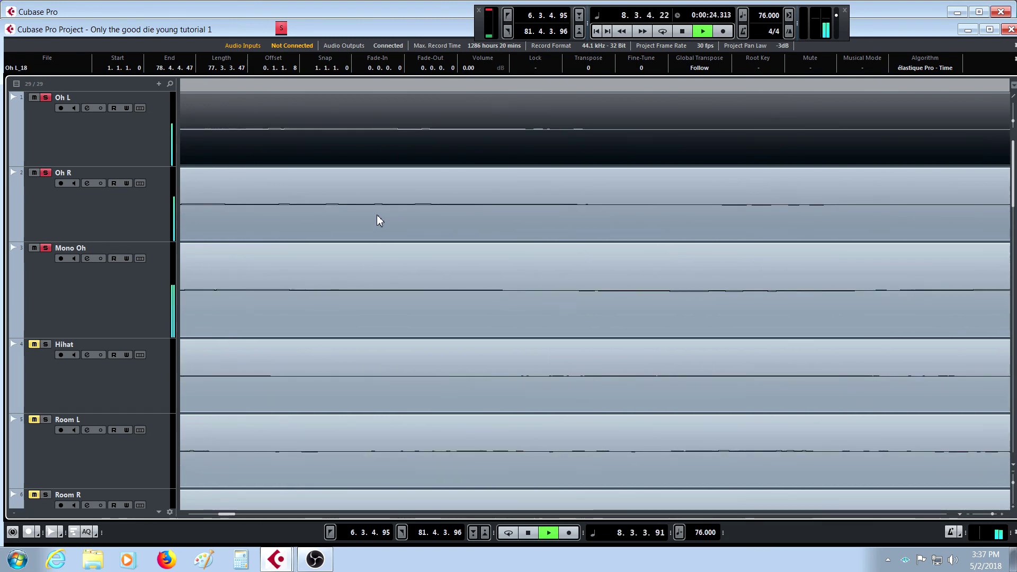
Step: Stop playback, solo only the Mono Oh track, and play it on its own up to bar 13
key(space)
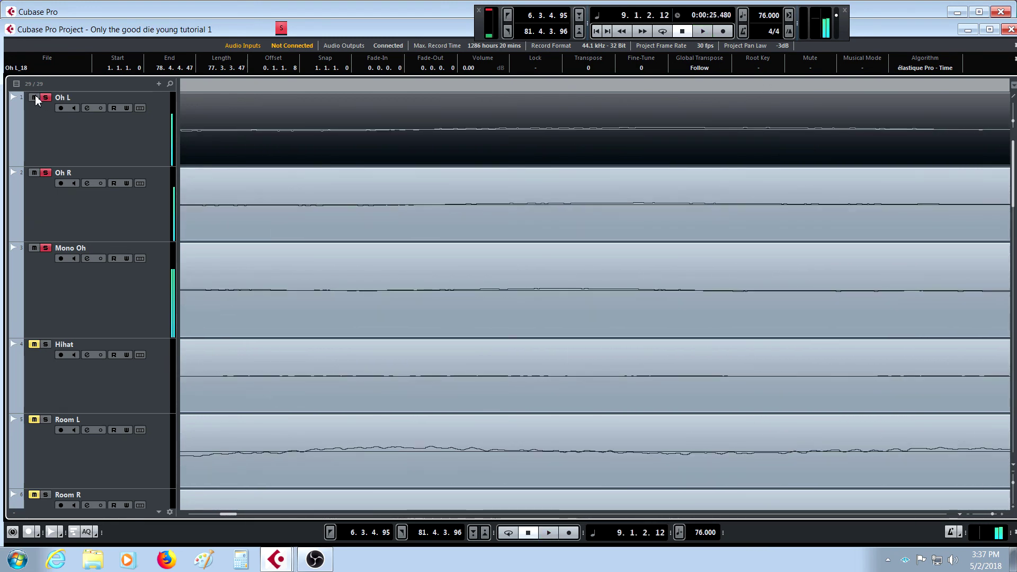
click(34, 98)
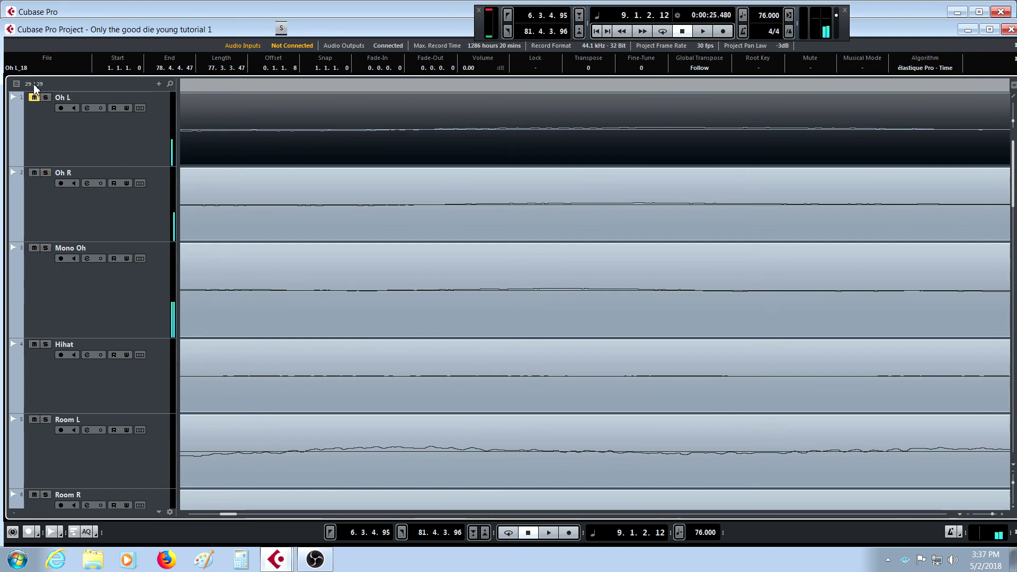
click(45, 248)
key(space)
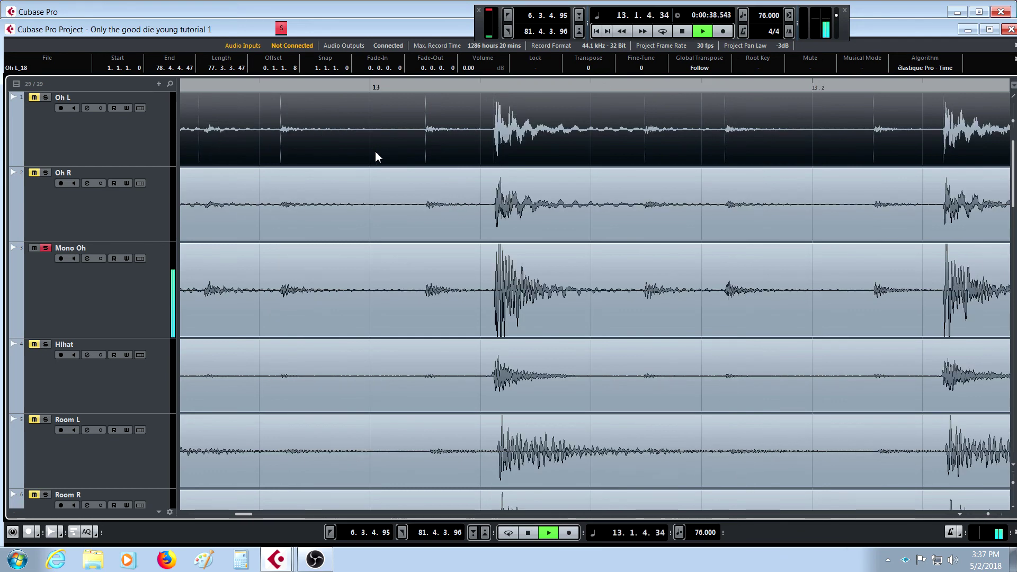
key(space)
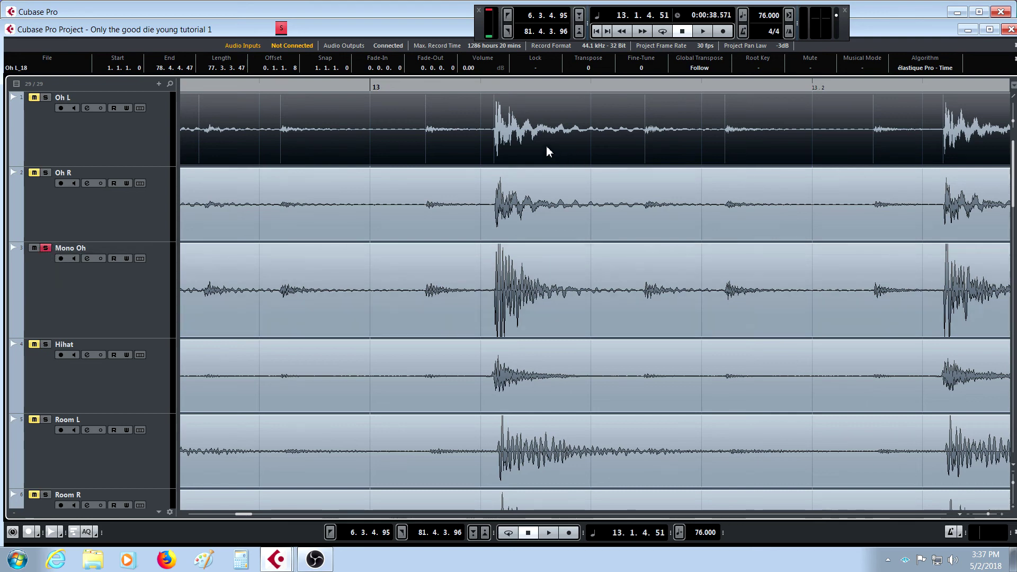
Step: Place the project cursor on the drum hit at 13. 1. 2. 14 and enlarge the waveform amplitude display
drag(489, 92, 497, 162)
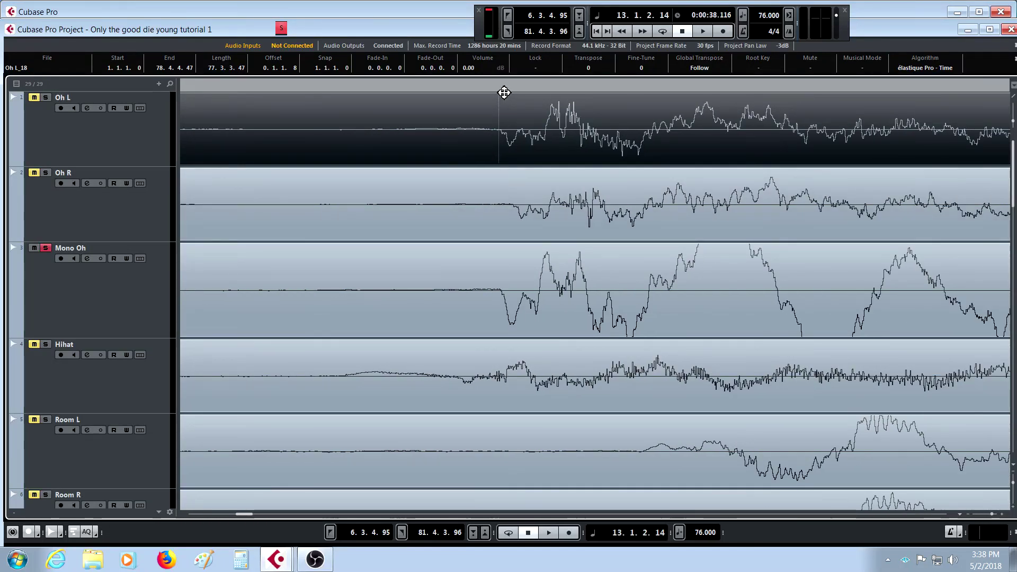
mouse_move(502, 91)
mouse_down()
mouse_move(499, 105)
mouse_move(497, 95)
mouse_up()
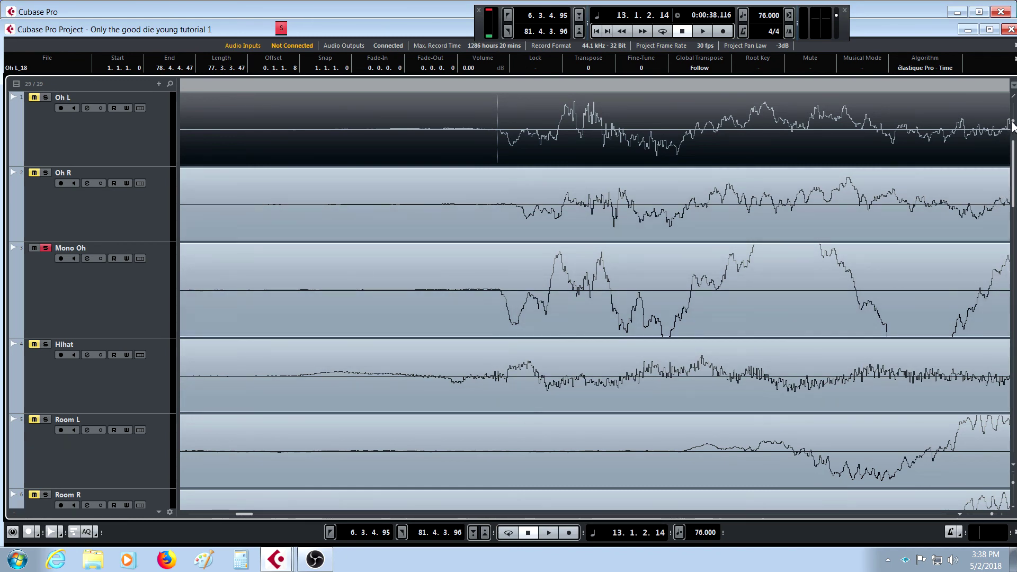
mouse_move(1012, 124)
mouse_down()
mouse_move(1013, 137)
mouse_move(1012, 123)
mouse_up()
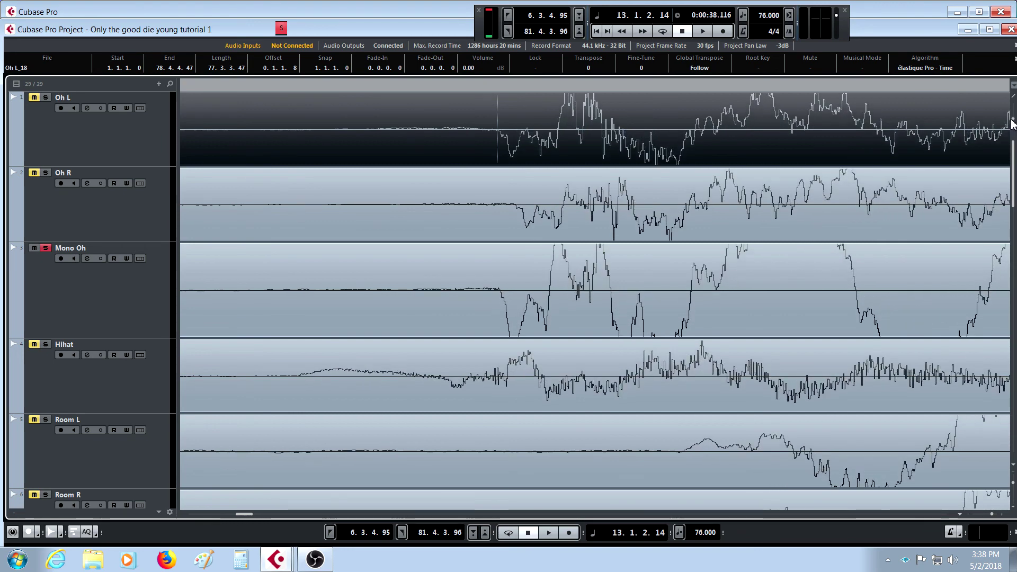
Step: Examine how the bar 13 hit's onset lines up across the overhead, hi-hat and room tracks
key(g)
key(g)
key(g)
key(g)
key(g)
key(g)
key(g)
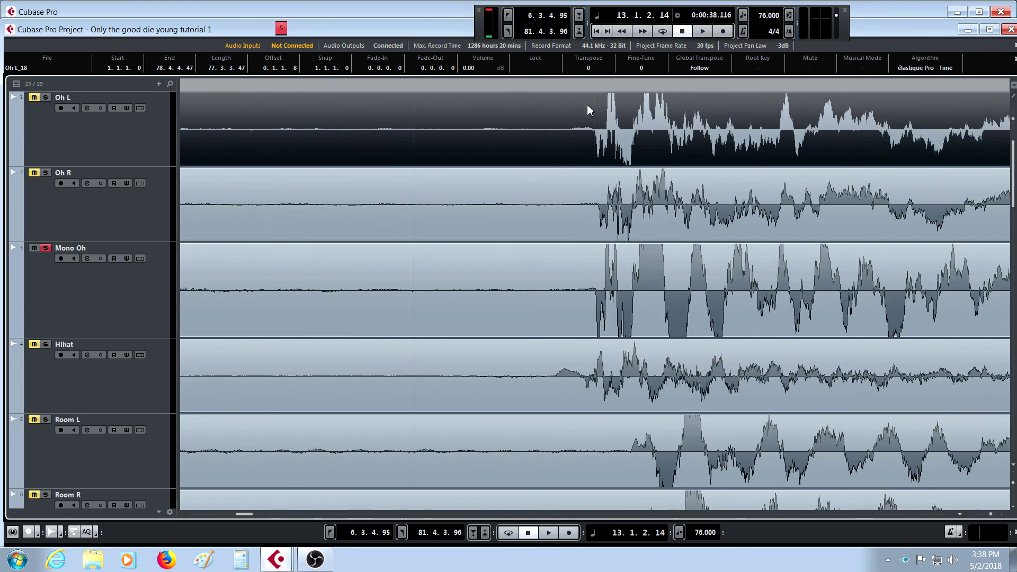
key(h)
key(h)
key(h)
key(h)
key(h)
key(h)
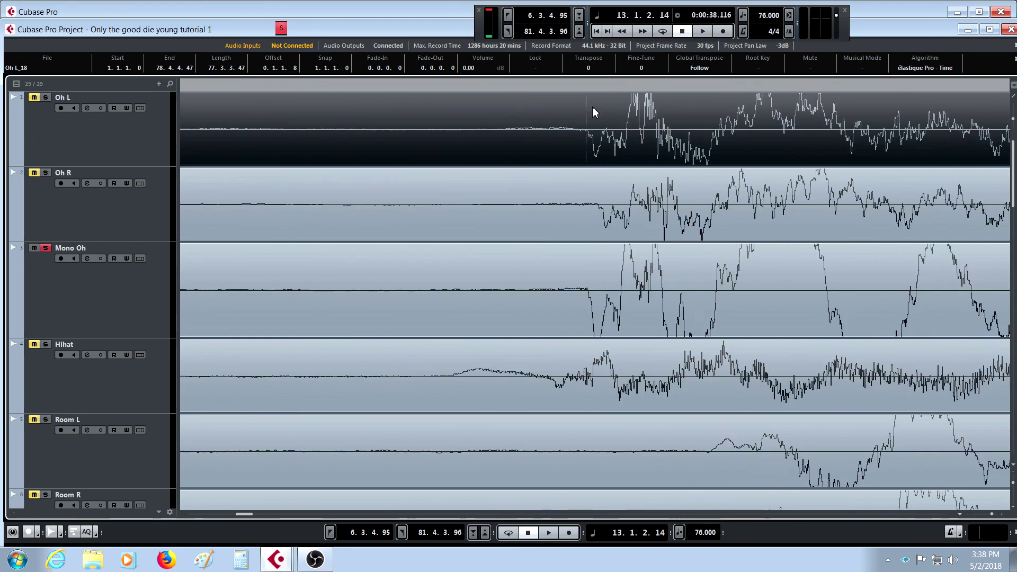
key(h)
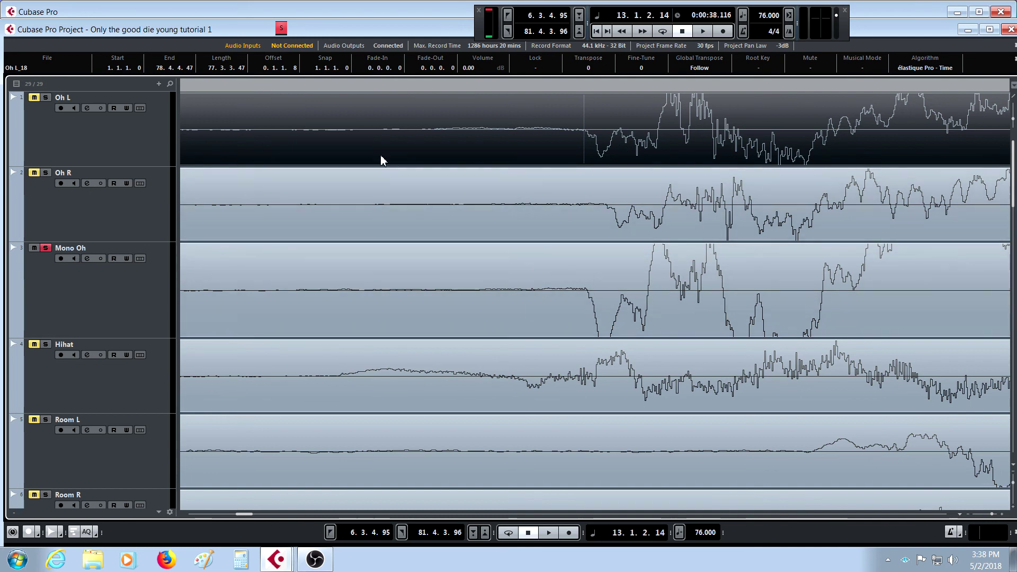
Step: Solo Oh L and Oh R together with Mono Oh, select the Oh R event, and play up to beat 2 of bar 13
click(45, 98)
click(46, 173)
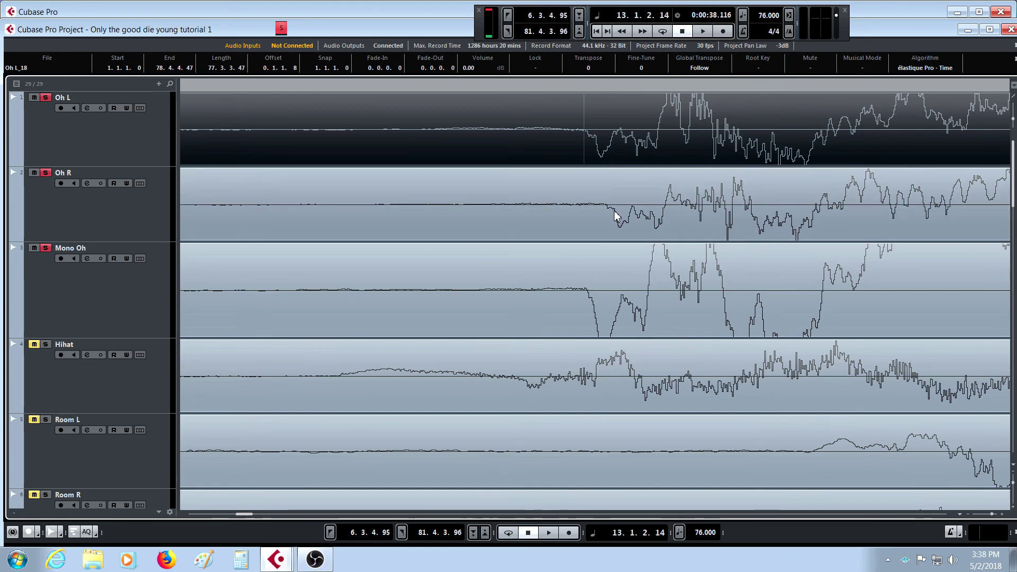
click(614, 210)
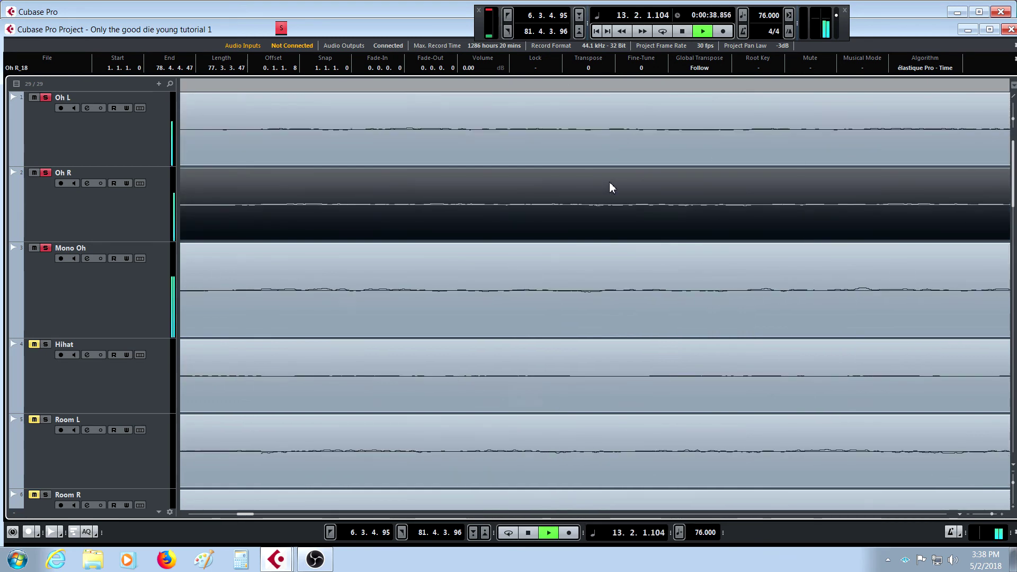
key(space)
key(g)
key(g)
key(g)
key(g)
key(g)
key(g)
key(g)
key(g)
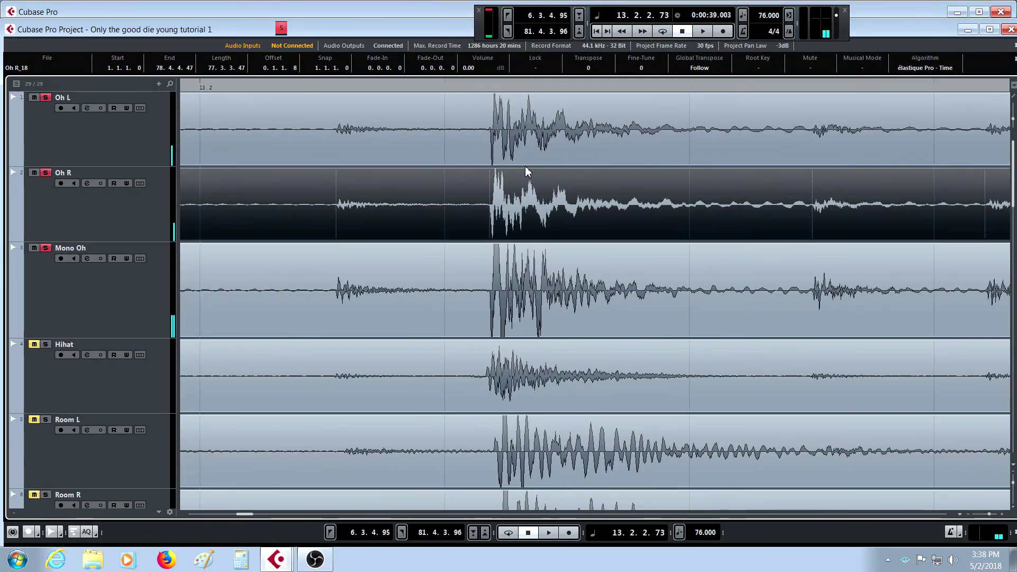
Step: Resume playback of the three soloed overhead tracks and stop in beat 3 of bar 13
key(space)
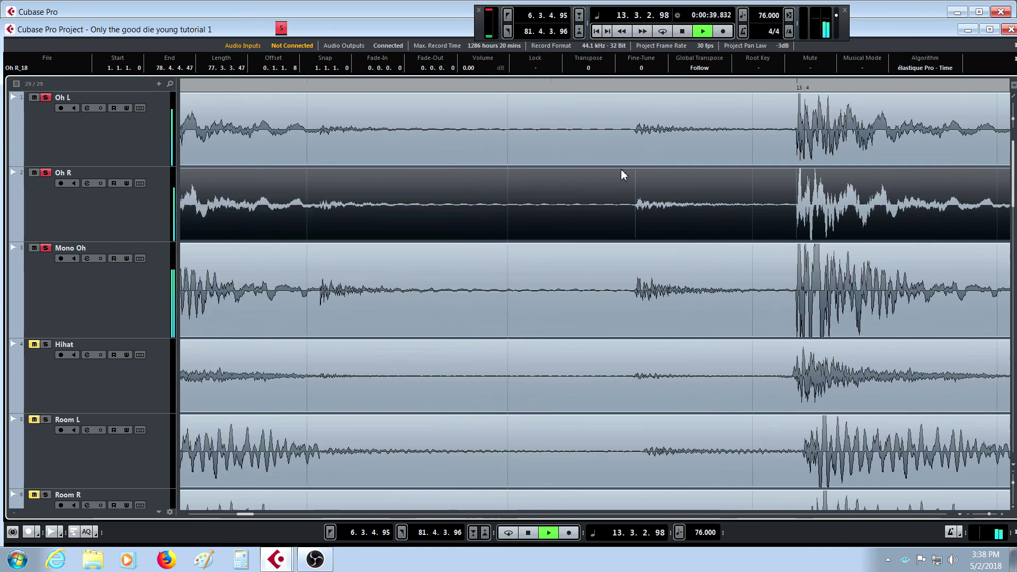
key(space)
key(g)
key(g)
key(g)
key(g)
key(g)
key(g)
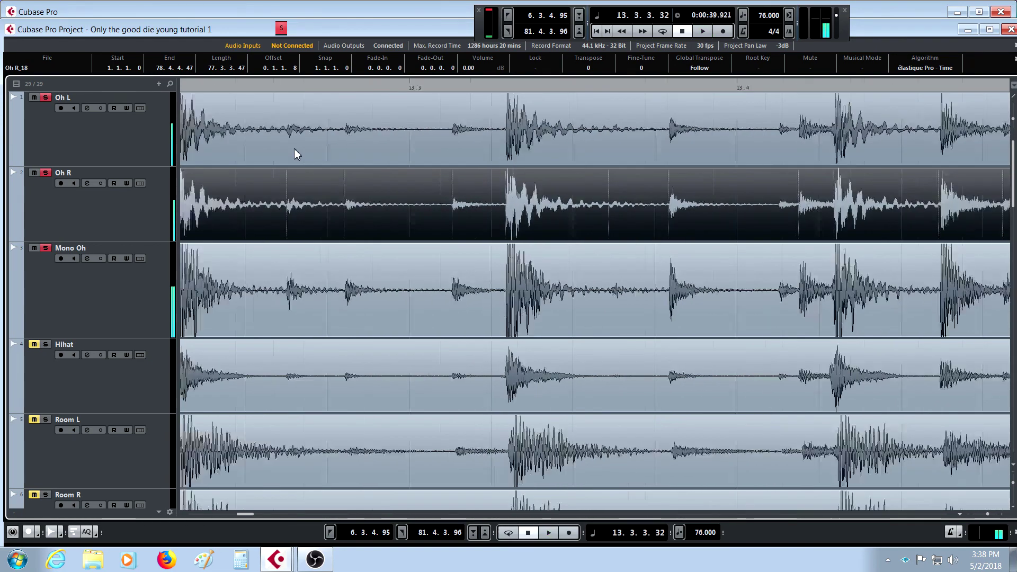
Step: Move the project cursor to 7. 2. 2.118 just before the first hit, play the soloed overheads briefly, and stop in beat 2
drag(227, 89, 147, 100)
drag(785, 91, 764, 189)
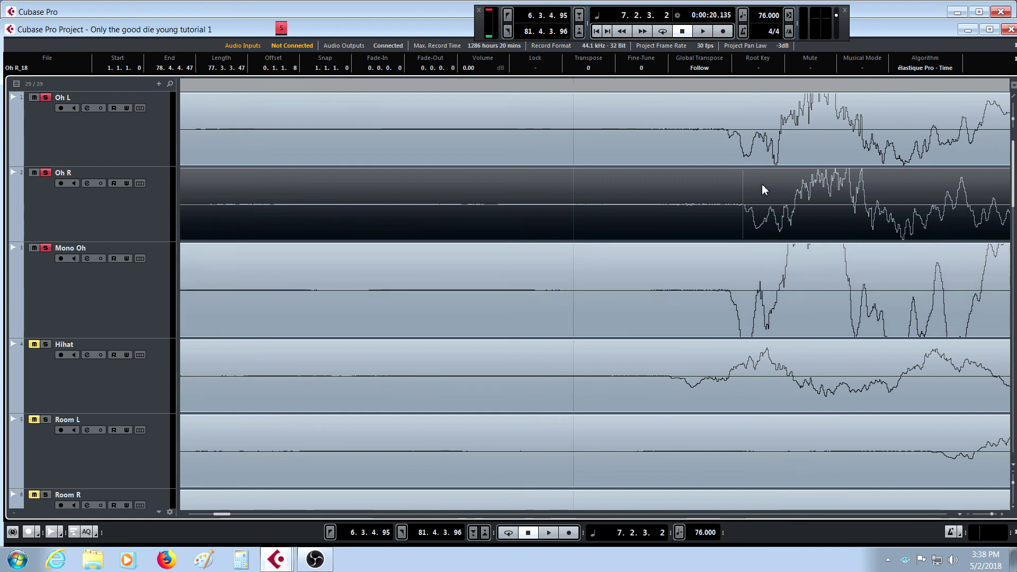
click(477, 88)
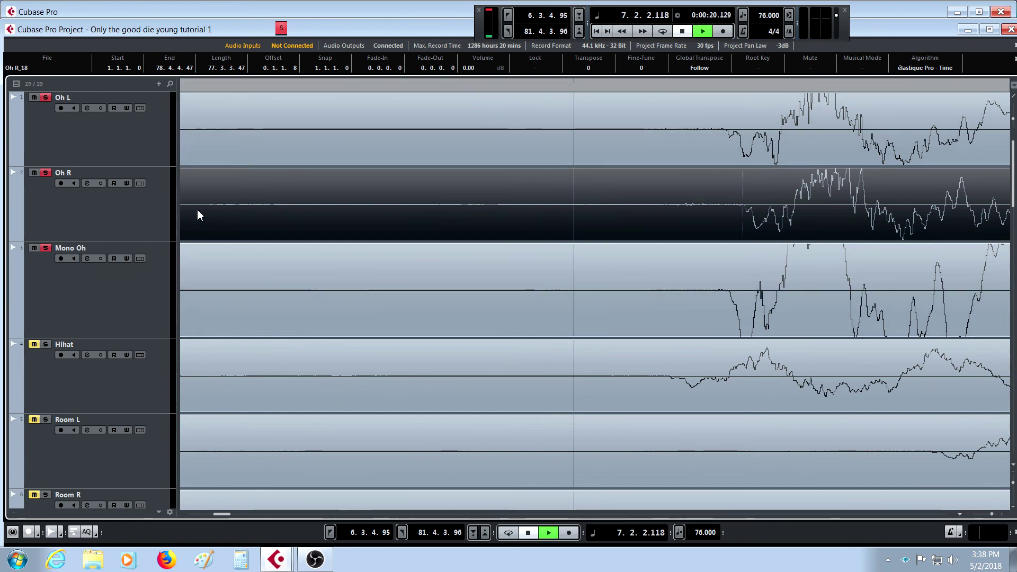
key(space)
key(g)
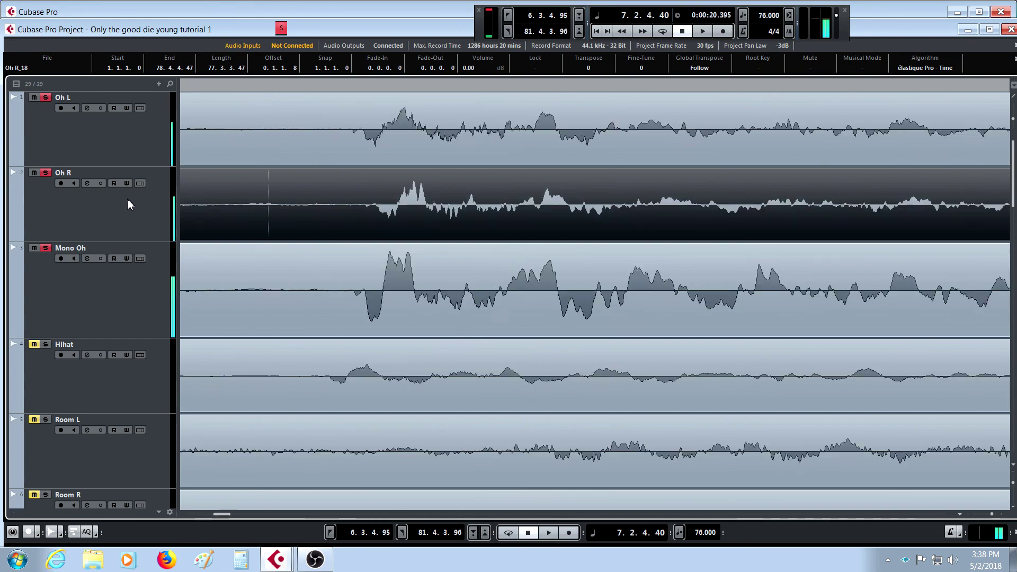
key(g)
key(g)
key(g)
key(g)
key(g)
key(g)
key(g)
key(g)
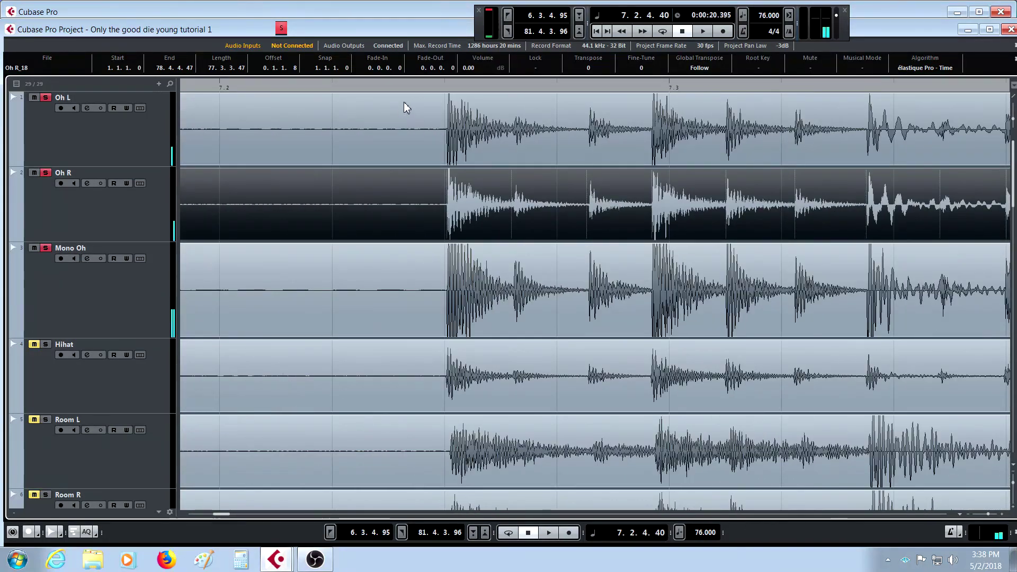
Step: Return the project cursor to the first hit at 7. 2. 3. 2 and examine the onset offsets between the three overhead tracks
click(432, 88)
key(h)
key(h)
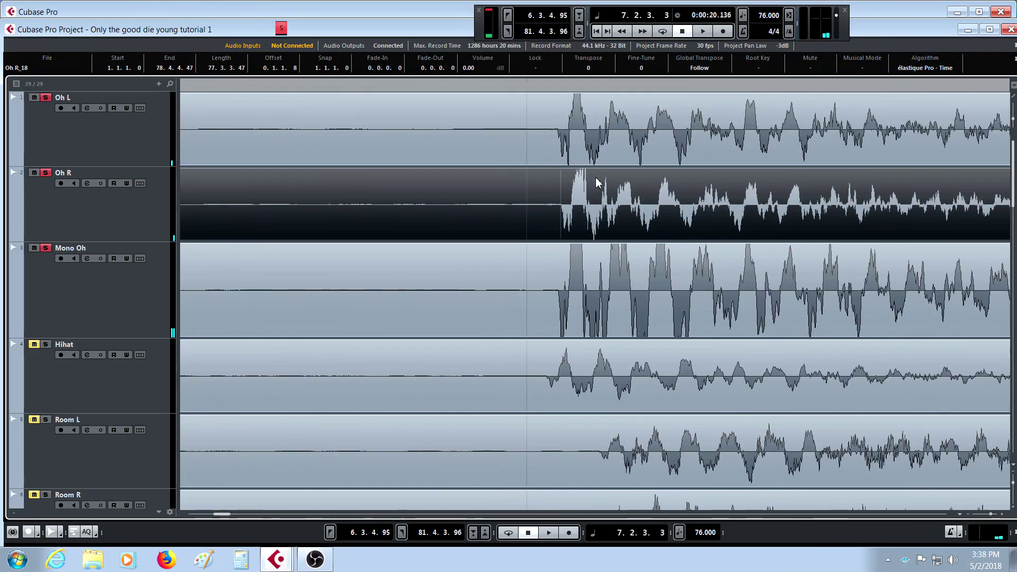
key(h)
key(h)
key(h)
key(h)
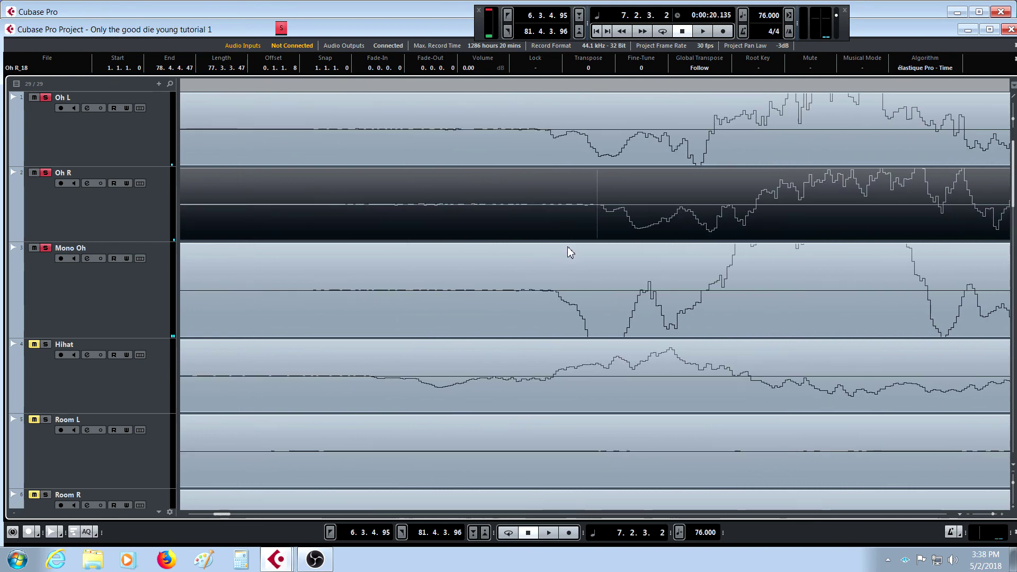
drag(567, 246, 566, 242)
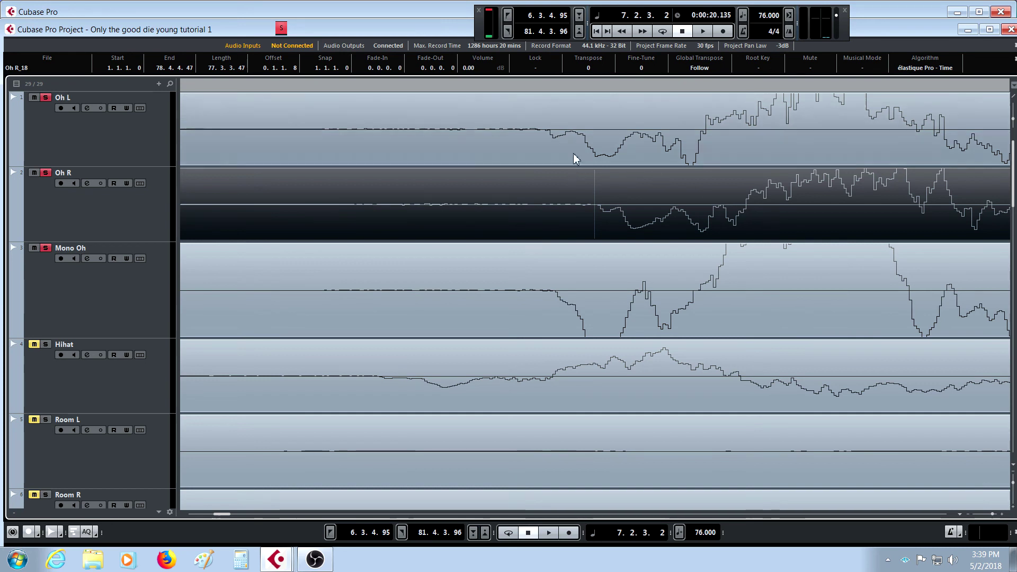
drag(554, 86, 517, 101)
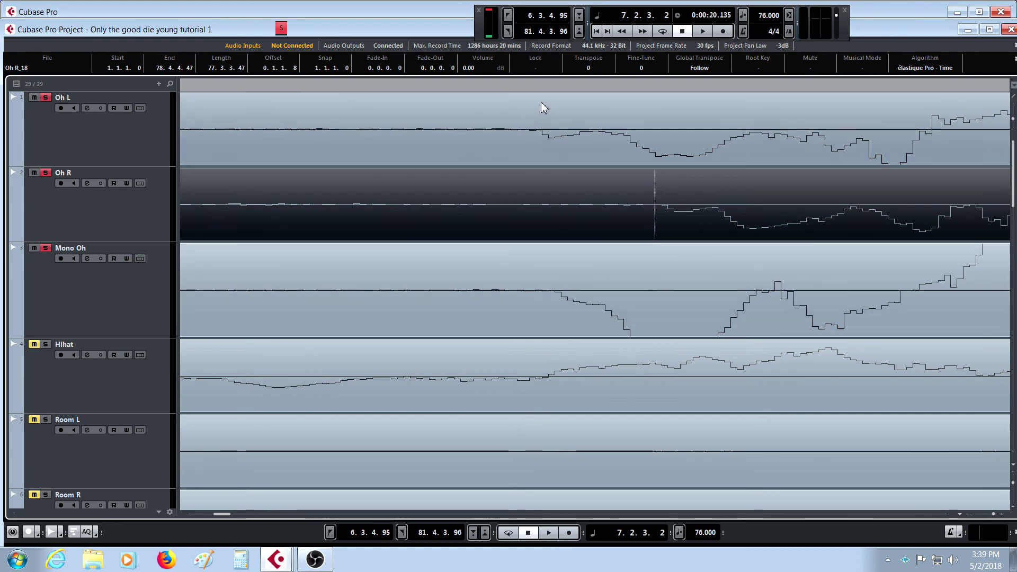
drag(560, 87, 555, 101)
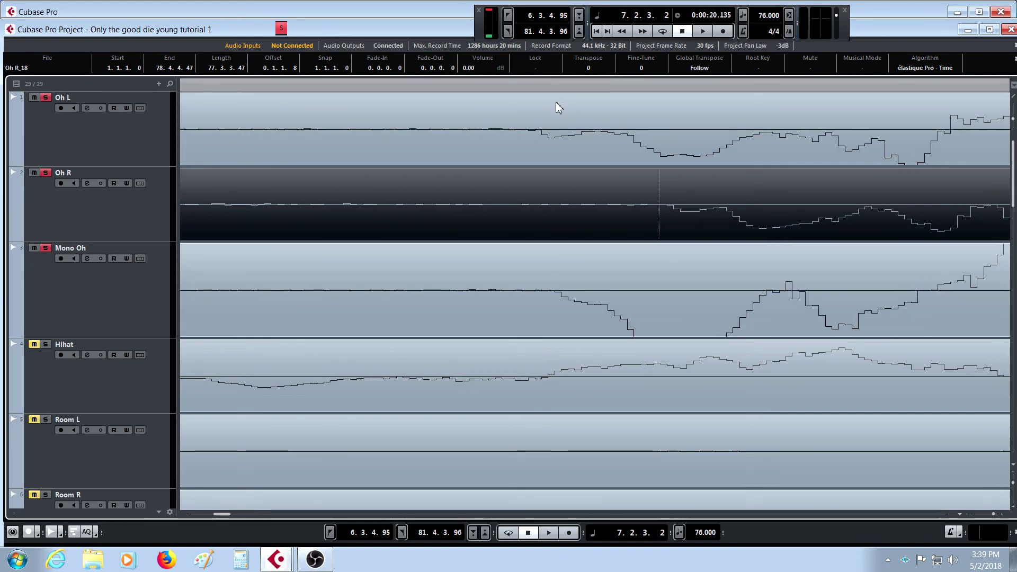
Step: Slip the Oh L audio slightly later to an offset of 0. 1. 1. 7, and try to shift the Oh R audio
drag(601, 156, 614, 159)
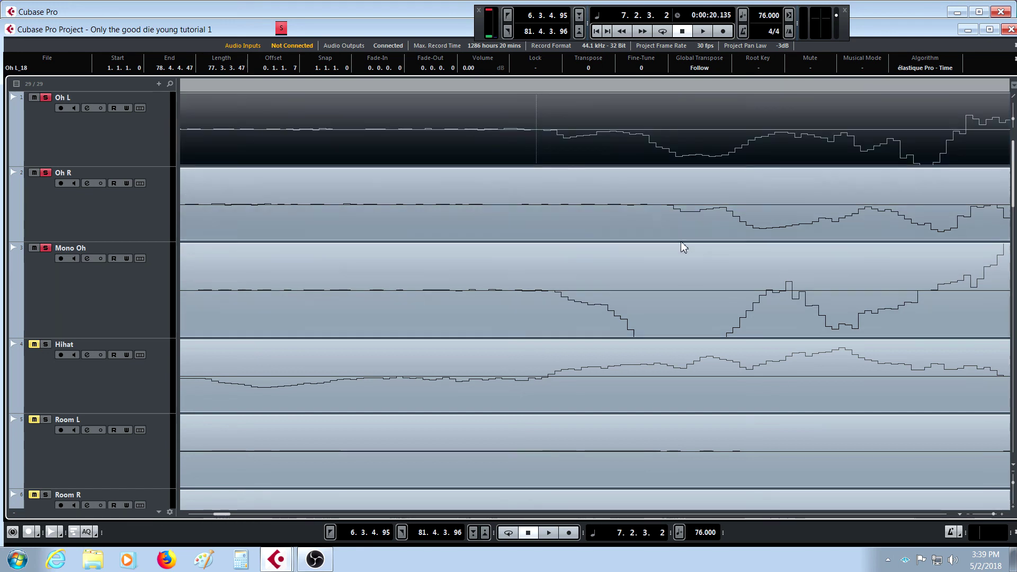
mouse_move(681, 240)
mouse_down()
mouse_move(709, 218)
mouse_move(681, 227)
mouse_up()
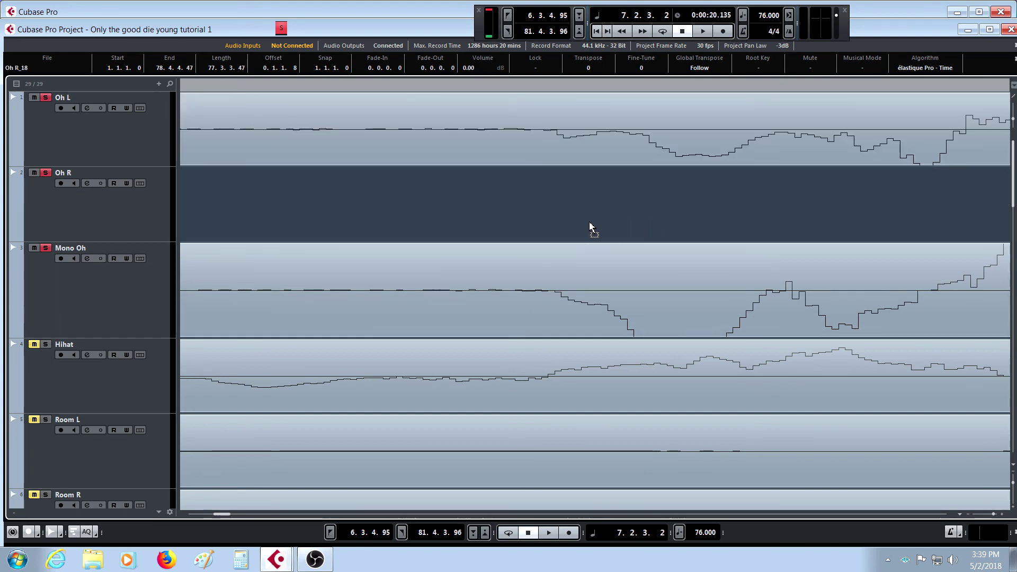
drag(587, 220, 620, 220)
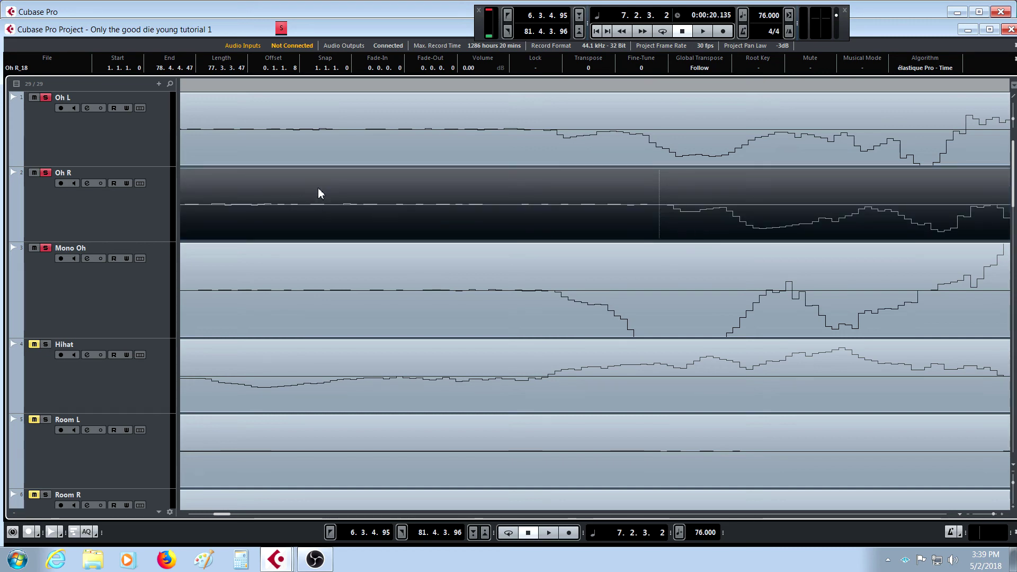
Step: Review the wider drum arrangement from the overheads down to the Drum Verb group, and clear the event selection
key(g)
key(g)
key(g)
key(g)
key(g)
key(g)
key(g)
key(g)
key(g)
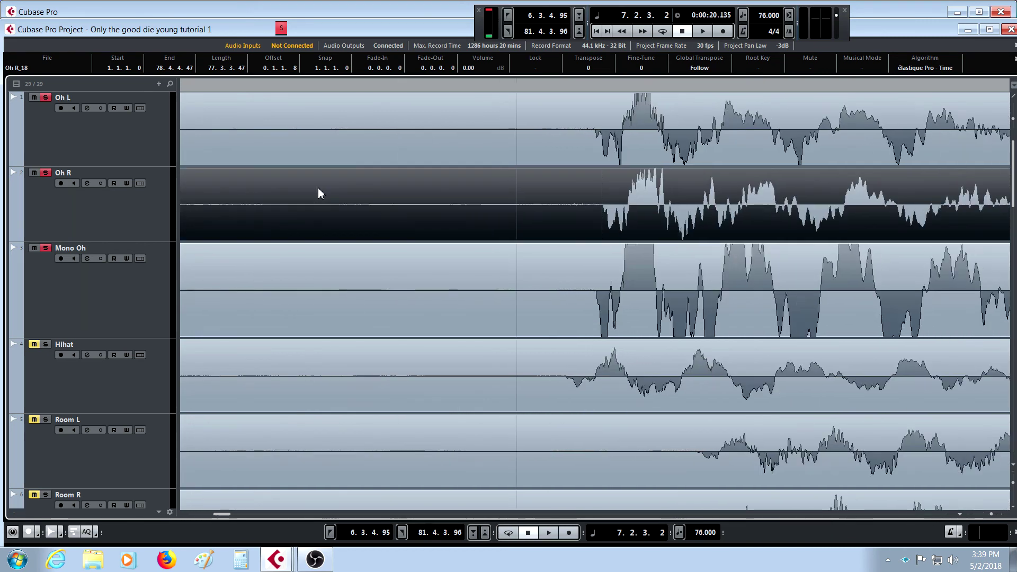
key(g)
key(g)
key(g)
key(g)
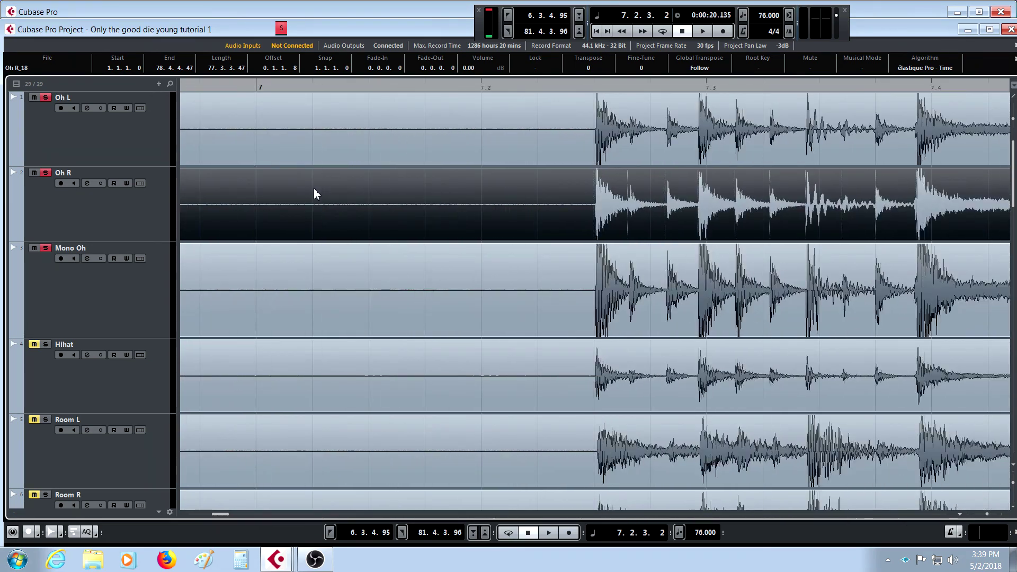
key(g)
key(g)
key(g)
key(g)
key(g)
key(g)
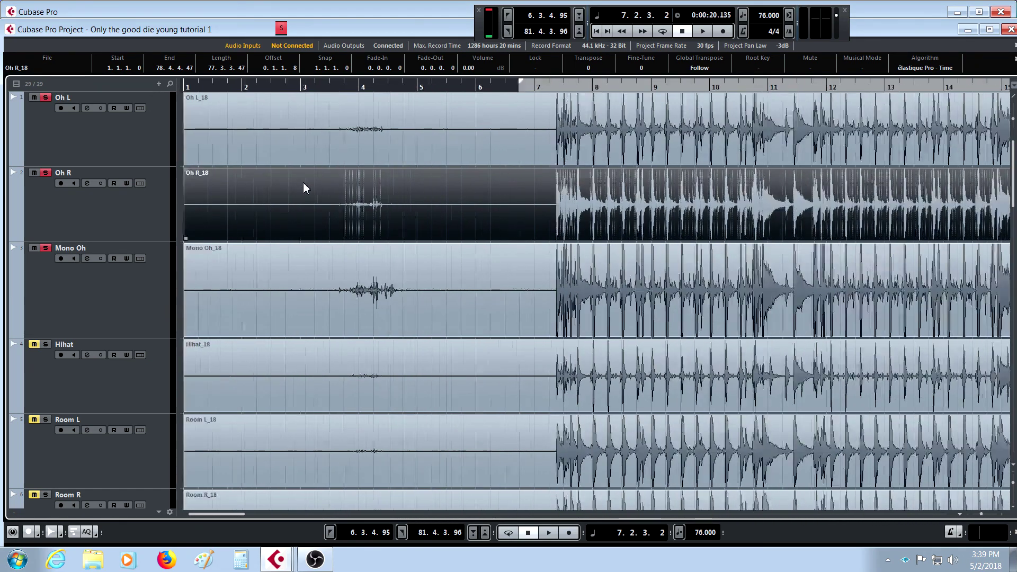
scroll(265, 406, down, 3)
scroll(270, 360, down, 5)
click(284, 288)
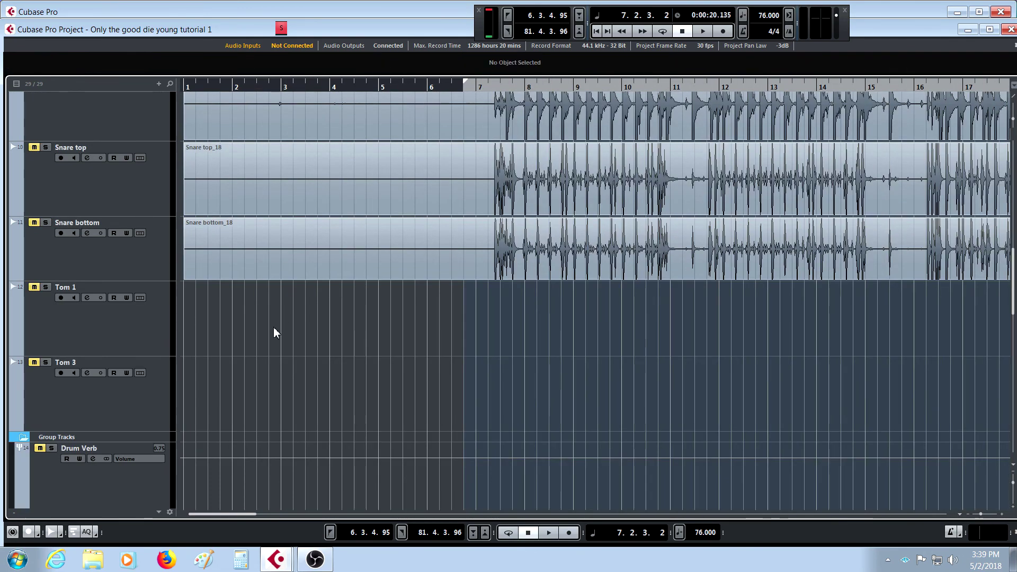
scroll(274, 326, up, 4)
scroll(276, 38, up, 5)
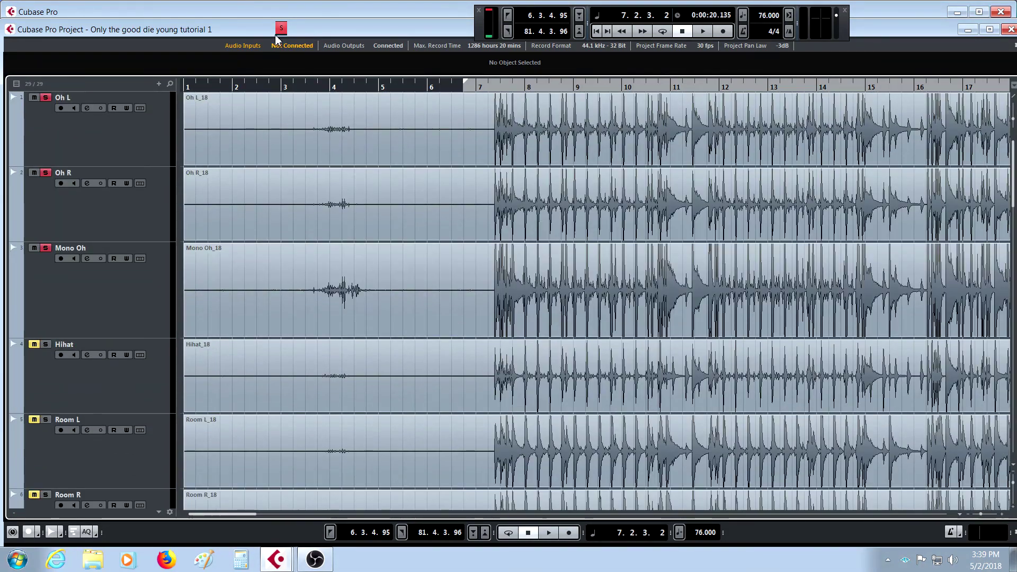
Step: Select all events, choose the Split tool, and cut the Oh L event at 6. 1. 3. 58
key(ctrl+a)
right_click(377, 164)
click(405, 160)
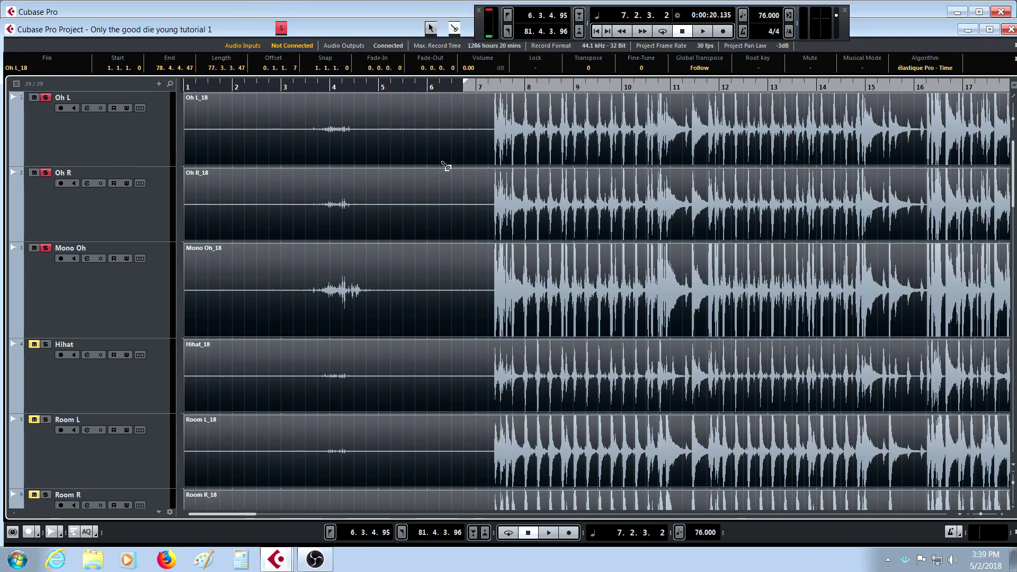
click(418, 159)
right_click(411, 156)
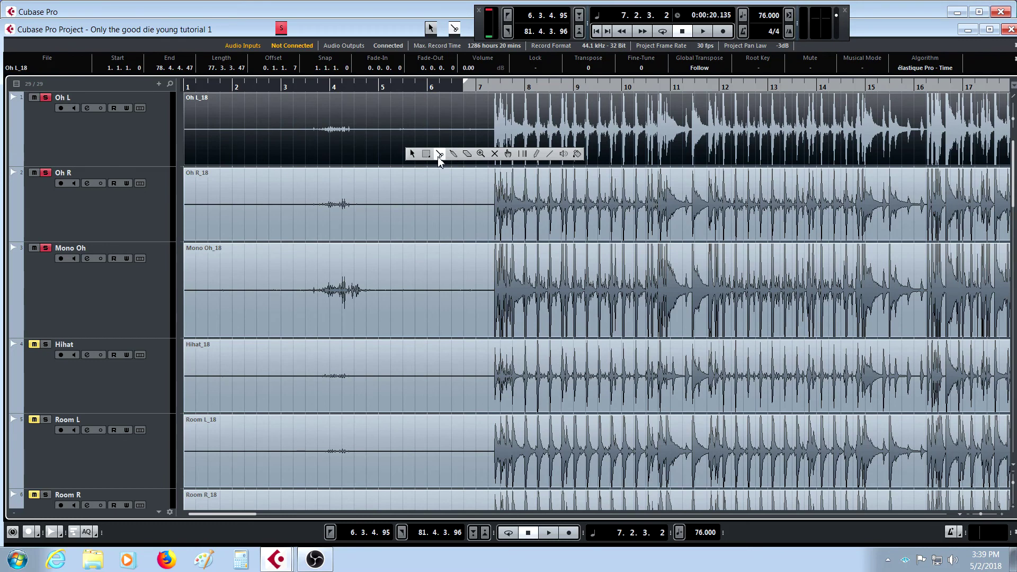
click(440, 153)
click(435, 155)
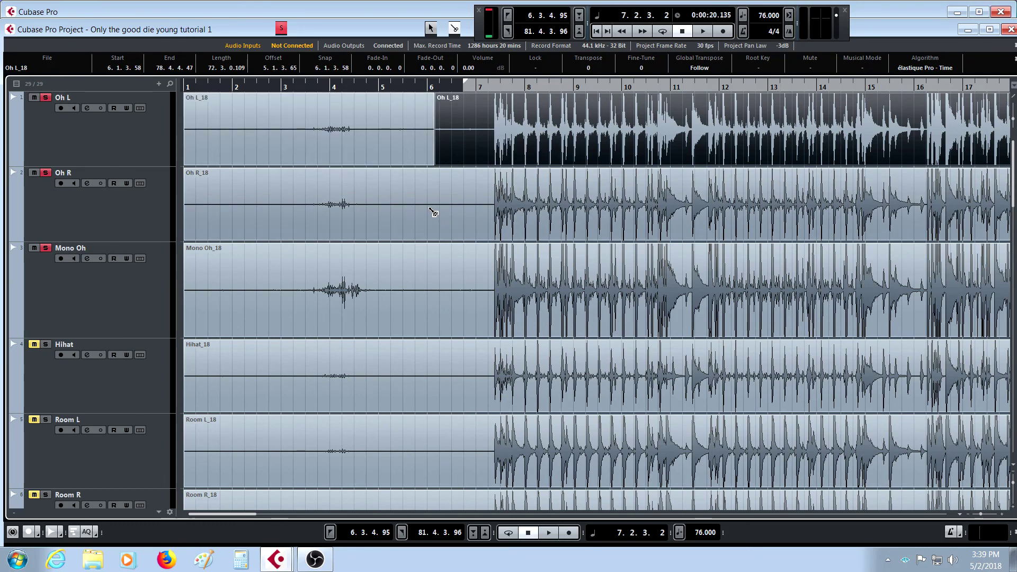
Step: Undo the split of the Oh L event and switch back to the Object Selection tool
key(ctrl+z)
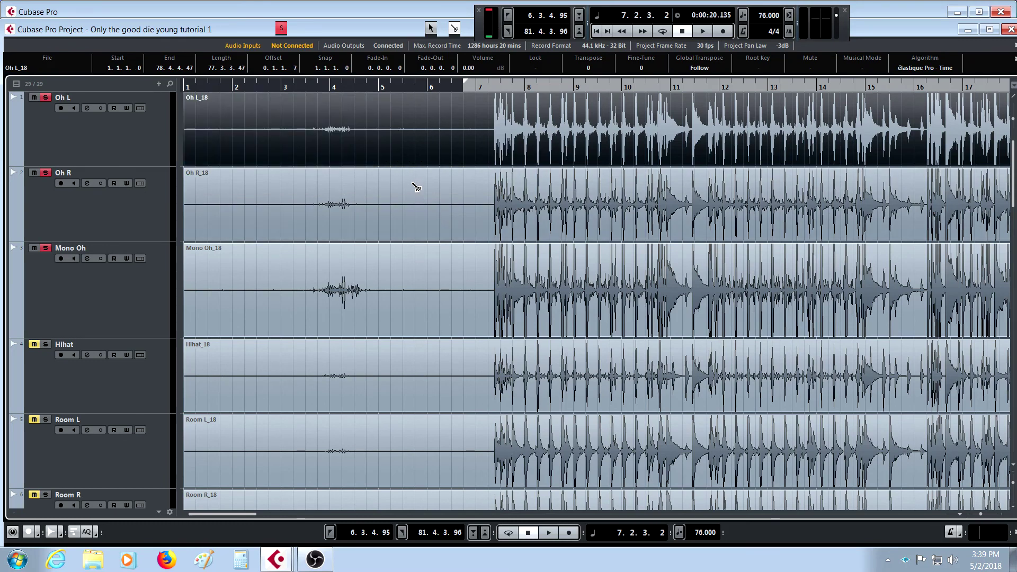
scroll(411, 187, down, 8)
right_click(382, 405)
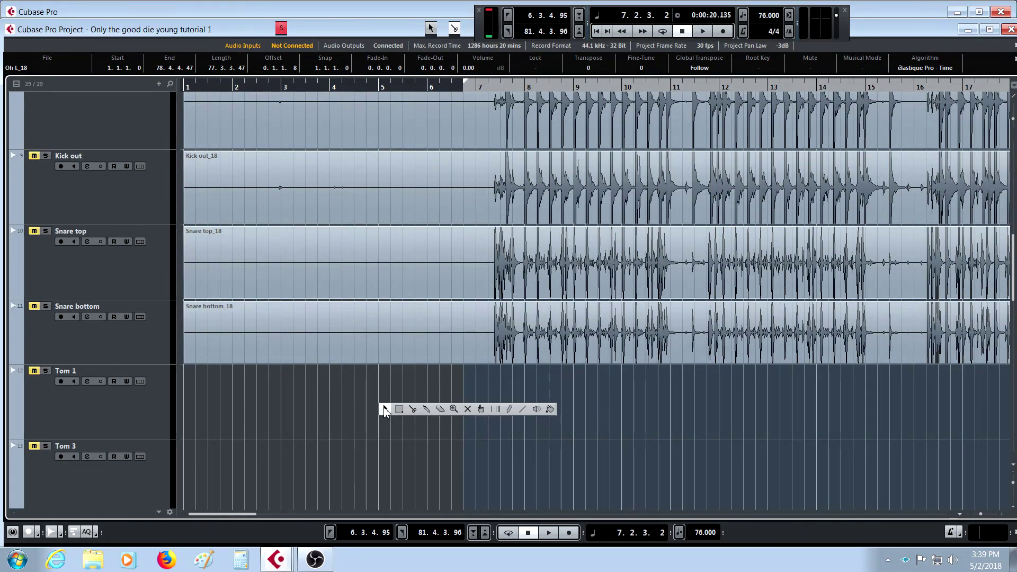
click(385, 410)
scroll(403, 265, up, 8)
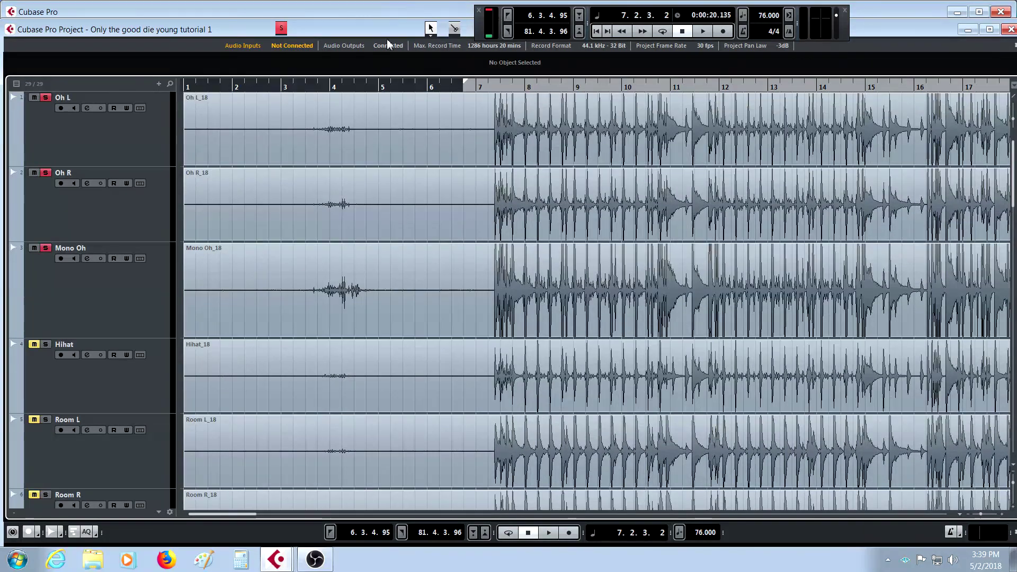
Step: Select all events and cut them together at 5. 3. 2. 52 with the Split tool
key(ctrl+a)
right_click(435, 122)
click(462, 120)
click(407, 150)
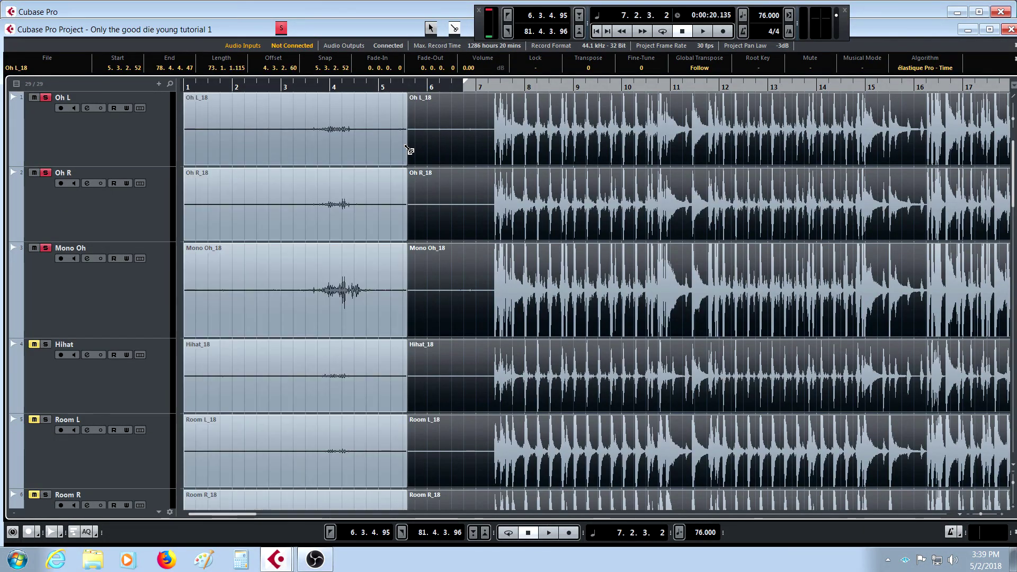
Step: Erase the segments before the cut on the Oh L, Oh R, Mono Oh, Hihat and Room L tracks
right_click(436, 146)
click(434, 145)
right_click(342, 159)
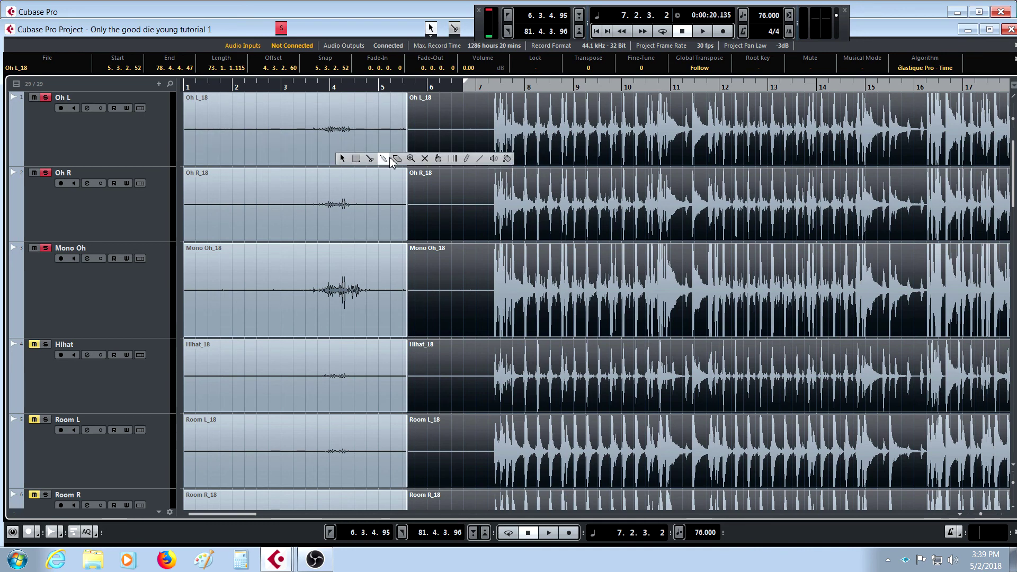
click(397, 158)
click(379, 154)
click(363, 196)
click(331, 310)
click(316, 403)
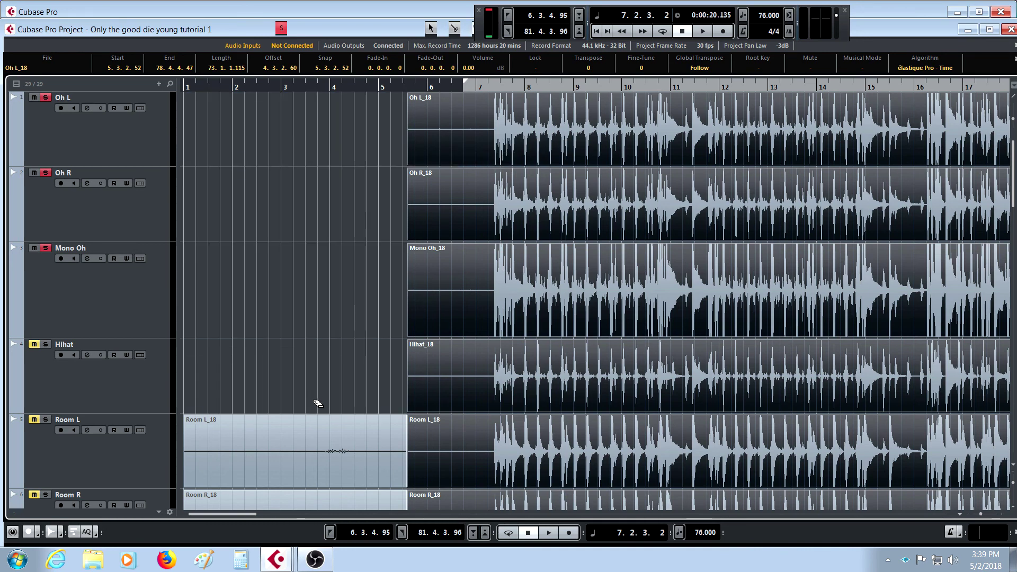
click(316, 447)
Step: Erase the segments before the cut on the Room R, Kick in, Kick out, Snare top, Snare bottom and Kick Hole tracks
scroll(313, 277, down, 3)
click(329, 394)
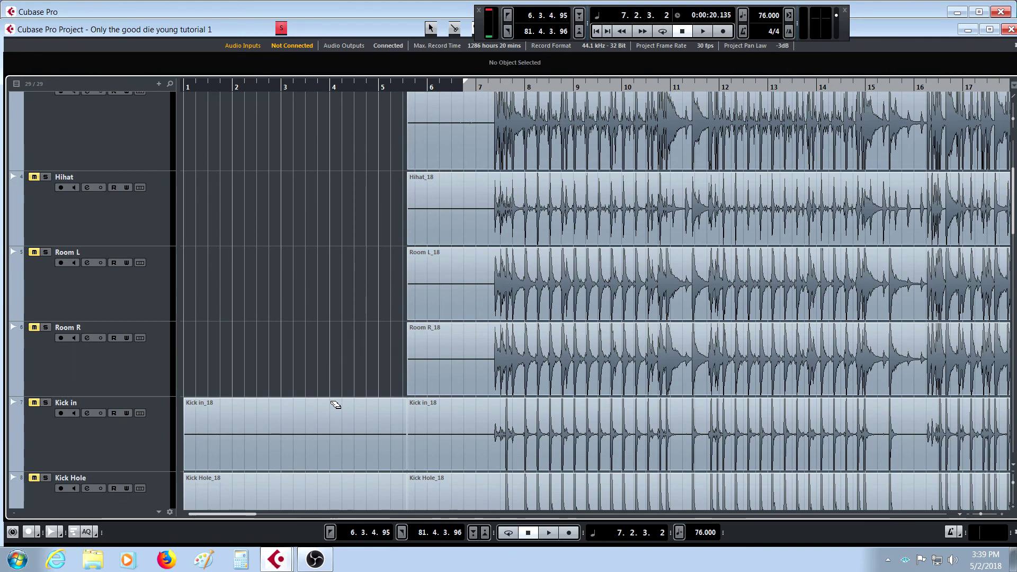
click(333, 424)
scroll(327, 250, down, 6)
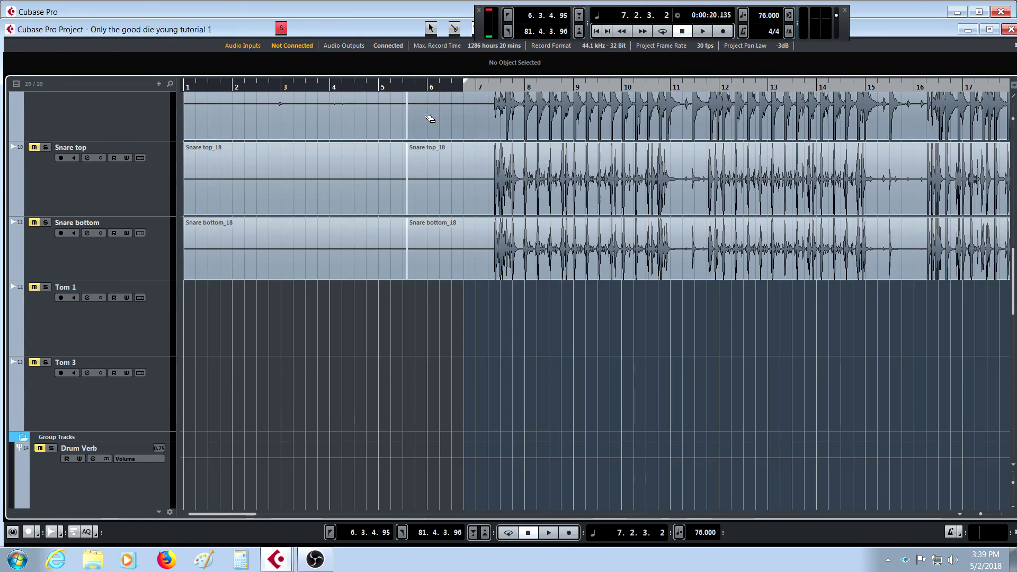
click(390, 121)
click(366, 168)
click(368, 233)
scroll(371, 234, up, 1)
scroll(371, 235, up, 4)
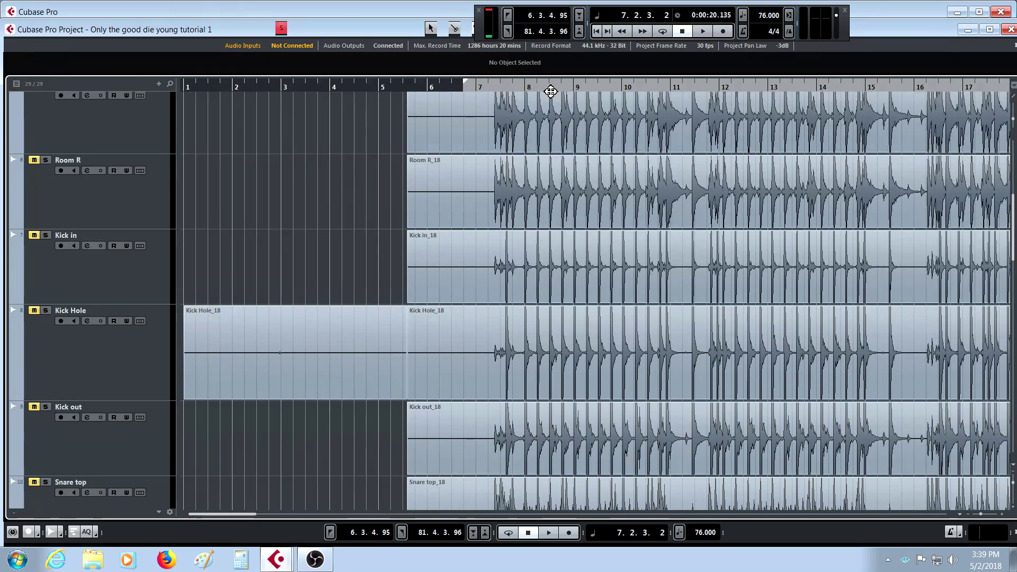
click(257, 364)
scroll(291, 313, up, 3)
key(1)
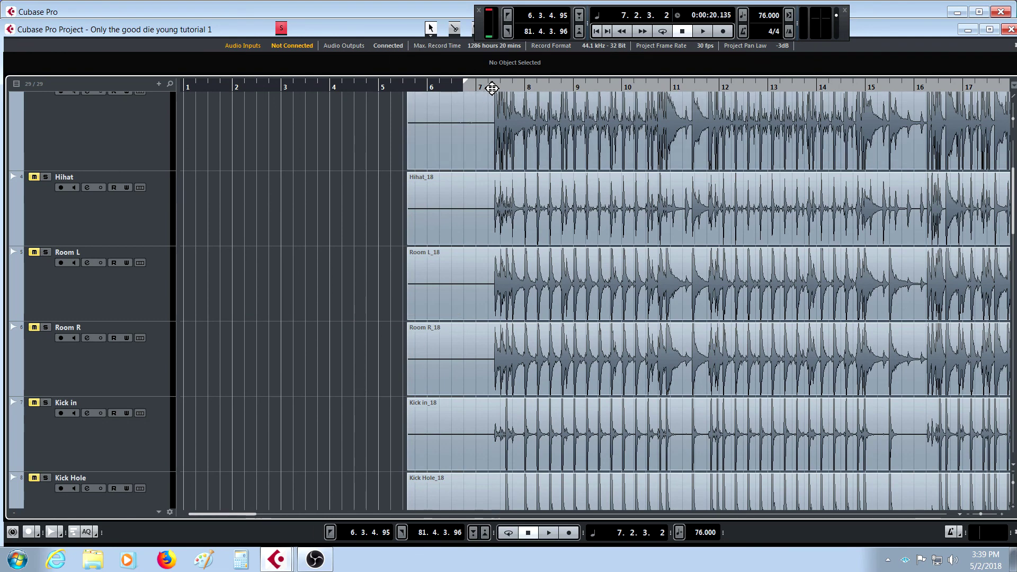
Step: Zoom to the first hit at 7. 2. 3. 2 and slip the Oh L and Oh R audio to align their onsets with Mono Oh
drag(489, 86, 668, 148)
scroll(668, 147, up, 4)
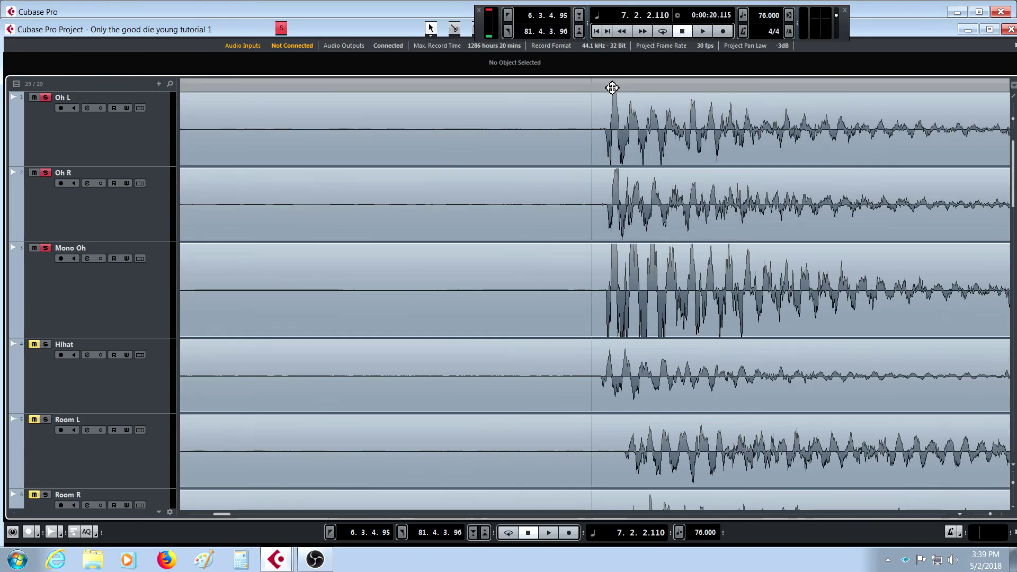
drag(612, 86, 574, 138)
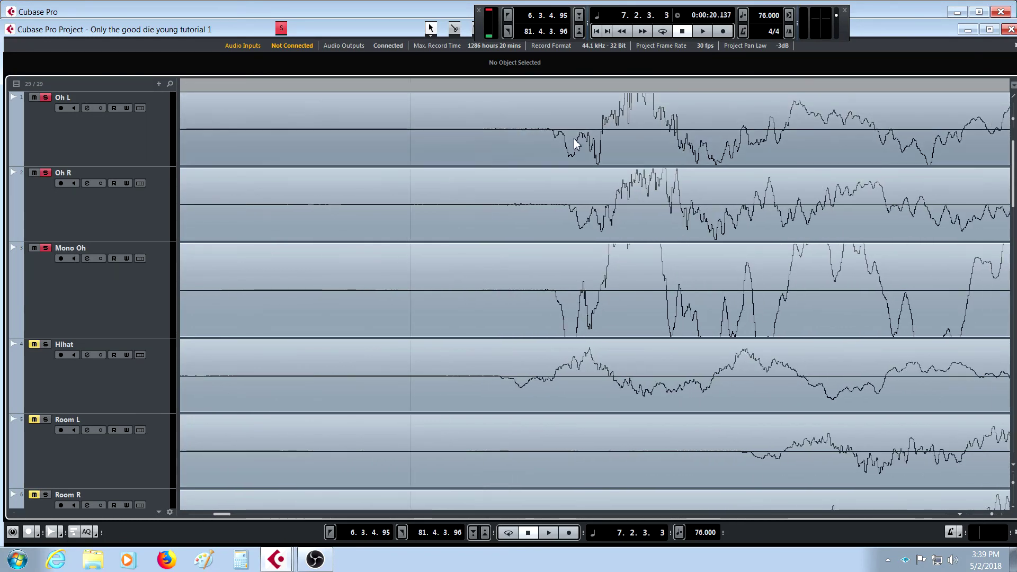
click(554, 92)
drag(554, 87, 612, 151)
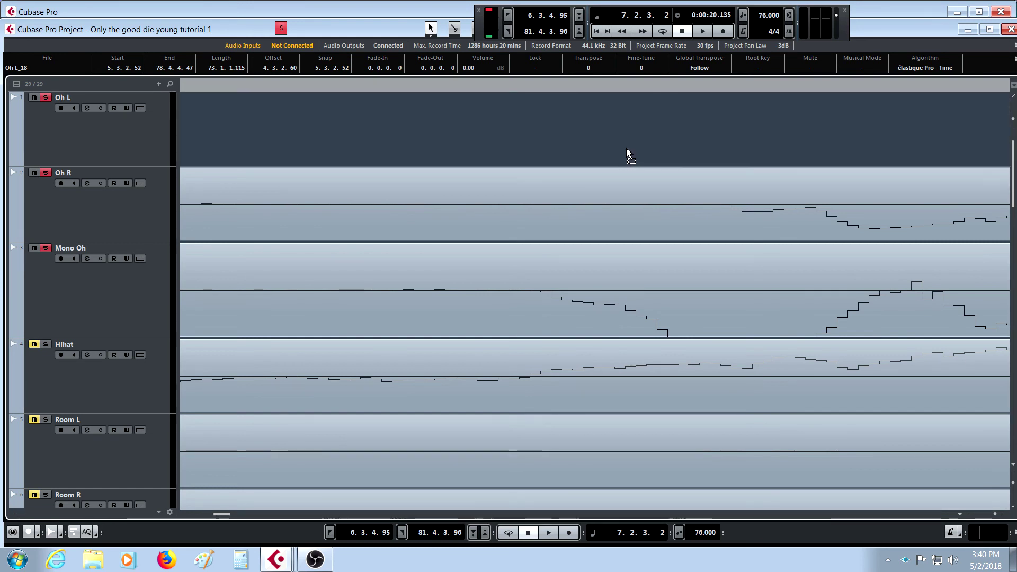
click(760, 231)
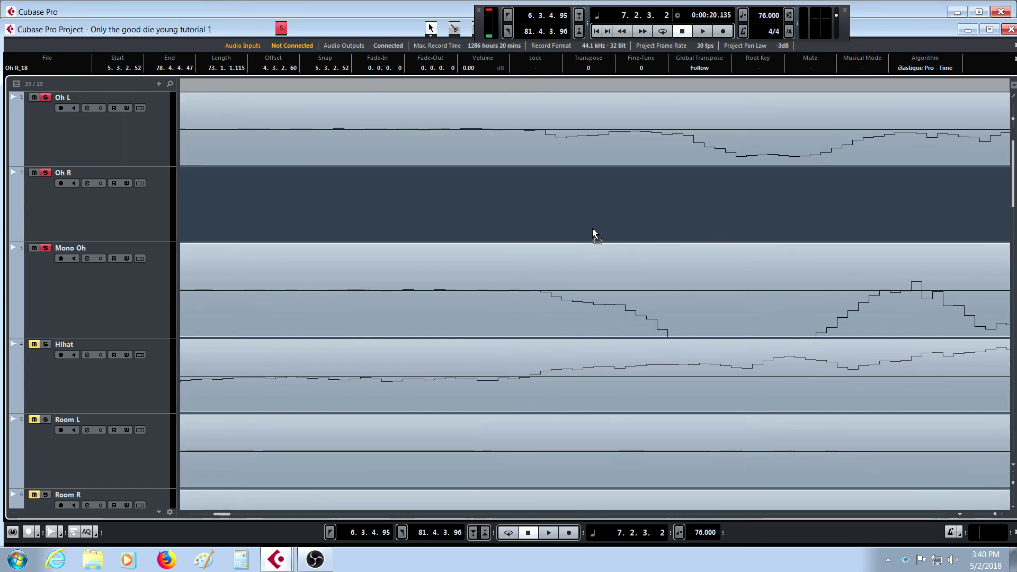
drag(602, 221, 601, 220)
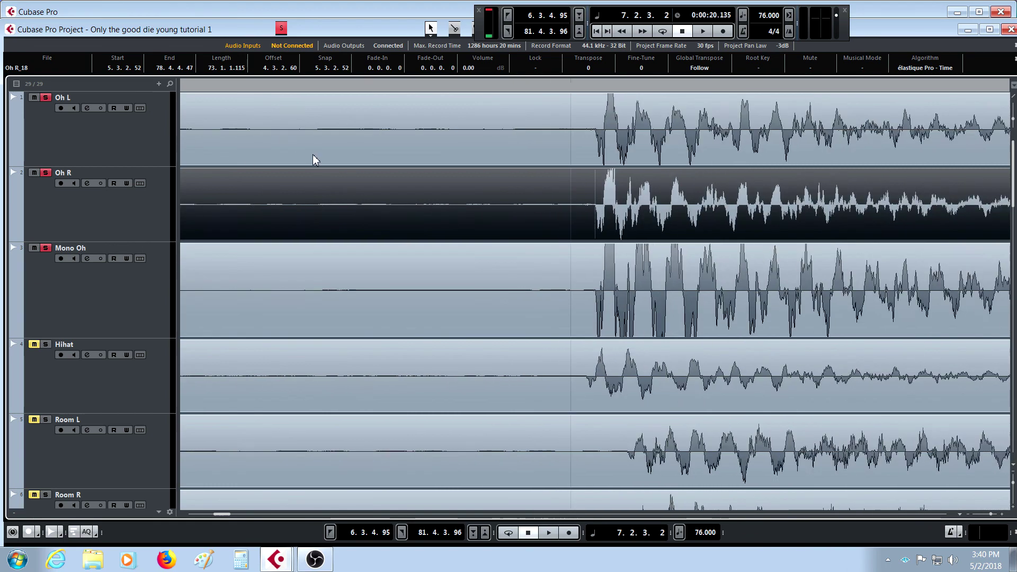
Step: Play the drums from the first hit and set the grouped Oh L, Oh R and Mono Oh faders to 0.00 in the MixConsole
key(space)
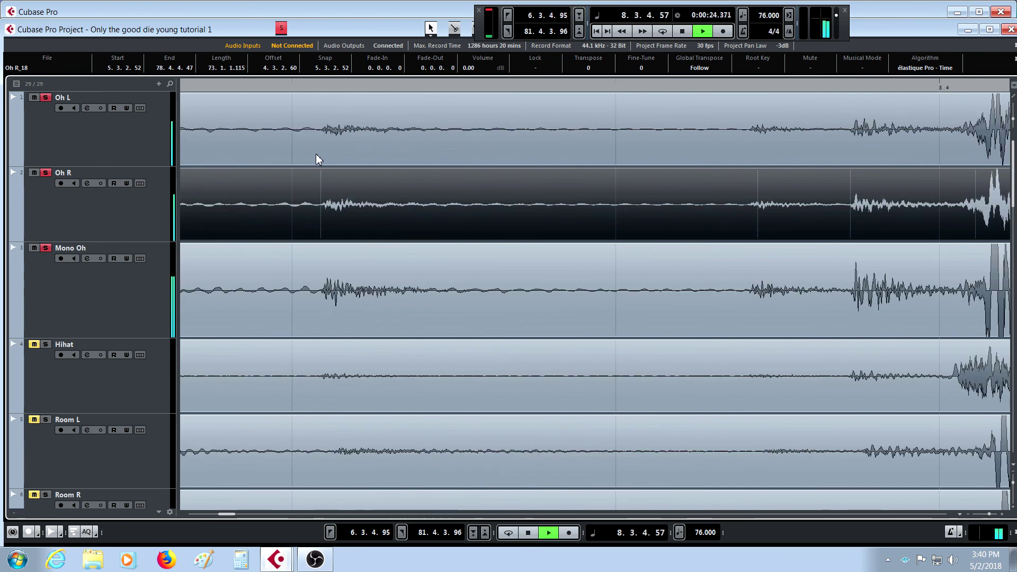
key(F3)
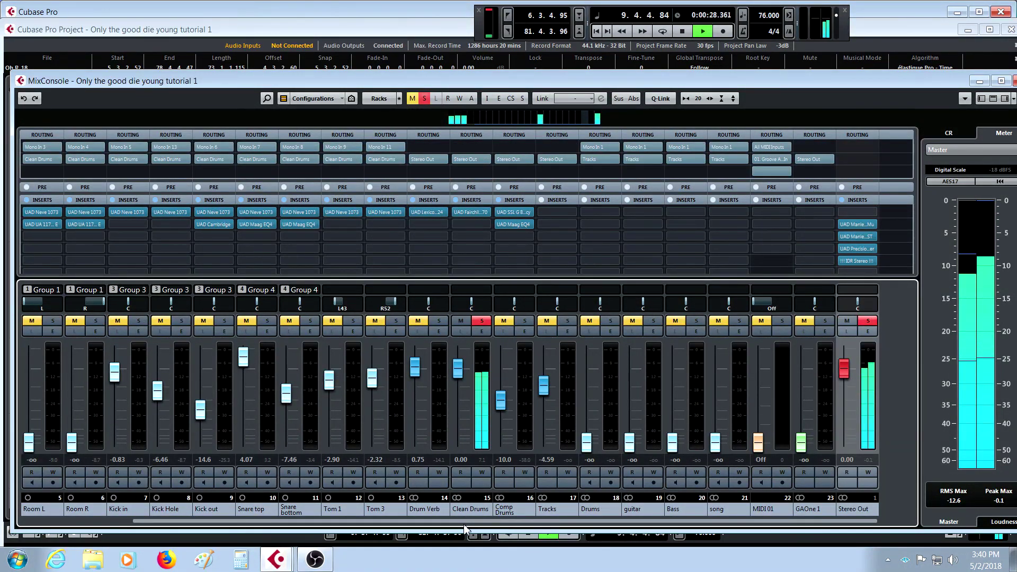
scroll(148, 410, left, 3)
drag(114, 367, 114, 445)
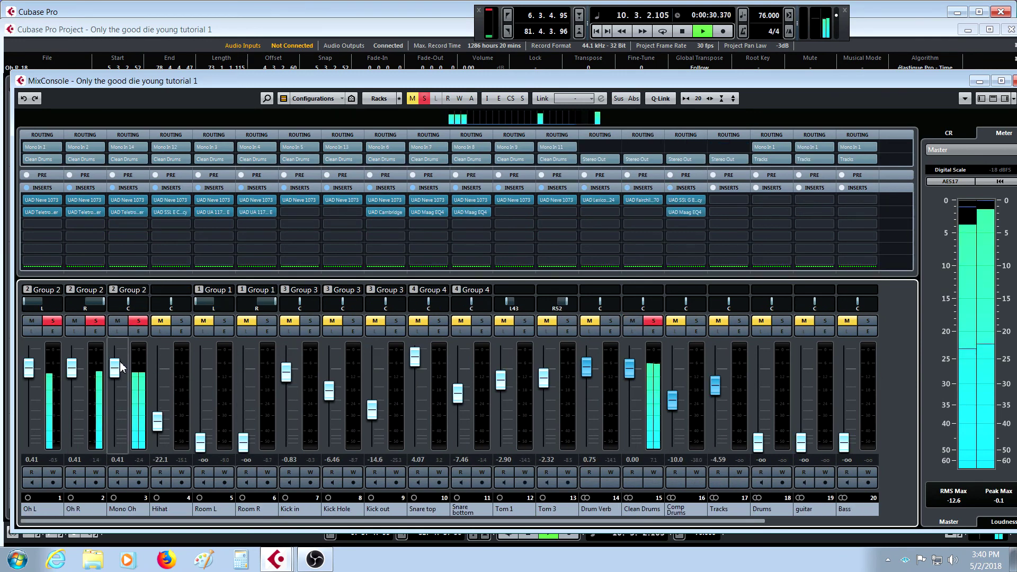
ctrl+click(76, 369)
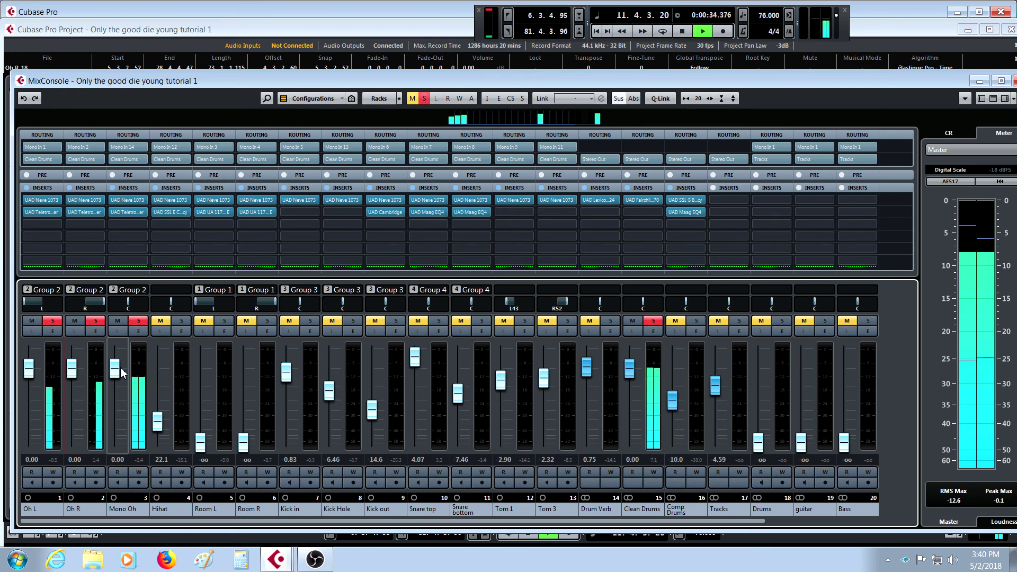
Step: With the group link suspended, audition Mono Oh between -oo and 6.02 against the other overheads and leave its level at -0.66
drag(115, 368, 115, 445)
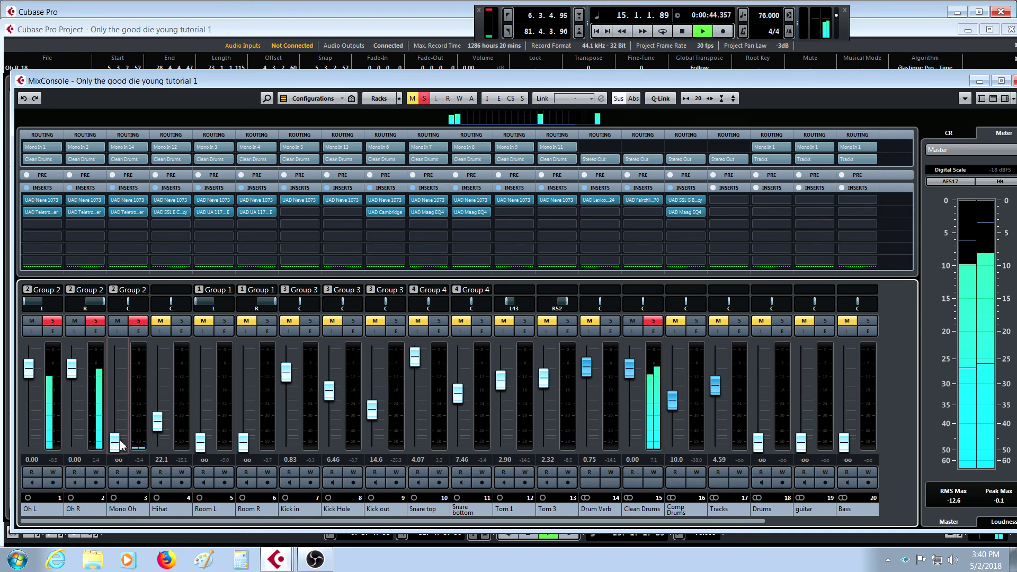
drag(121, 444, 121, 371)
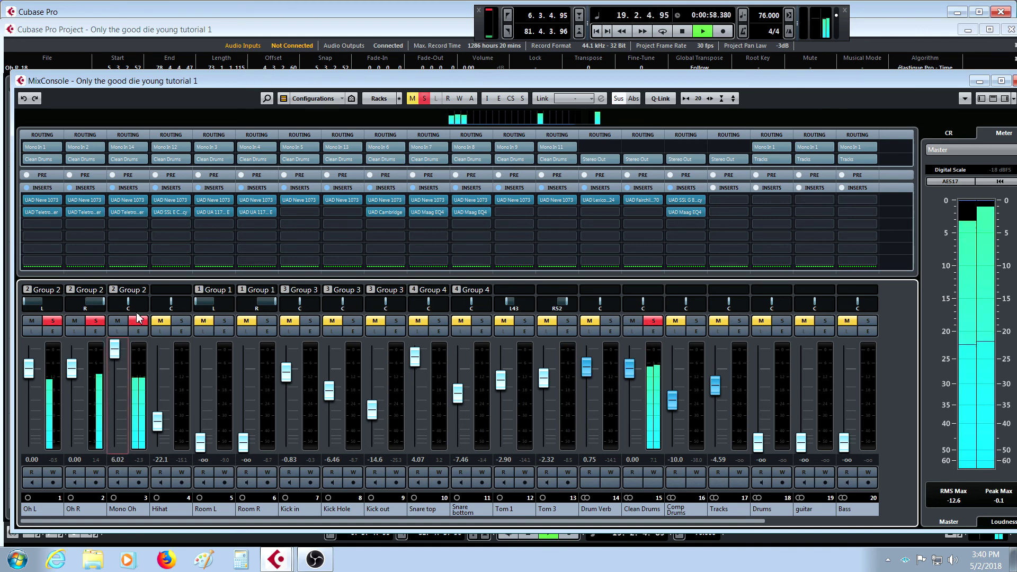
drag(117, 352, 123, 380)
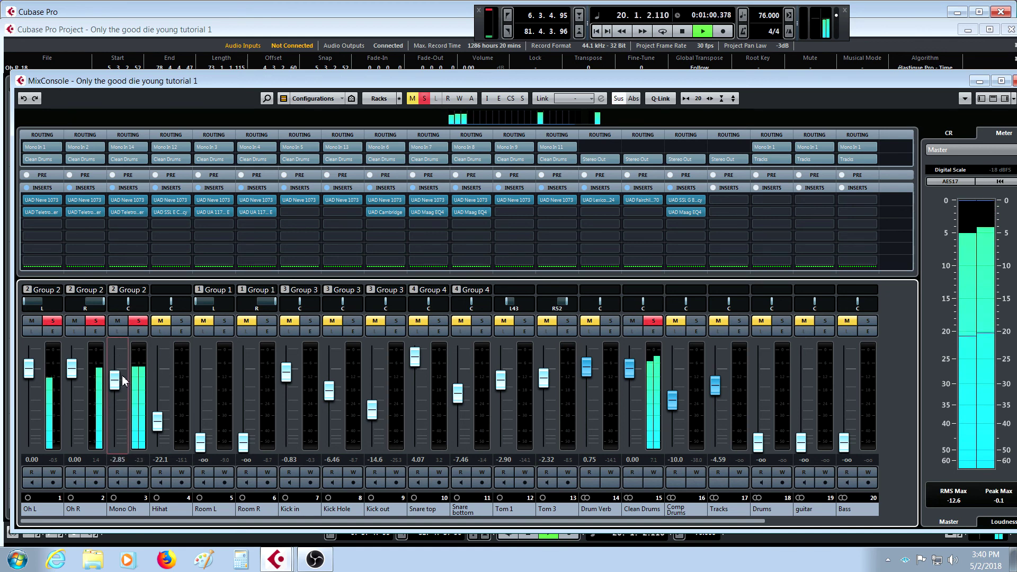
Step: Check the phase setting of the UAD Neve 1073 on Mono Oh, close the plug-in and stop playback
click(127, 199)
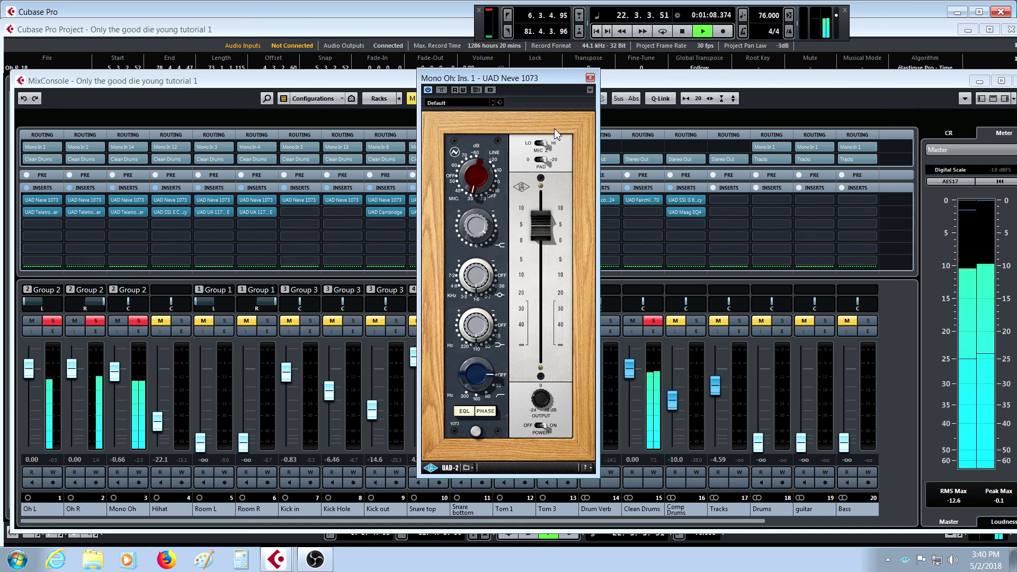
click(589, 79)
key(space)
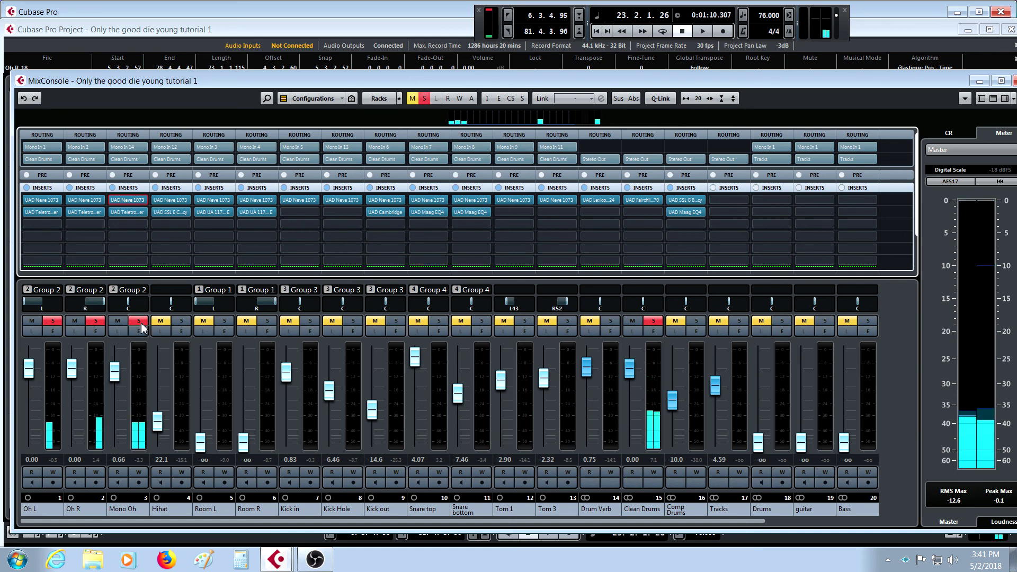
Step: Place the project cursor at the hit at 23. 1. 4.107 and examine the onset alignment of the three overhead tracks
click(347, 36)
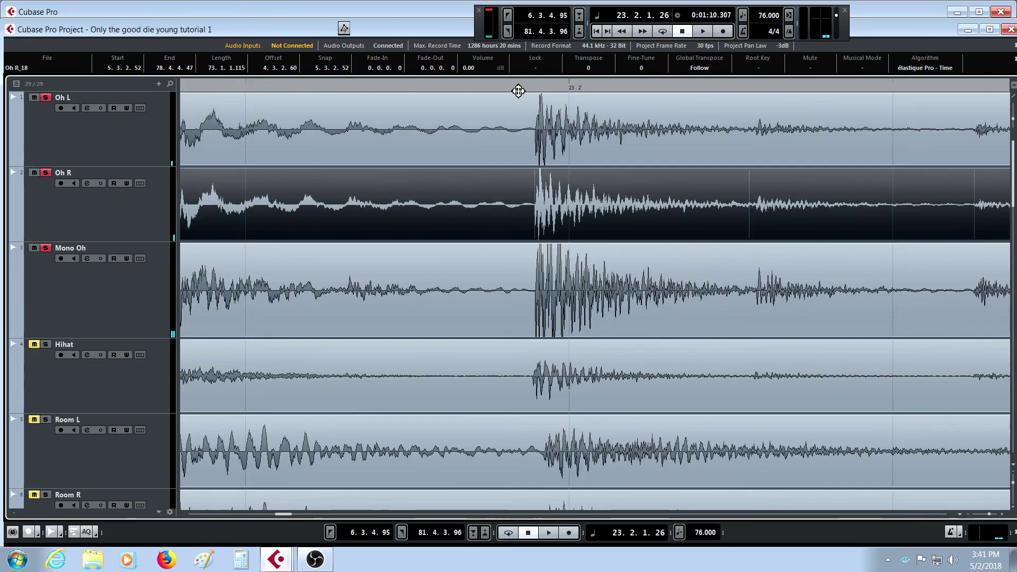
drag(533, 91, 550, 144)
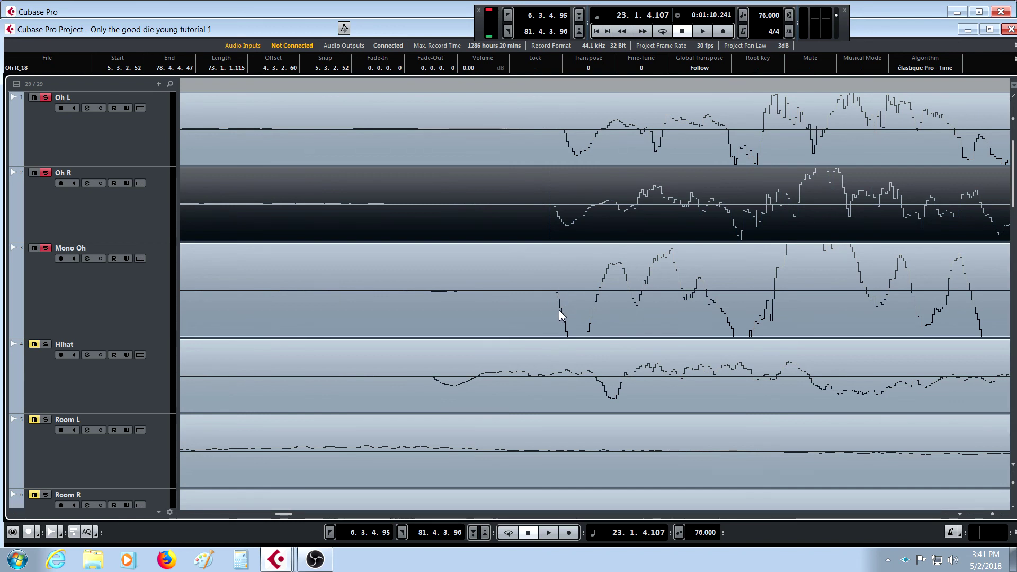
key(g)
key(g)
key(g)
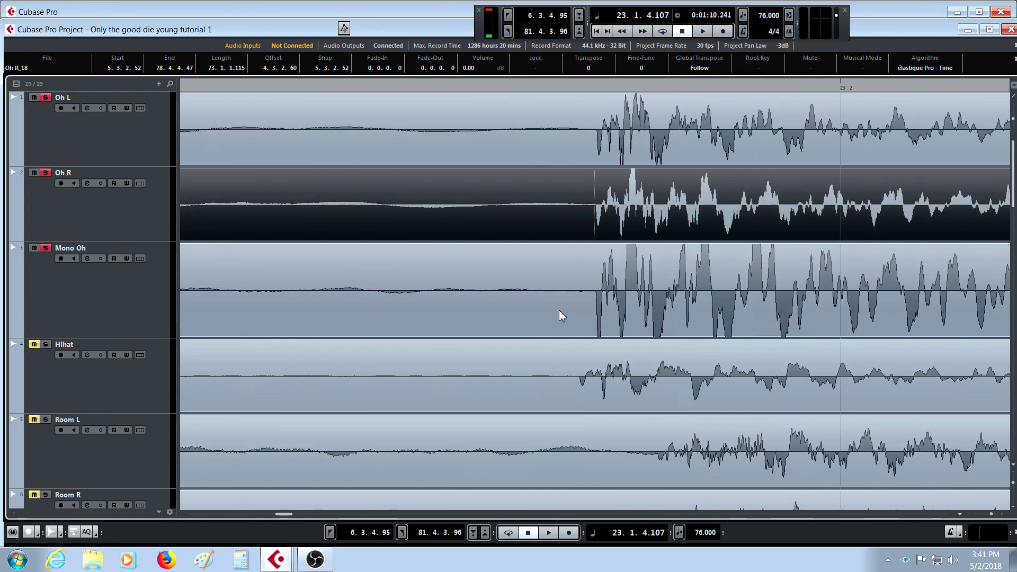
key(h)
key(h)
key(h)
key(h)
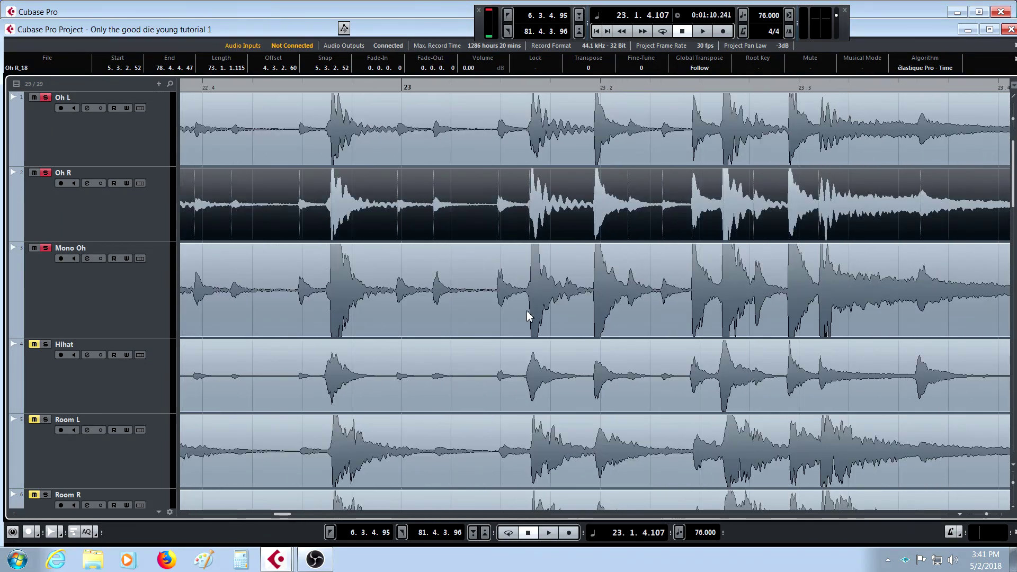
Step: Review the overhead, hi-hat and room waveforms across the wider arrangement, and select the Oh R track
key(g)
key(g)
key(g)
key(g)
key(g)
key(g)
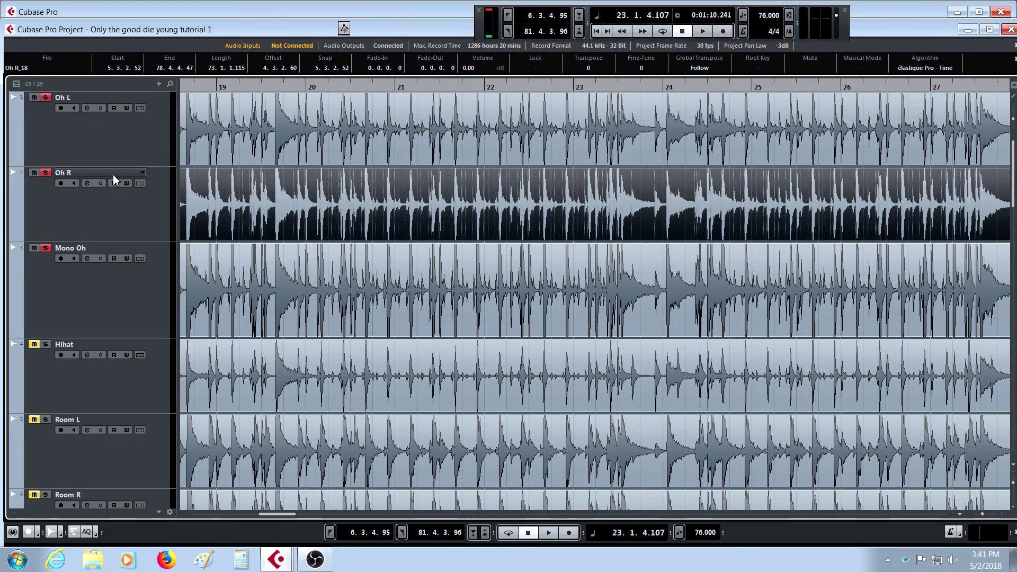
key(g)
key(g)
key(g)
key(g)
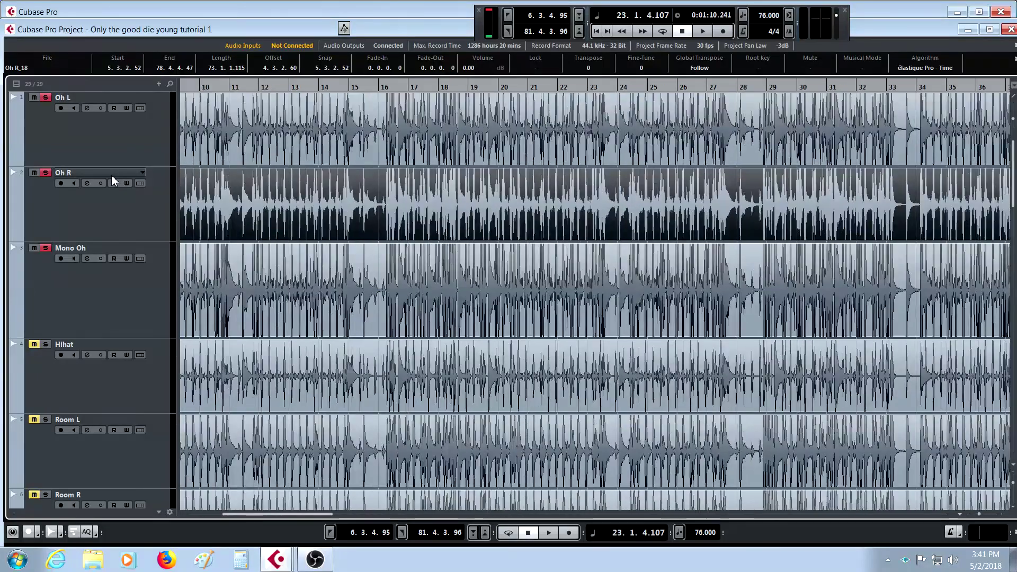
key(g)
click(97, 211)
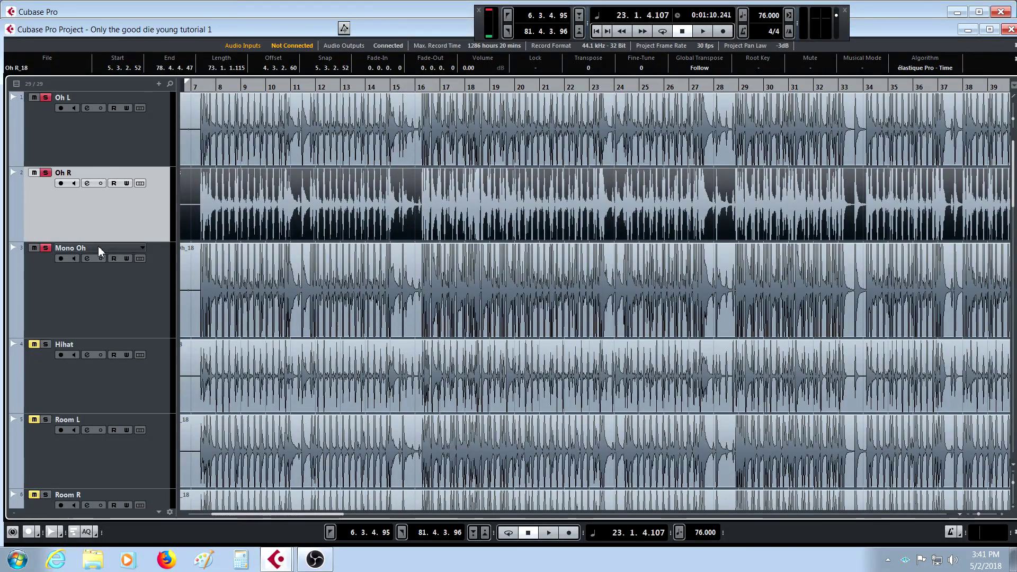
Step: Place the project cursor at the opening hit, 7. 2. 3. 2, and select the Hihat event, soloing it with the overheads
scroll(110, 304, down, 1)
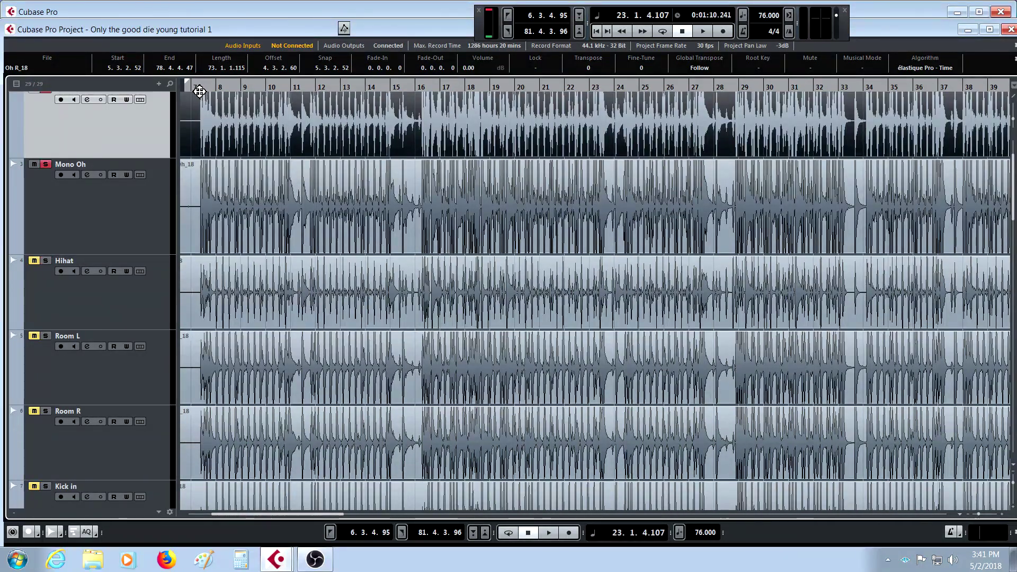
drag(199, 92, 238, 143)
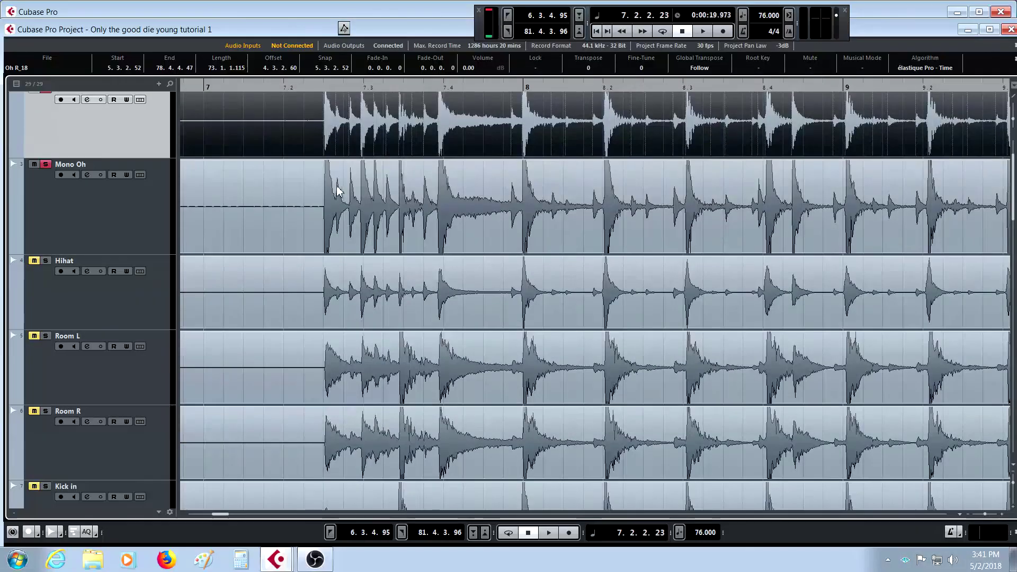
drag(339, 192, 372, 295)
scroll(401, 283, up, 1)
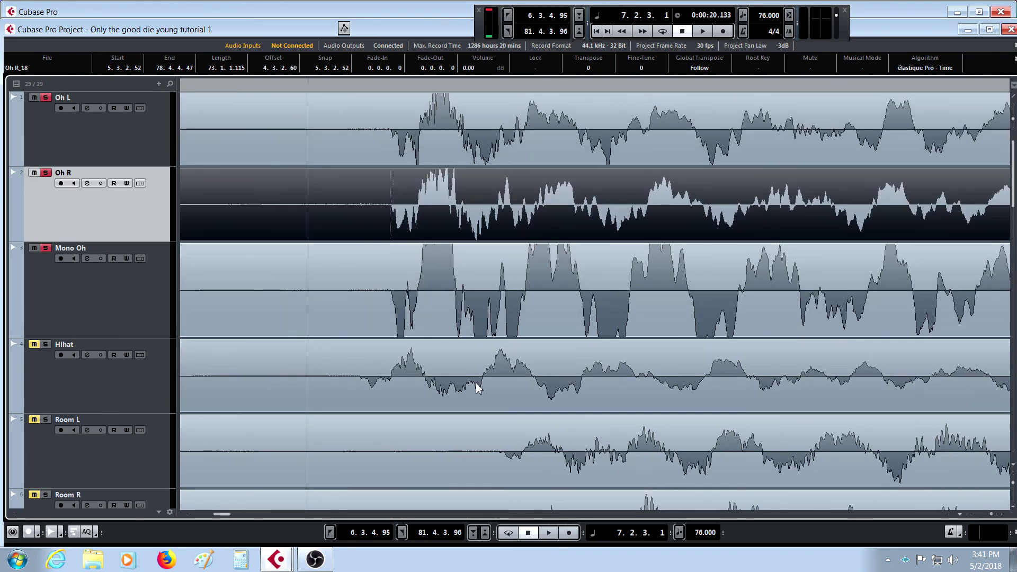
click(430, 365)
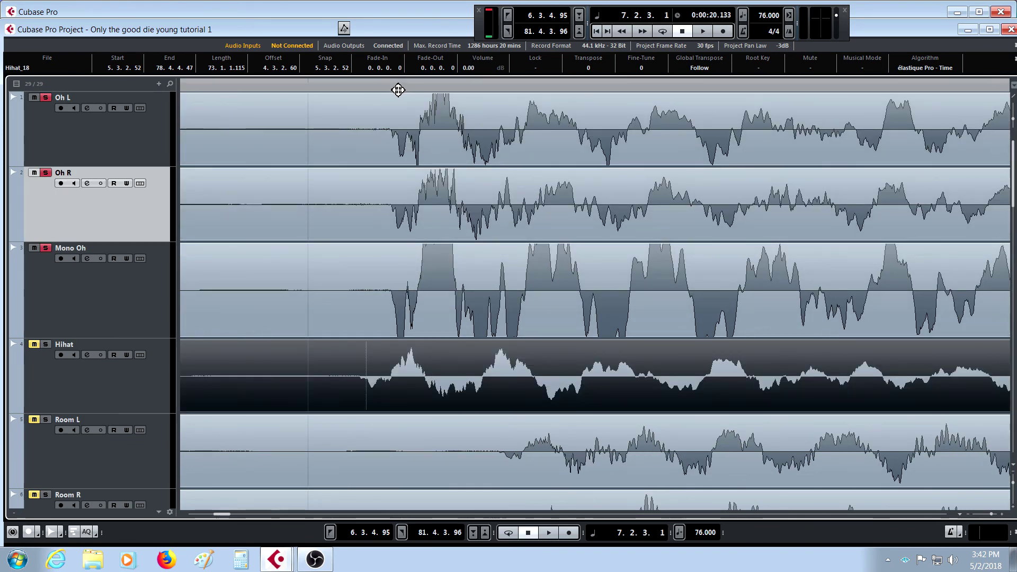
drag(397, 90, 370, 108)
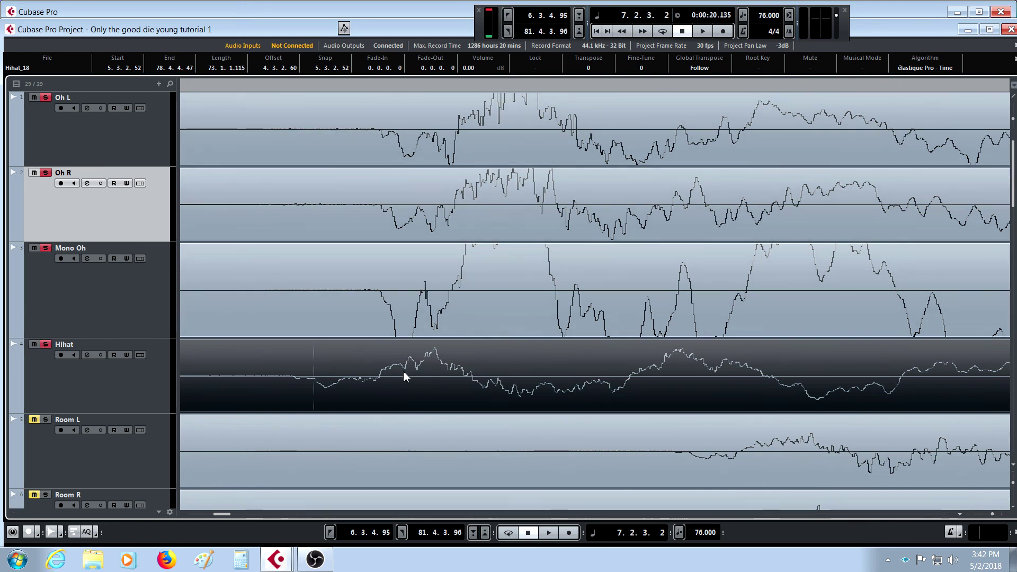
Step: Try shifting the Hihat event slightly against the overheads, and undo the last two moves
mouse_move(402, 371)
mouse_down()
mouse_move(464, 370)
mouse_move(389, 372)
mouse_up()
key(ctrl+z)
key(ctrl+z)
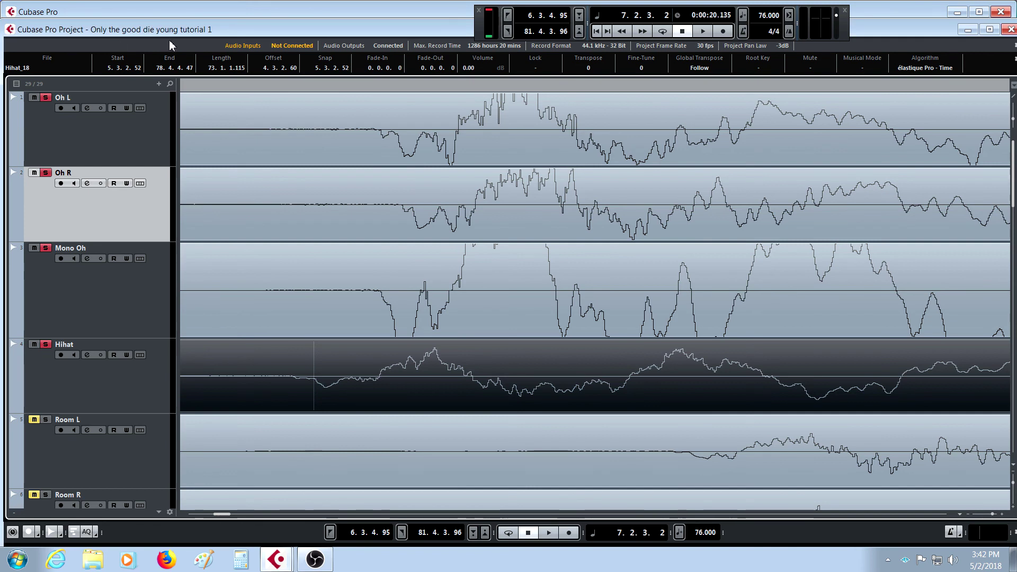
Step: Clear all mute and solo states across the drum tracks
mouse_move(188, 33)
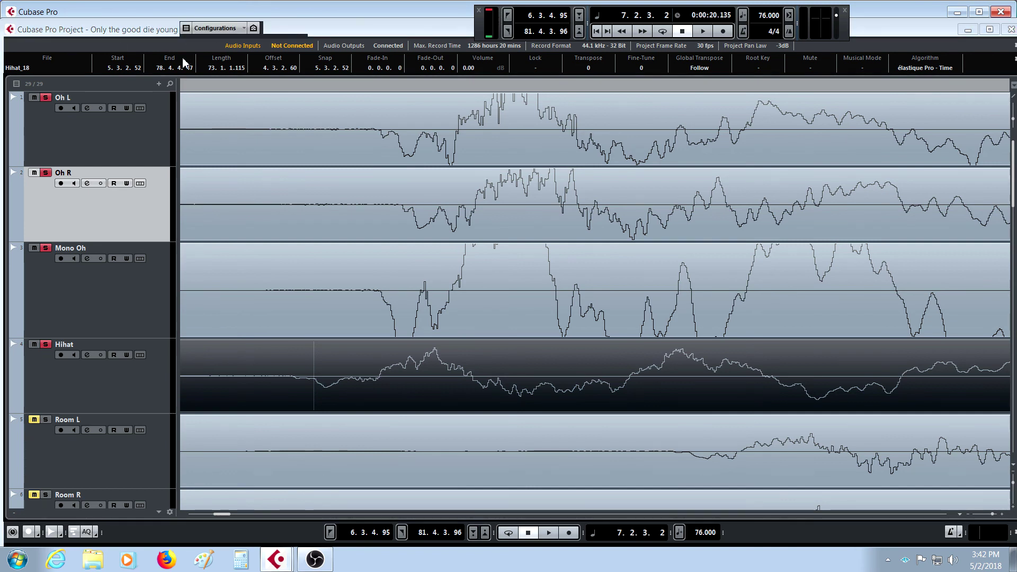
click(151, 35)
click(281, 28)
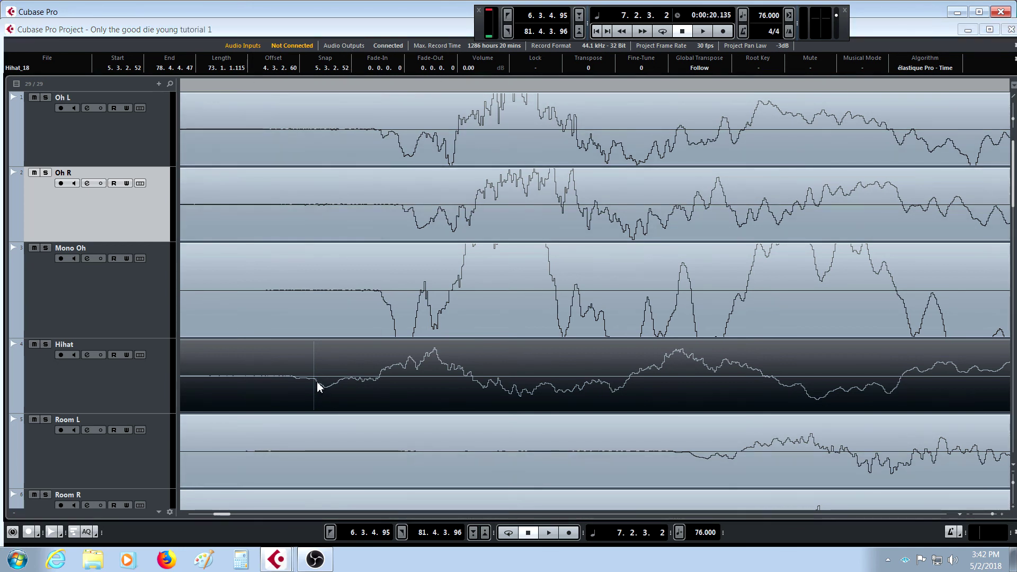
right_click(300, 366)
click(300, 366)
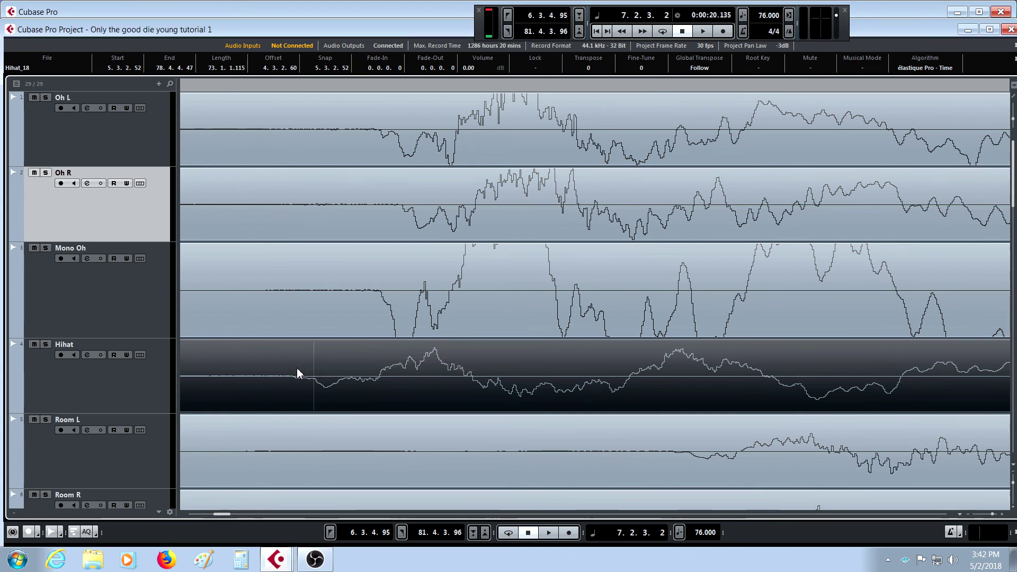
right_click(297, 372)
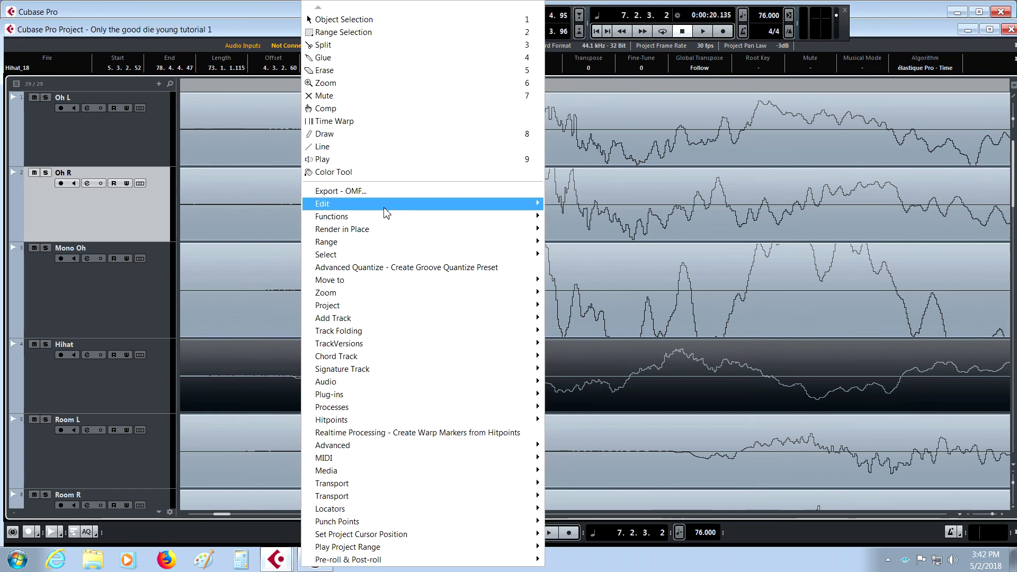
mouse_move(391, 219)
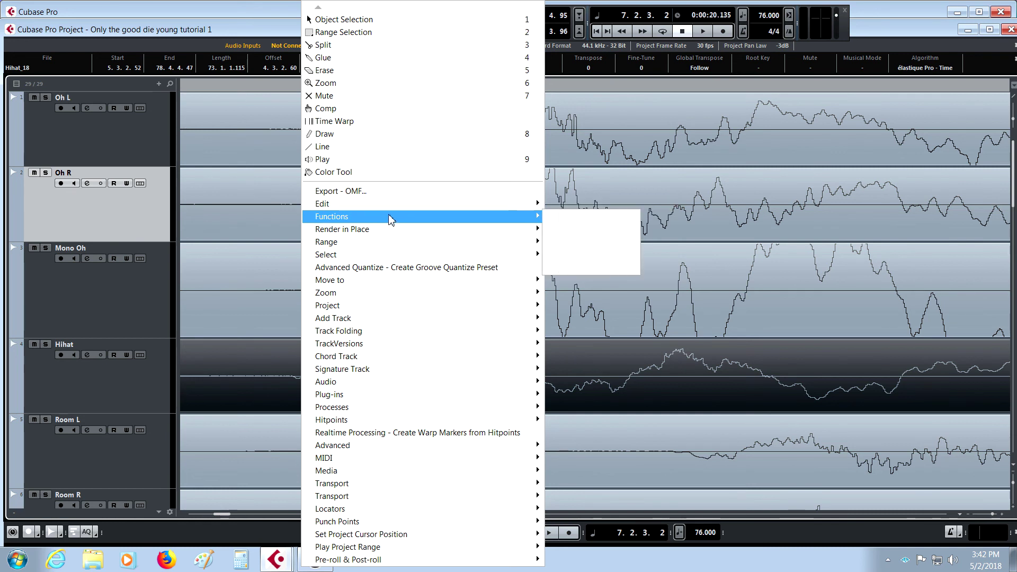
click(924, 6)
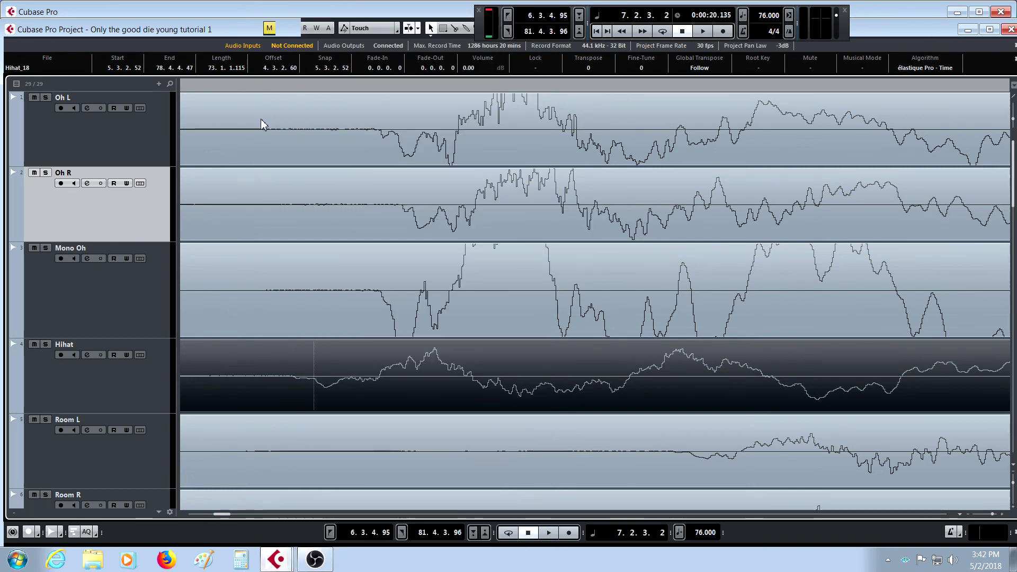
click(240, 31)
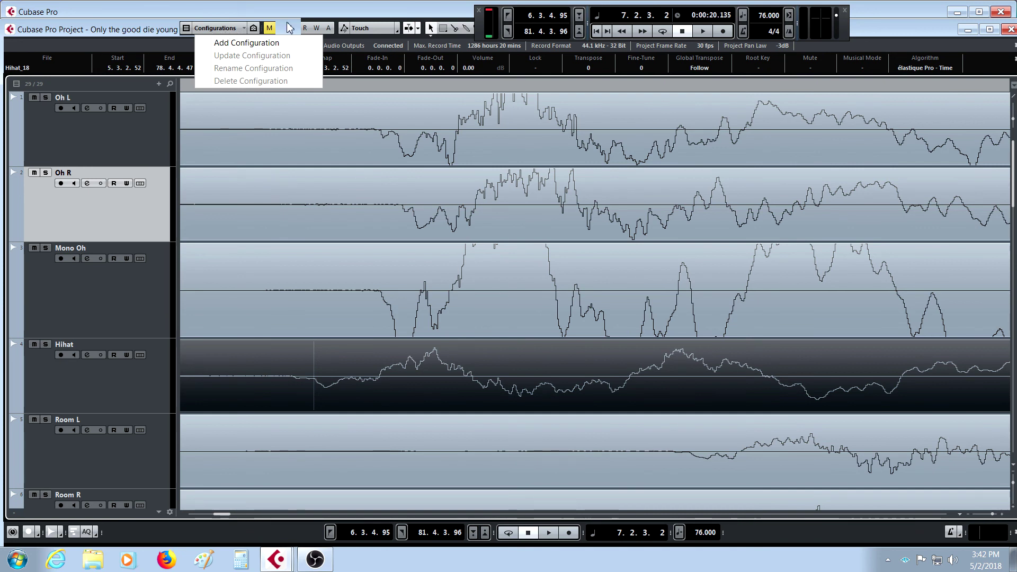
click(38, 11)
click(56, 26)
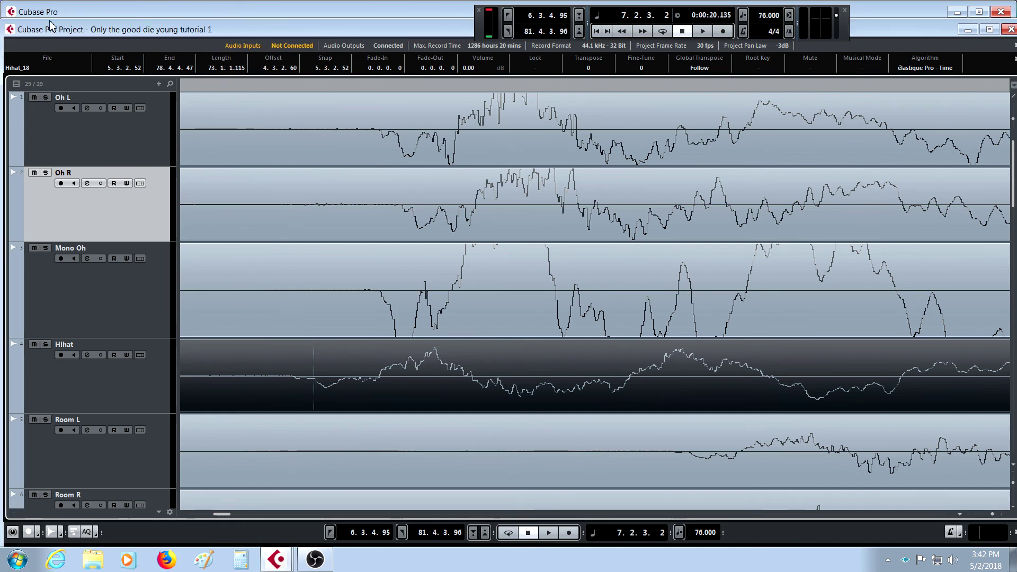
Step: Open the edit history, step back past the Kick Hole deletion, and reapply the edits through the Oh R move
click(32, 12)
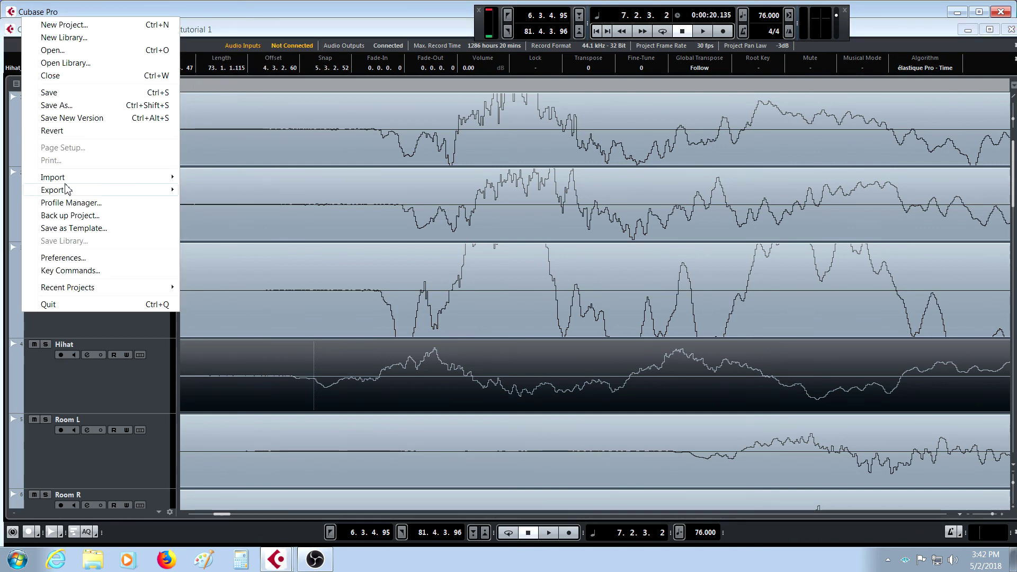
mouse_move(69, 11)
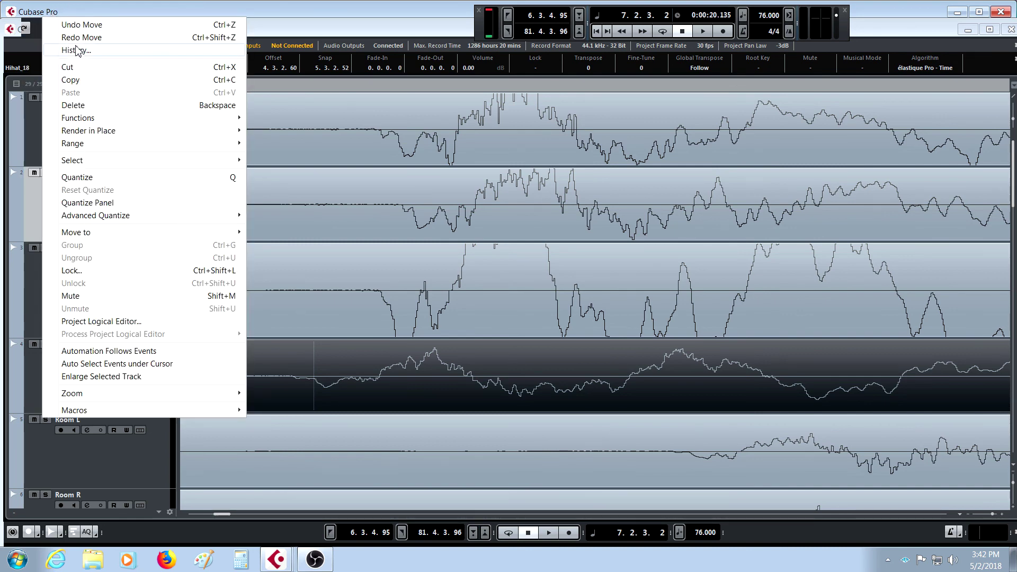
click(78, 50)
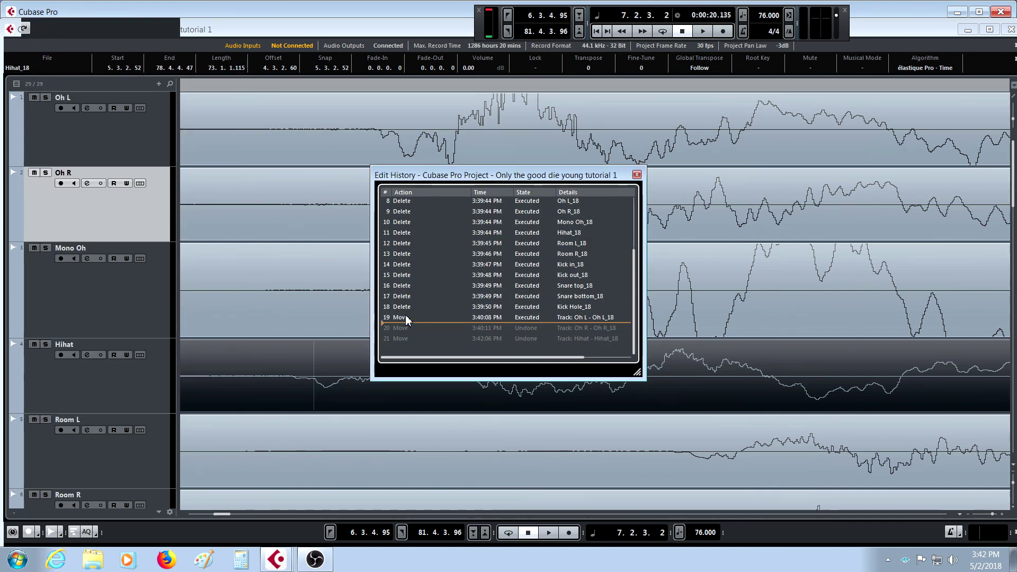
drag(406, 322, 405, 314)
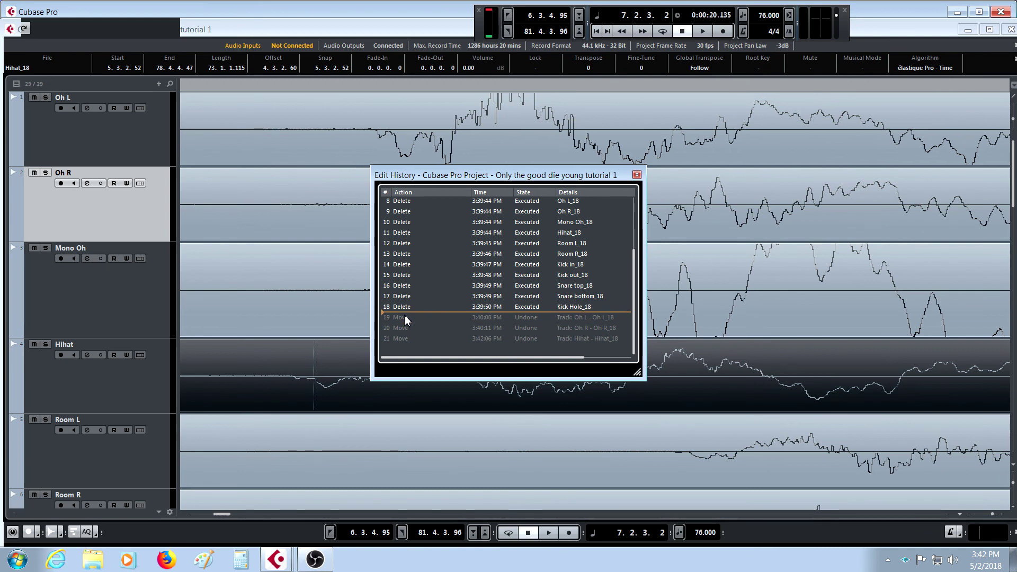
click(405, 305)
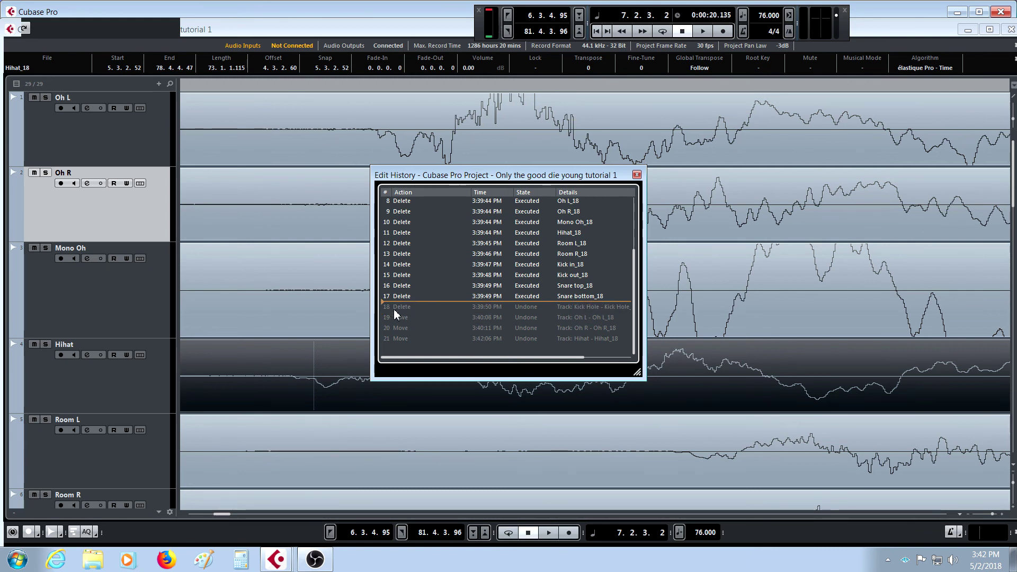
click(392, 309)
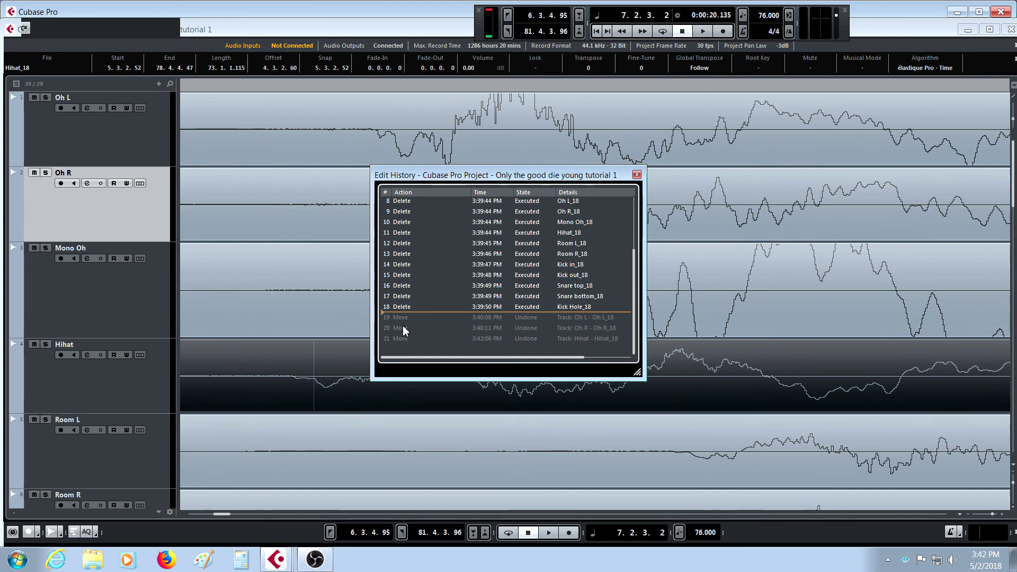
click(403, 325)
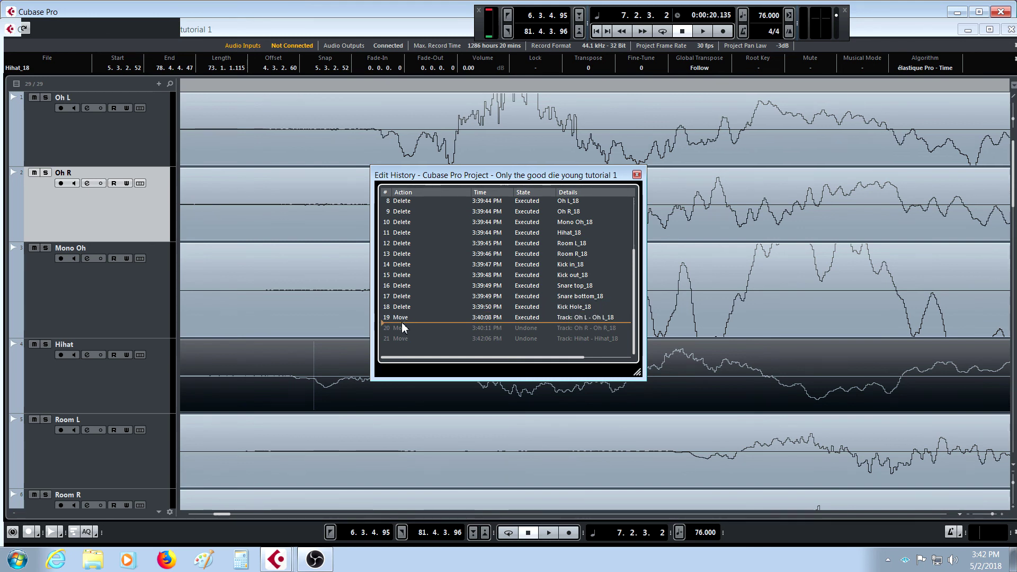
click(402, 335)
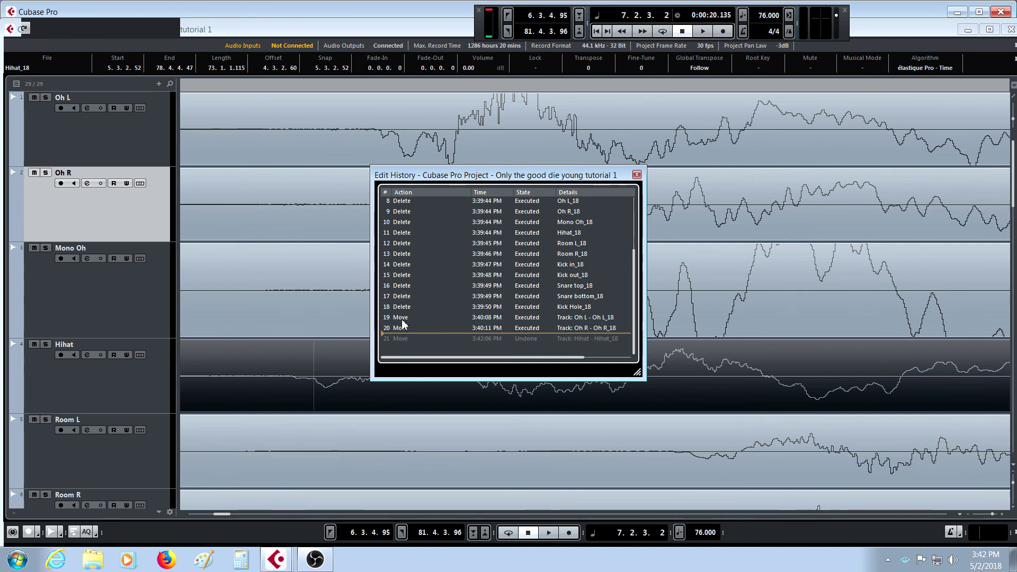
Step: Toggle the Oh R move in the edit history to compare its alignment, leave it applied with the Hihat move undone, and close the history
click(402, 318)
click(403, 331)
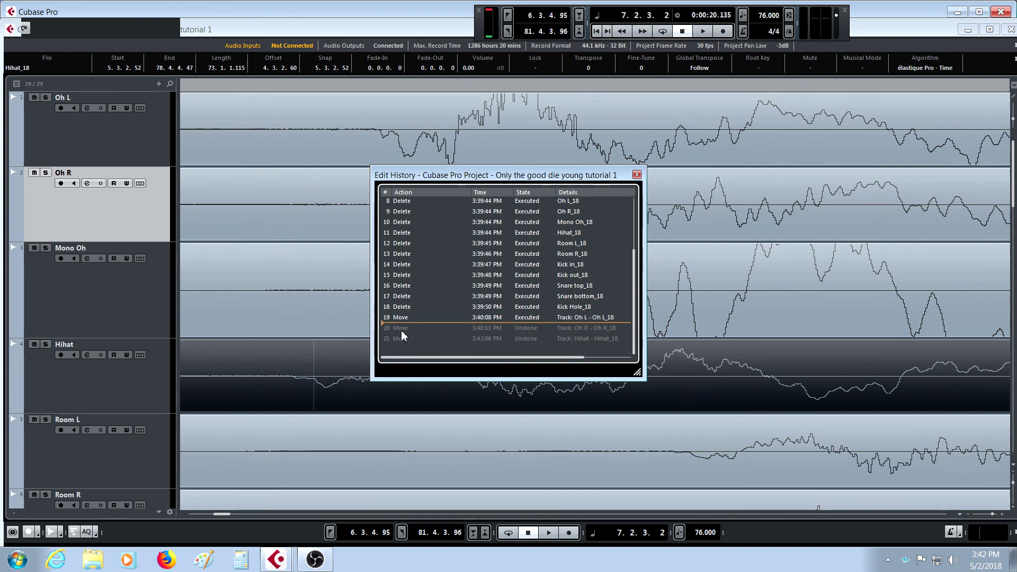
click(401, 337)
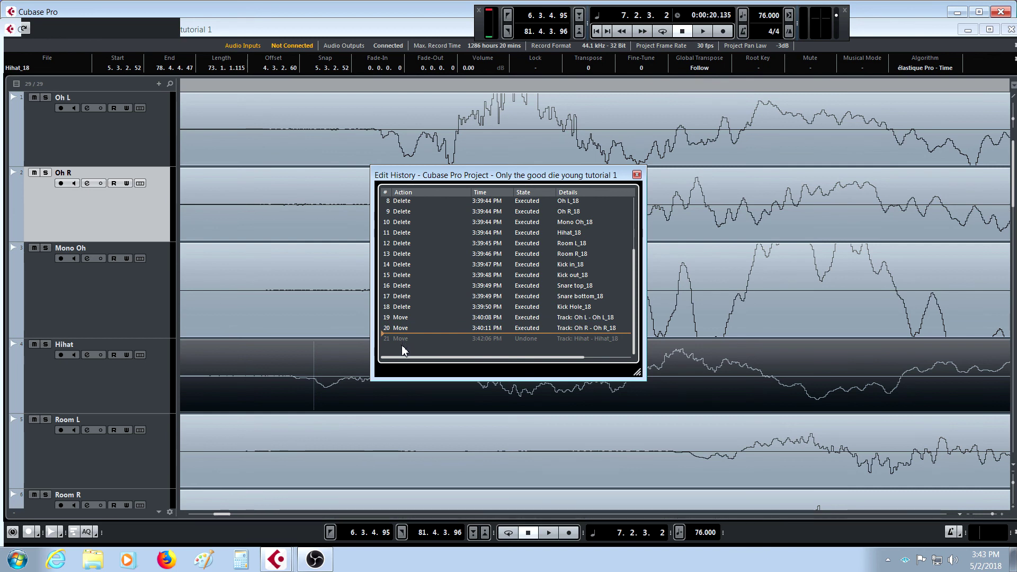
click(401, 345)
click(401, 337)
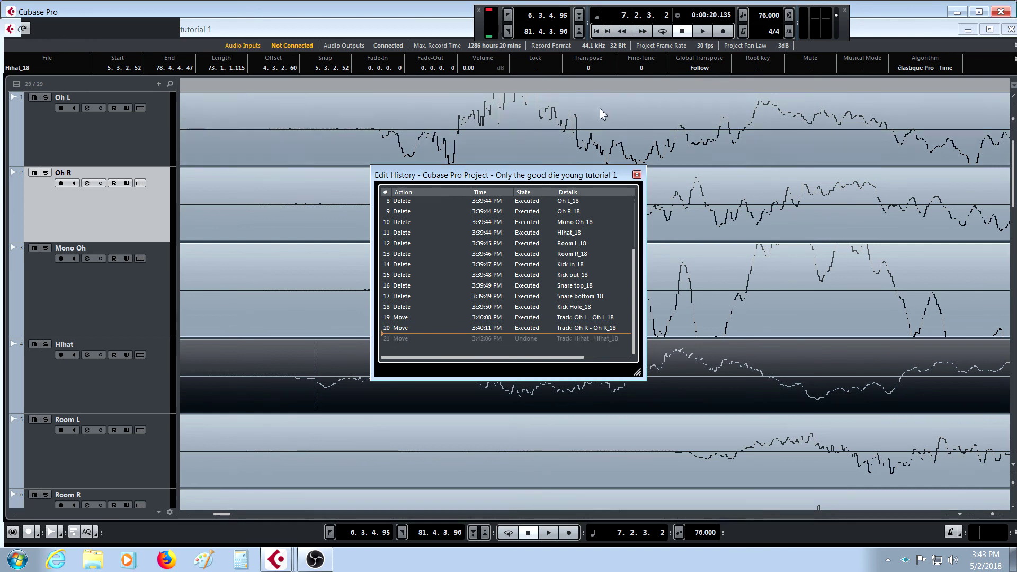
click(636, 174)
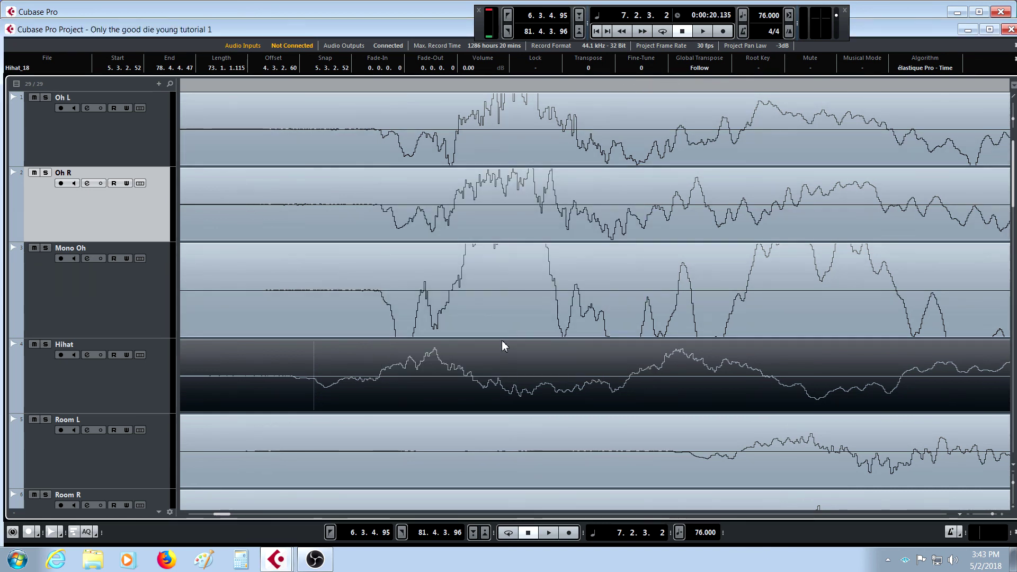
Step: Play back the opening drum hits from 7. 2. 3. 2 to about bar 8 with all tracks audible
key(g)
key(g)
key(g)
key(g)
key(g)
key(g)
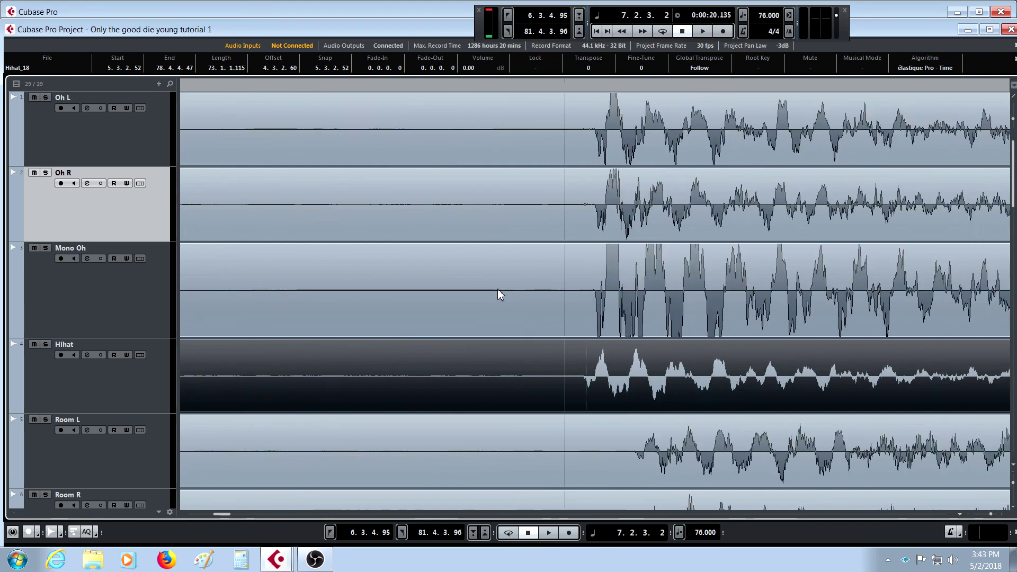
key(h)
key(h)
key(h)
key(h)
key(h)
key(h)
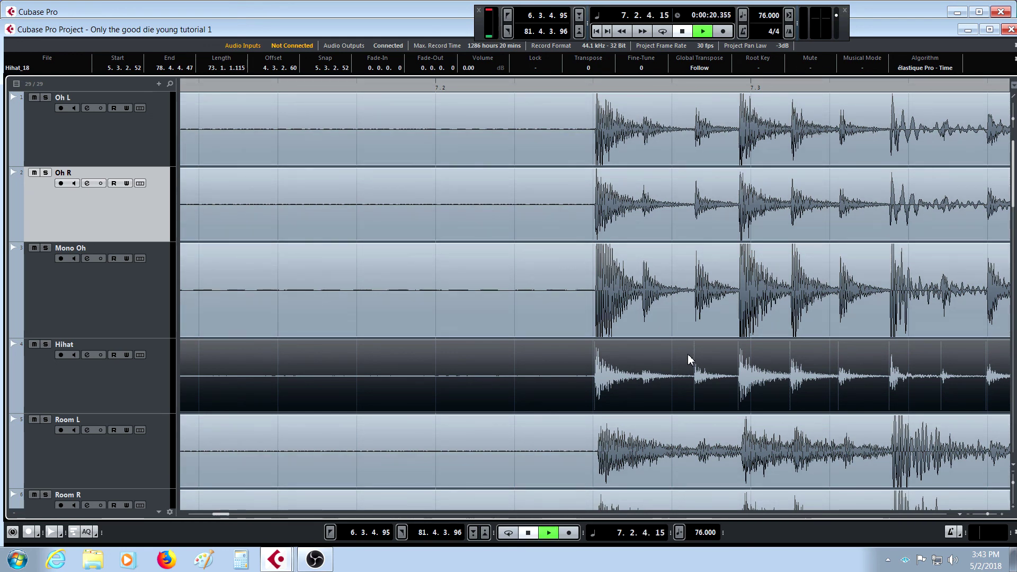
key(space)
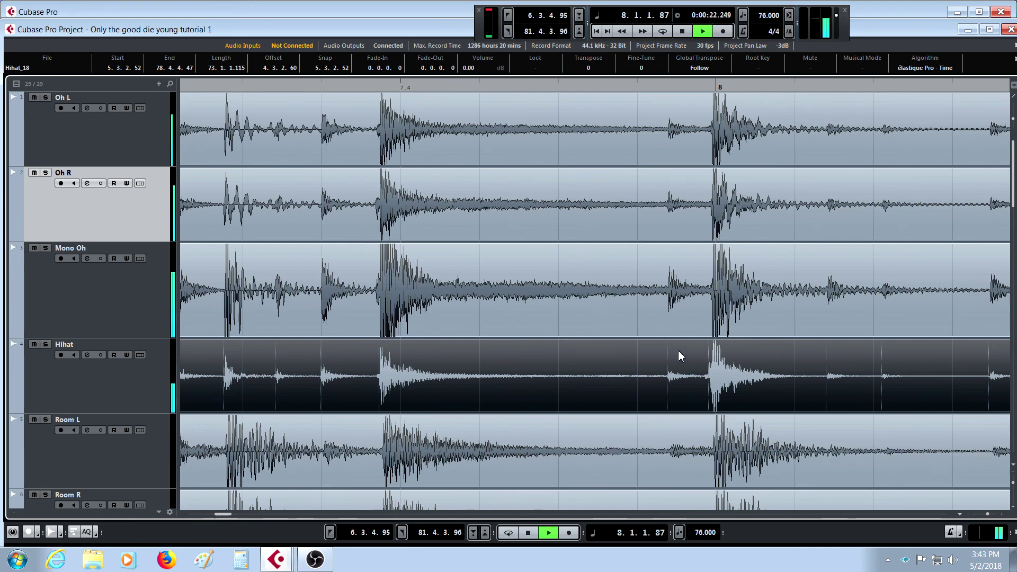
key(space)
Step: Move the Hihat event slightly later to start at 5. 3. 2. 53, matching its hit just before bar 8 to the overheads
drag(718, 85, 705, 124)
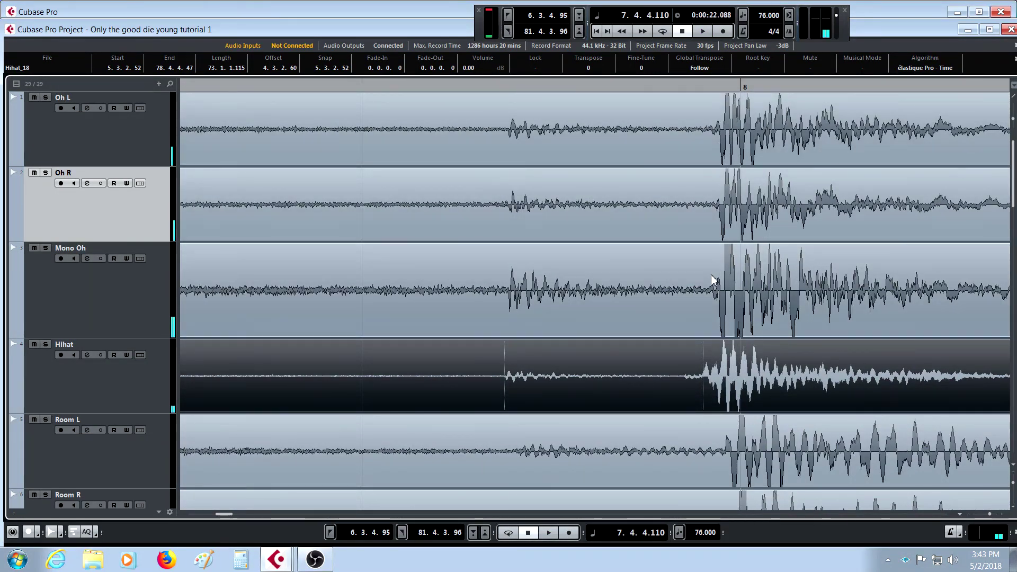
drag(729, 88, 612, 454)
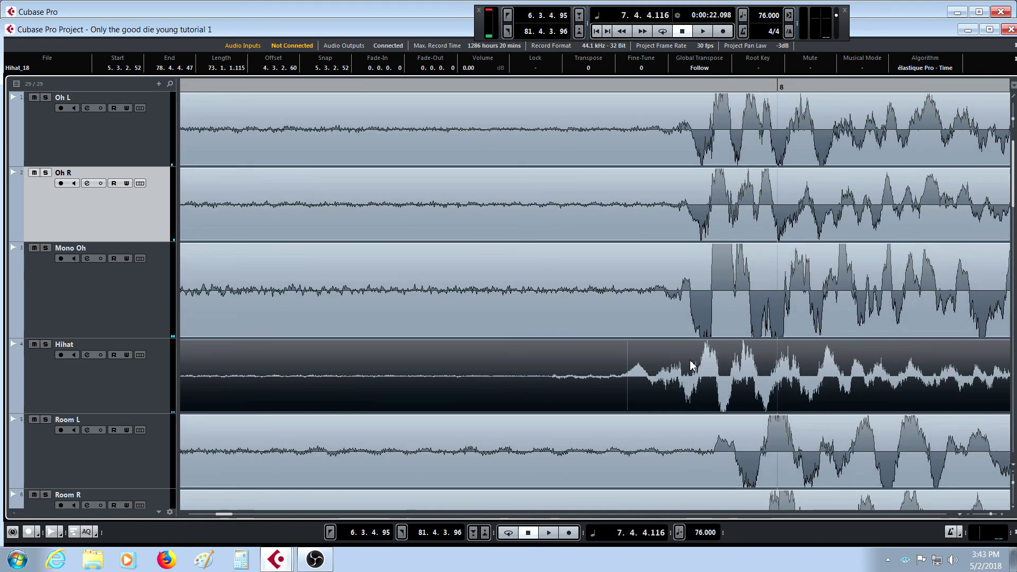
drag(684, 363, 704, 360)
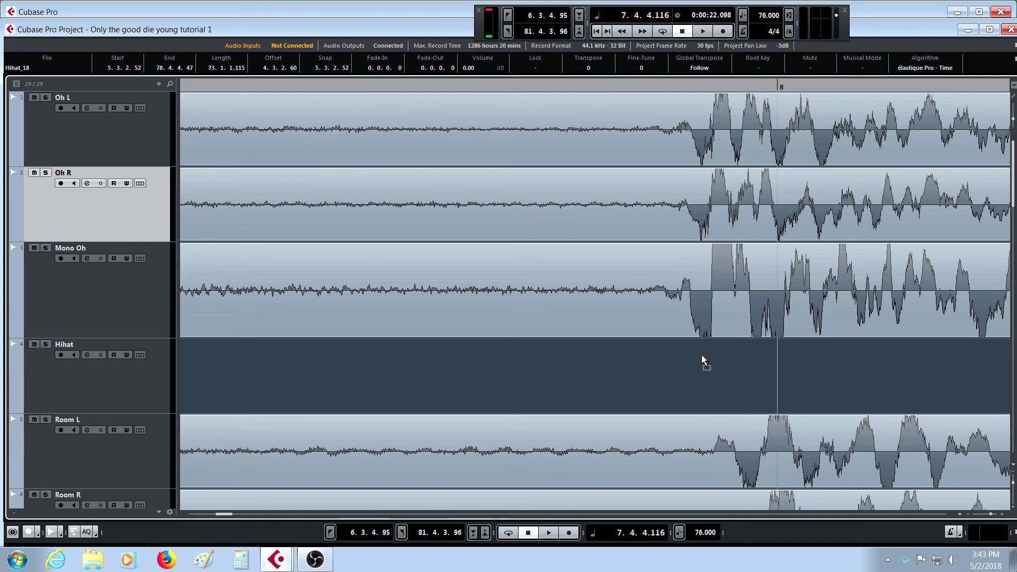
drag(697, 356, 722, 355)
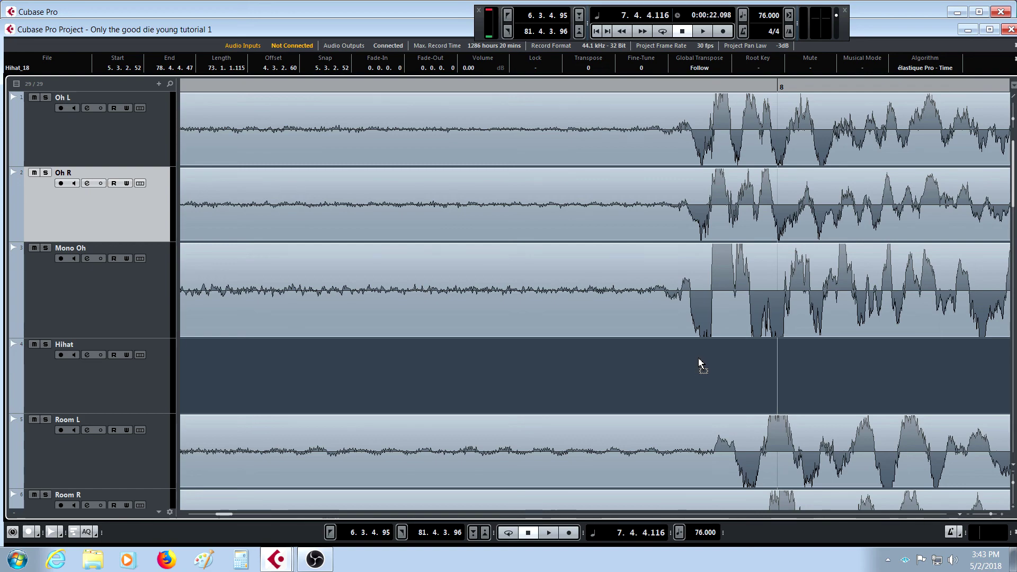
drag(698, 359, 696, 365)
Step: Examine the Hihat alignment against the overhead and room waveforms across bars 7 to 9
key(g)
key(g)
key(g)
key(g)
key(g)
key(g)
key(g)
key(g)
key(g)
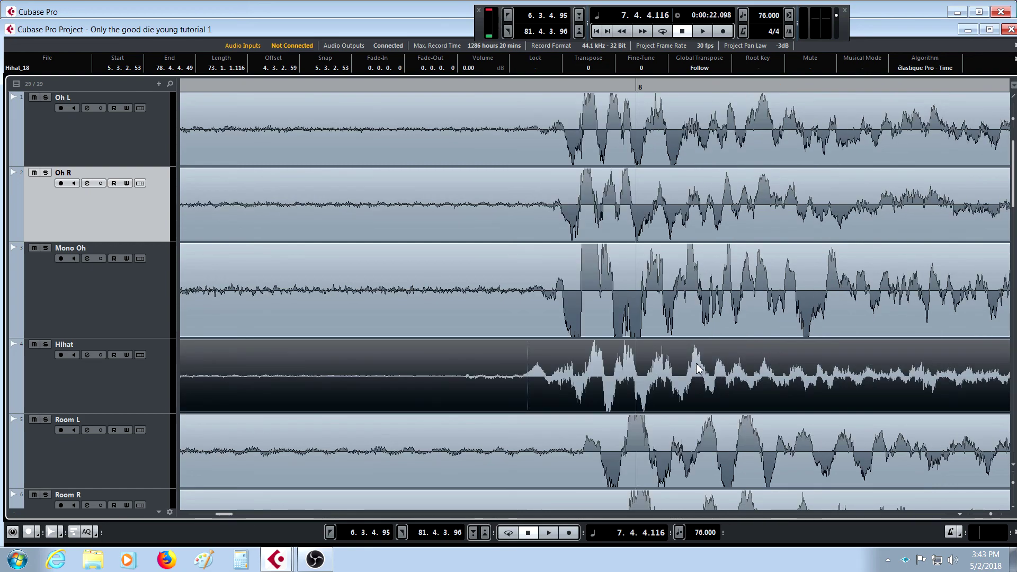
key(g)
key(g)
key(g)
key(g)
key(g)
key(g)
key(g)
key(g)
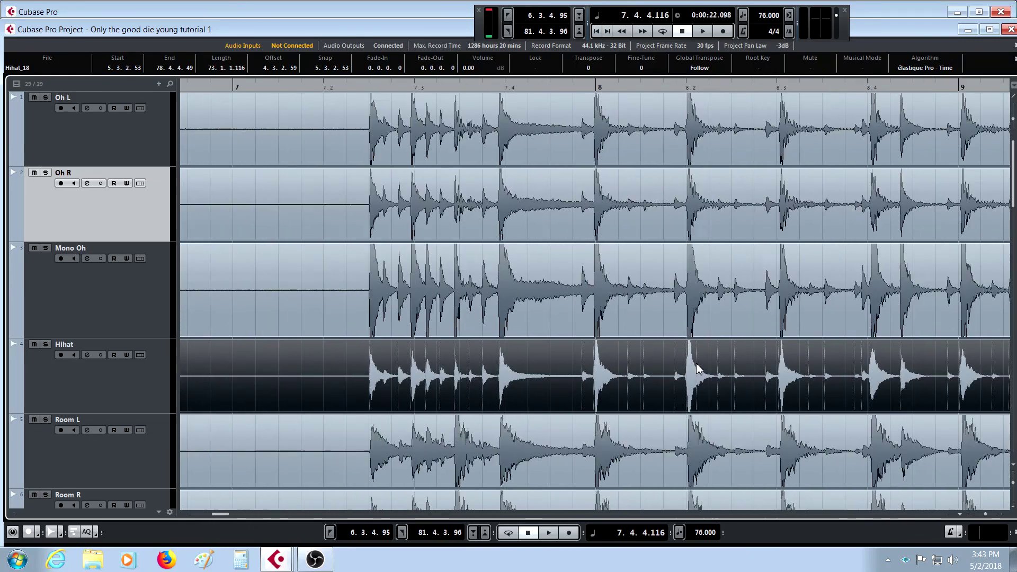
Step: Deselect the Hihat event and examine the hit just before bar 8 across the overhead, Hihat and room waveforms
click(364, 402)
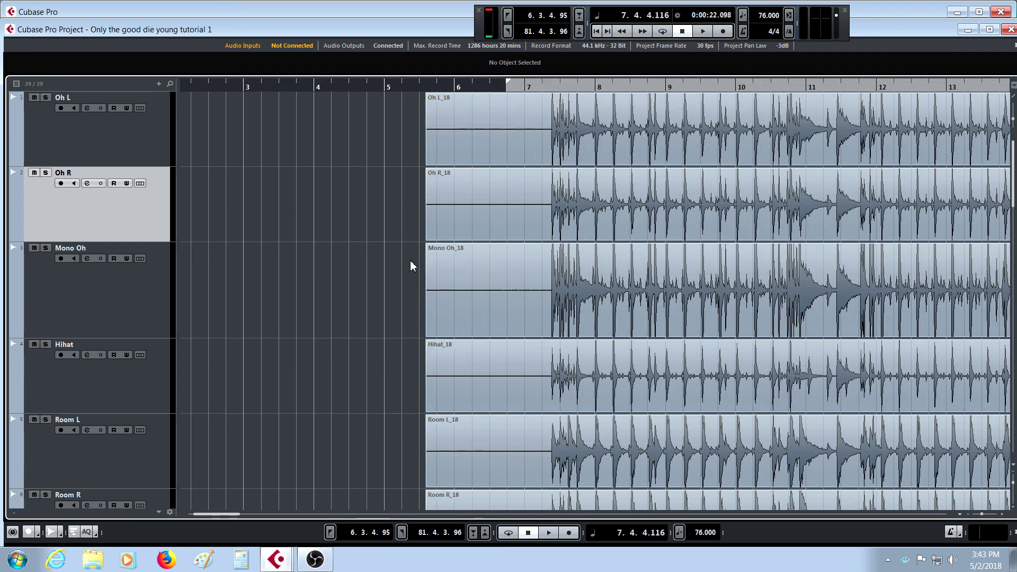
scroll(337, 298, down, 2)
scroll(337, 301, up, 2)
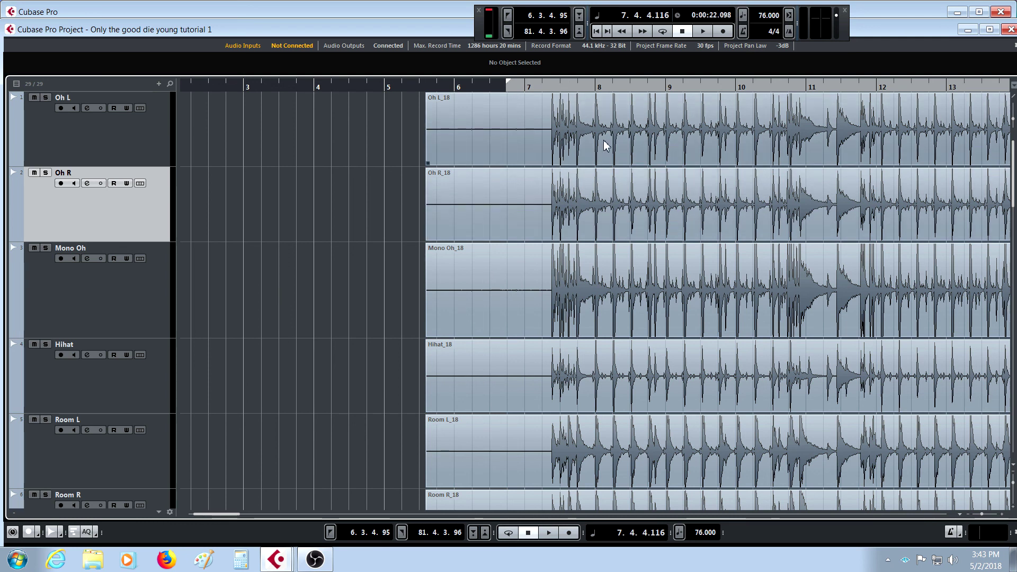
drag(593, 87, 768, 226)
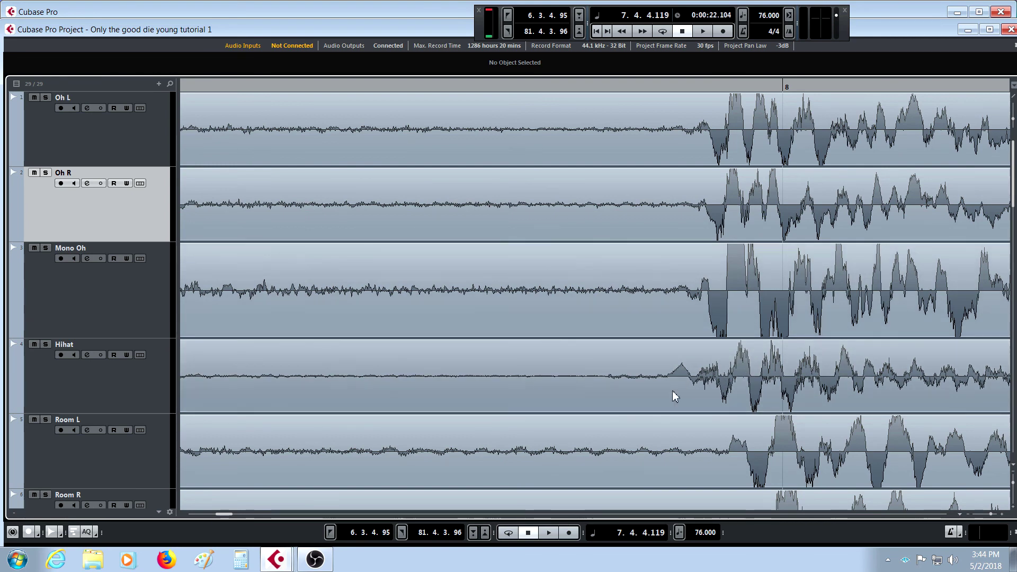
key(g)
key(g)
key(g)
key(g)
key(g)
key(g)
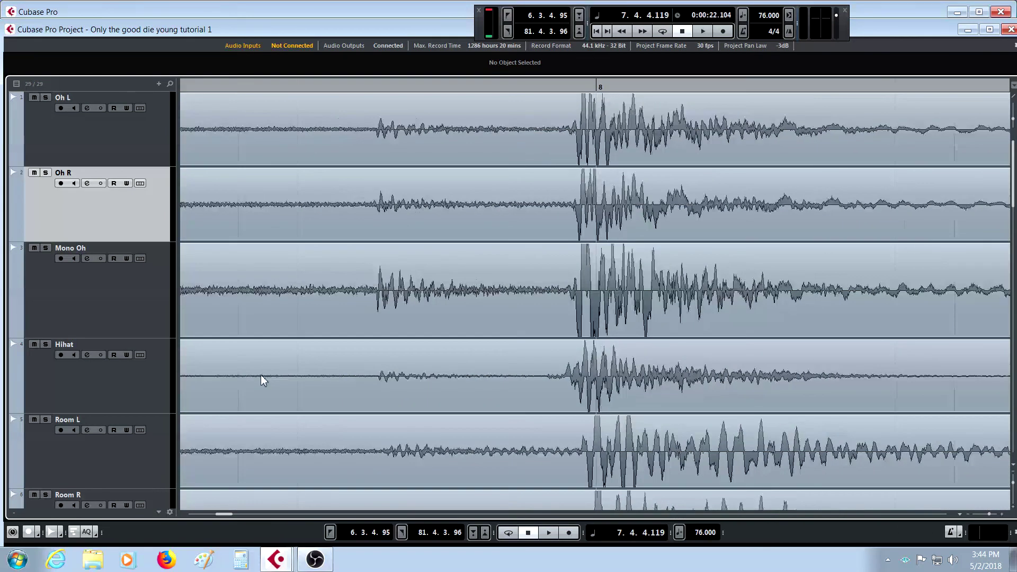
Step: Select the Kick in track, play back around bar 8, and restart briefly from the left locator before stopping
scroll(262, 374, down, 3)
click(112, 379)
click(109, 445)
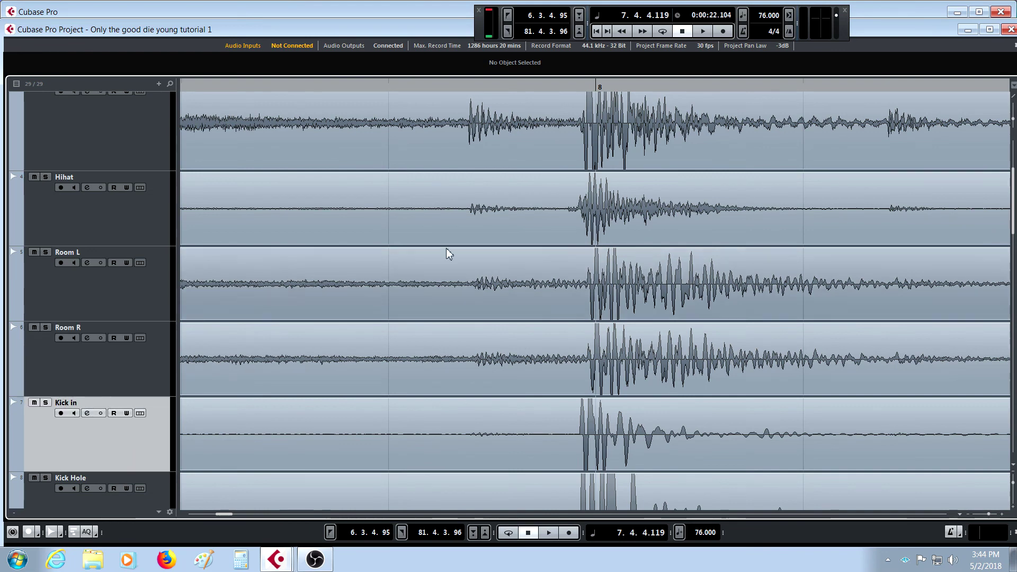
drag(576, 89, 588, 201)
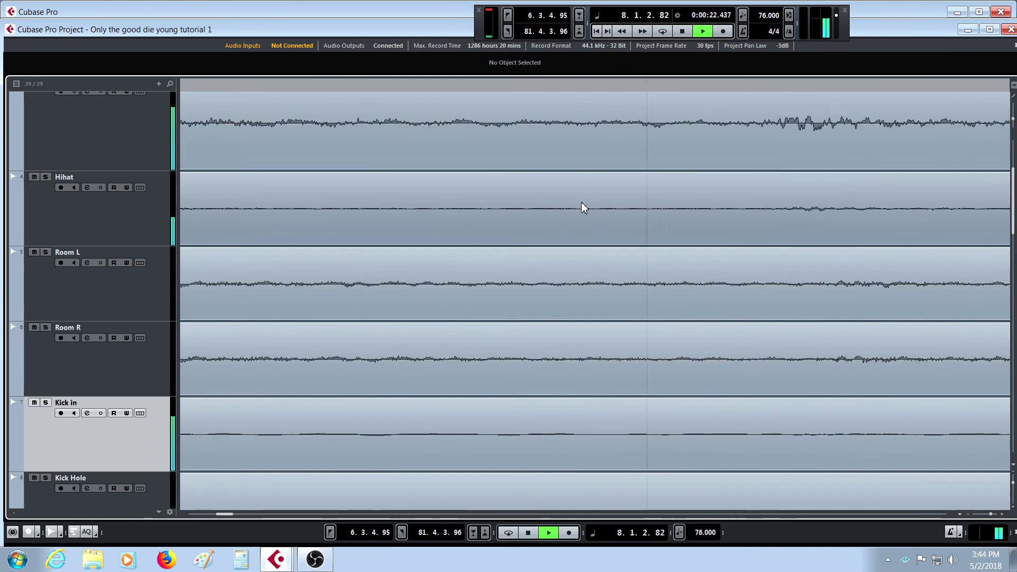
key(KP_1)
key(space)
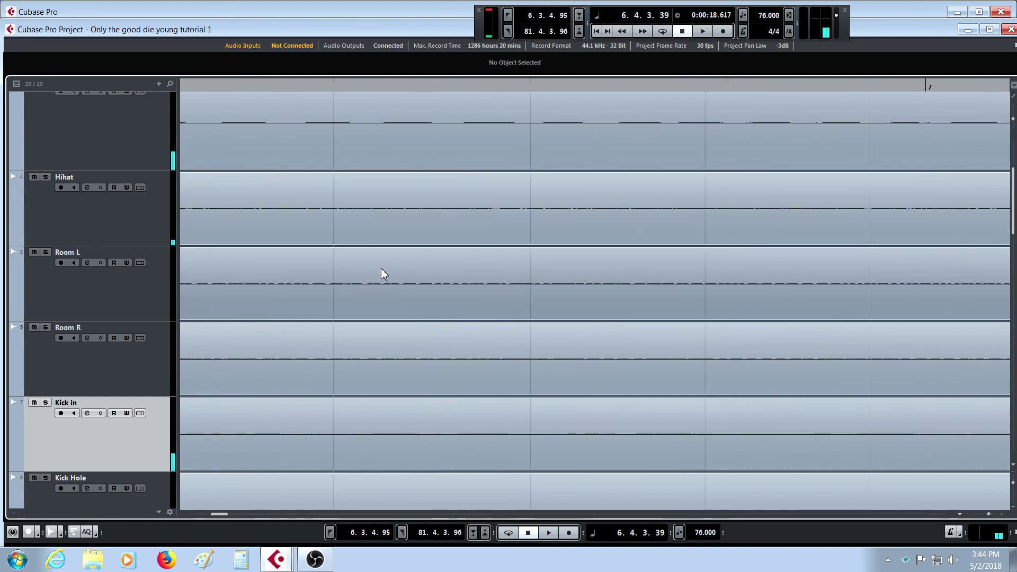
Step: Compare the opening hit near 7. 2. 3. 5 across the overhead, Hihat, room and kick tracks
key(g)
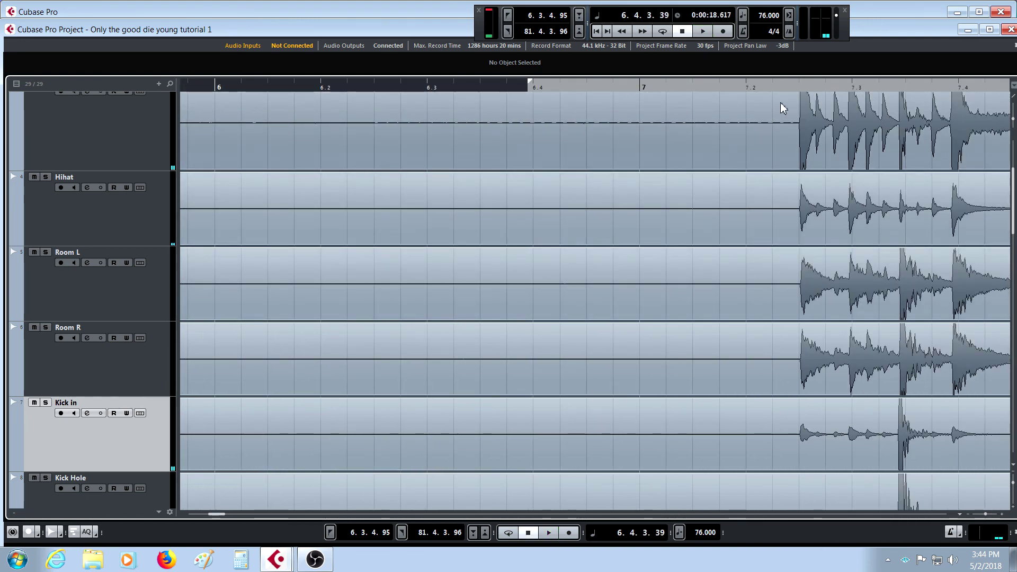
drag(792, 86, 836, 195)
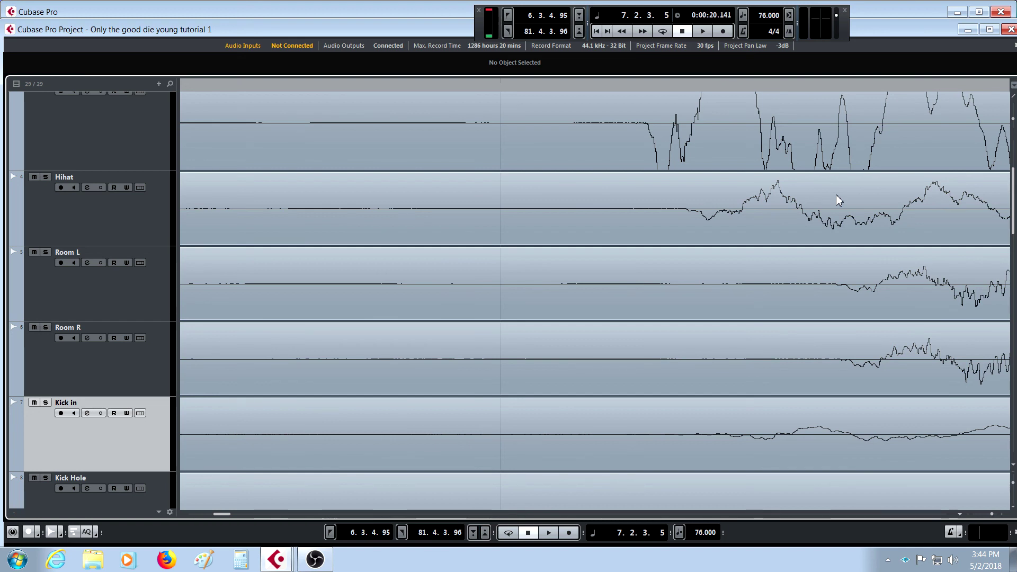
drag(836, 195, 823, 176)
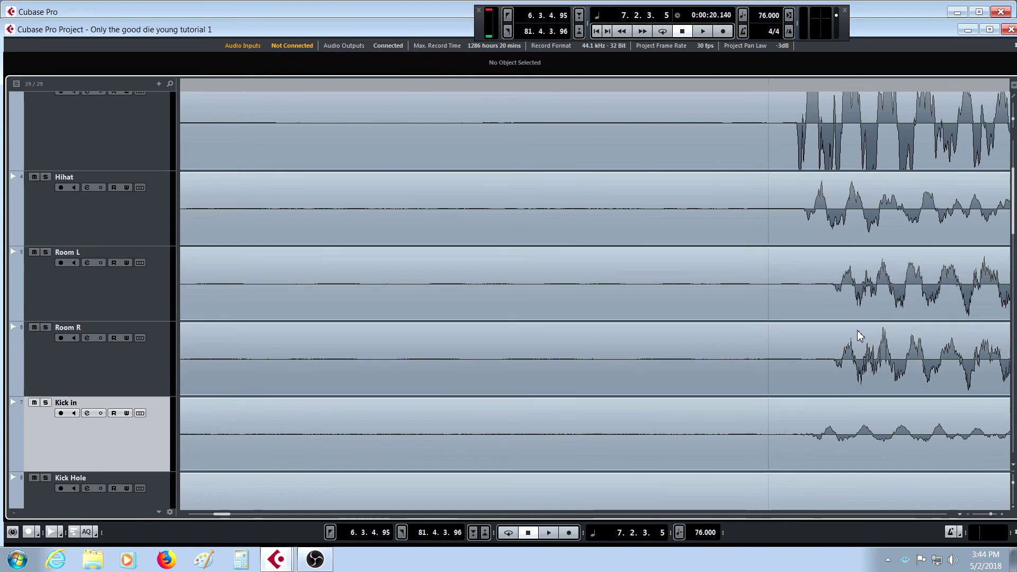
scroll(857, 331, up, 3)
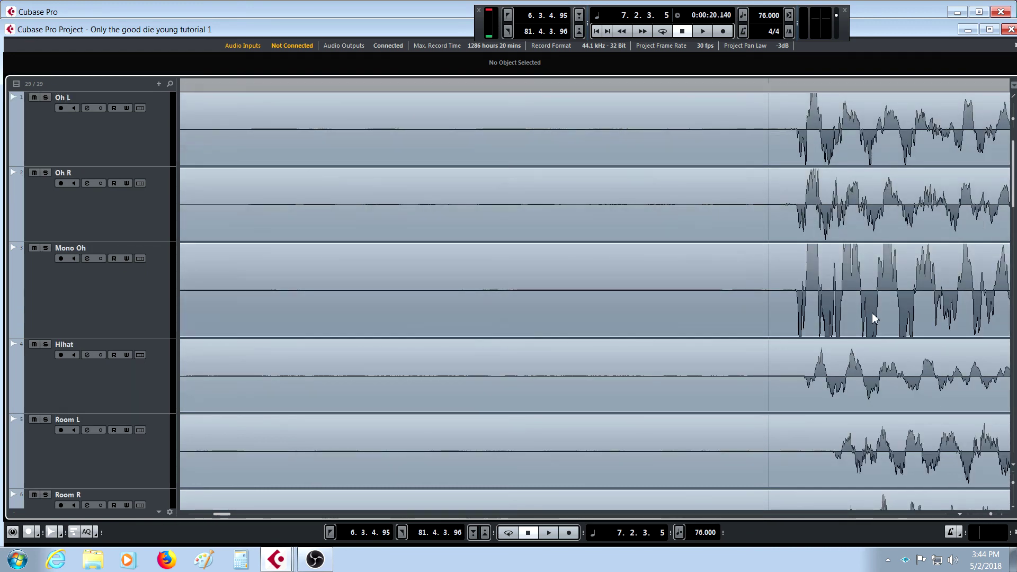
scroll(871, 318, down, 5)
scroll(873, 307, up, 1)
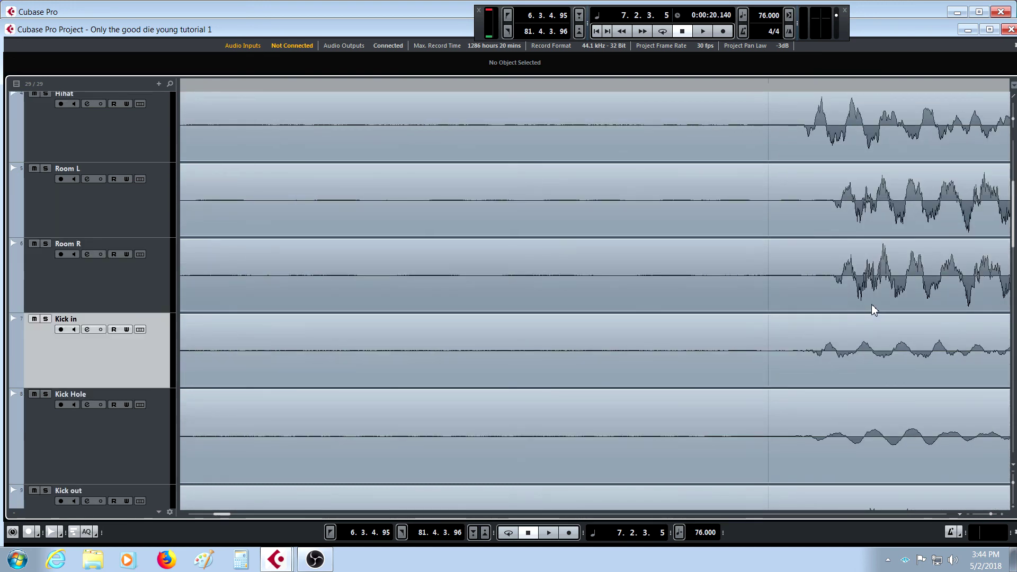
scroll(871, 304, up, 1)
scroll(843, 298, up, 1)
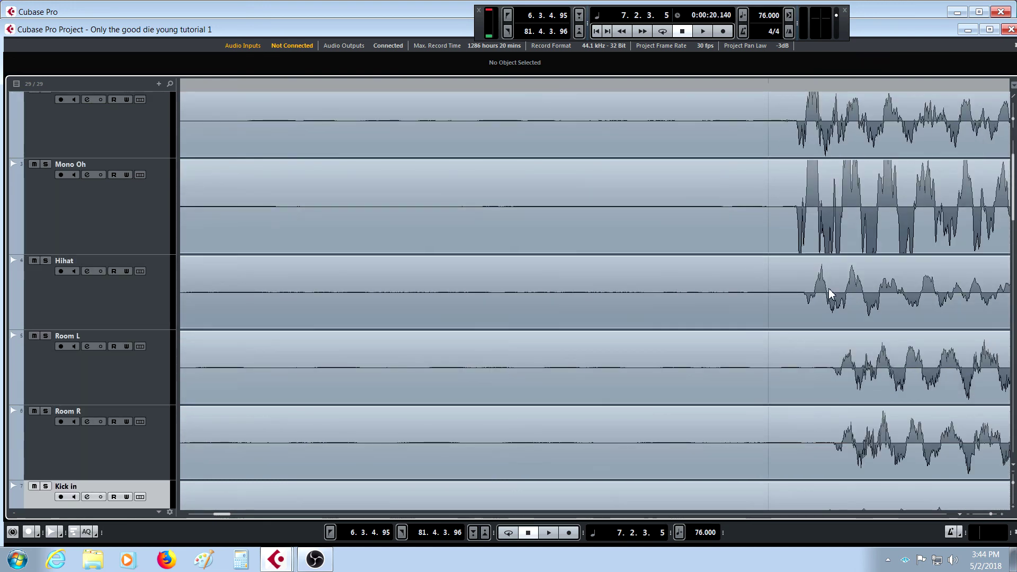
scroll(799, 331, down, 1)
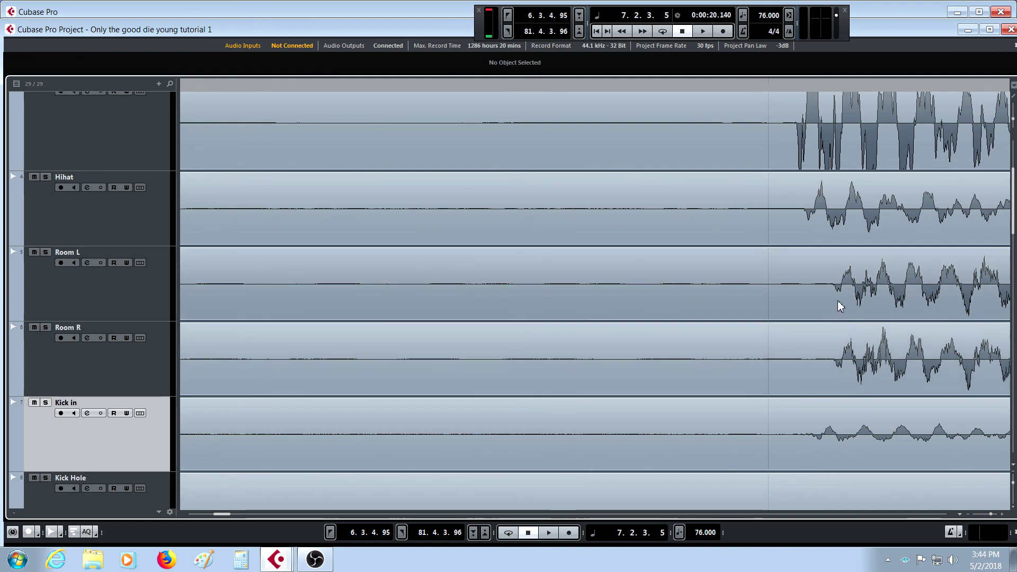
scroll(852, 347, up, 1)
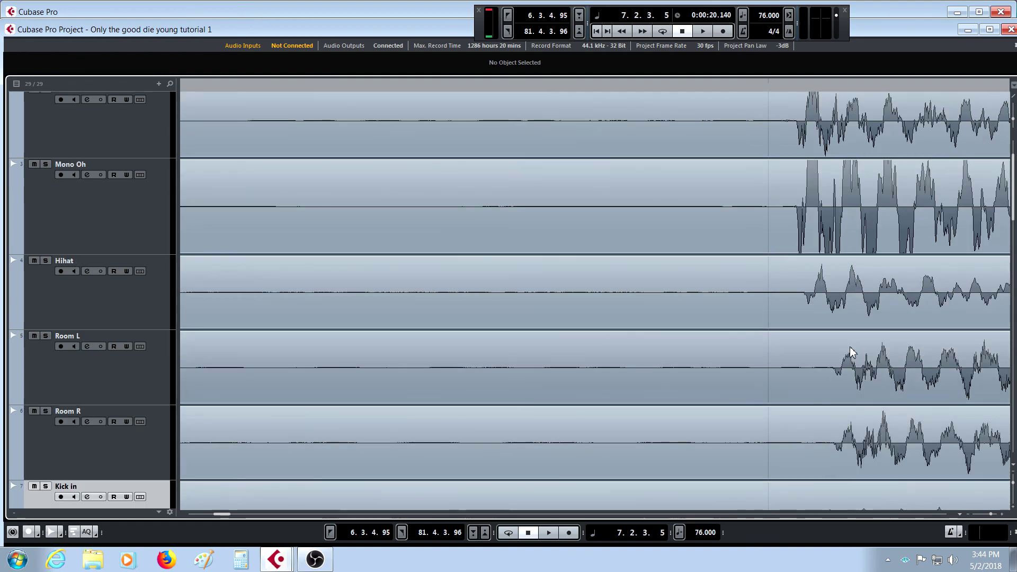
scroll(850, 350, down, 2)
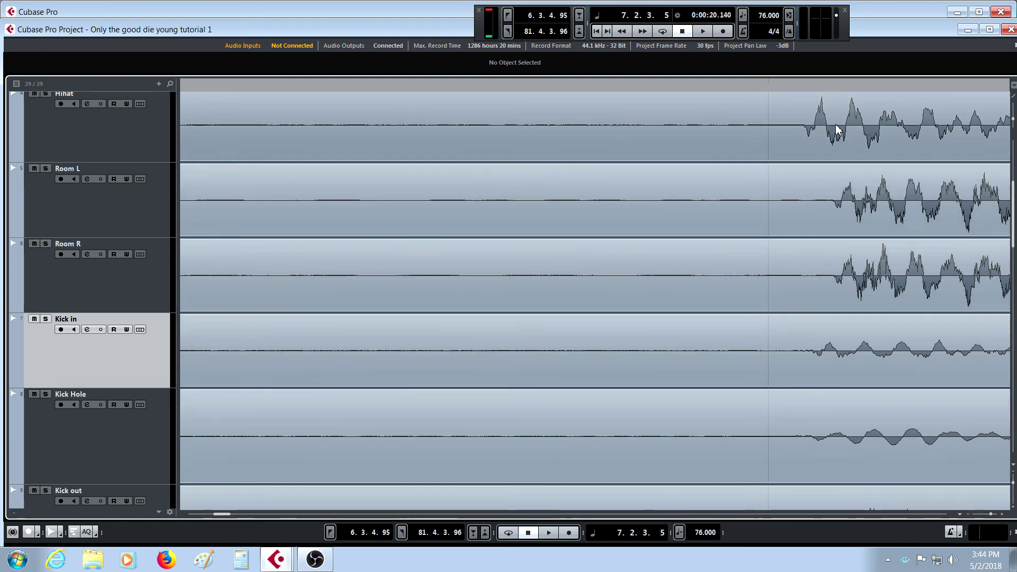
Step: Enlarge the waveform amplitude display and compare the opening hit's onset on the room and kick tracks
ctrl+scroll(821, 105, up, 2)
ctrl+scroll(820, 103, up, 1)
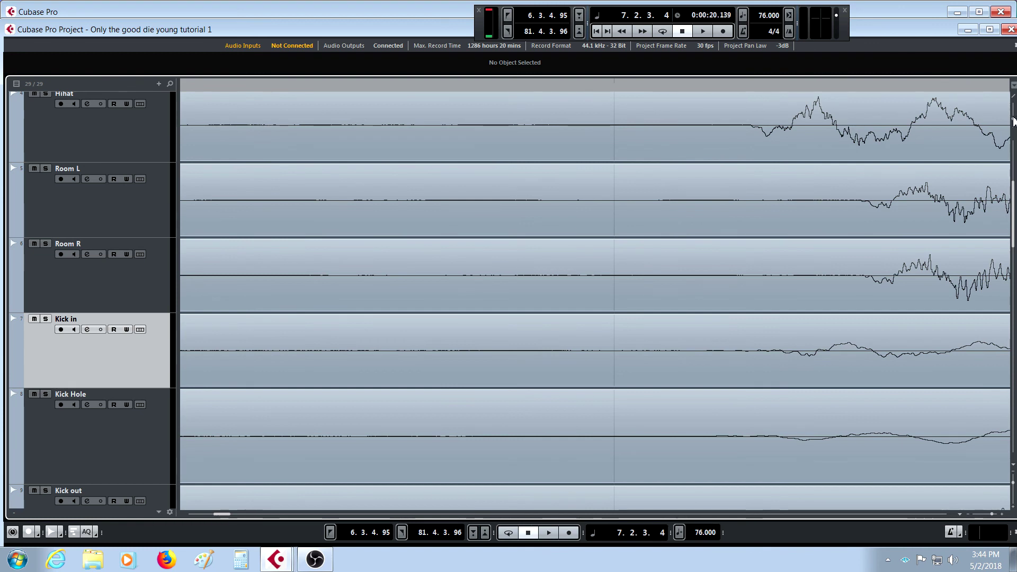
drag(1013, 116, 1013, 112)
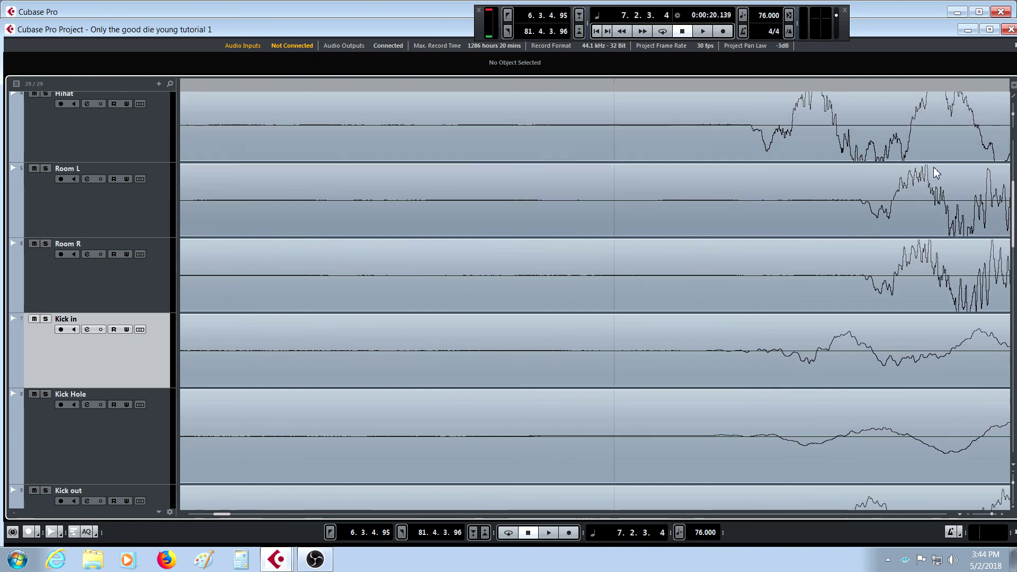
scroll(934, 202, down, 2)
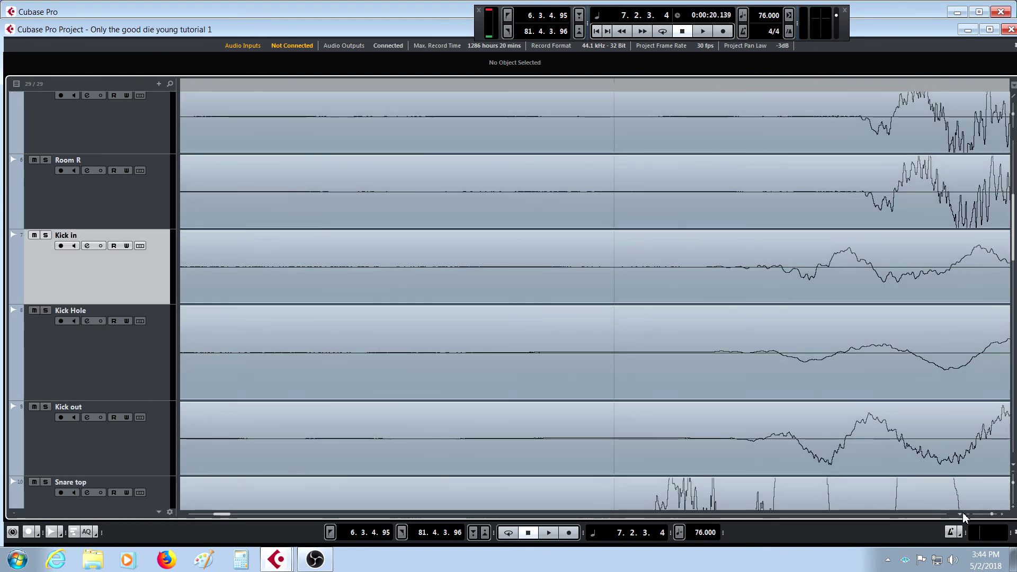
click(967, 511)
click(967, 511)
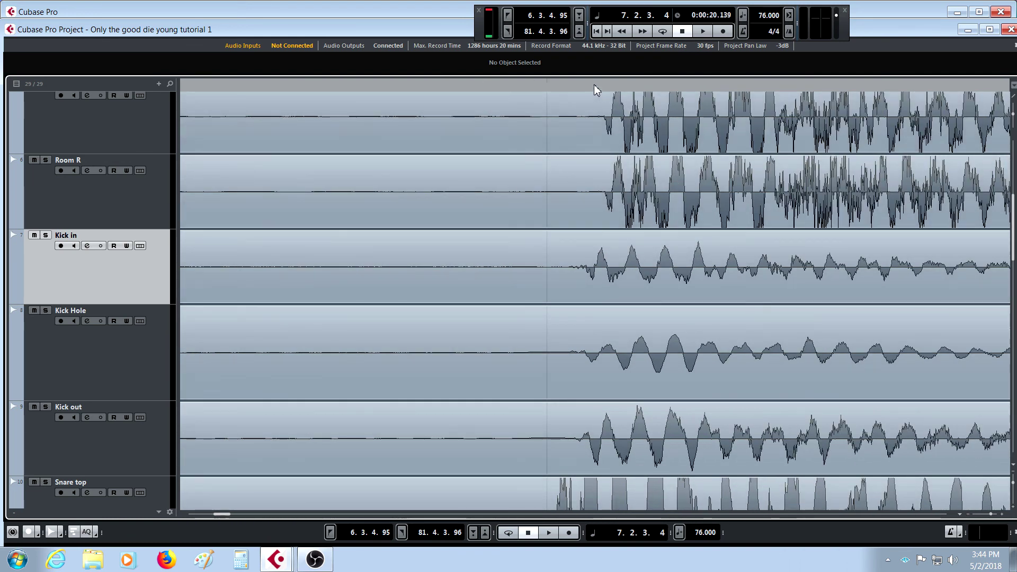
Step: Play back the opening drum hits from just before the first hit to shortly past 7. 3. 1. 92
drag(579, 96, 552, 90)
key(space)
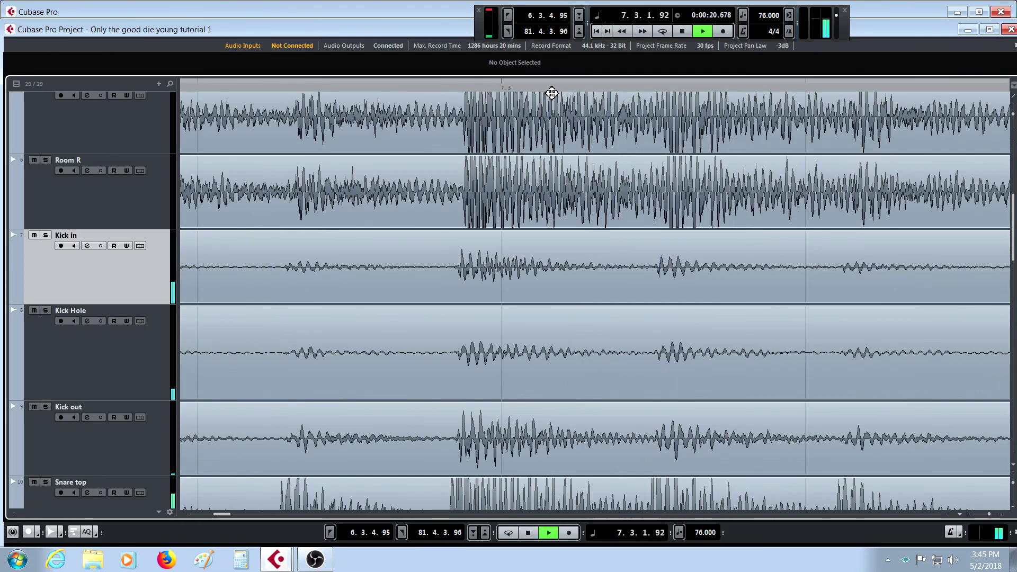
key(space)
Step: Examine the first kick hit at 7. 3. 2. 84 on the Kick in, Kick Hole and Kick out tracks against the rooms
drag(211, 90, 353, 92)
drag(527, 85, 650, 213)
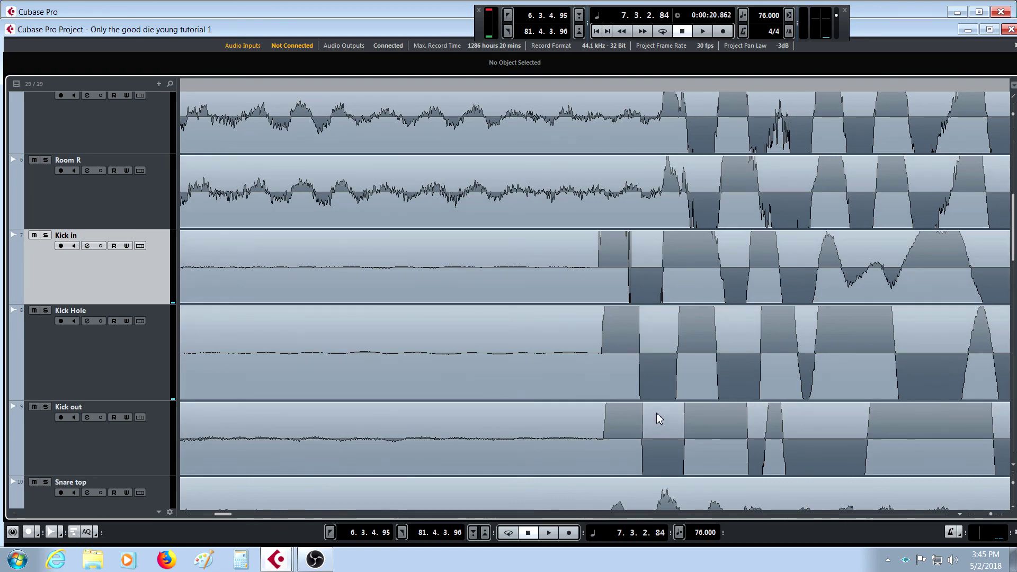
key(g)
key(g)
key(g)
key(g)
key(g)
key(g)
key(g)
key(g)
key(g)
key(g)
key(g)
key(g)
key(g)
key(g)
key(g)
key(g)
key(g)
key(g)
key(g)
key(g)
key(g)
key(g)
key(g)
key(g)
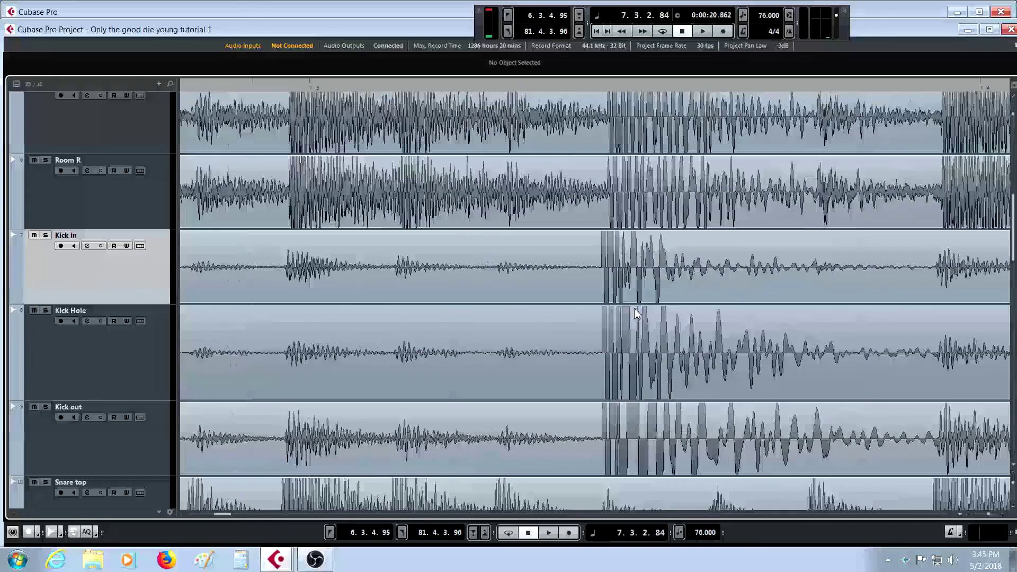
Step: Play back the drums from the first kick hit into bar 11, stopping just before the isolated kick hit there
key(space)
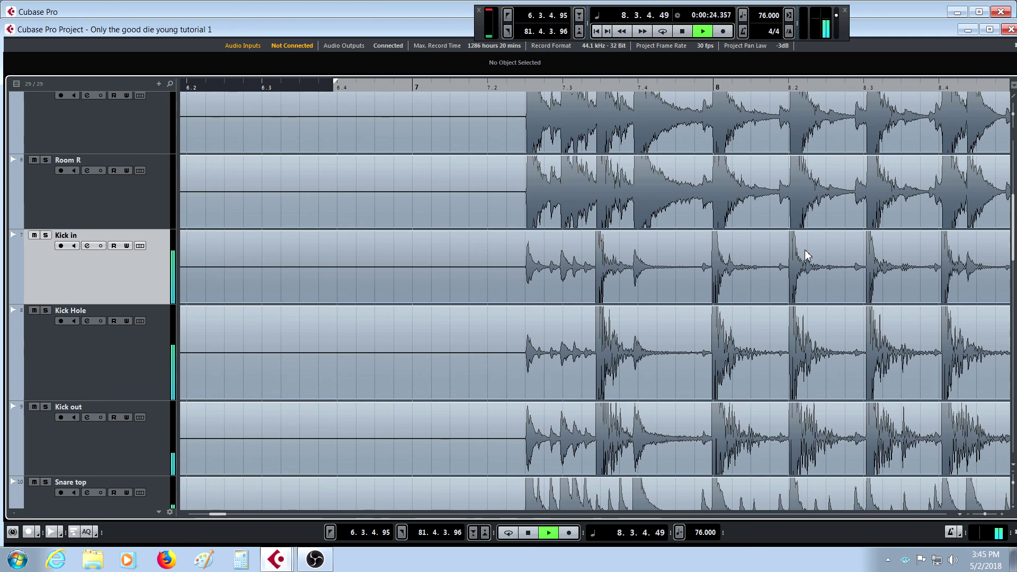
key(g)
key(g)
key(g)
key(g)
key(g)
key(g)
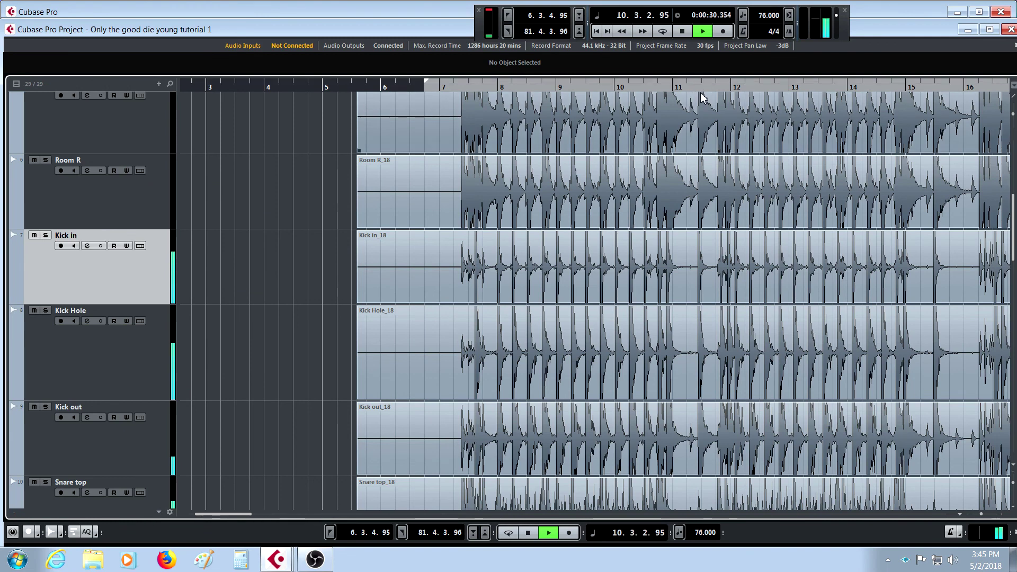
key(space)
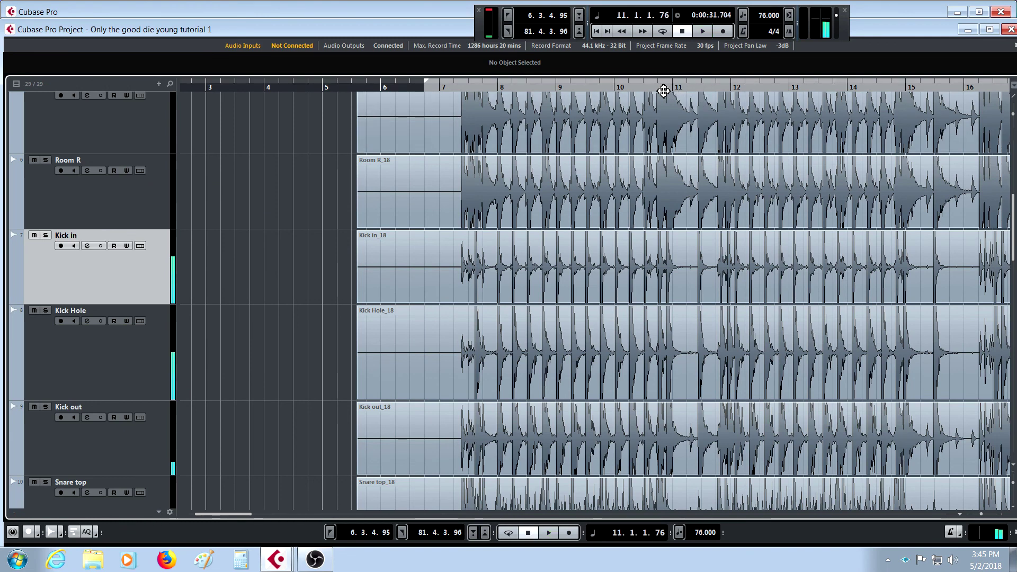
key(space)
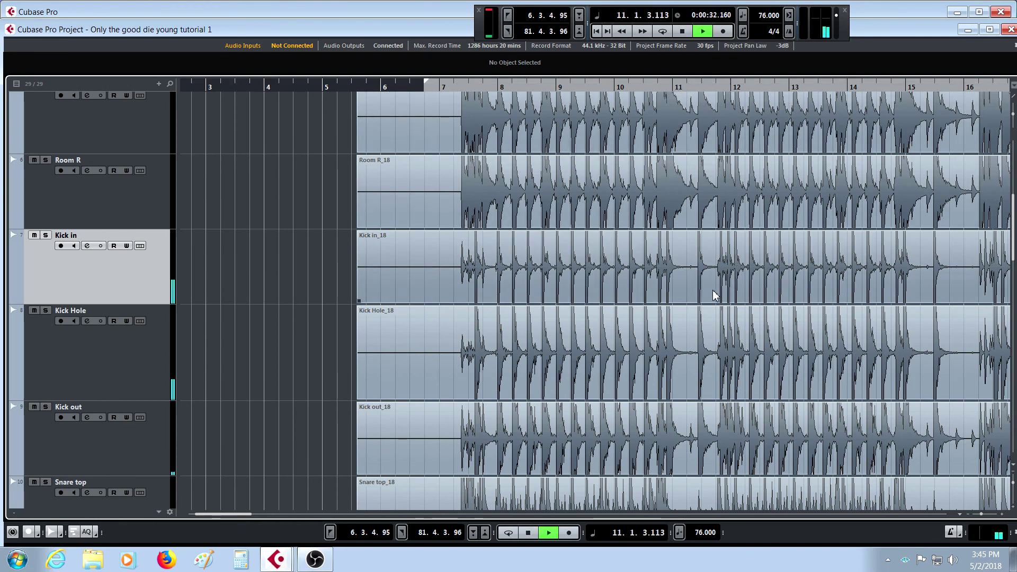
key(space)
Step: Examine the isolated kick hit at 11. 2. 3. 114 on the three kick tracks against the room waveforms
drag(697, 87, 595, 242)
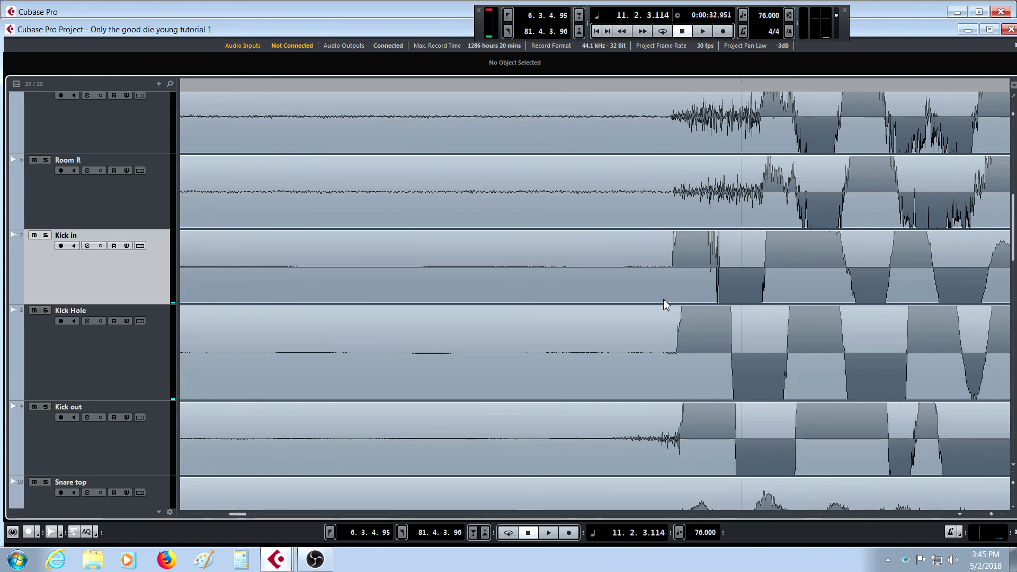
key(g)
key(g)
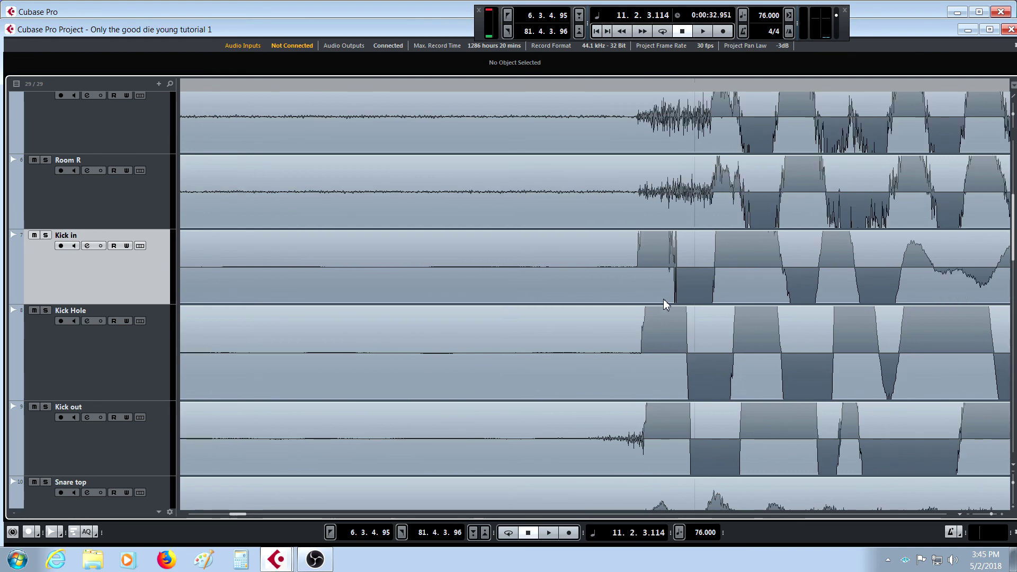
key(g)
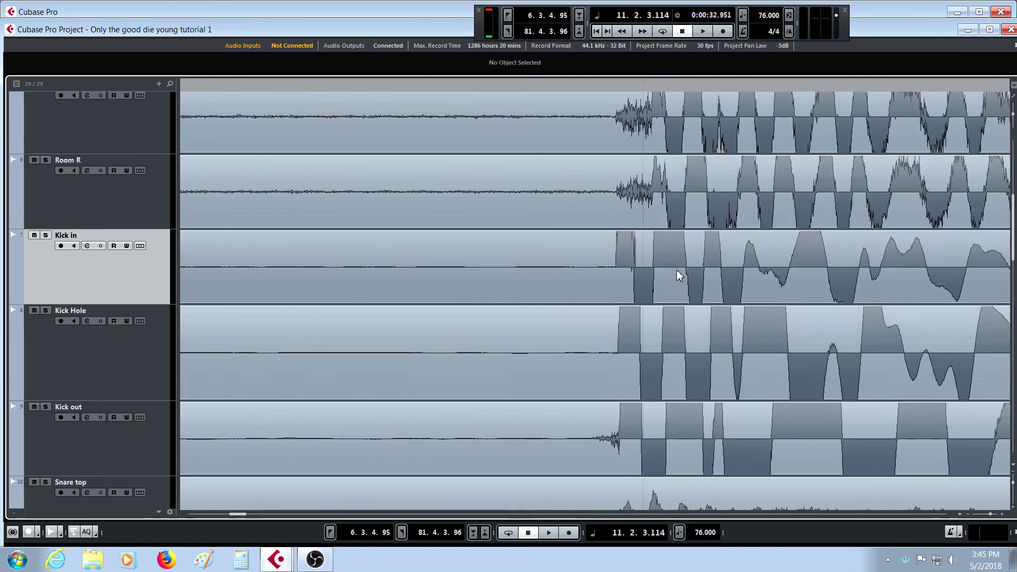
Step: Reverse the phase of the Kick in, Kick Hole and Kick out events together with audio processing
click(675, 269)
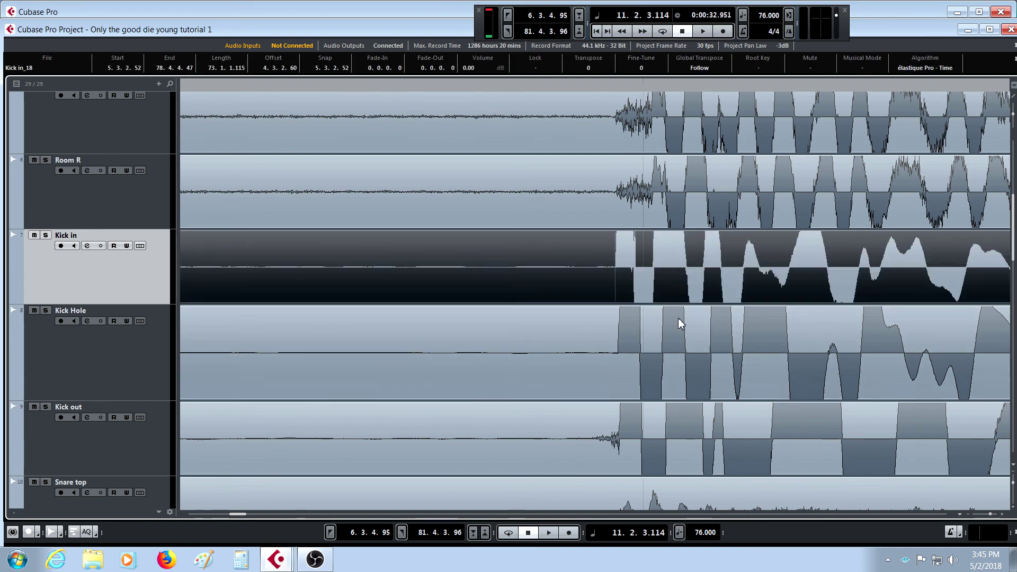
shift+click(672, 367)
shift+click(679, 422)
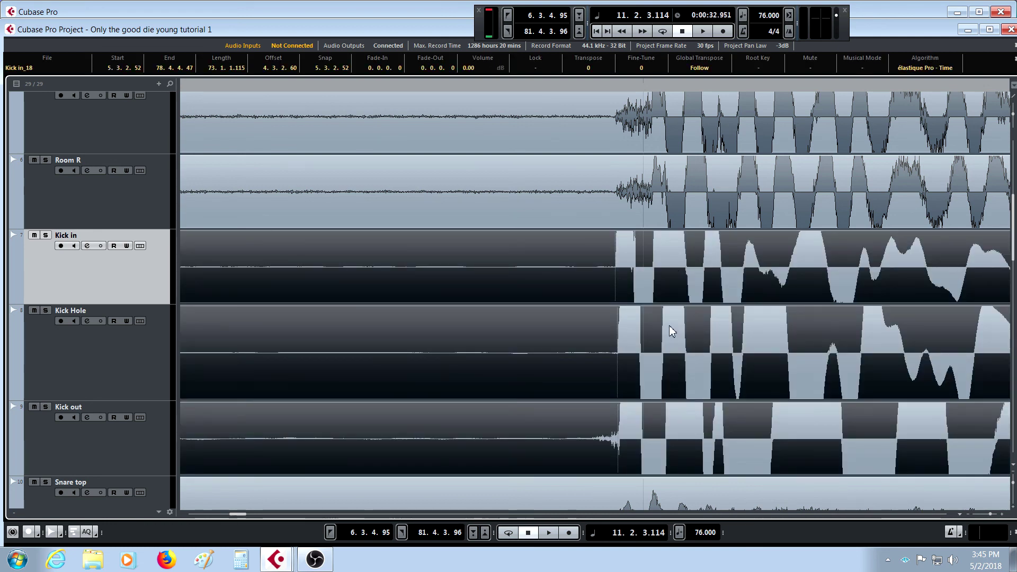
right_click(668, 344)
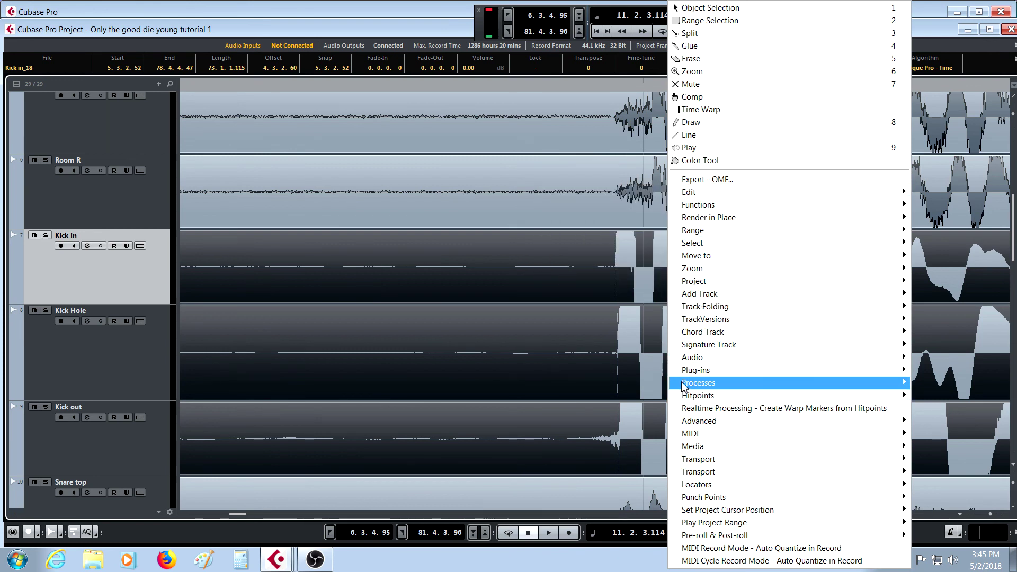
mouse_move(683, 387)
click(633, 449)
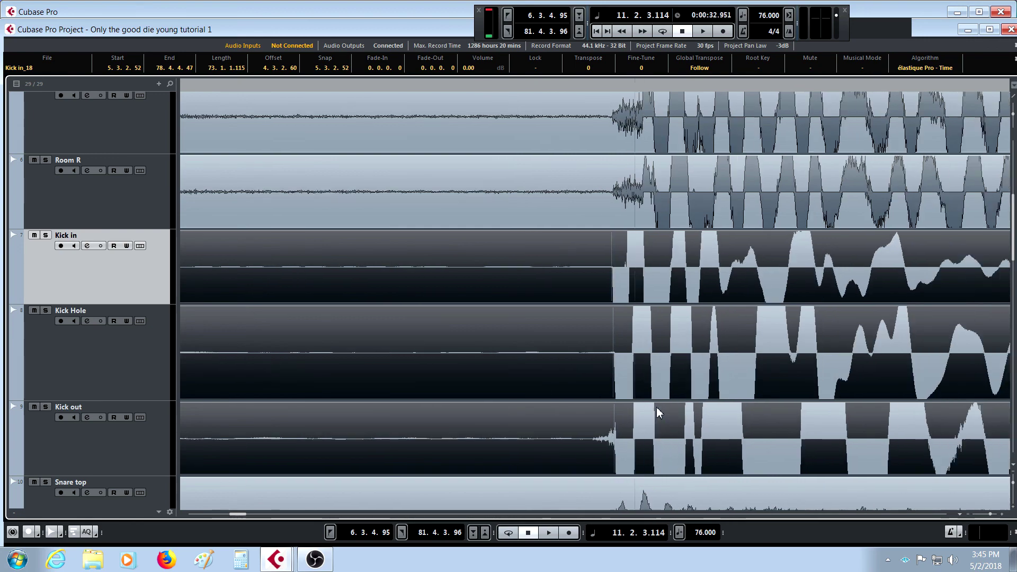
Step: Examine the processed kick waveforms against the room tracks across bar 11
key(g)
key(g)
key(g)
key(g)
key(g)
key(g)
key(g)
key(g)
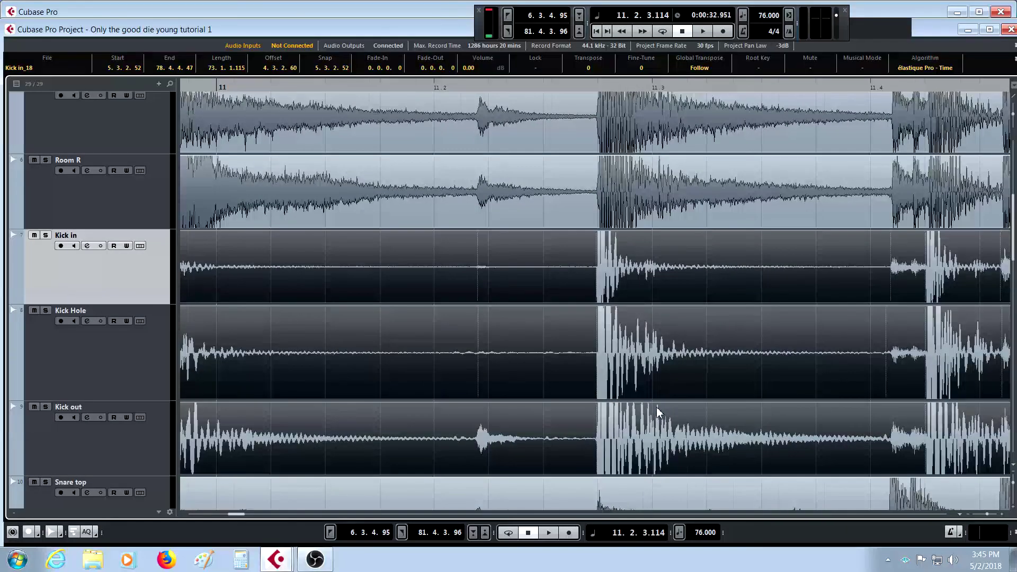
Step: Bring up the MixConsole and expand the Pre section for all channels
key(g)
key(g)
key(g)
key(g)
key(g)
key(g)
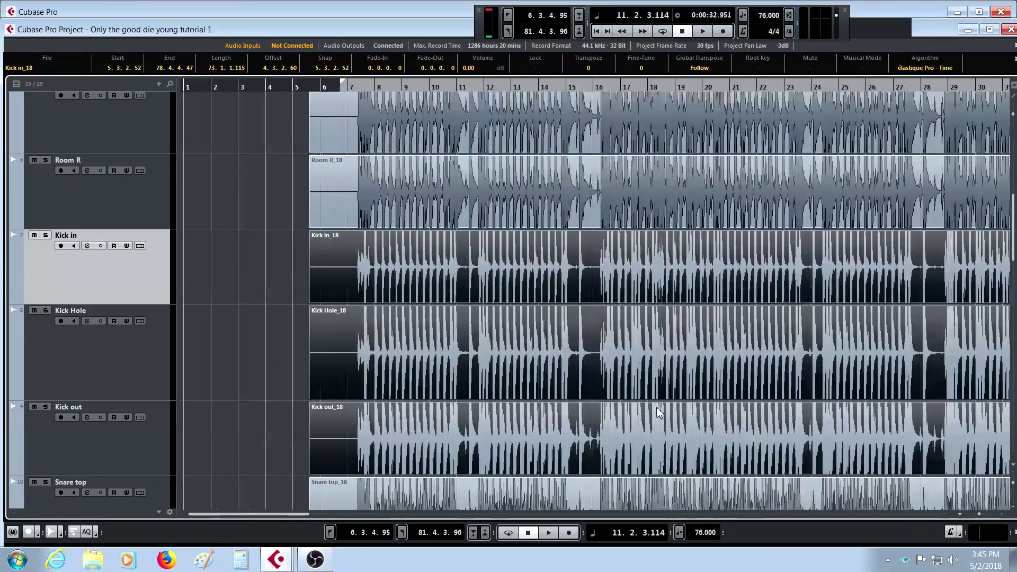
key(g)
key(g)
key(g)
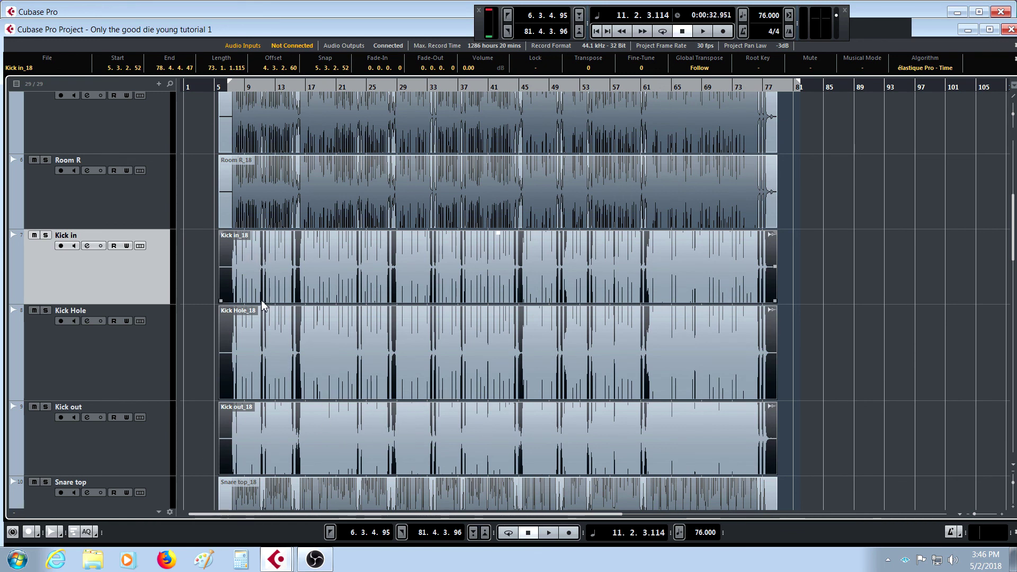
key(F3)
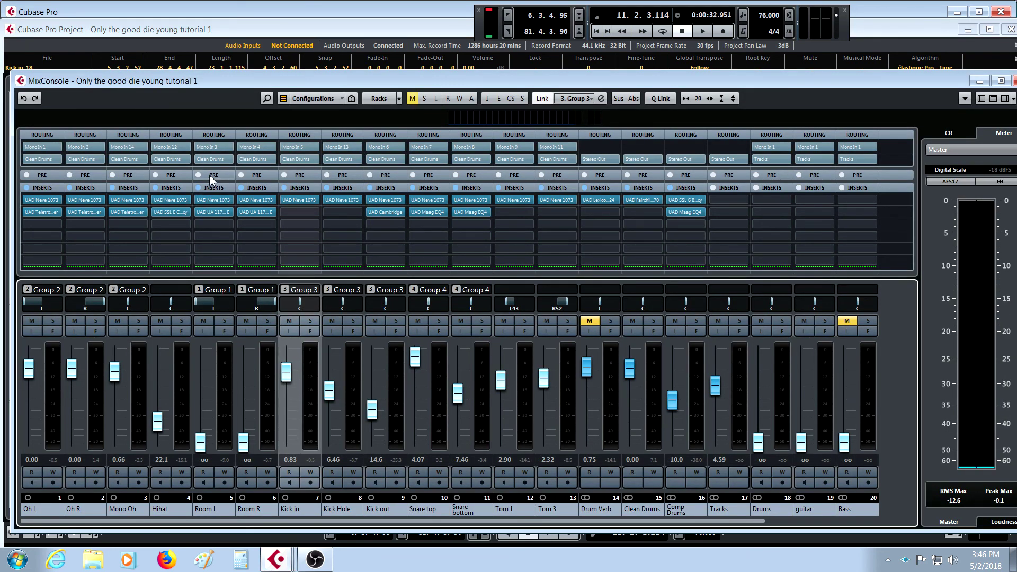
click(211, 177)
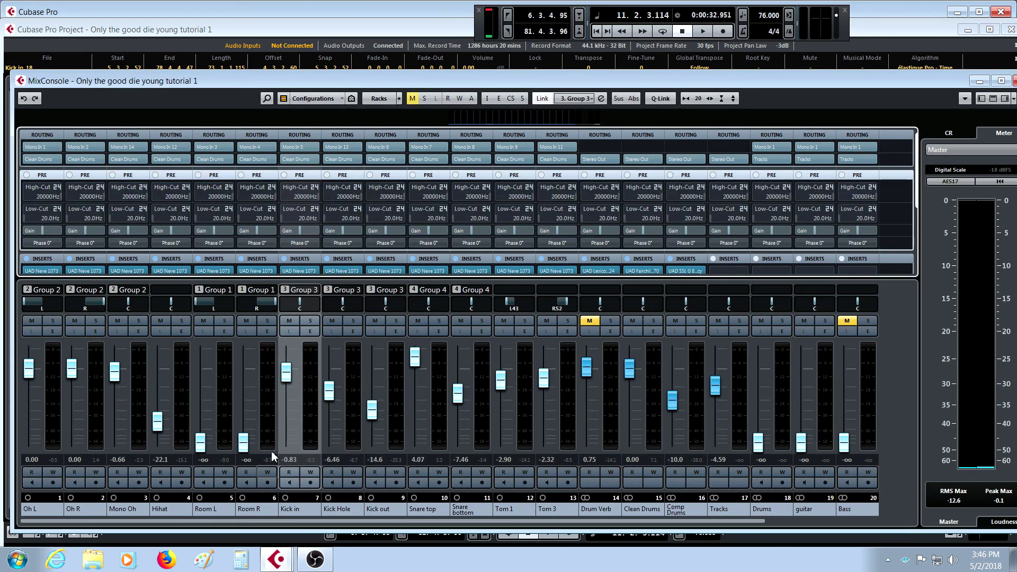
Step: Invert the phase of the Kick in, Kick Hole and Kick out channels to 180°, then revert the inversion
click(308, 243)
click(344, 243)
click(386, 243)
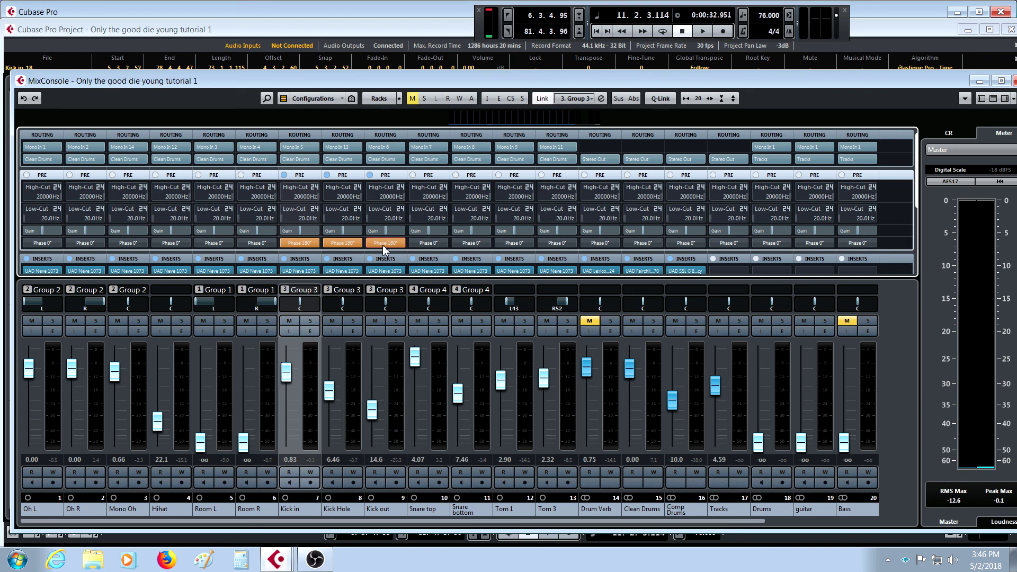
click(343, 243)
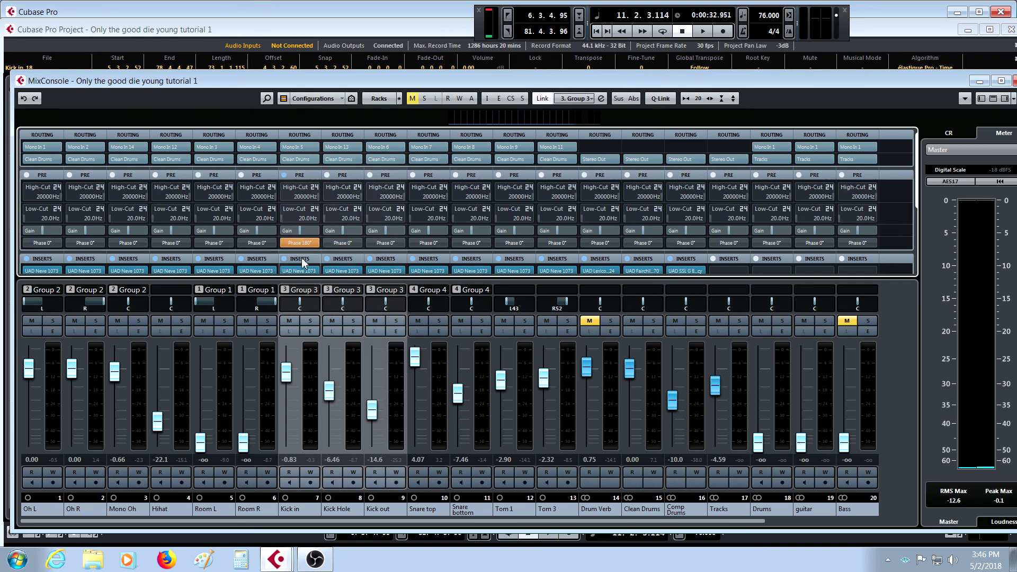
Step: Check the phase control in the UAD Neve 1073 insert on Kick in, then return to the project view
click(299, 271)
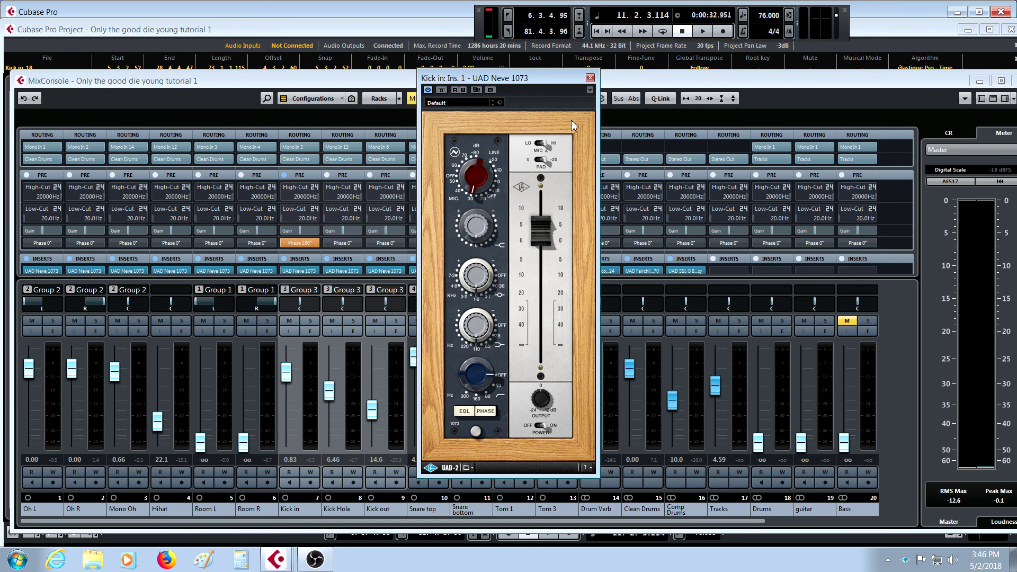
click(590, 79)
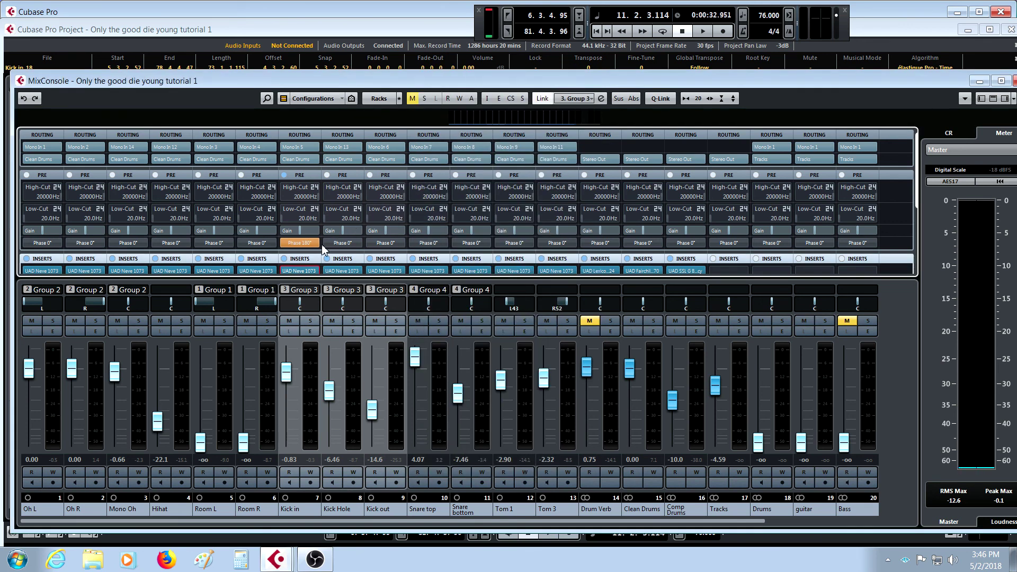
key(F3)
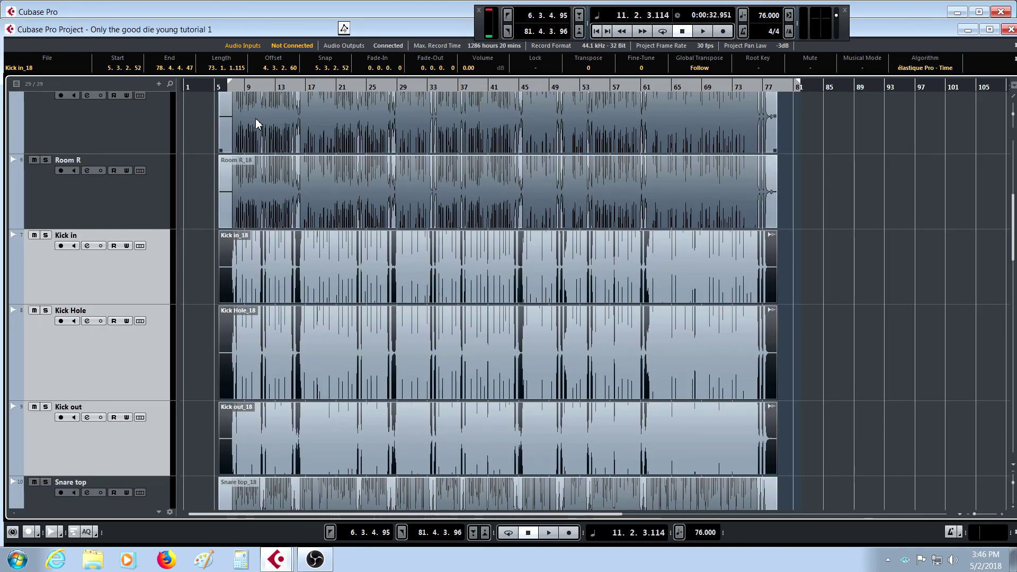
Step: Examine the start of a kick hit, comparing the three kick waveforms with the room tracks
key(h)
key(h)
key(h)
key(h)
key(h)
key(h)
key(h)
key(h)
key(h)
key(h)
key(h)
key(h)
key(h)
key(h)
key(h)
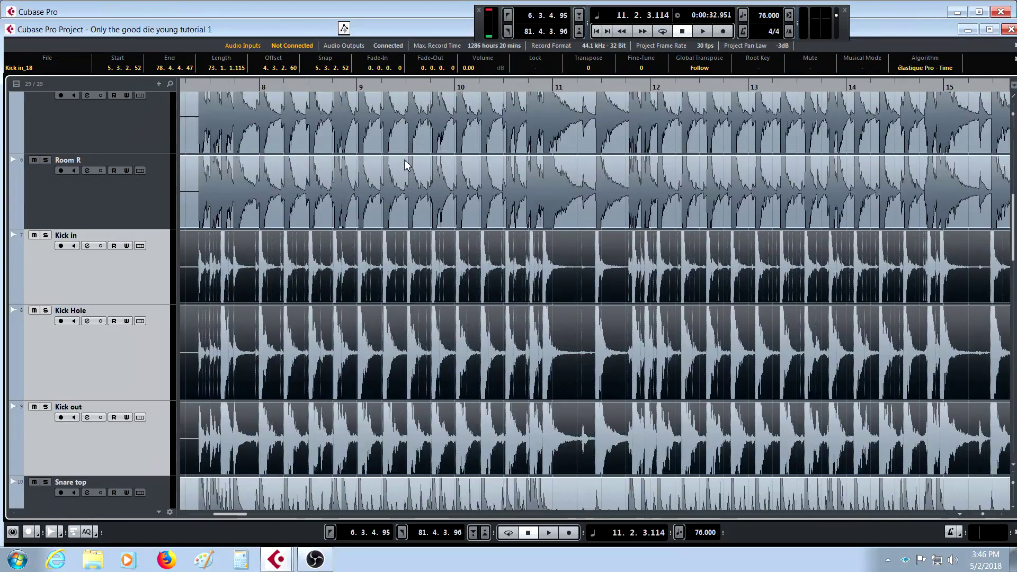
key(h)
key(h)
key(h)
key(h)
key(h)
key(h)
key(h)
key(h)
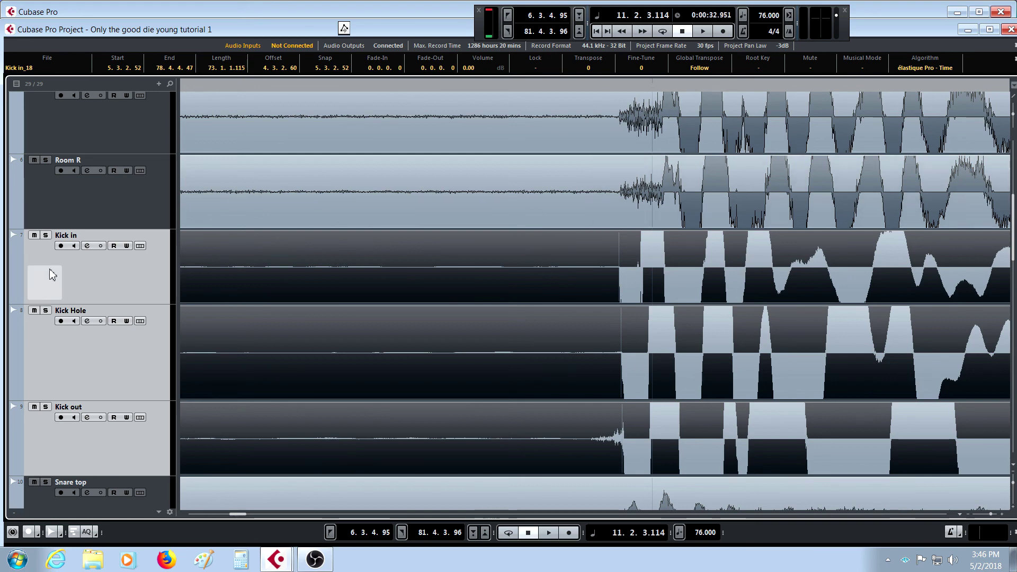
Step: Reorder the tracks so Kick in, Kick Hole and Kick out sit directly below Mono Oh, above Hihat
scroll(131, 95, up, 5)
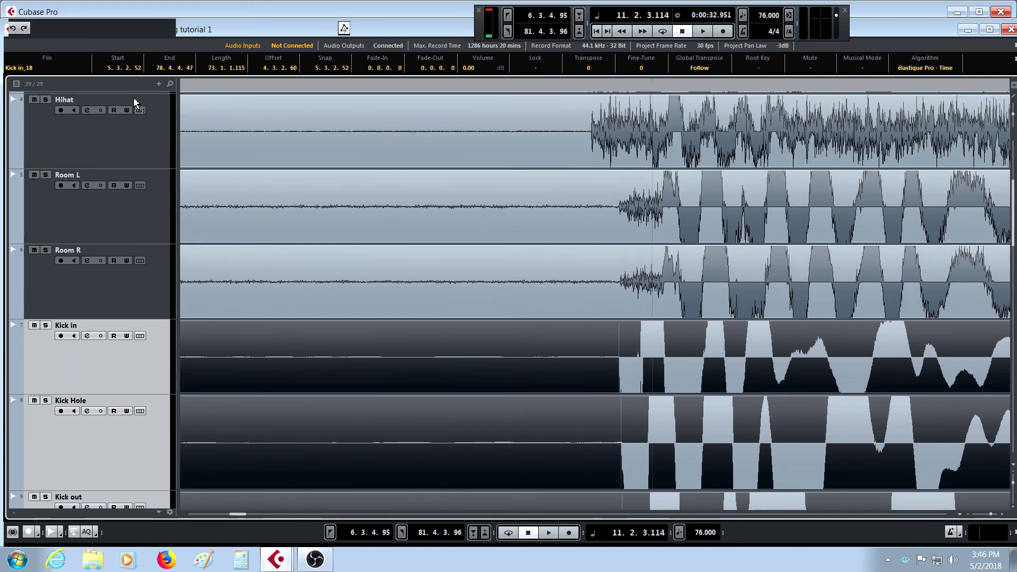
drag(134, 99, 132, 236)
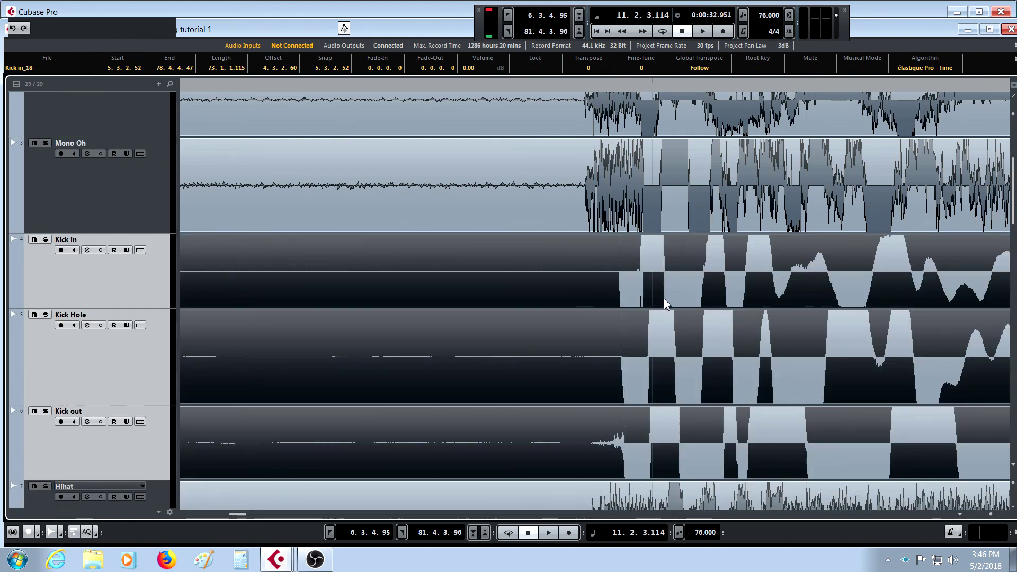
Step: Play the project from the left locator to find the first kick hit in bar 7
drag(637, 86, 622, 30)
key(KP_1)
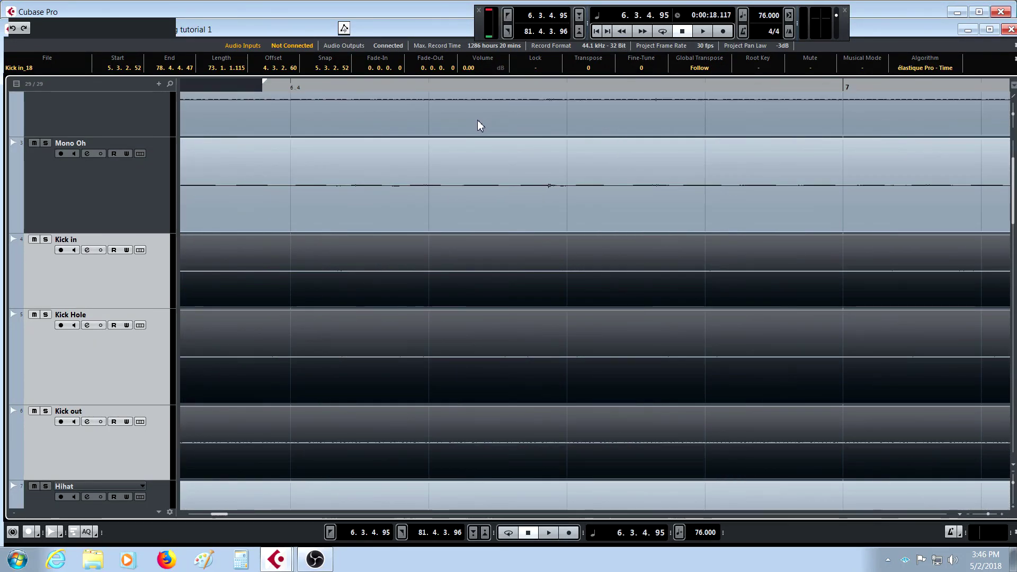
key(space)
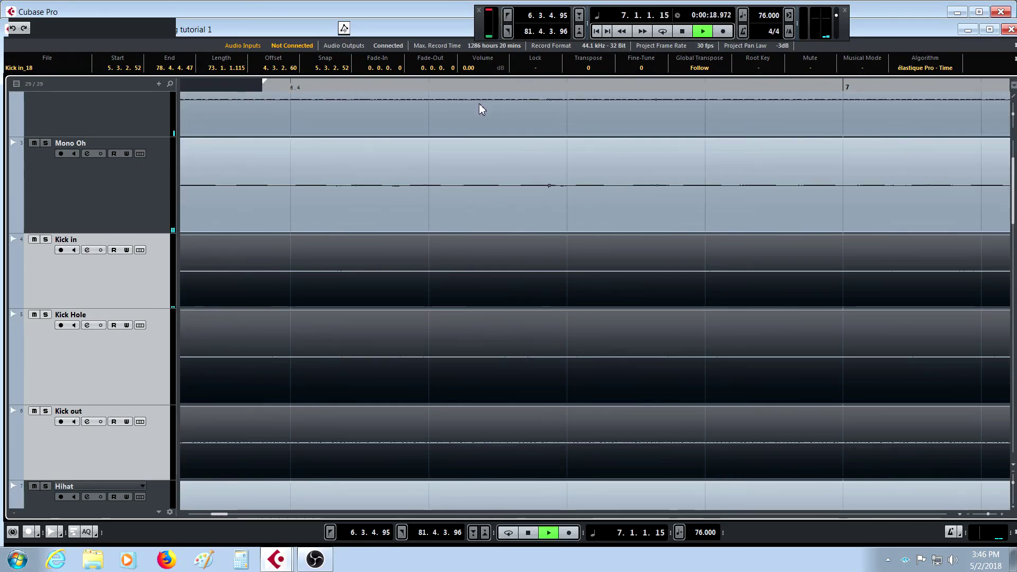
key(space)
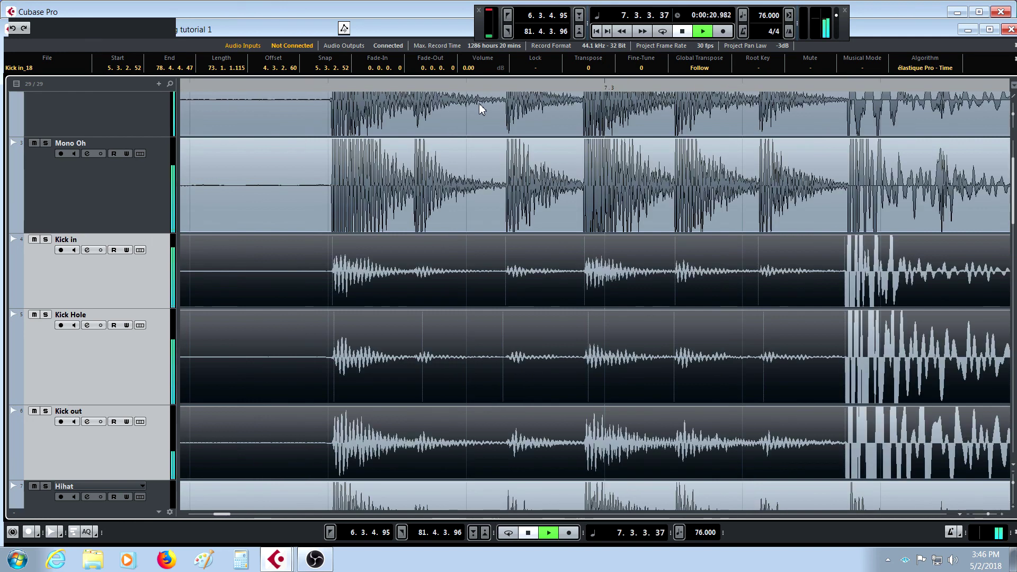
Step: Shift the three kick events later together so the attack of Kick in lines up with Mono Oh at the first kick hit
drag(850, 91, 776, 213)
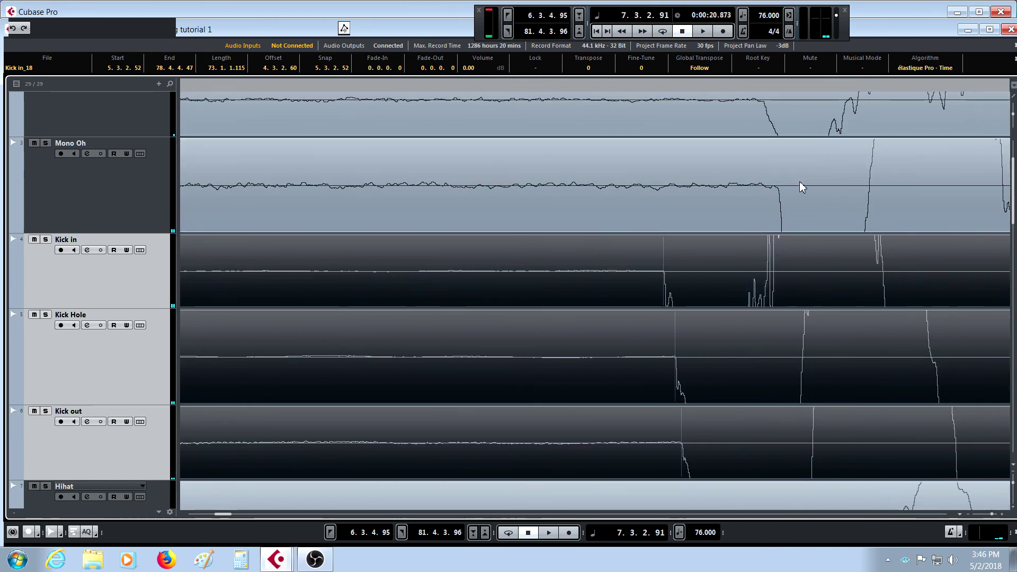
key(g)
key(g)
key(g)
key(g)
key(g)
key(g)
key(g)
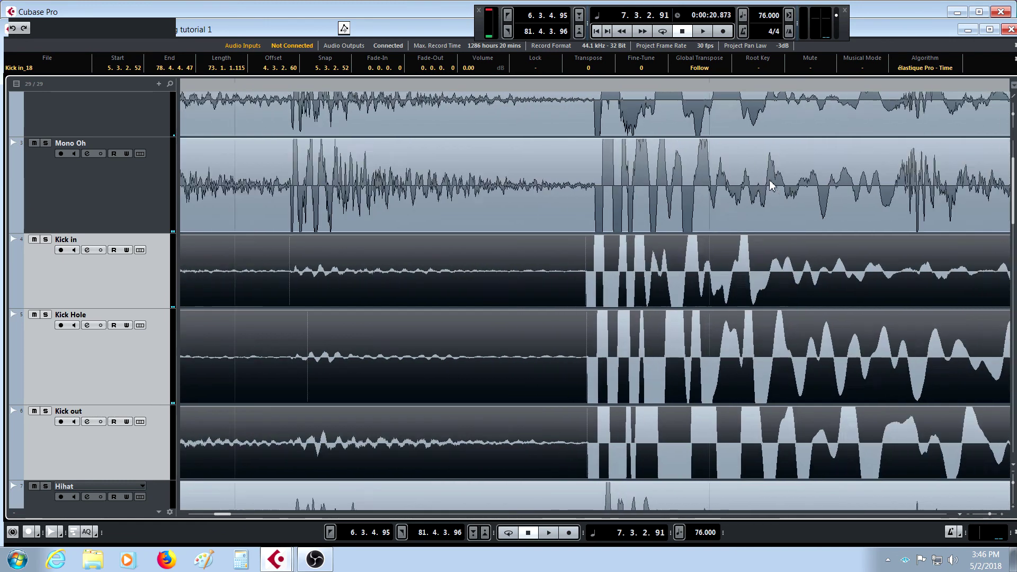
key(g)
drag(586, 87, 201, 90)
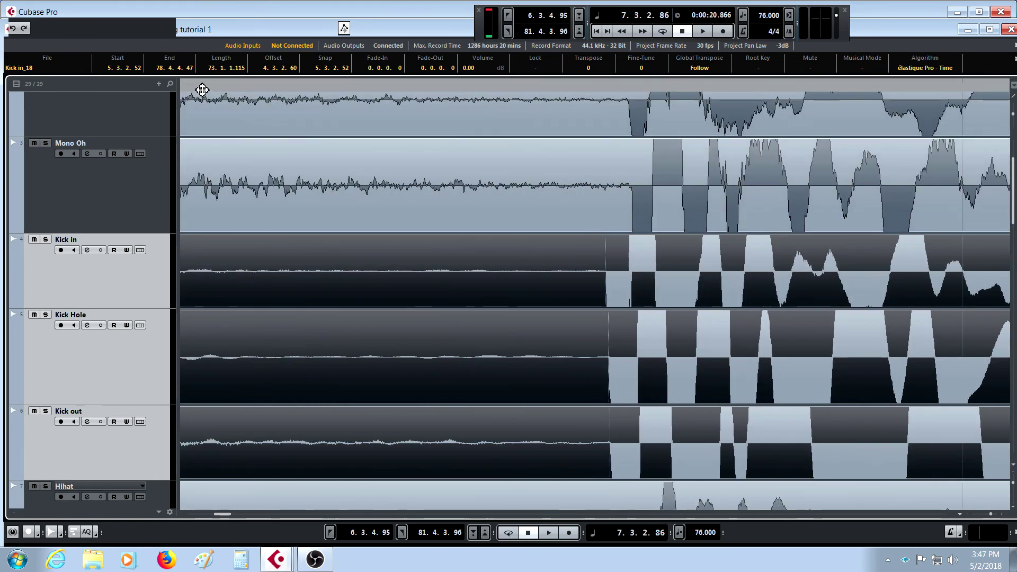
click(202, 90)
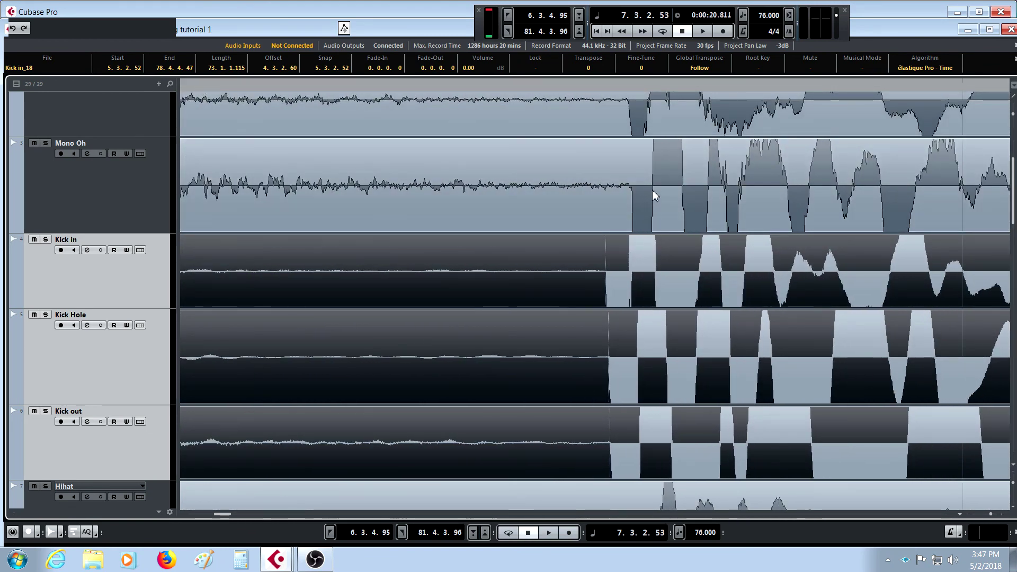
drag(627, 88, 607, 144)
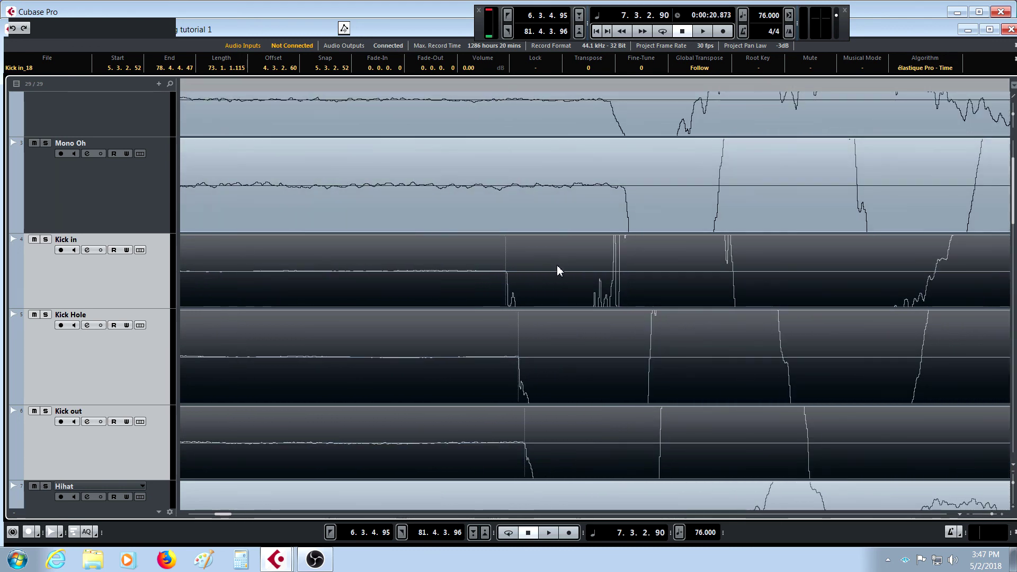
mouse_move(573, 264)
mouse_down()
mouse_move(659, 259)
mouse_move(700, 272)
mouse_move(687, 282)
mouse_up()
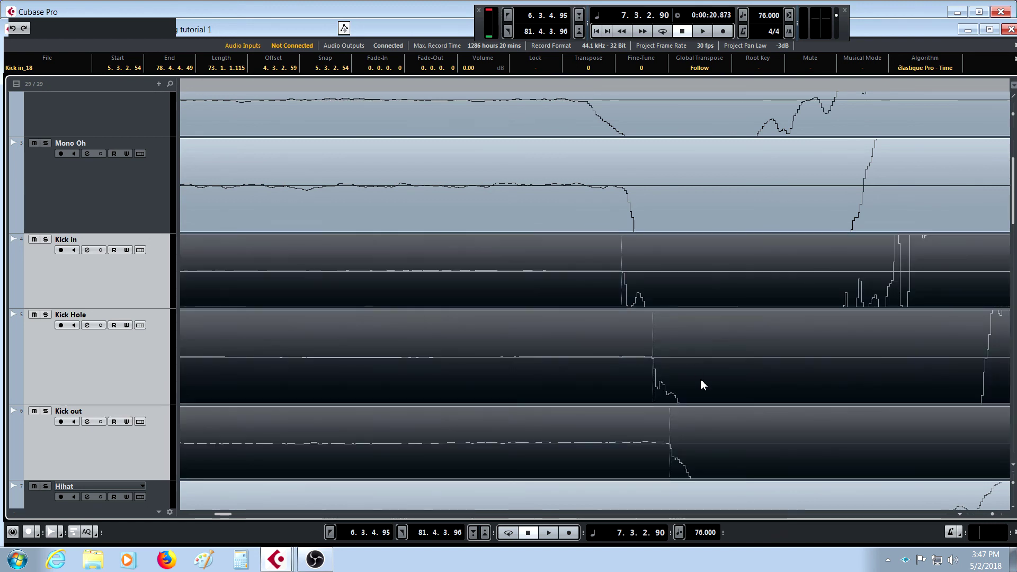
Step: Move the Kick Hole and Kick out events slightly earlier, one at a time, to line up their attacks with Kick in
click(700, 379)
drag(726, 357, 707, 366)
drag(754, 438, 711, 439)
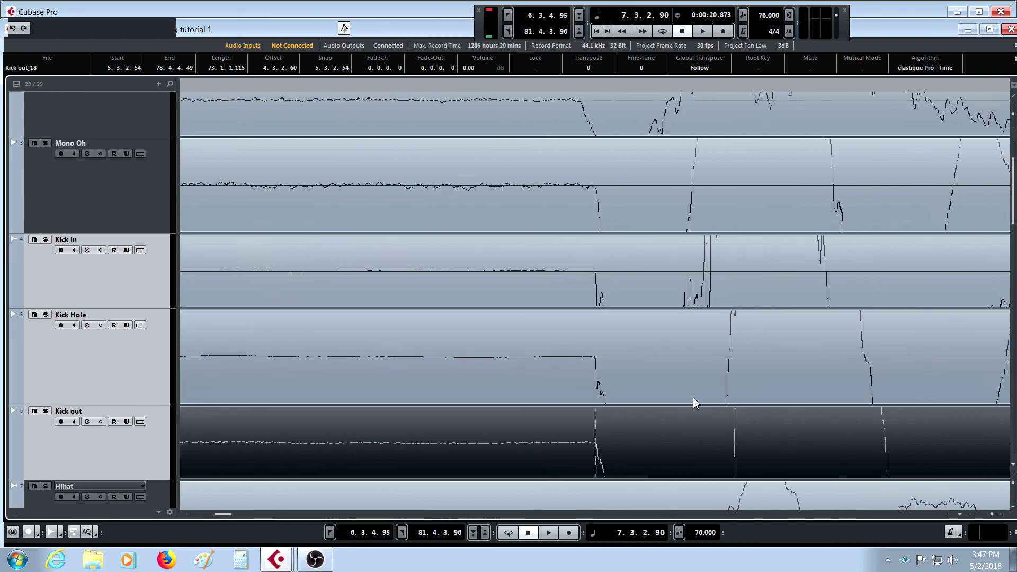
Step: Examine the kick and Mono Oh waveforms around bar 8 to check their alignment on other hits
key(g)
key(g)
key(g)
key(g)
key(g)
key(g)
key(g)
key(g)
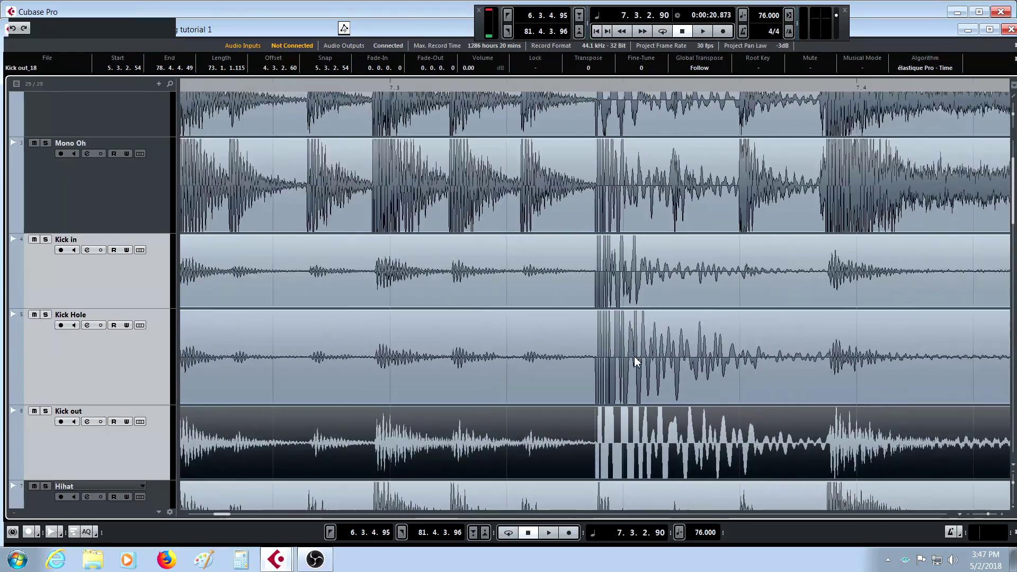
key(g)
key(g)
key(g)
key(g)
key(g)
key(g)
key(g)
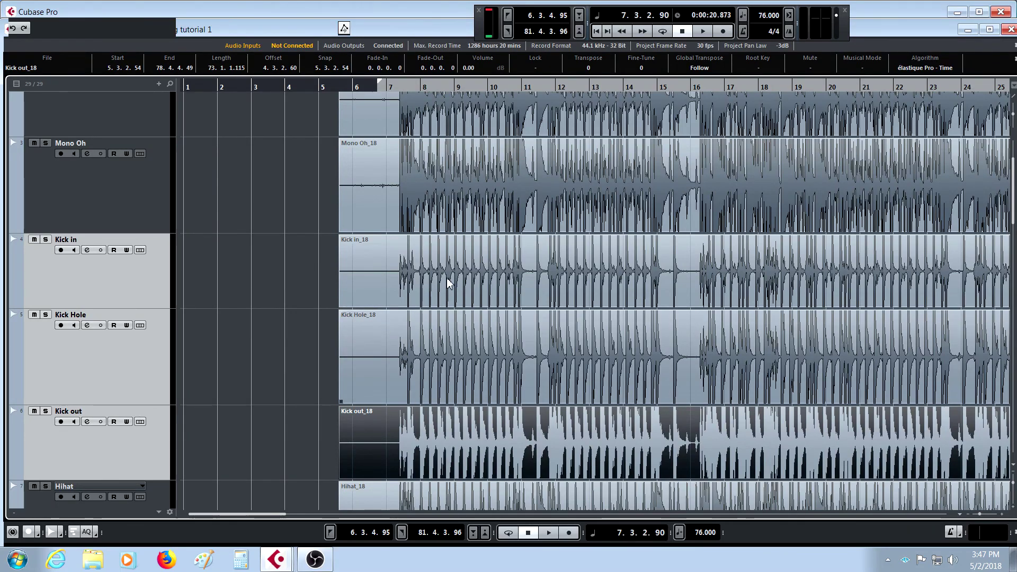
key(h)
key(h)
key(h)
key(h)
key(h)
key(h)
key(h)
key(h)
key(h)
key(h)
key(h)
key(h)
key(h)
key(h)
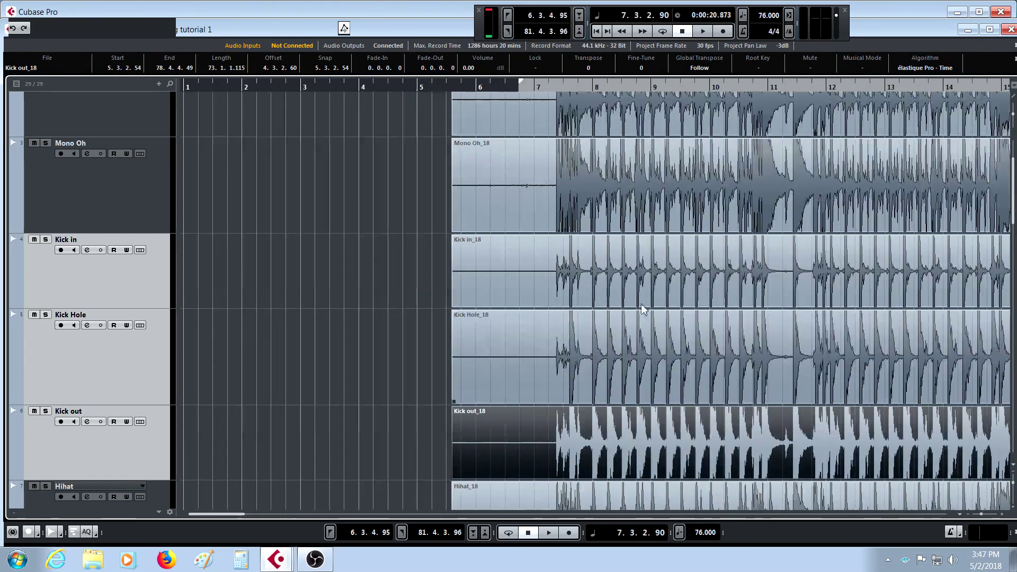
key(h)
key(h)
key(h)
key(h)
key(h)
key(h)
key(h)
key(h)
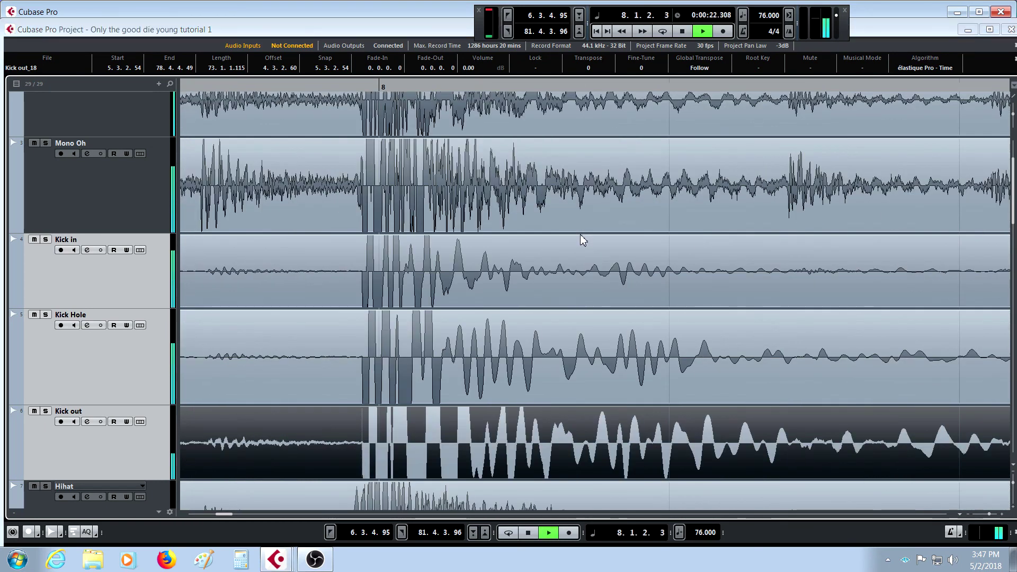
Step: Bring up the MixConsole while the project plays
key(F3)
key(F3)
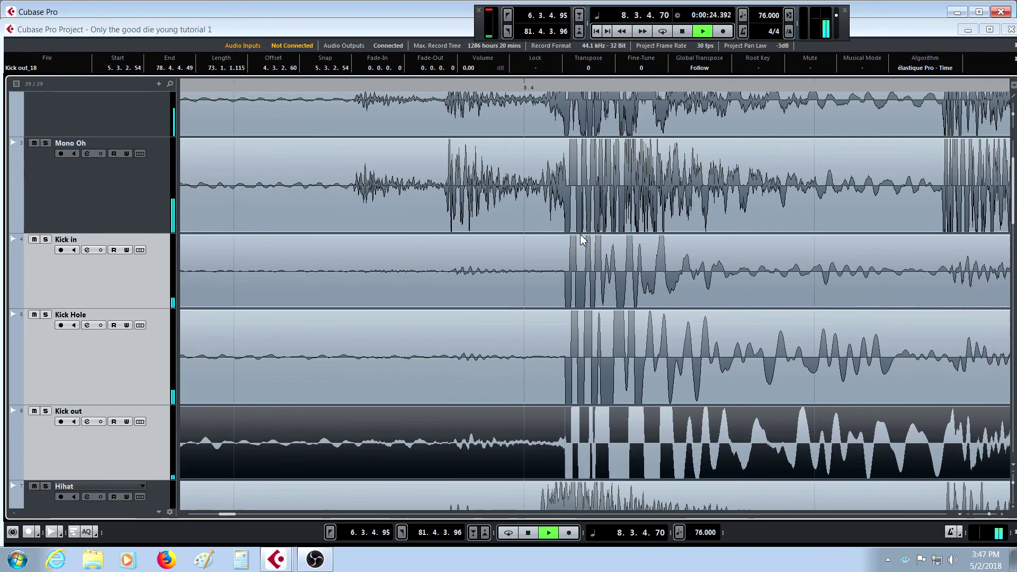
key(F3)
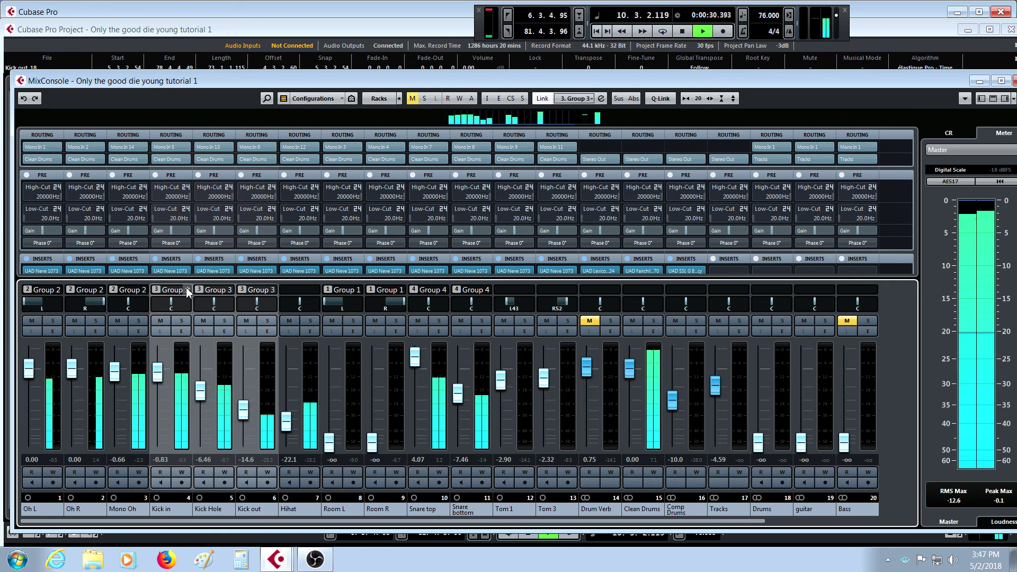
Step: Audition Kick in, Kick Hole and Kick out with phase at 180°, then return all three to 0°
drag(178, 246, 307, 260)
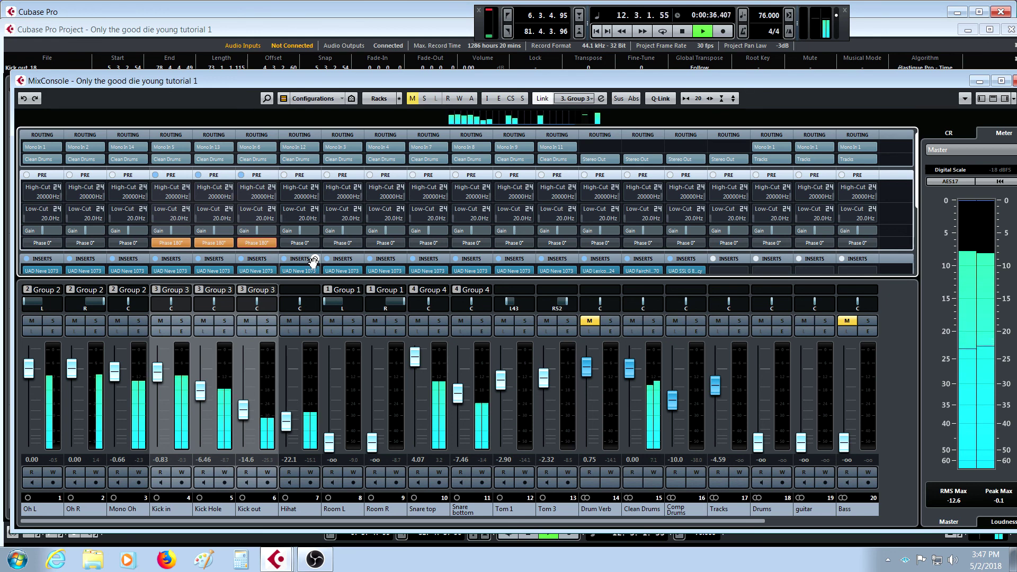
click(180, 244)
click(202, 243)
click(243, 244)
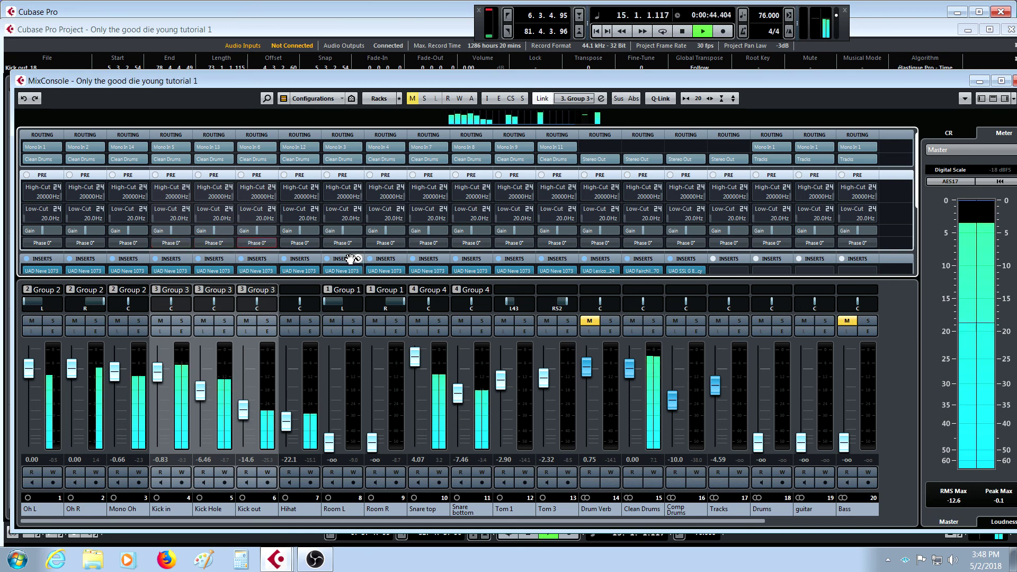
Step: Compare the three kick channels at 180° and 0° phase once more during playback, leave them at 0° and stop
key(space)
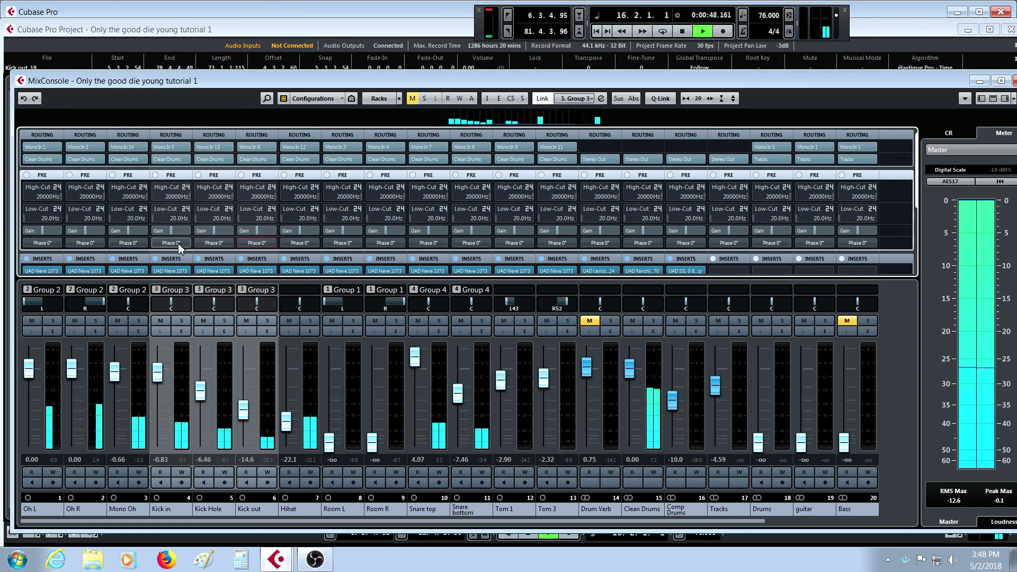
click(171, 243)
click(213, 242)
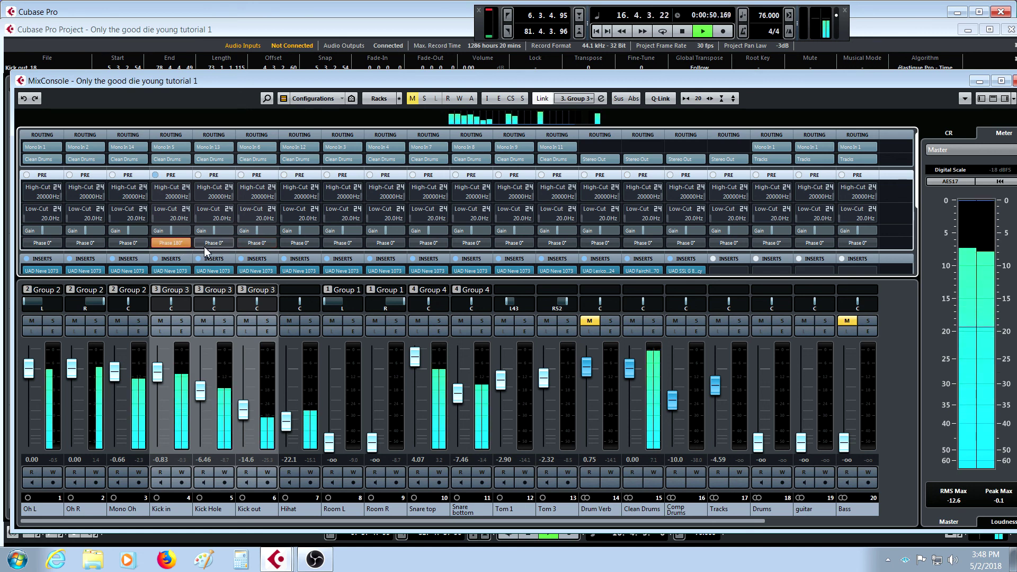
click(257, 242)
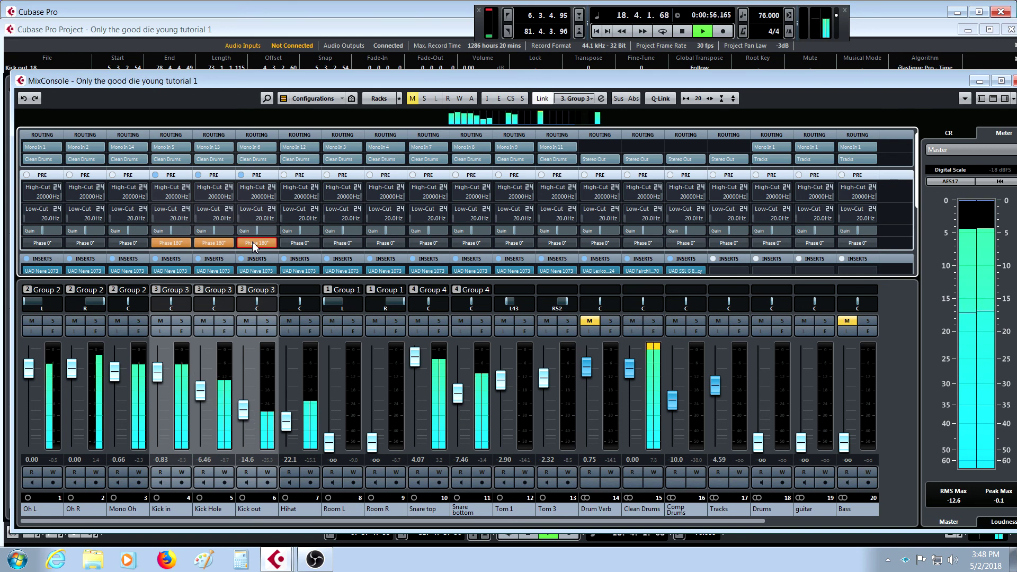
click(255, 243)
click(222, 244)
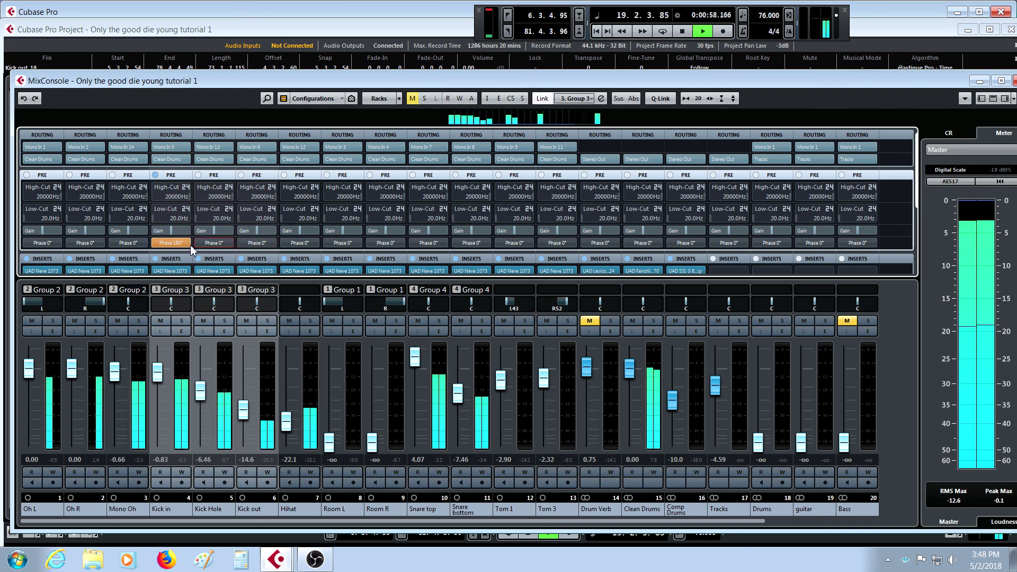
click(170, 245)
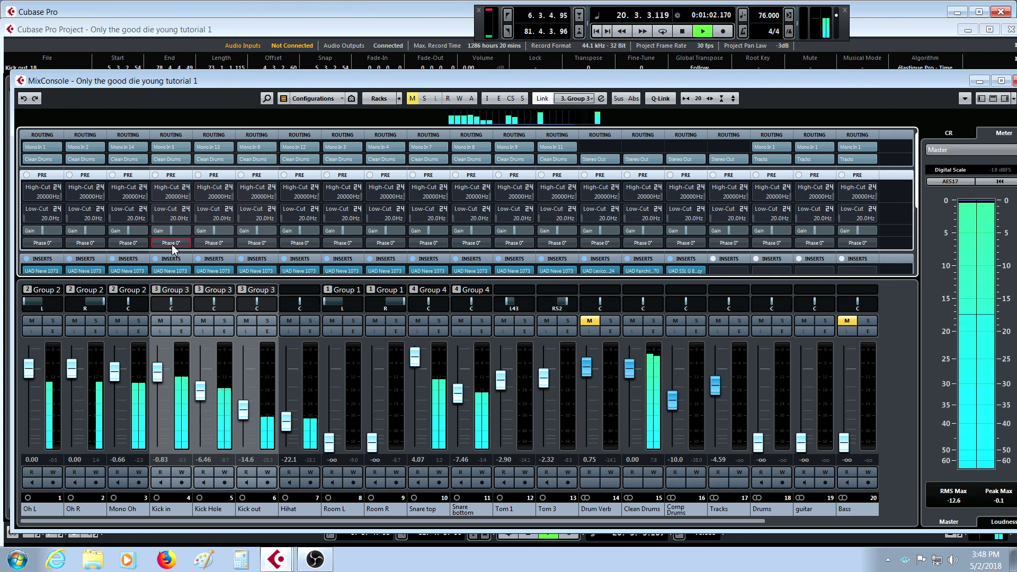
key(space)
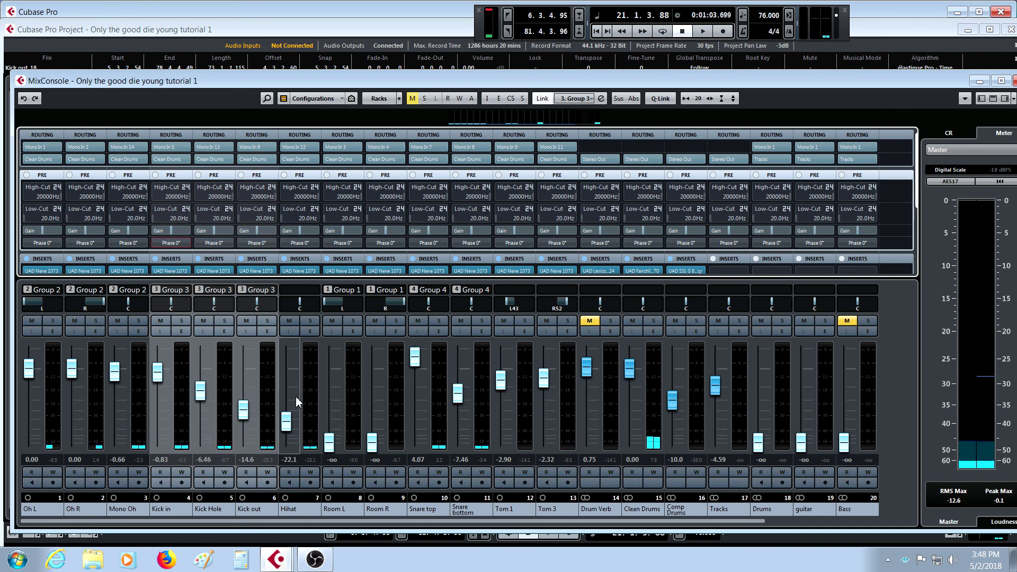
Step: Return to the project window and play from the left locator to find a snare hit in bar 7
click(320, 24)
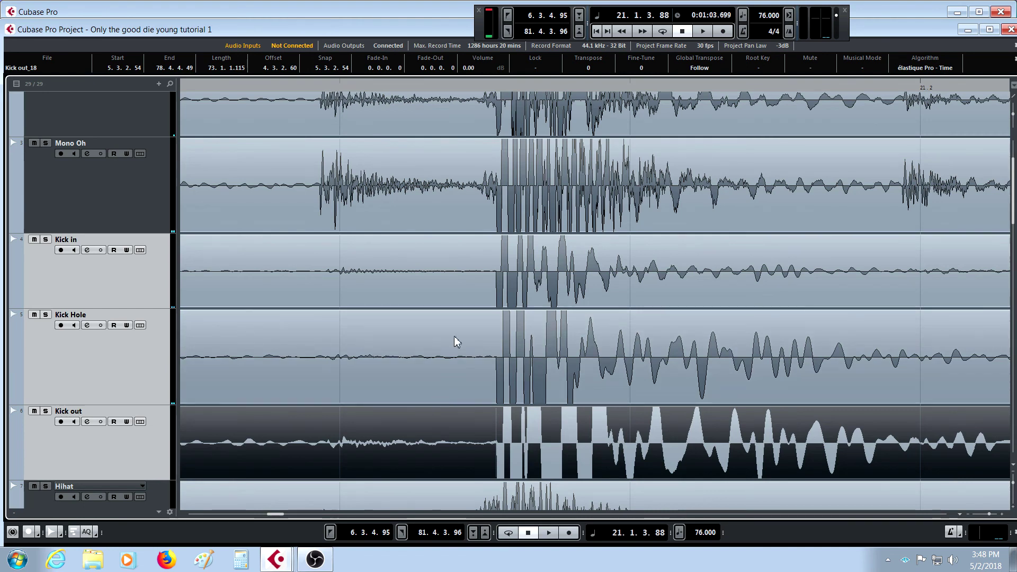
scroll(485, 312, down, 3)
scroll(240, 247, down, 2)
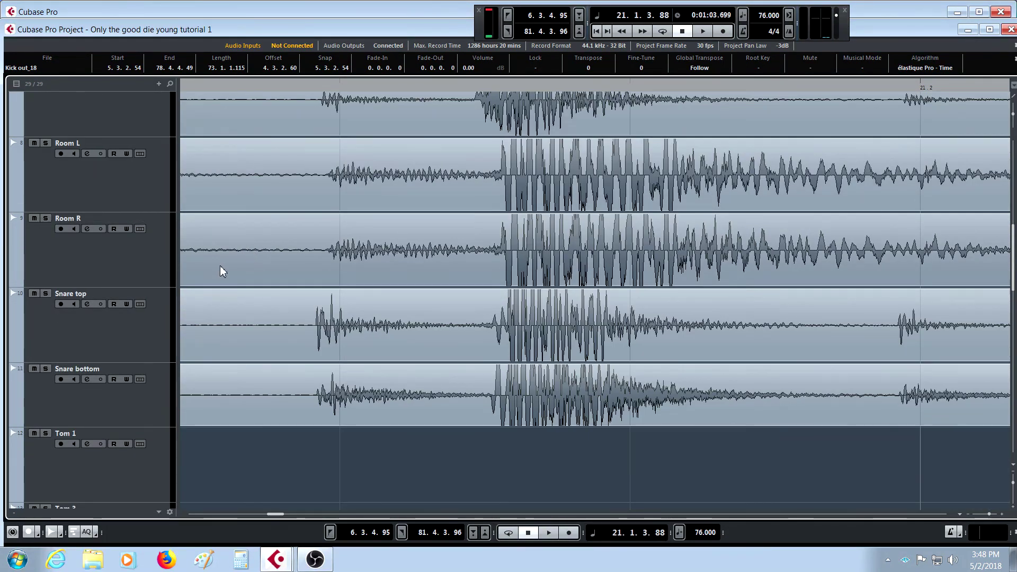
click(155, 316)
click(148, 373)
key(KP_1)
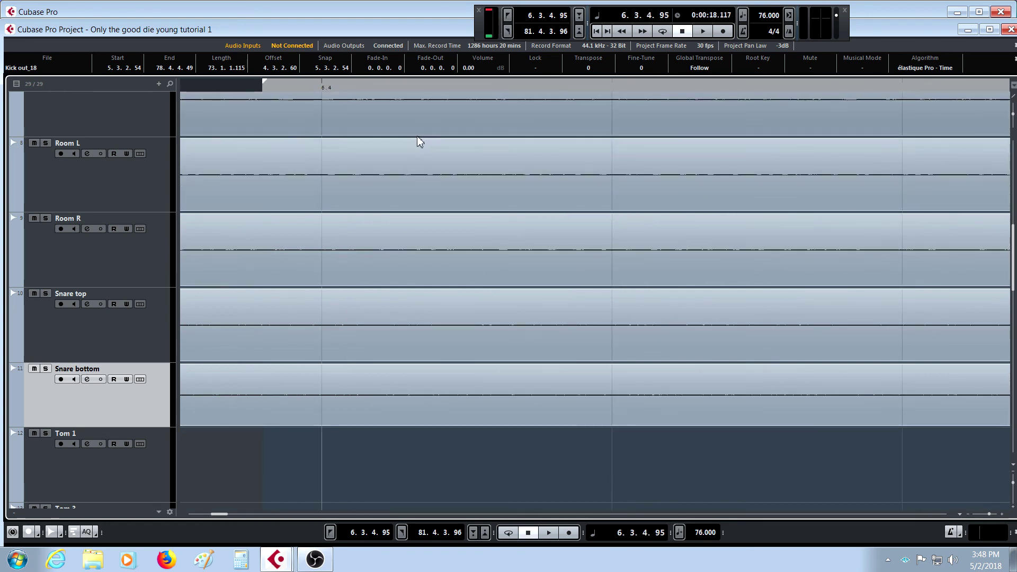
key(space)
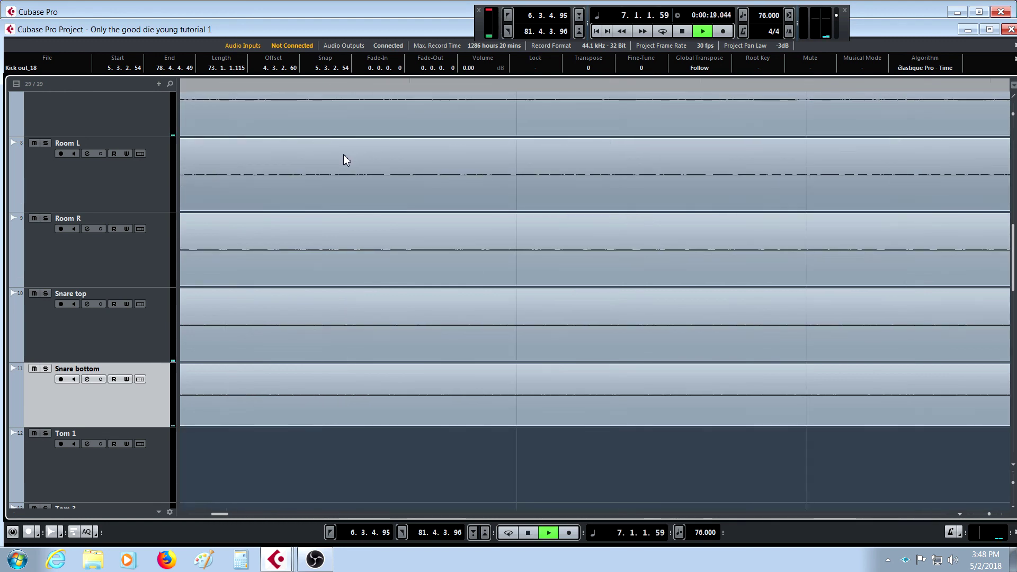
key(space)
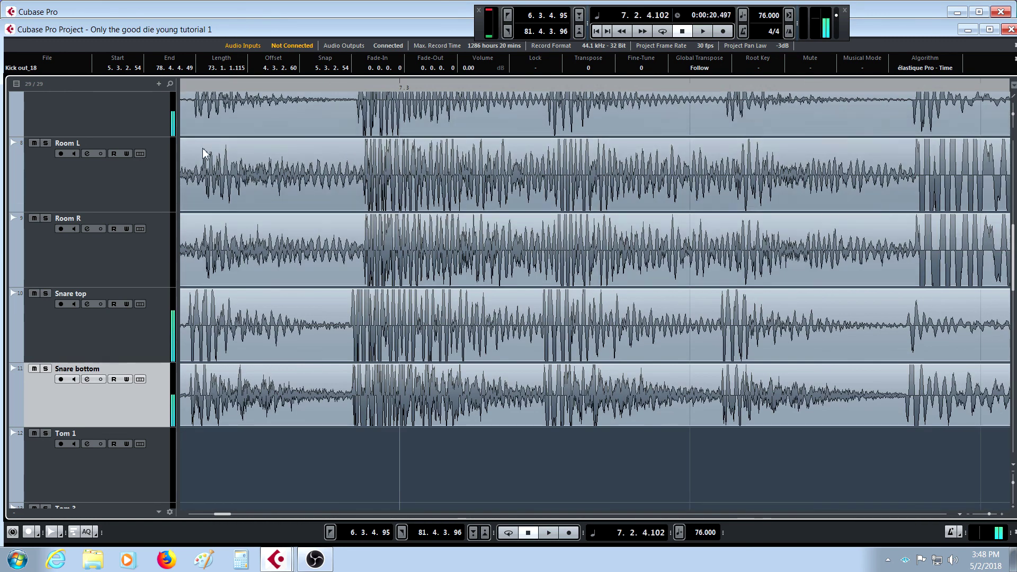
Step: Examine the Snare top and Snare bottom attacks at 7.2.3 with the displayed waveform height reduced
drag(194, 89, 172, 99)
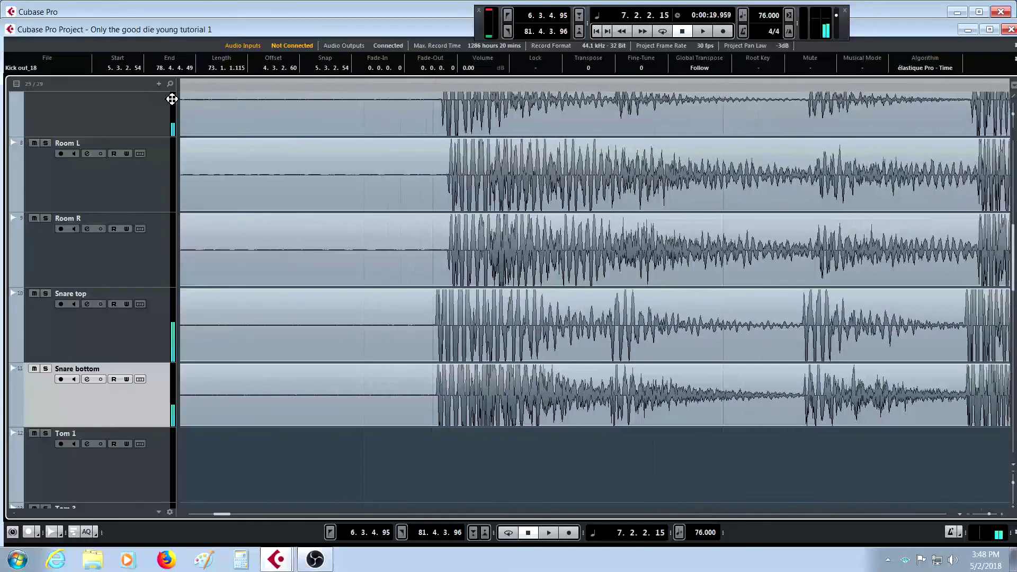
drag(445, 87, 392, 188)
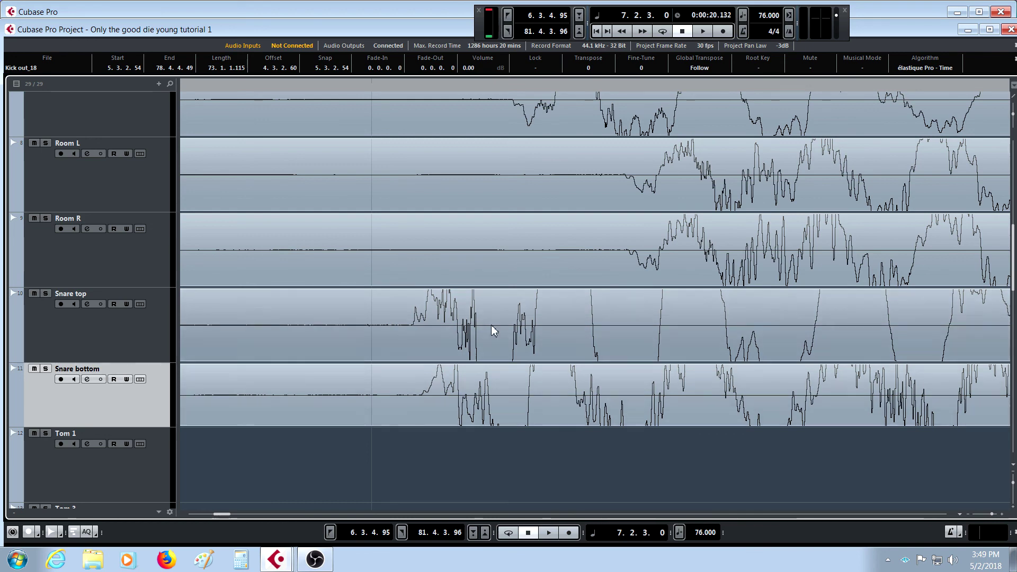
drag(1015, 119, 1015, 124)
key(g)
key(g)
key(g)
key(g)
key(g)
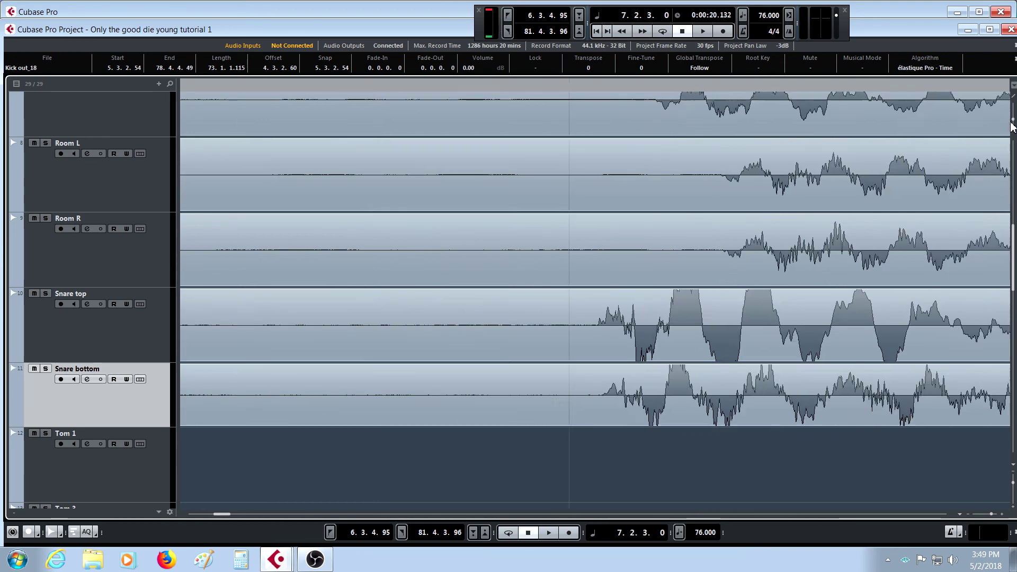
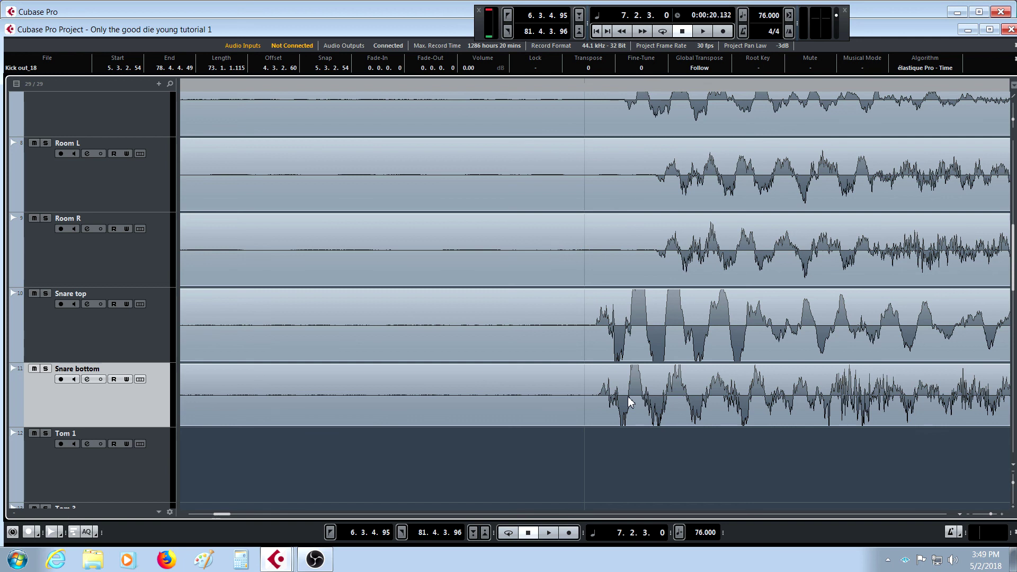
Step: Reorder the track list so Snare top and Snare bottom sit directly below Mono Oh
click(33, 369)
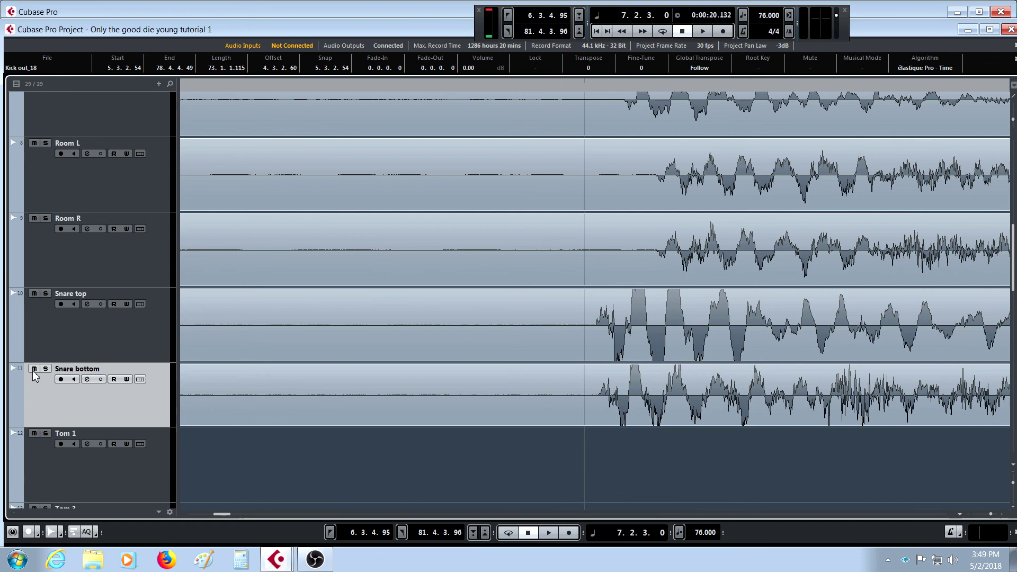
click(59, 329)
shift+click(73, 396)
drag(72, 395, 154, 237)
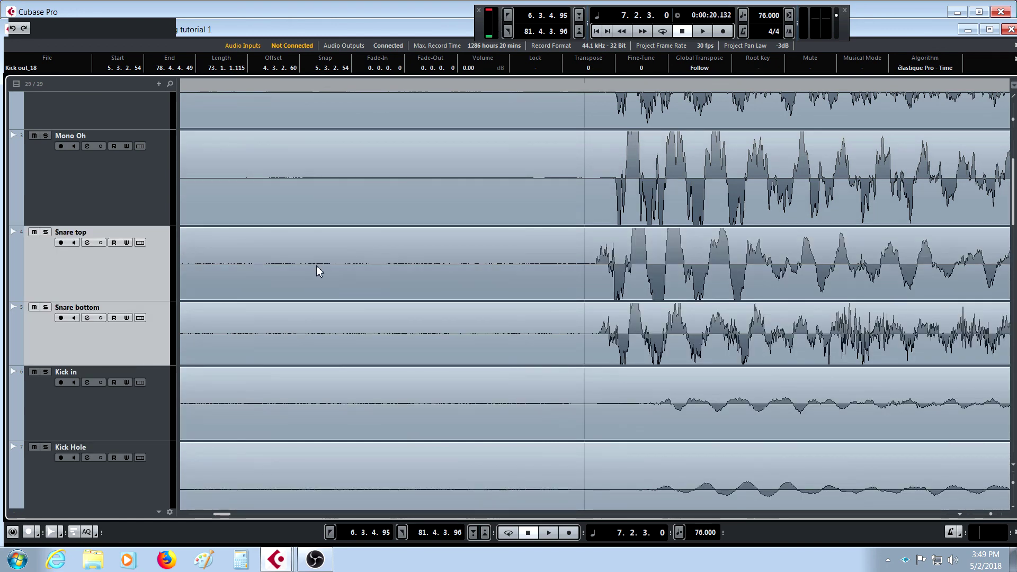
Step: Compare the snare waveforms with the overhead and kick tracks at the same hit
scroll(460, 256, up, 3)
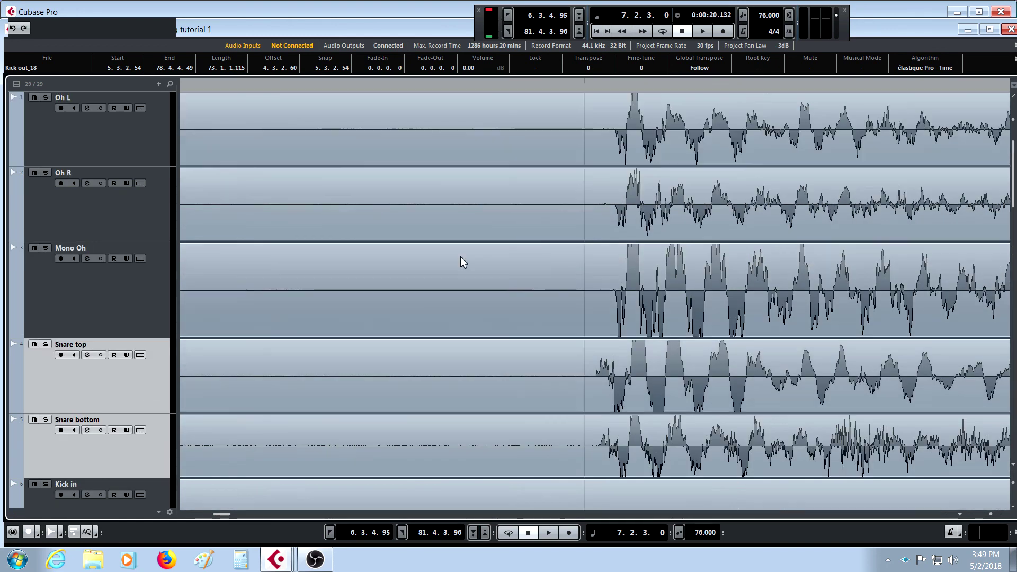
scroll(609, 294, down, 3)
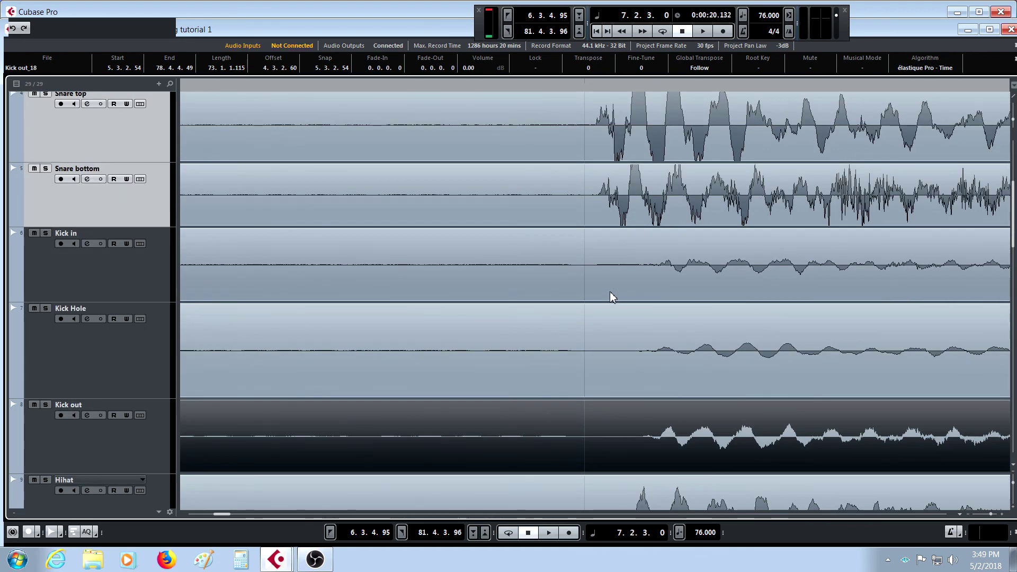
scroll(609, 294, down, 1)
scroll(608, 293, up, 2)
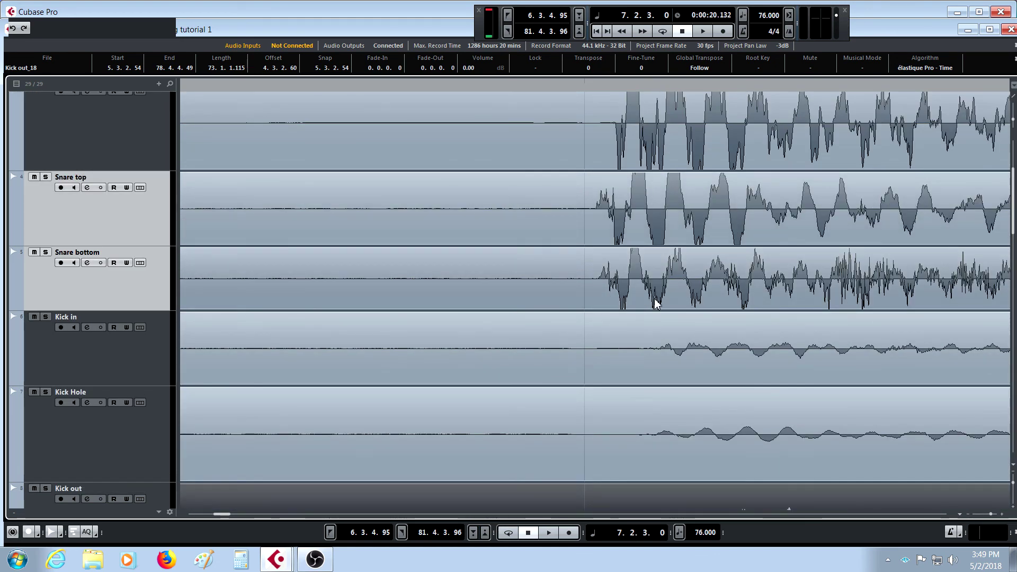
scroll(656, 302, down, 2)
scroll(658, 304, up, 2)
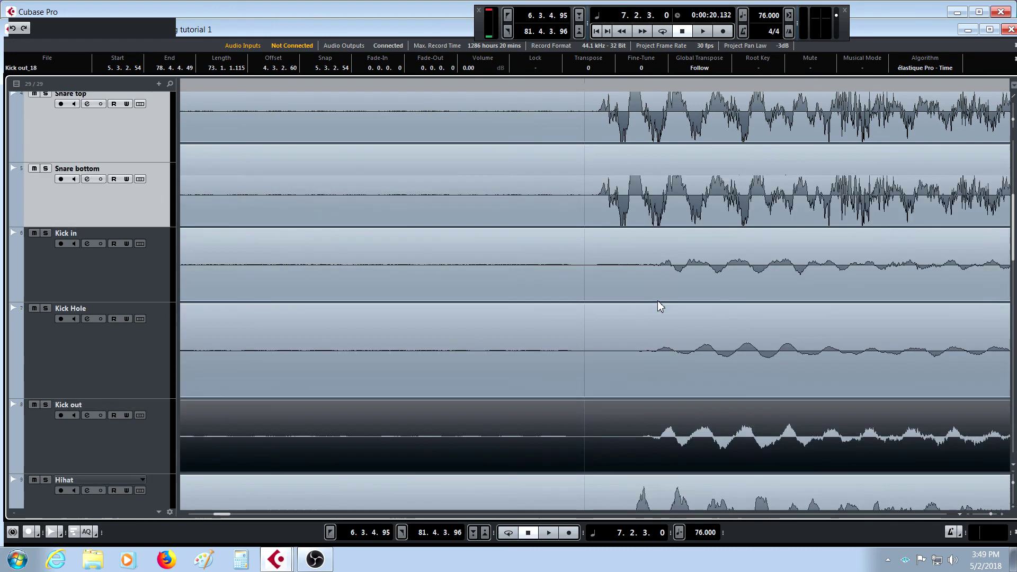
scroll(620, 225, up, 2)
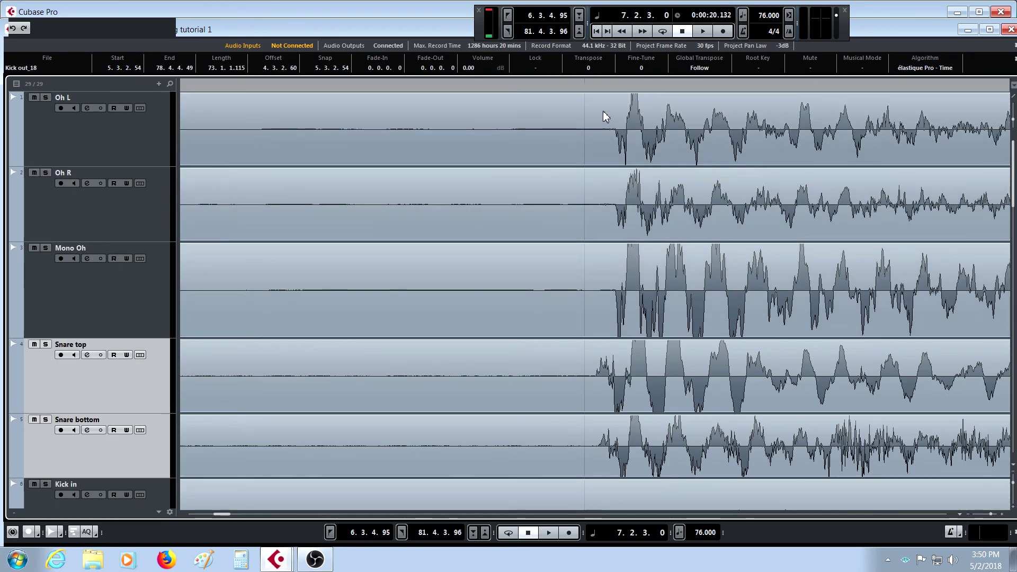
Step: Shift both snare events slightly later to line up with the overheads, and move Snare bottom slightly back to match Snare top's attack
scroll(614, 107, up, 4)
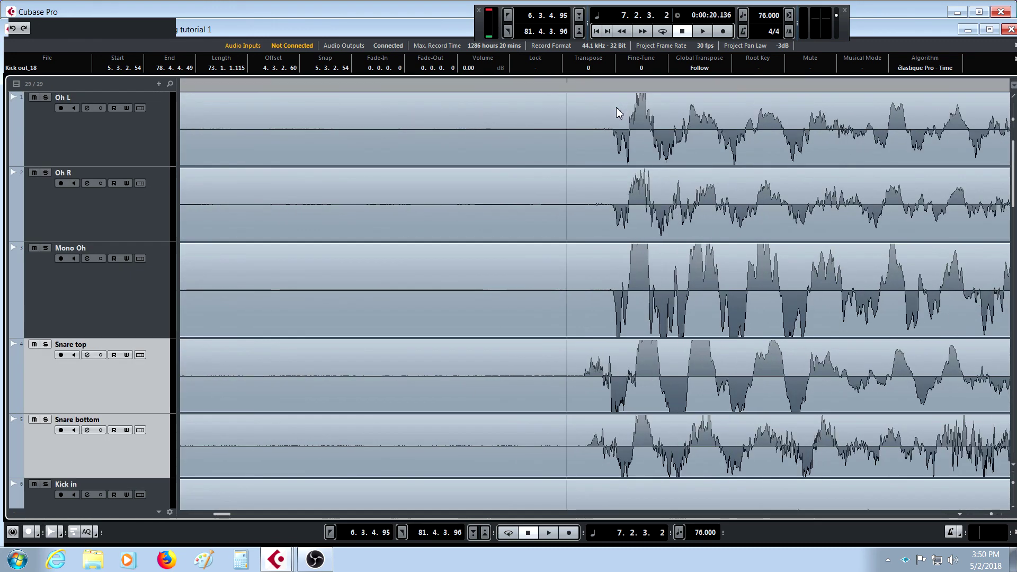
click(567, 363)
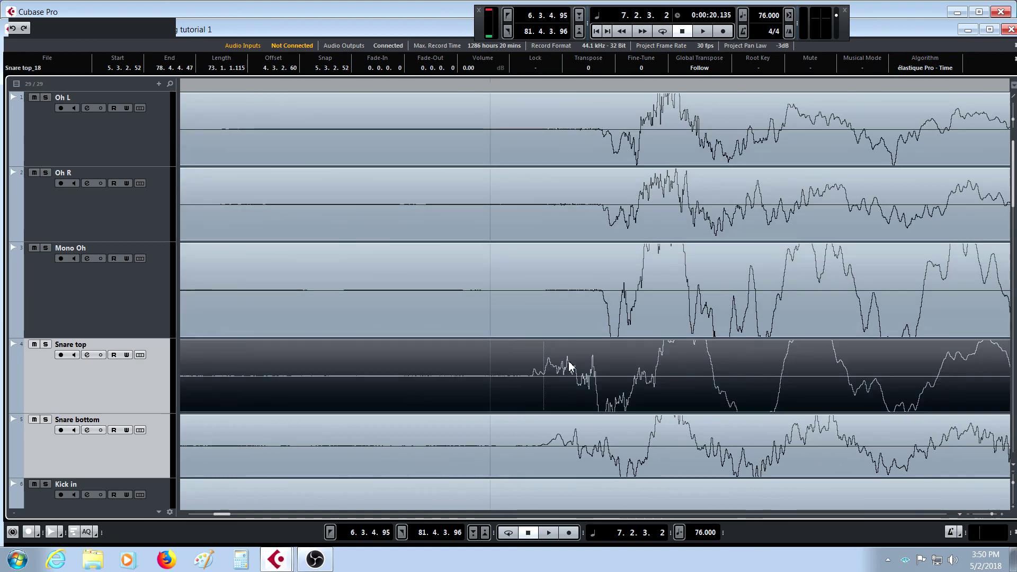
shift+click(574, 423)
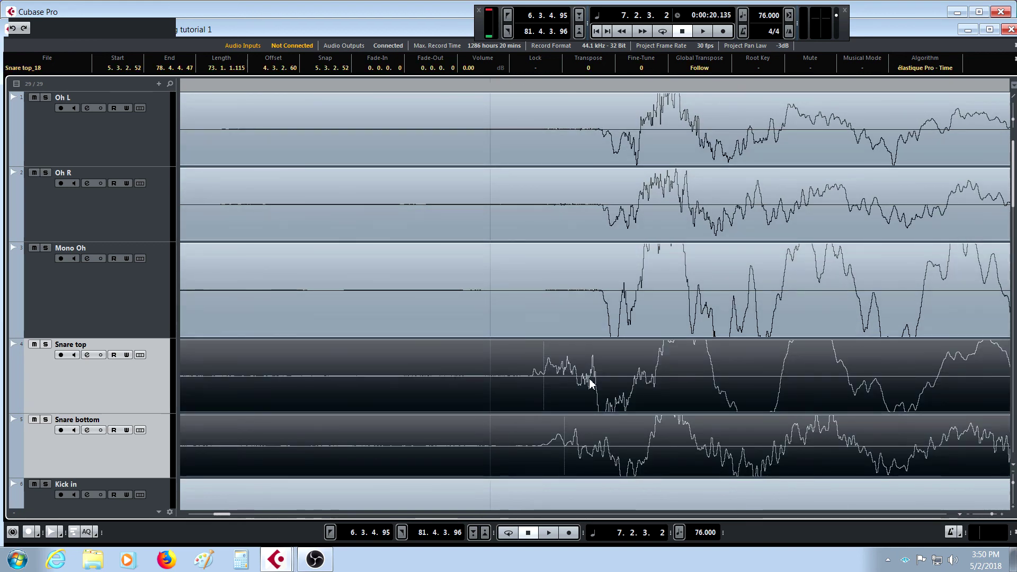
drag(595, 377, 658, 377)
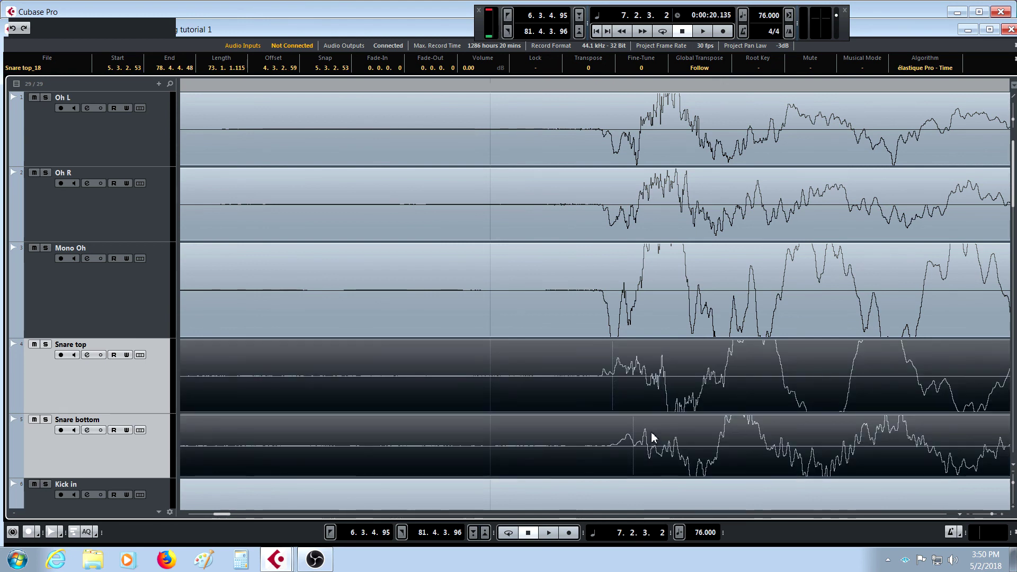
click(652, 436)
drag(654, 438, 650, 438)
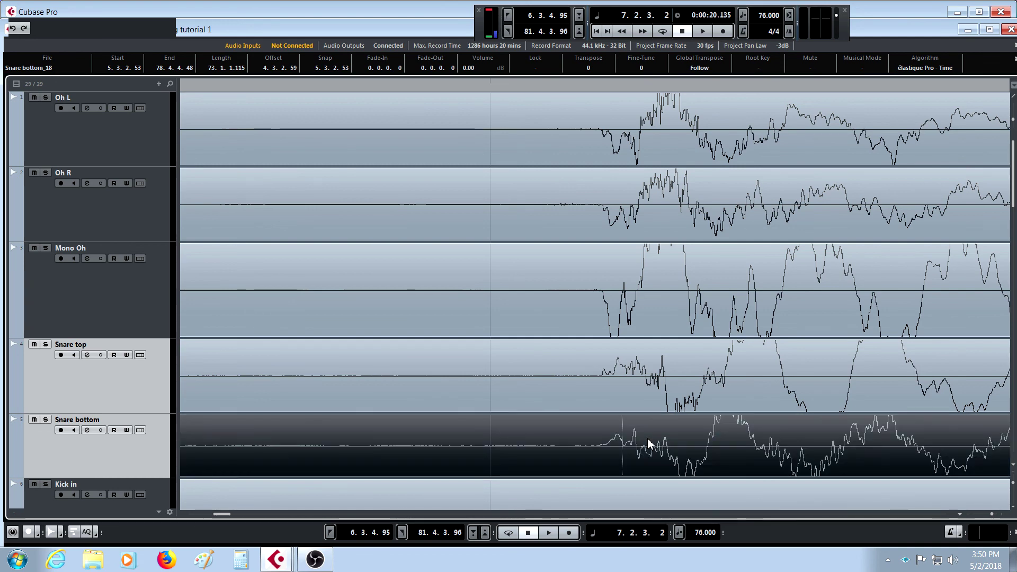
Step: Apply the Phase Reverse process to both the Snare top and Snare bottom events
click(634, 395)
shift+click(637, 424)
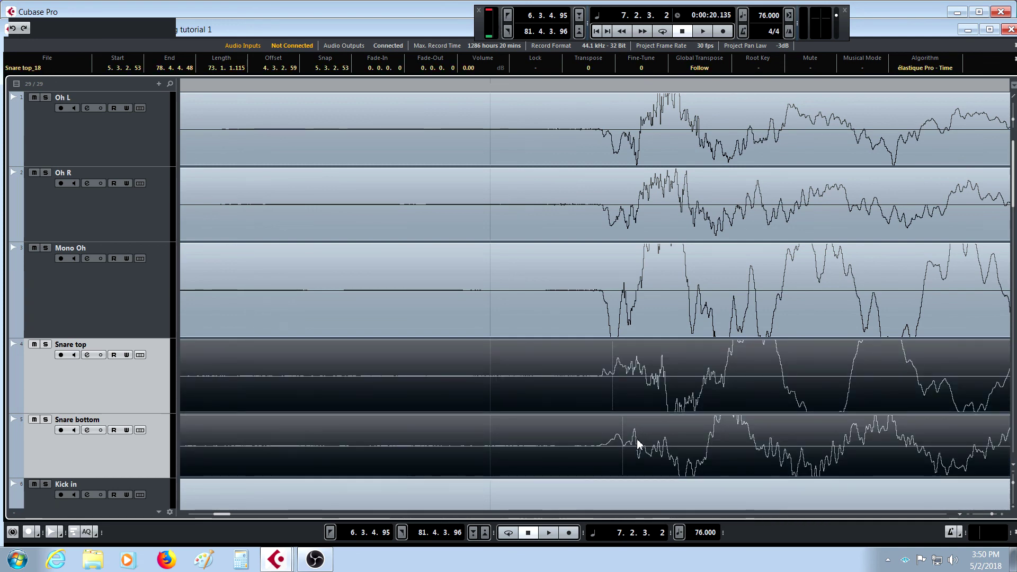
right_click(637, 438)
mouse_move(698, 389)
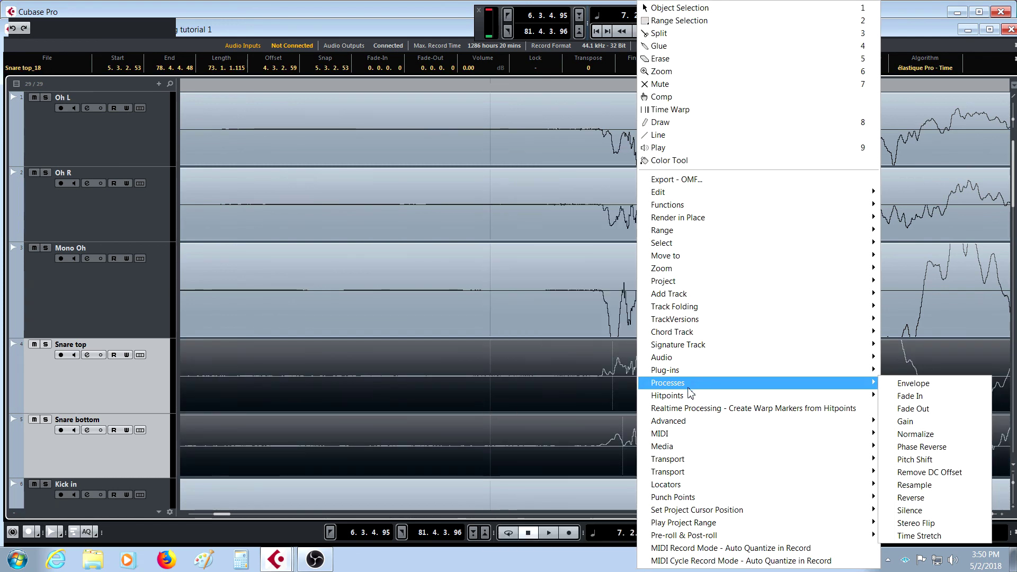
click(939, 449)
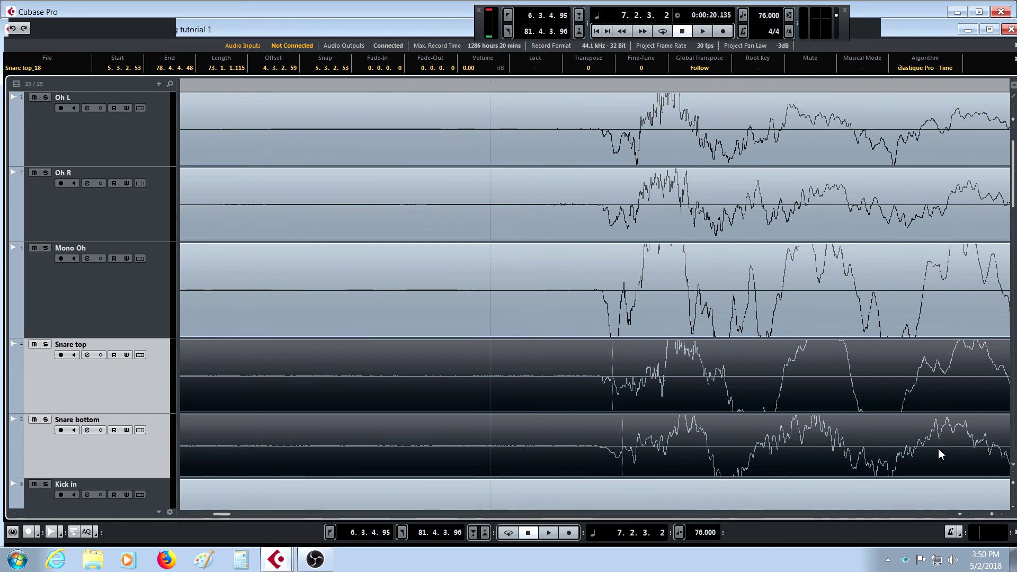
Step: Check the phase-reversed snare waveforms against the overheads over a wider time range
key(g)
key(g)
key(g)
key(g)
key(g)
key(g)
key(g)
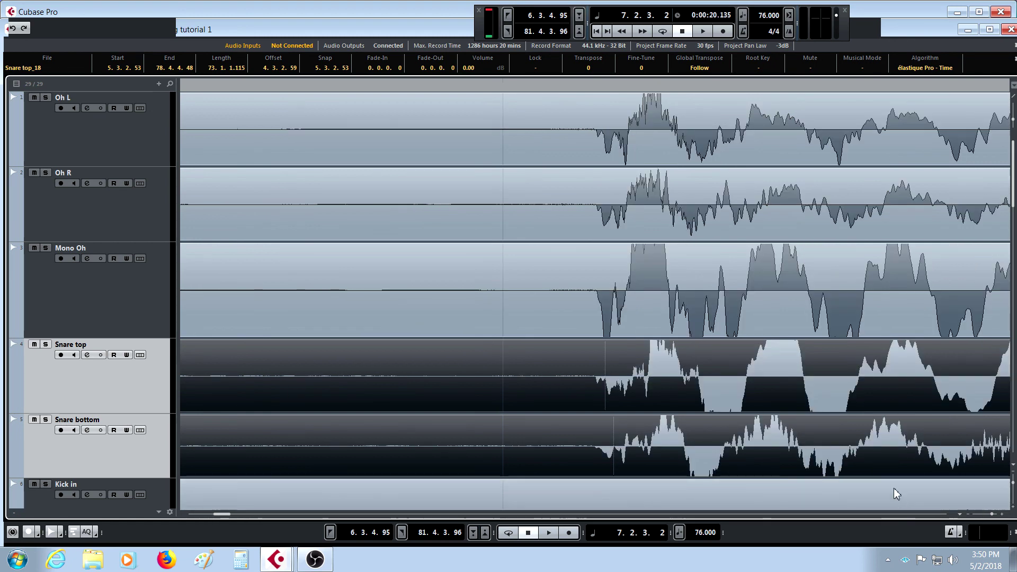
key(g)
key(g)
key(g)
key(g)
key(g)
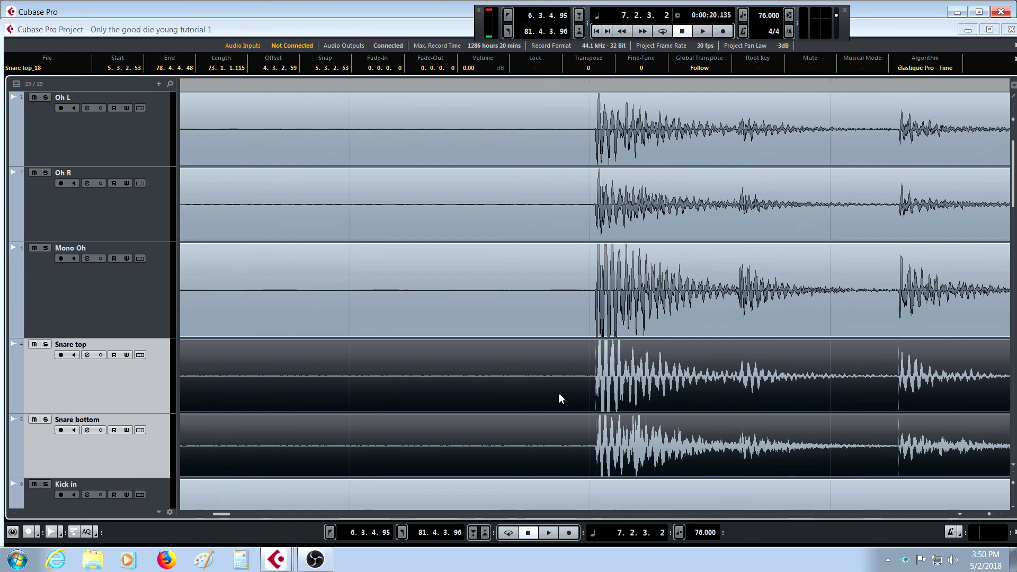
Step: Play the project with the MixConsole open and raise the linked snare faders to 4.36 on Snare top and -7.18 on Snare bottom
key(F3)
key(space)
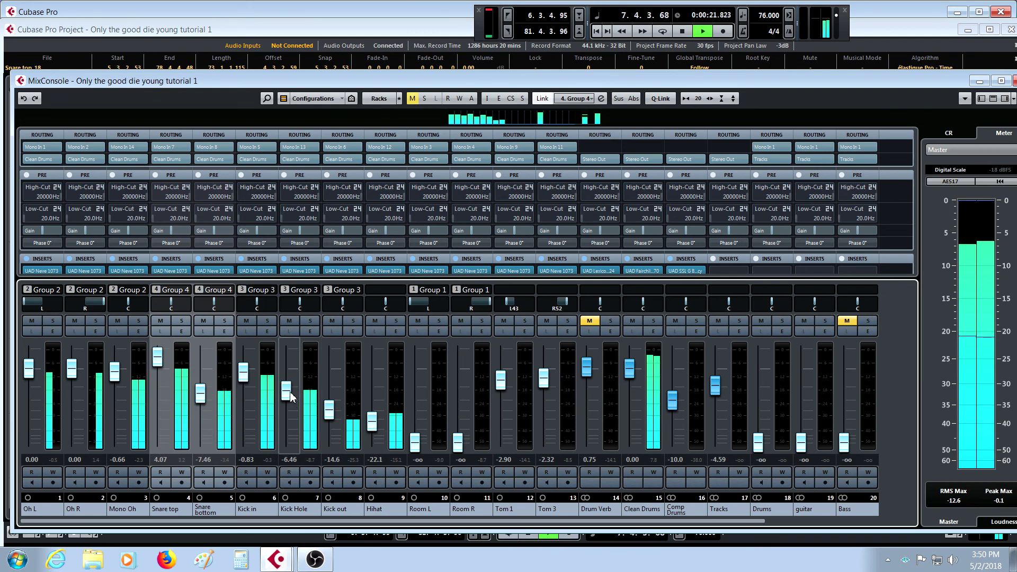
drag(166, 364, 165, 363)
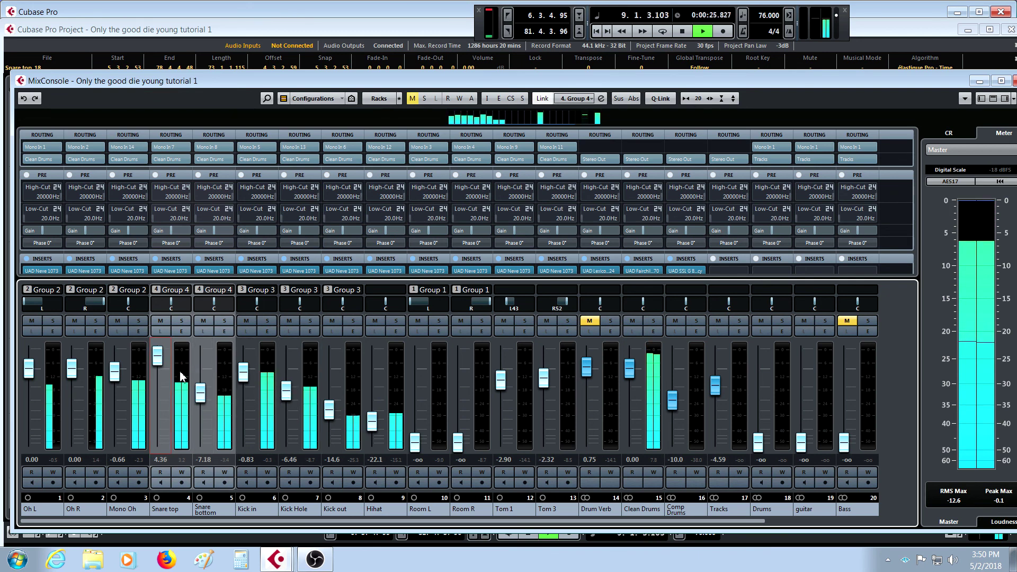
Step: Set the phase of the Snare top and Snare bottom channels to 180° during playback
click(170, 243)
click(213, 243)
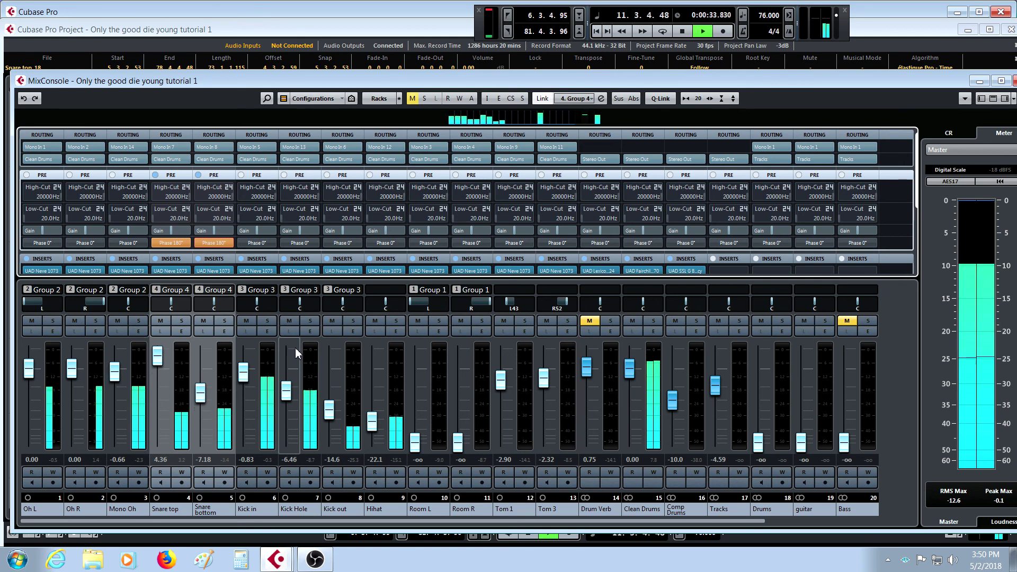
Step: Compare the snare by ear, switching the Snare top and Snare bottom channels to phase 0° and back to 180°
click(182, 243)
click(214, 243)
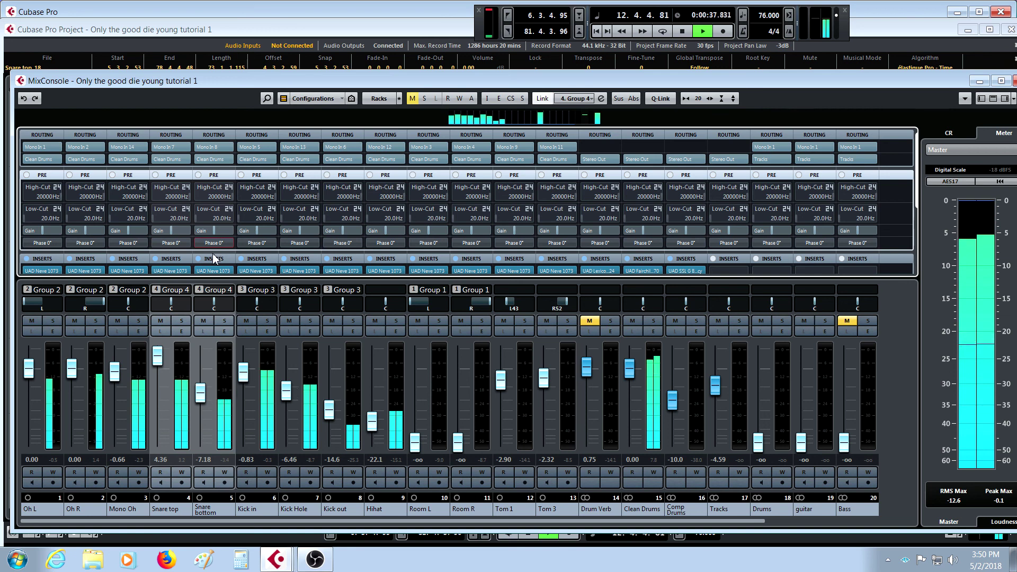
key(space)
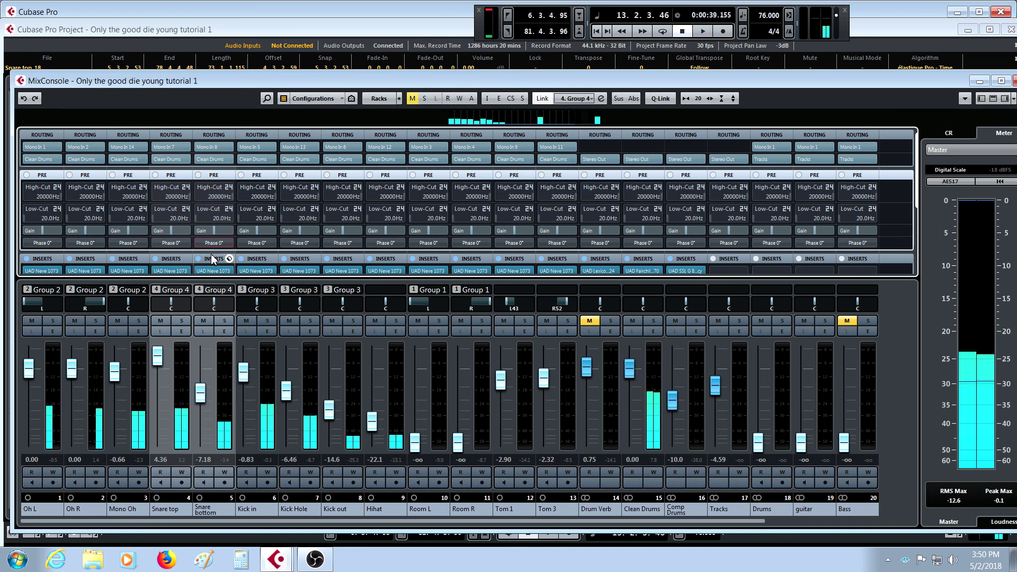
click(170, 243)
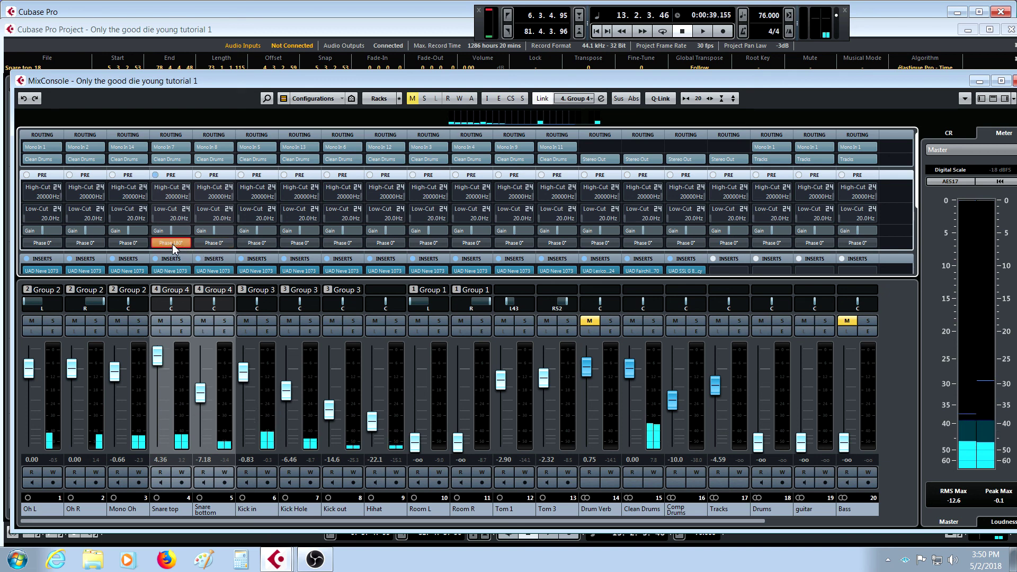
click(207, 244)
key(space)
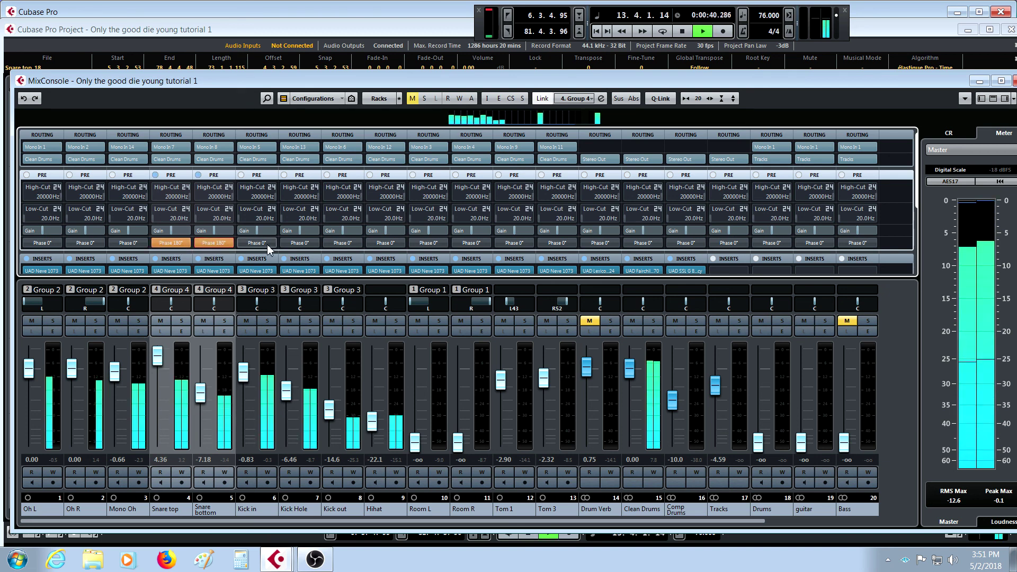
Step: During playback, audition Kick in, Kick Hole and Kick out at phase 180° and return all three to 0°
click(265, 244)
click(297, 243)
click(341, 243)
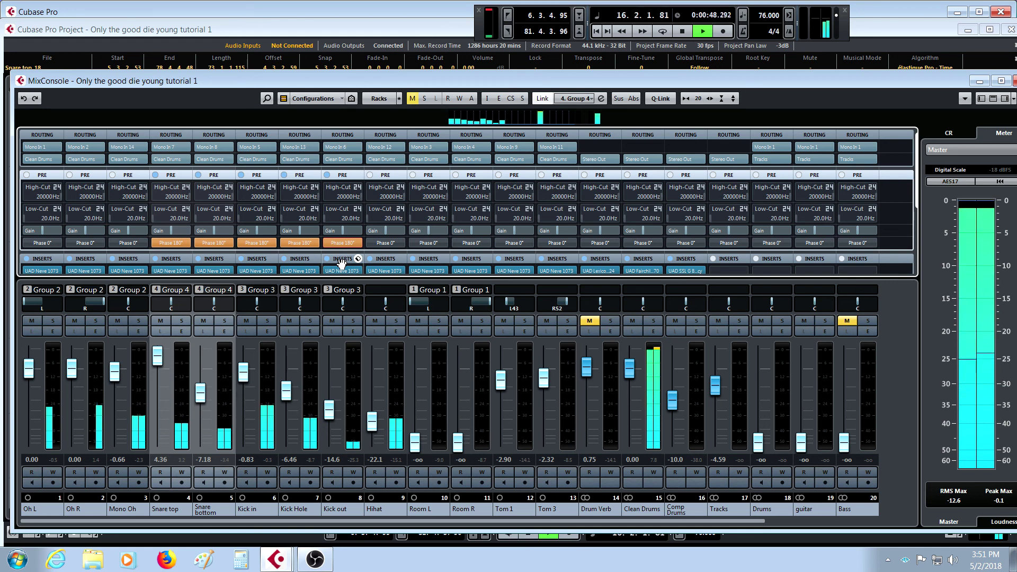
click(262, 243)
click(300, 243)
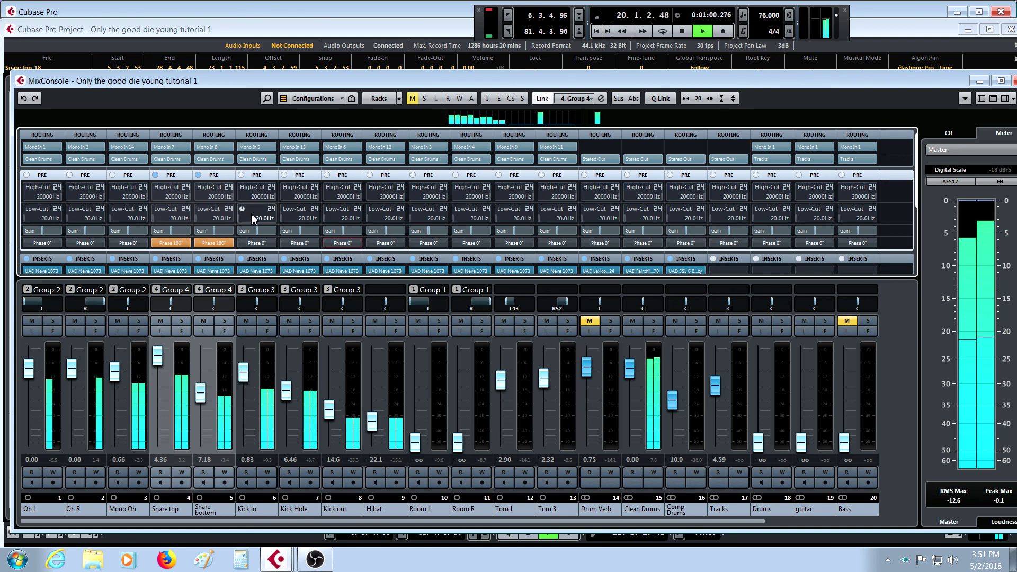
Step: Return the Snare bottom and Snare top channels to phase 0° and stop playback
click(214, 243)
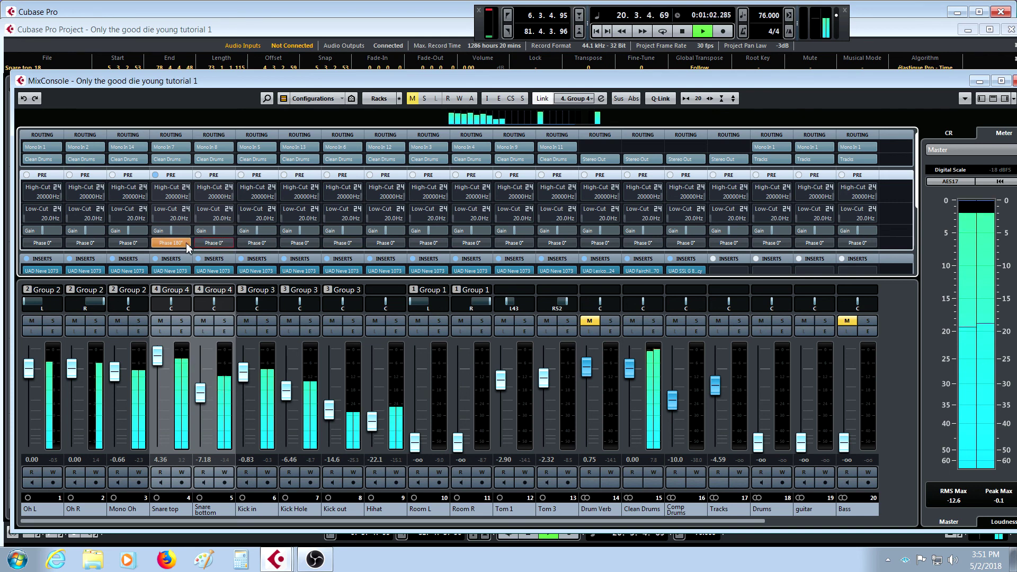
click(171, 243)
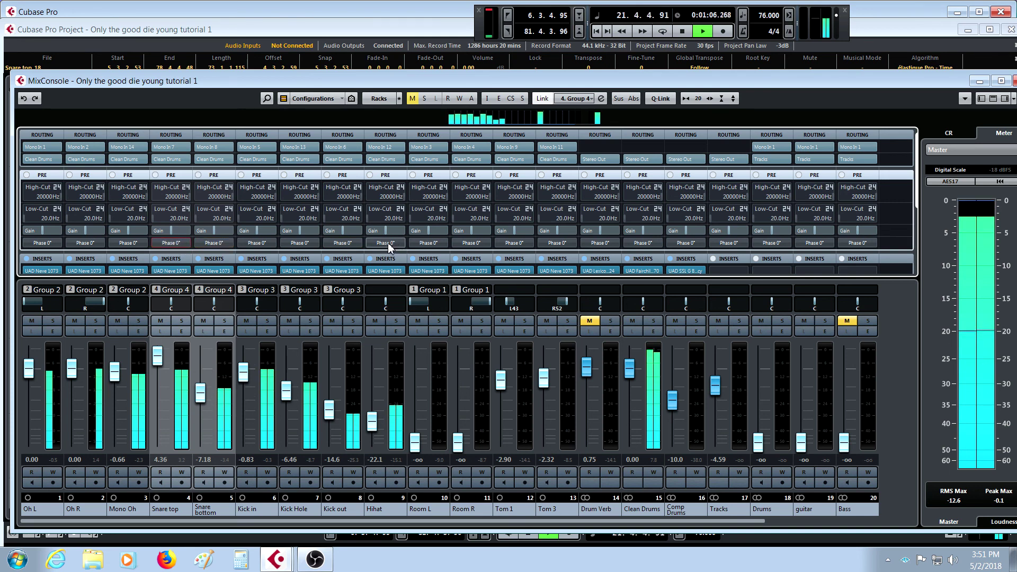
key(space)
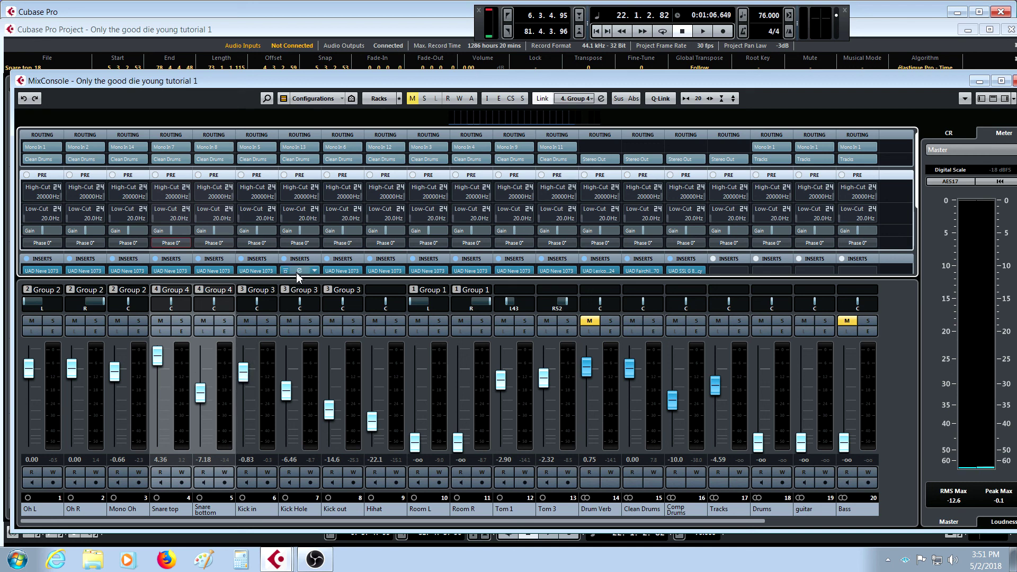
Step: Nudge the linked Kick in fader to -0.66 and compare both snare channels at phase 180° and 0° during playback
click(243, 374)
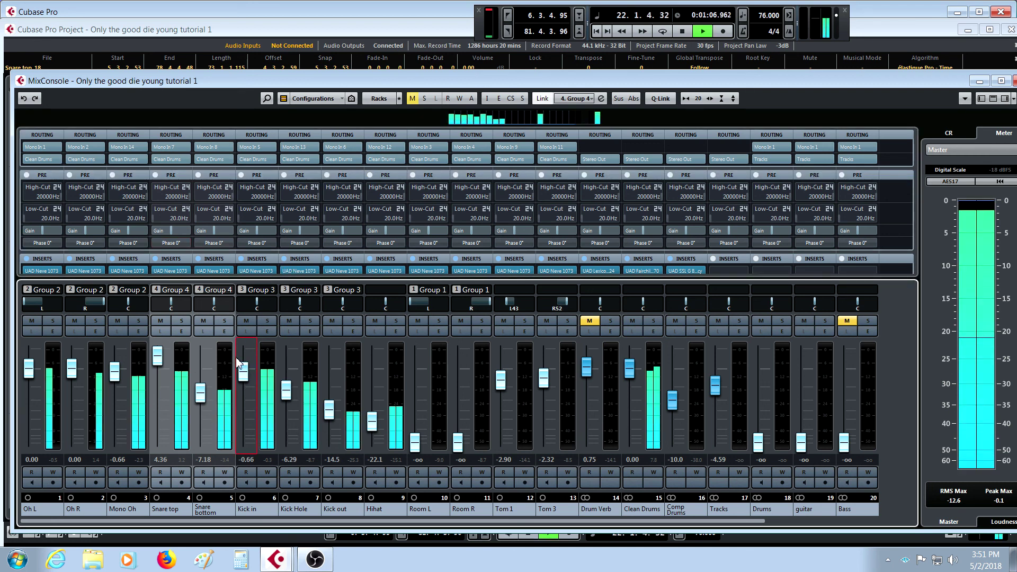
click(171, 243)
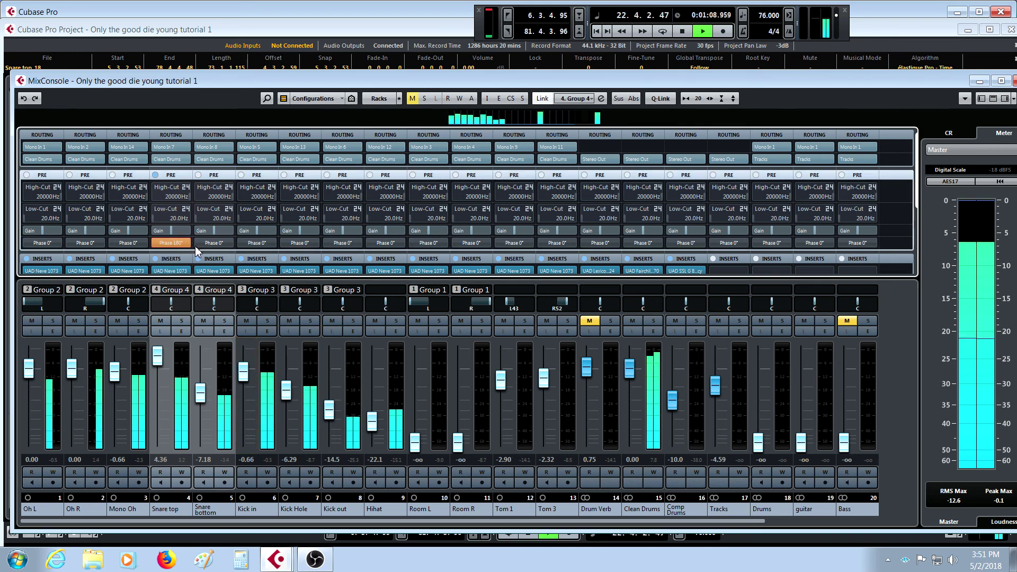
click(214, 242)
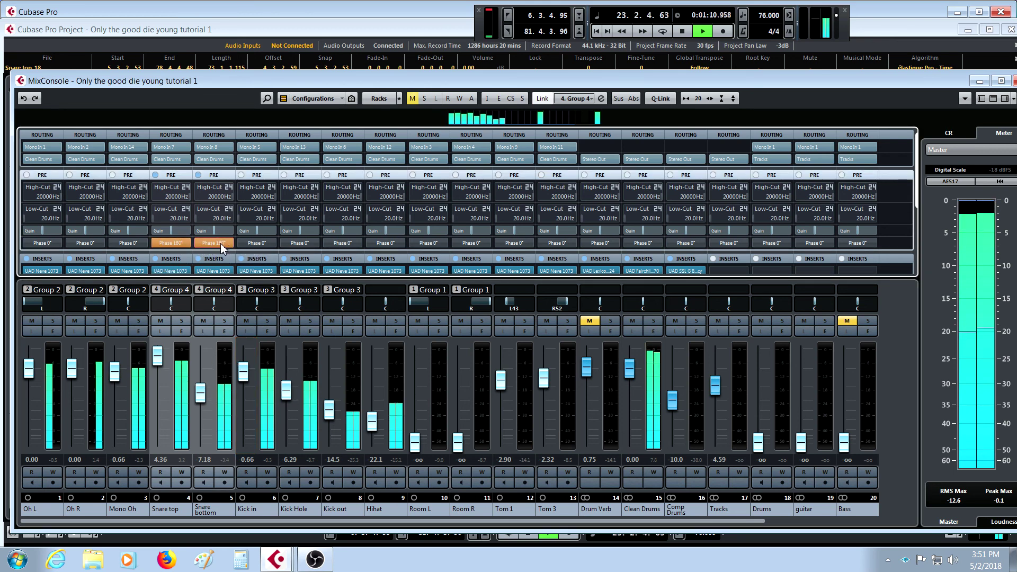
click(214, 242)
click(170, 242)
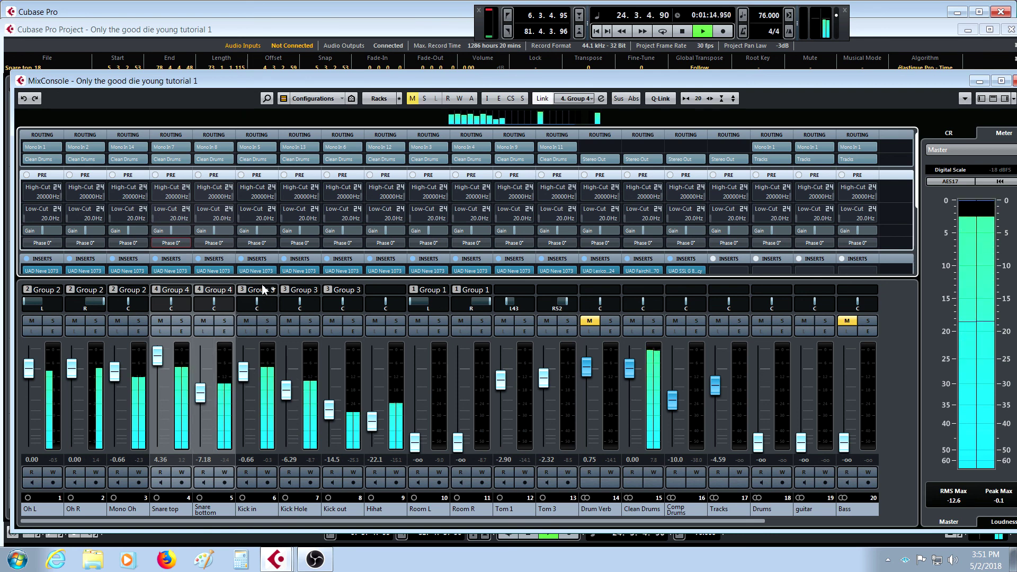
Step: Compare the three kick channels at phase 180° against 0° by ear, leaving them at 0°
click(266, 244)
click(300, 243)
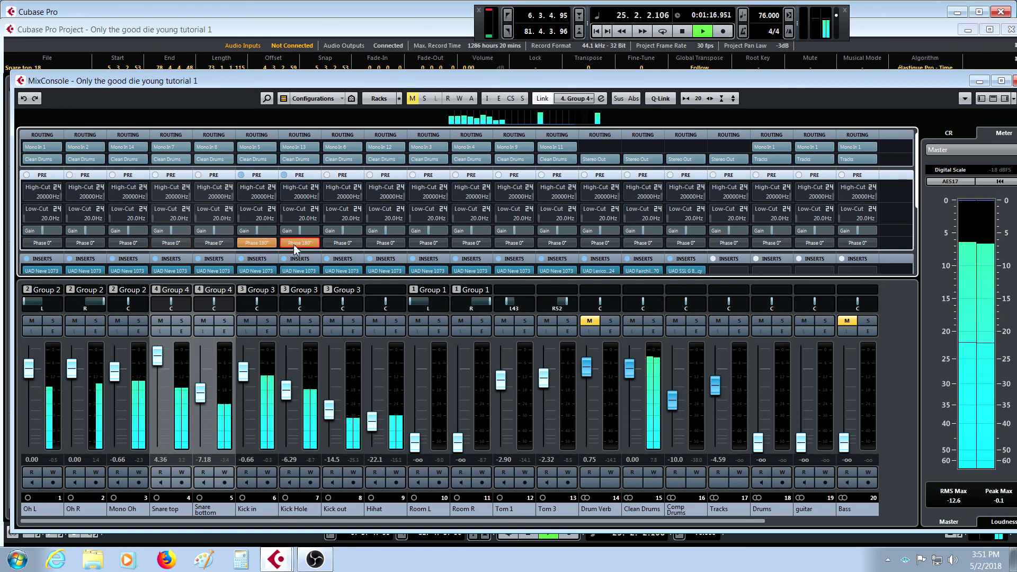
click(343, 243)
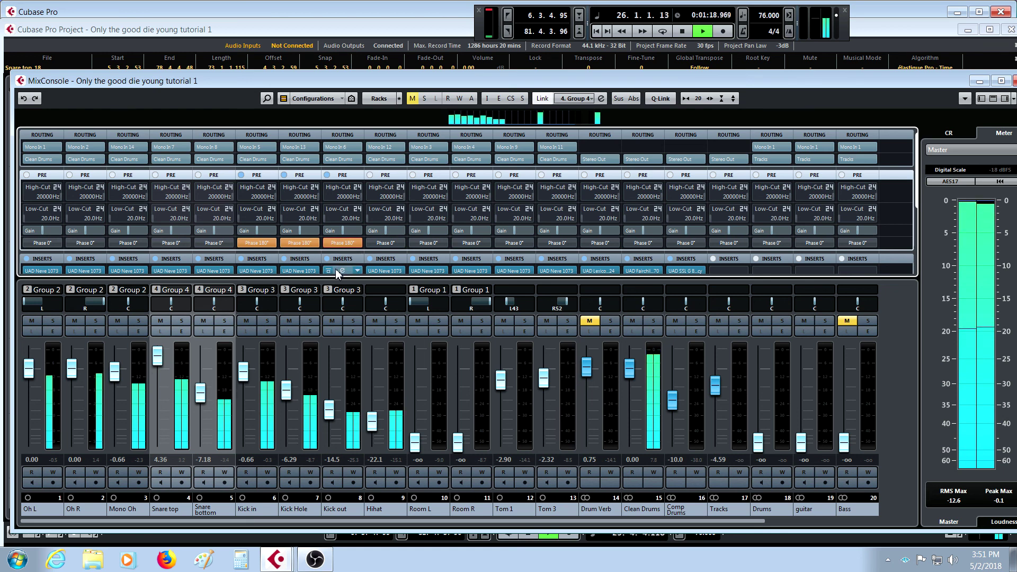
key(space)
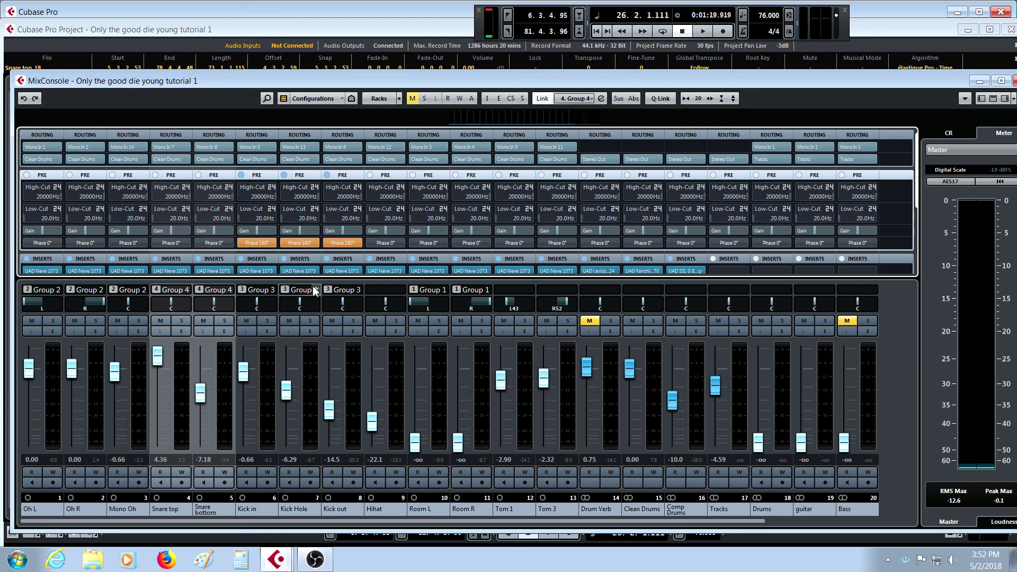
click(257, 243)
click(299, 243)
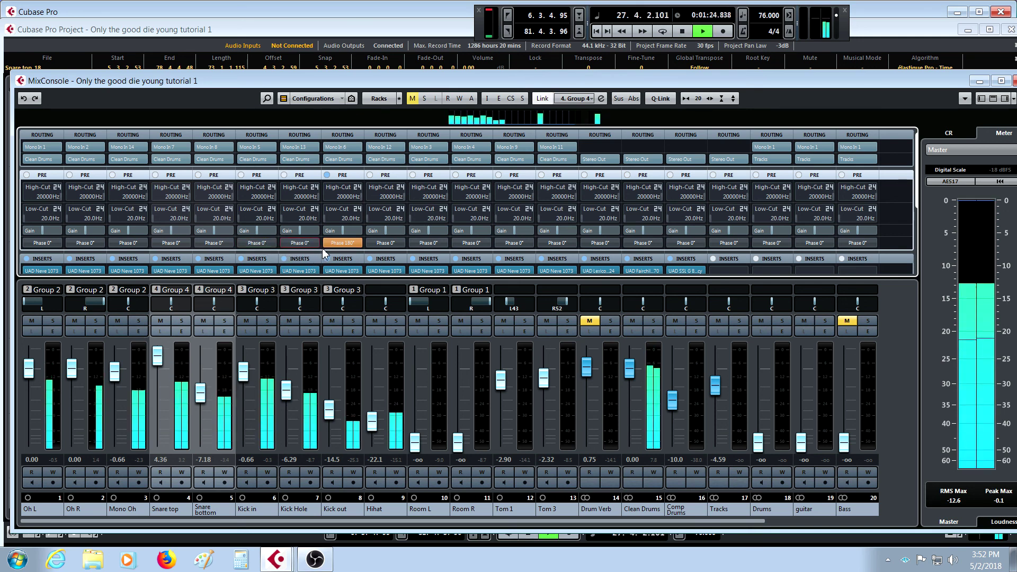
click(342, 243)
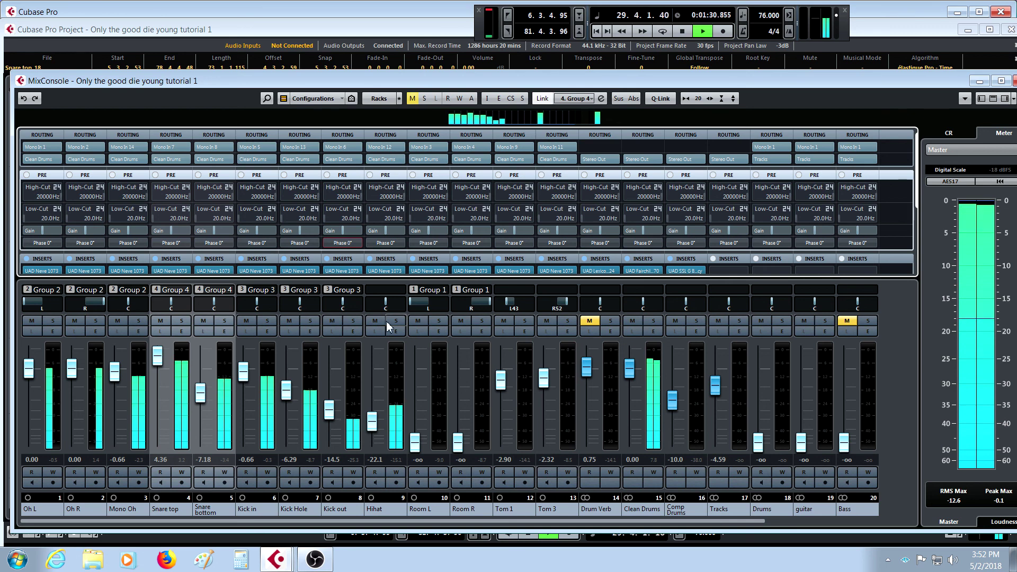
Step: Raise the linked kick faders to 2.12 on Kick in, -3.51 on Kick Hole and -11.7 on Kick out, and stop playback
drag(246, 375, 246, 369)
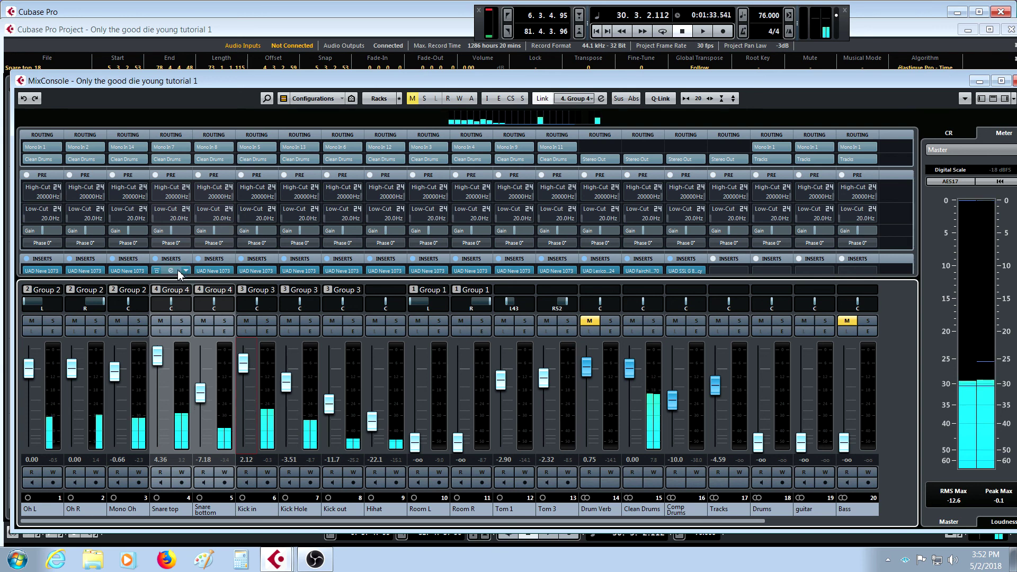
key(space)
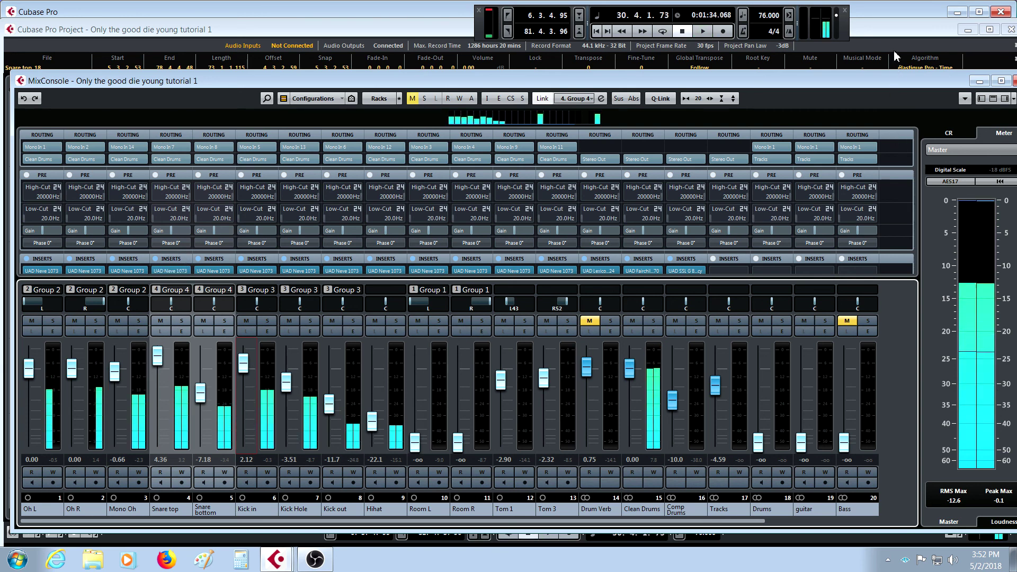
Step: Return from the mixer to the project window and locate the Tom 1 event in bar 47
key(F3)
scroll(704, 210, down, 3)
scroll(699, 208, up, 3)
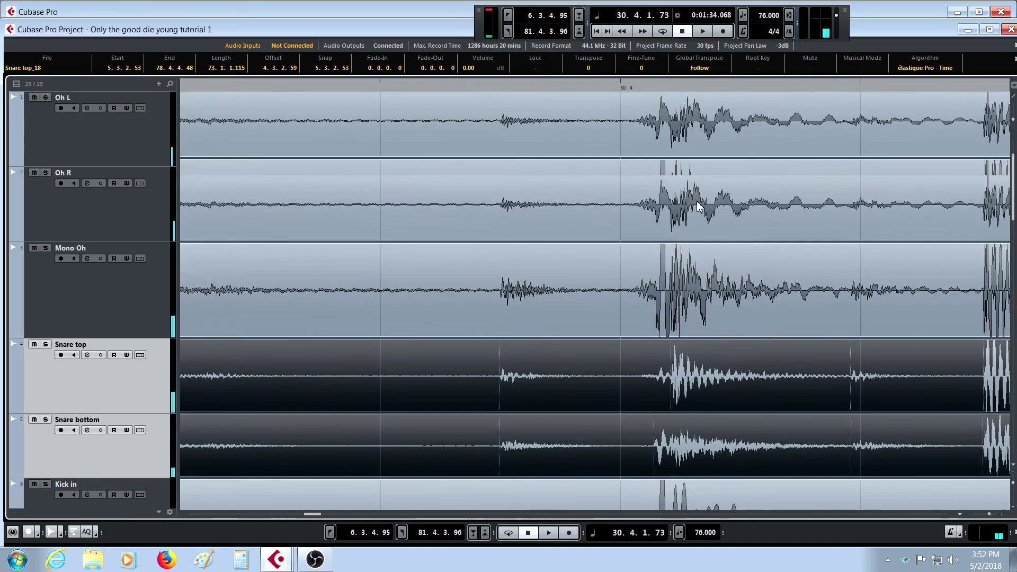
scroll(646, 205, down, 9)
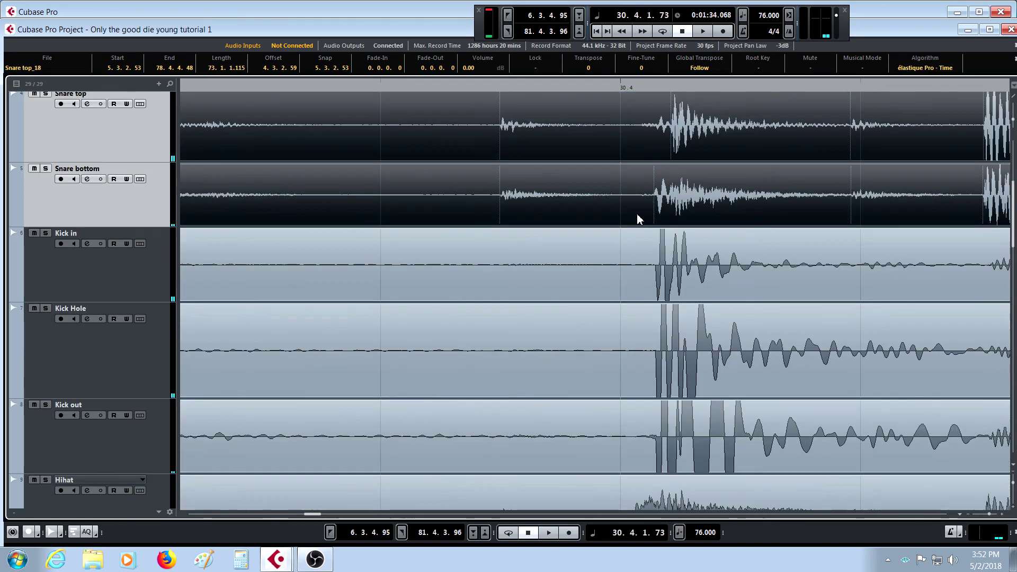
scroll(629, 223, up, 3)
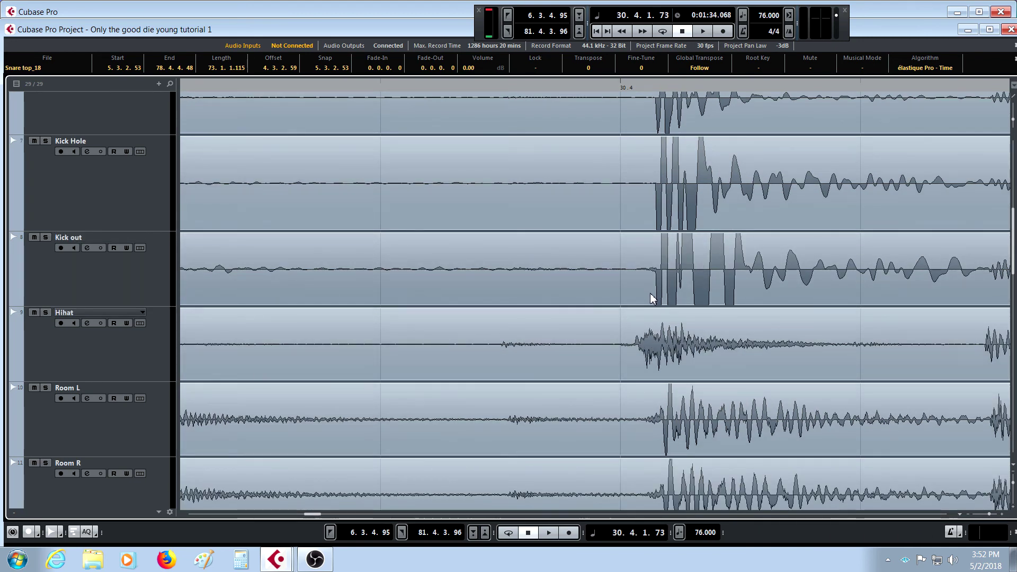
scroll(653, 290, down, 5)
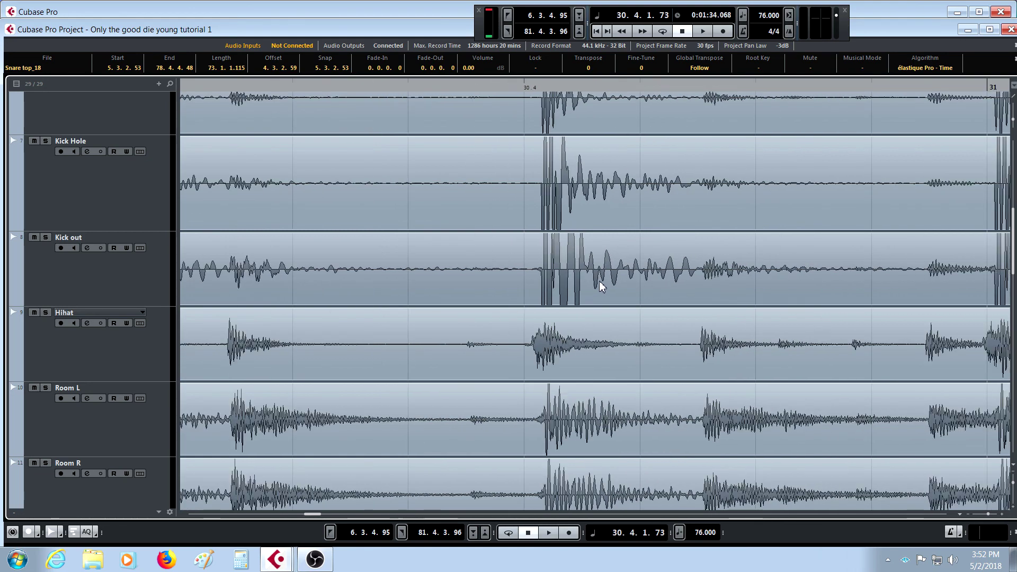
scroll(601, 286, down, 3)
scroll(596, 276, down, 10)
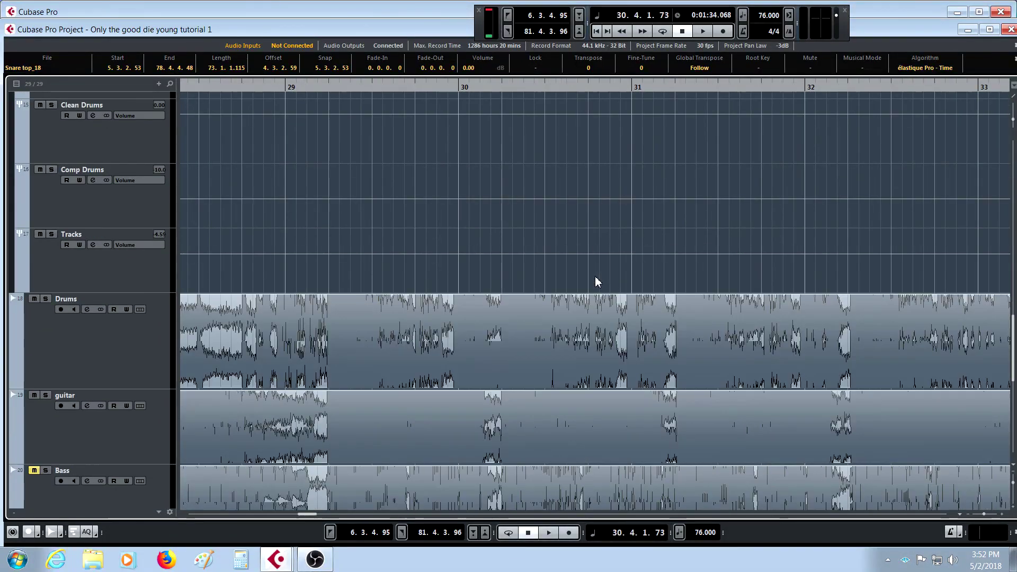
scroll(594, 277, up, 5)
scroll(593, 281, down, 6)
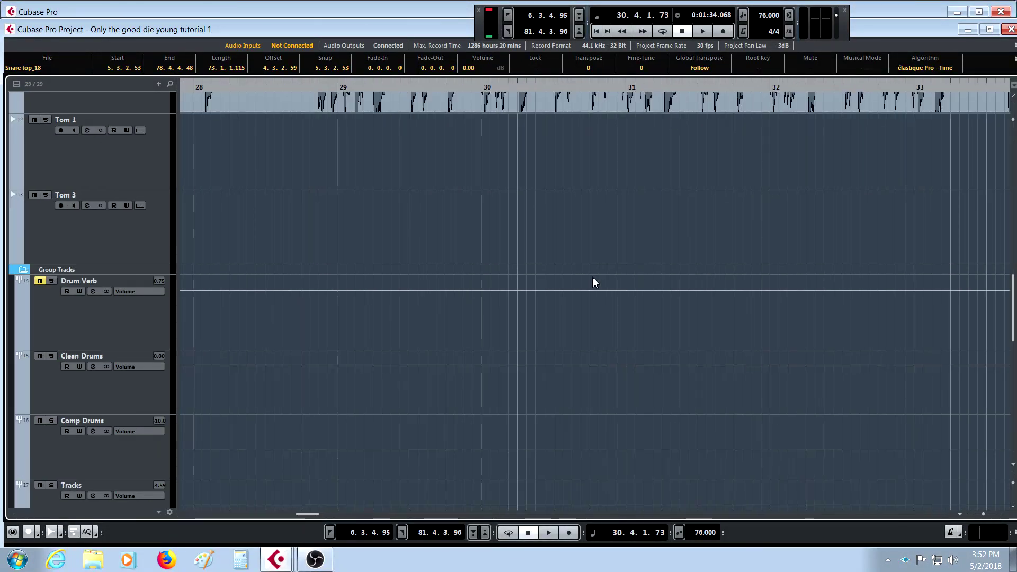
drag(870, 86, 881, 183)
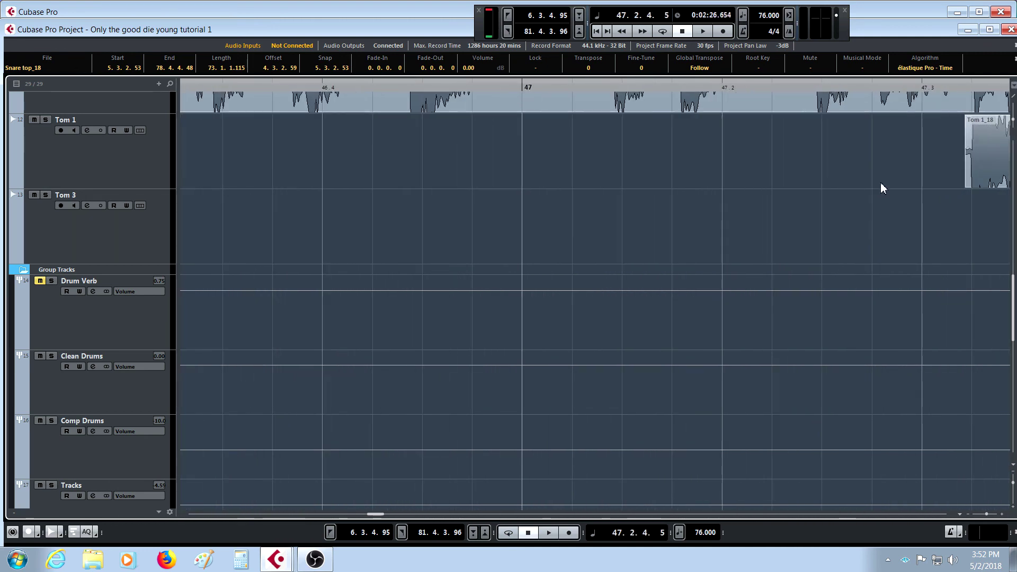
Step: Trim the start of the Tom 1 event to 47.3.1.114, just before the hit, with a 0.0.0.1 fade-in
drag(954, 192, 772, 181)
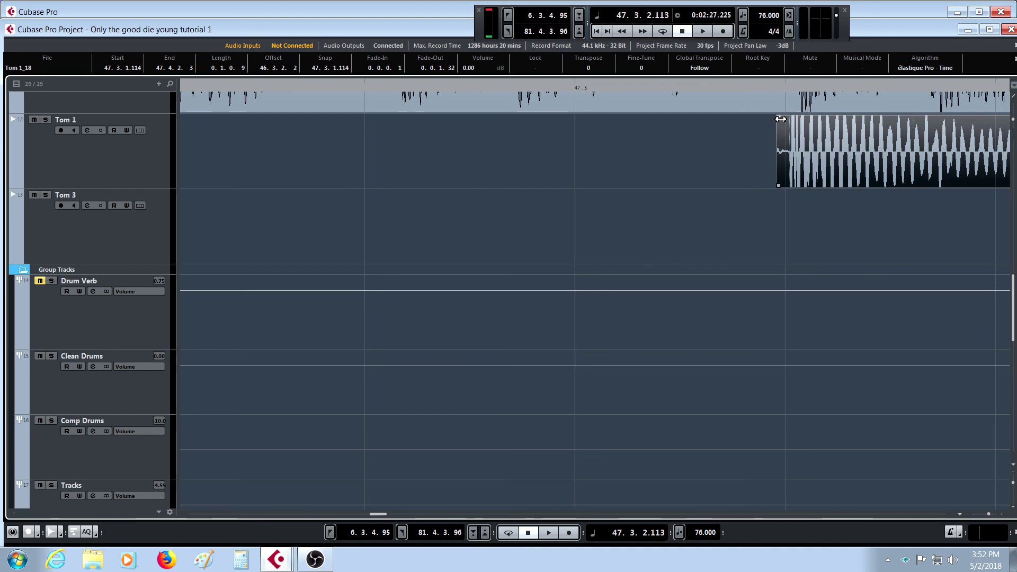
drag(792, 94, 778, 117)
key(g)
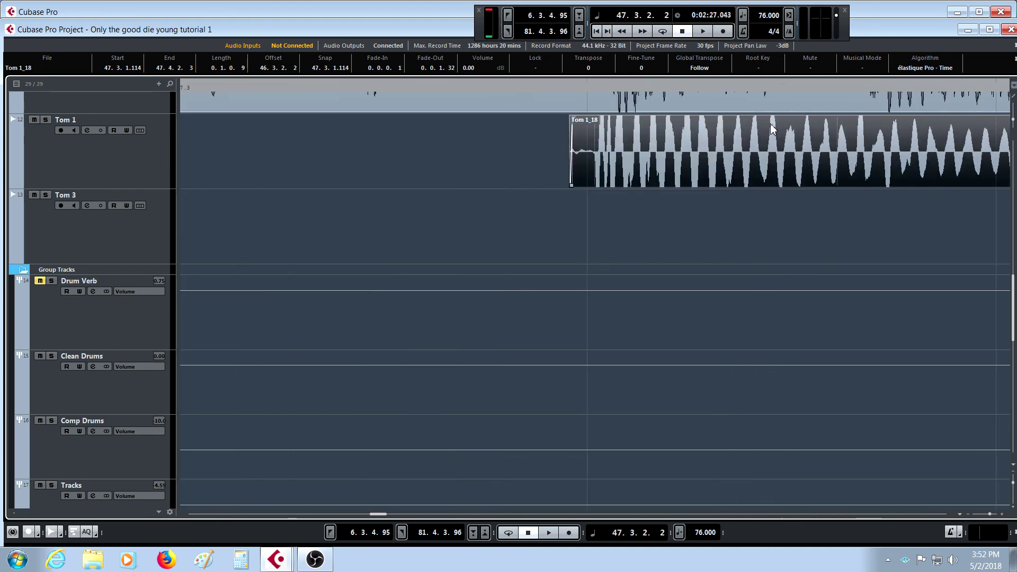
Step: Trim the start of the Tom 3 event to 47.3.3.94, just before its first hit, with a 0.0.0.1 fade-in
key(g)
key(g)
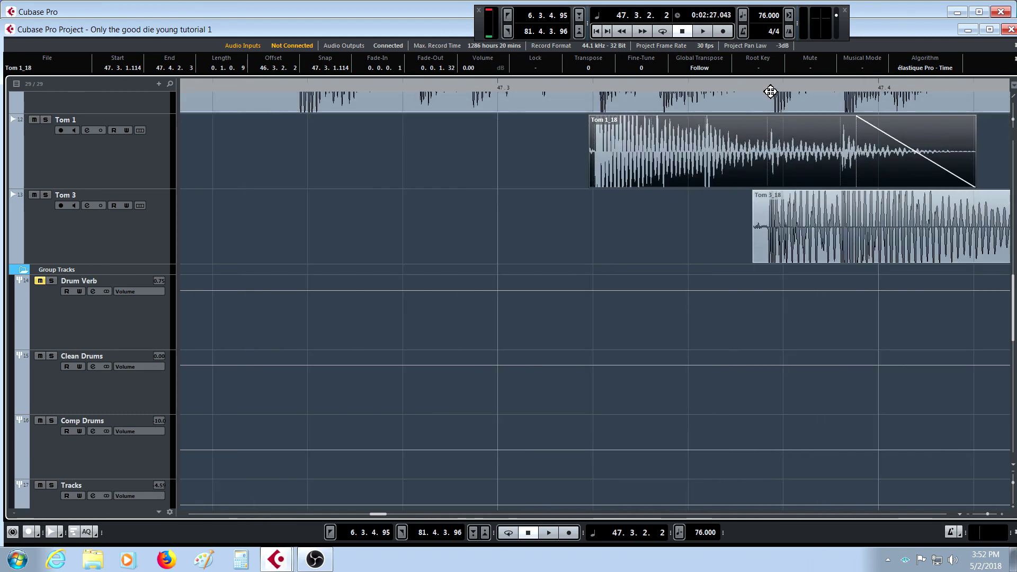
drag(770, 90, 756, 139)
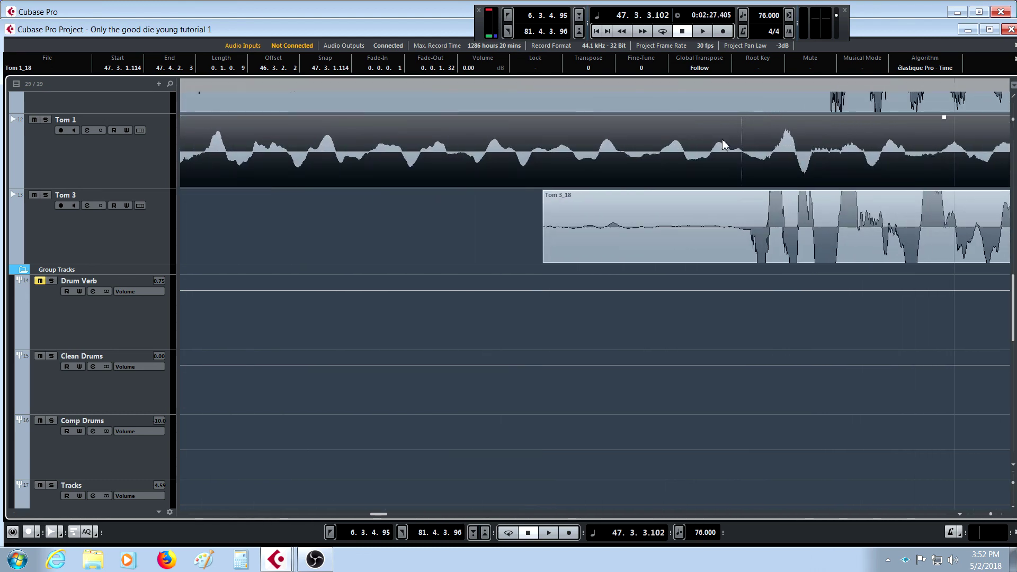
click(547, 259)
drag(545, 263, 669, 252)
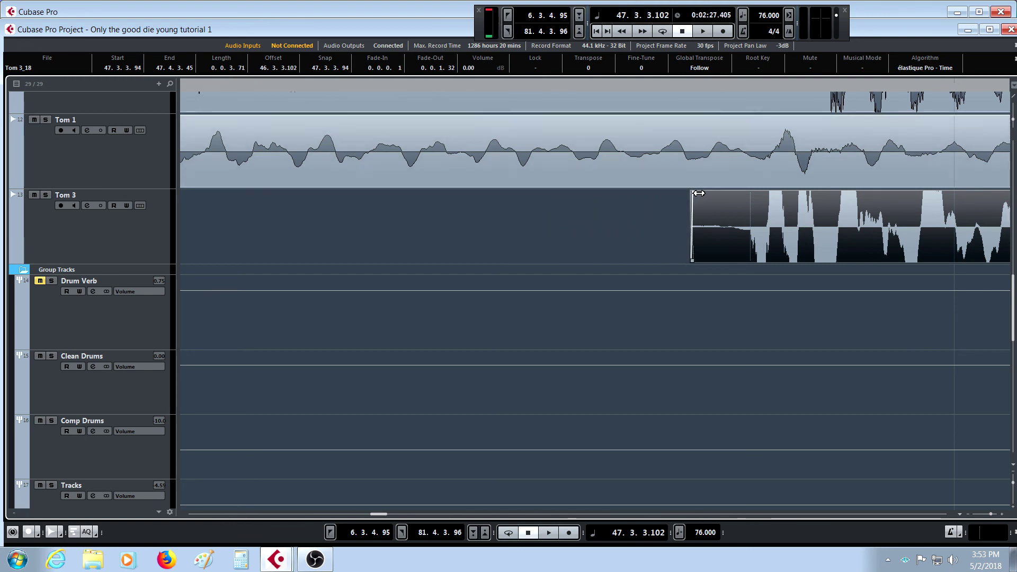
Step: Examine the trimmed start of the Tom 1 event up close with nothing selected
key(g)
key(g)
key(g)
key(g)
key(g)
key(g)
key(g)
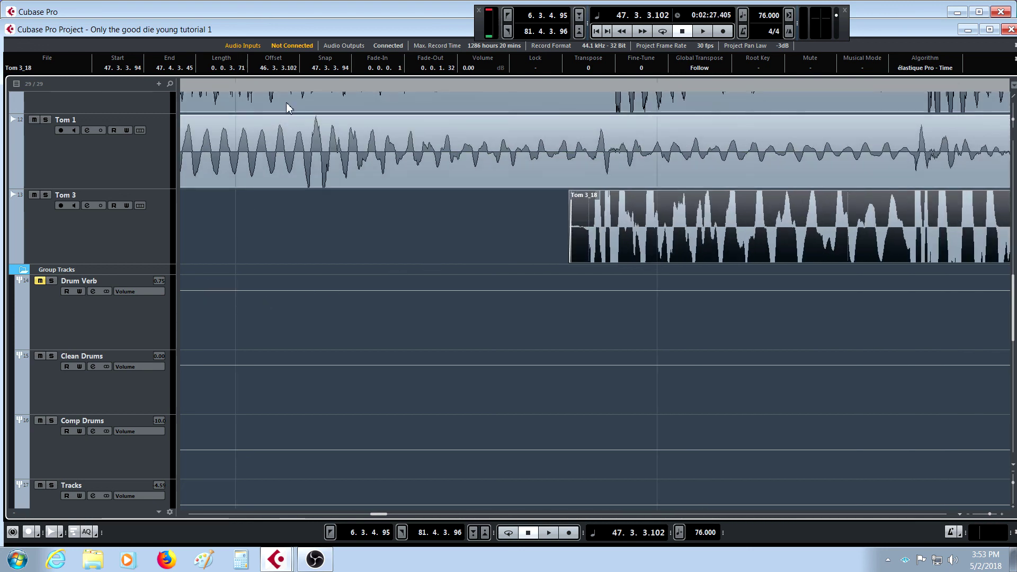
key(g)
key(g)
key(g)
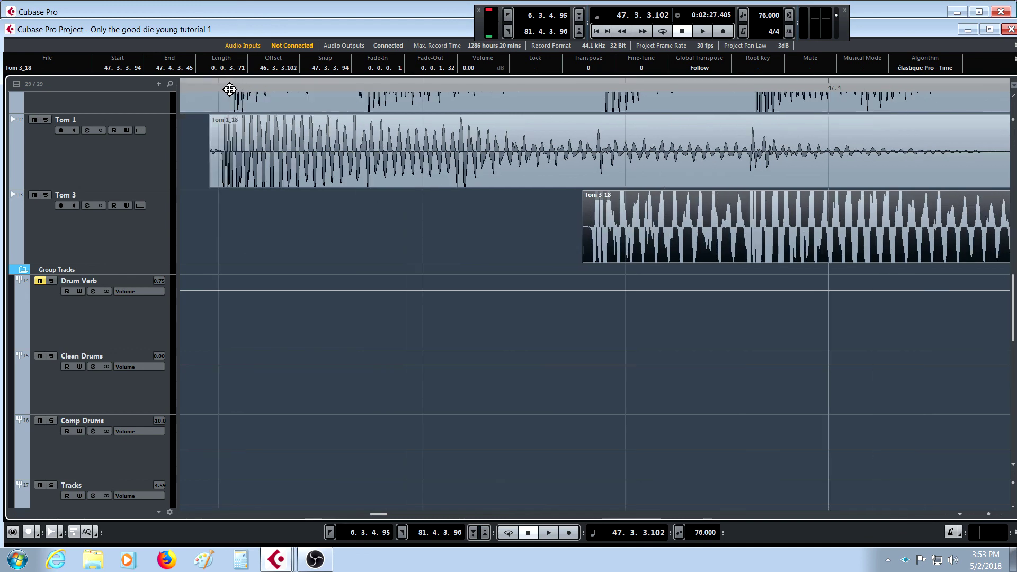
drag(212, 91, 232, 118)
click(246, 213)
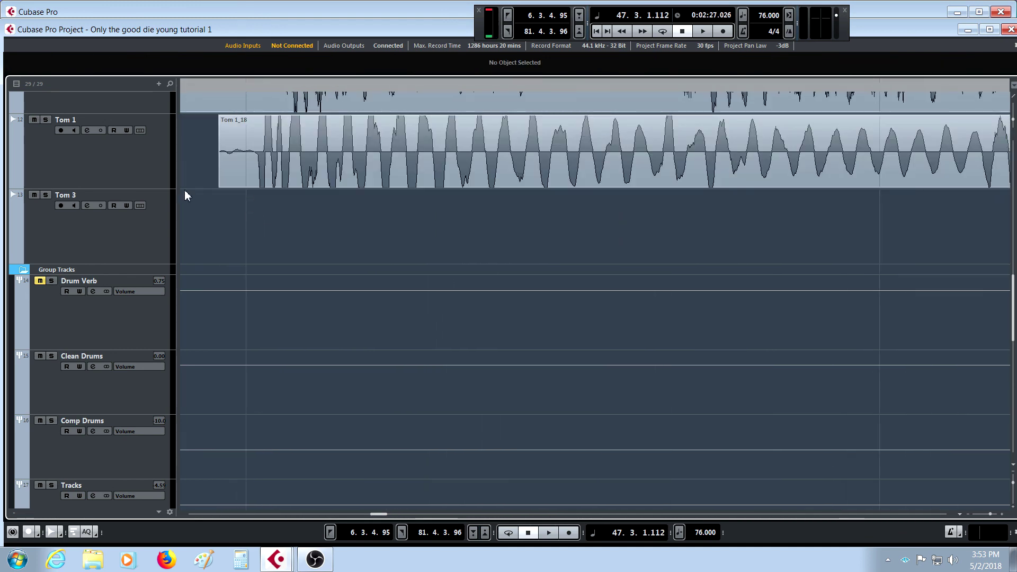
Step: Move the Tom 1 and Tom 3 tracks together between the Mono Oh and Snare top tracks
click(160, 177)
shift+click(159, 217)
scroll(198, 205, up, 2)
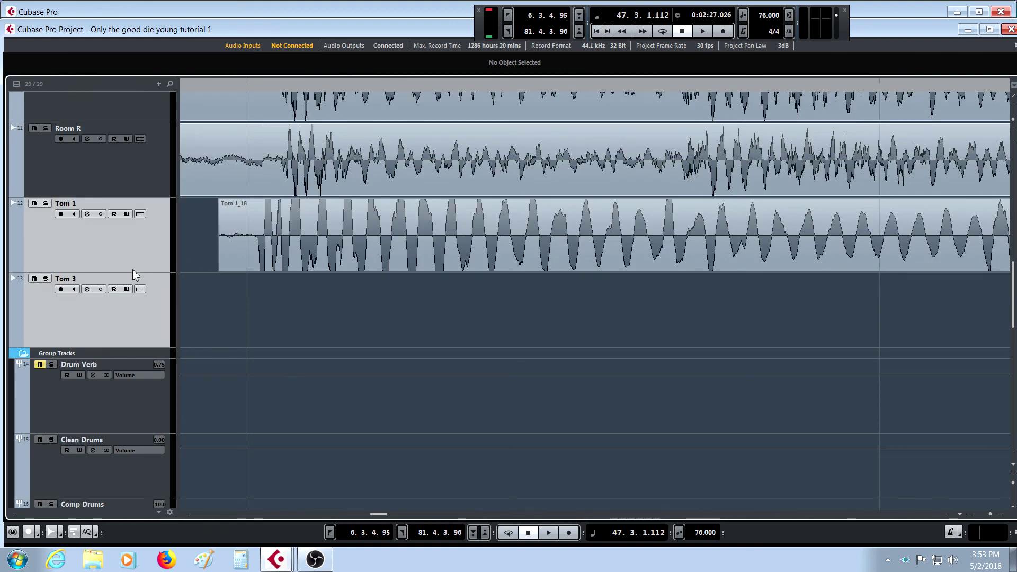
scroll(139, 100, up, 3)
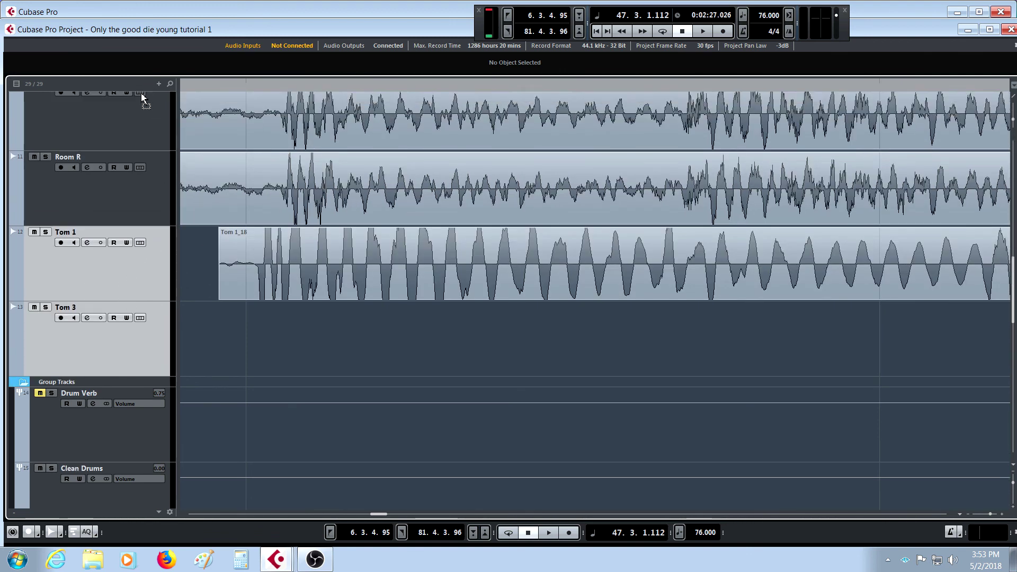
scroll(139, 97, up, 5)
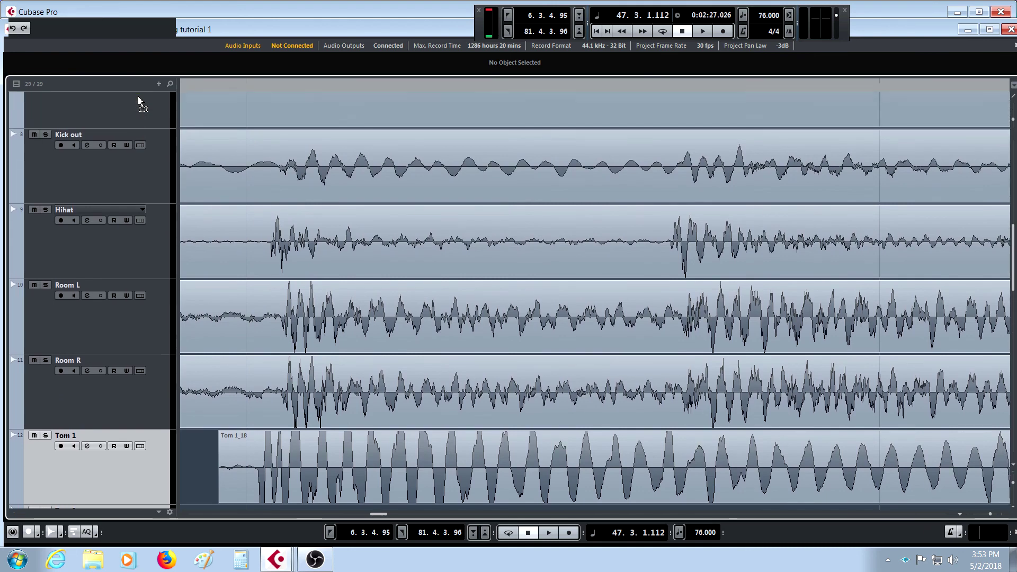
scroll(137, 96, up, 5)
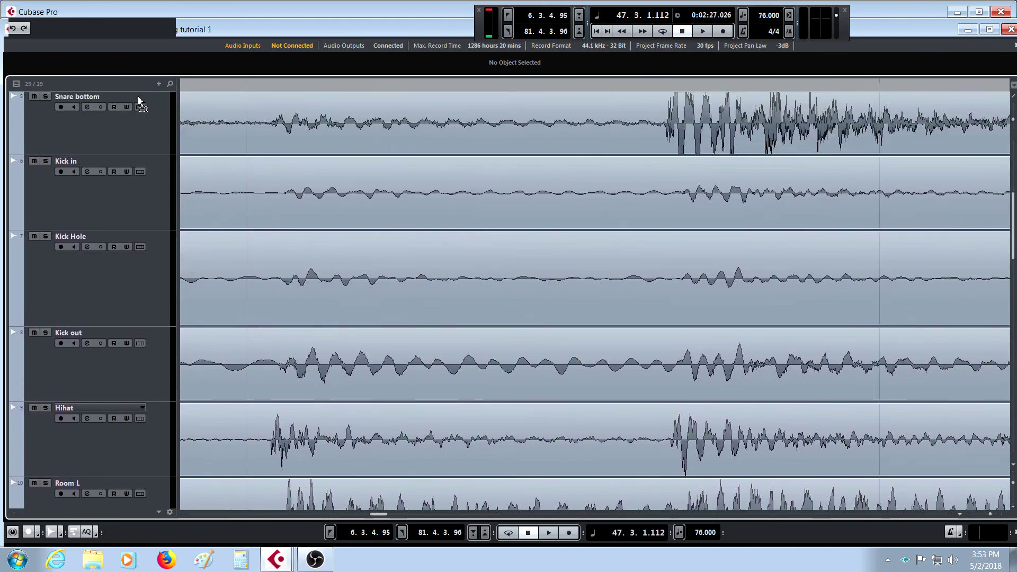
scroll(139, 99, up, 5)
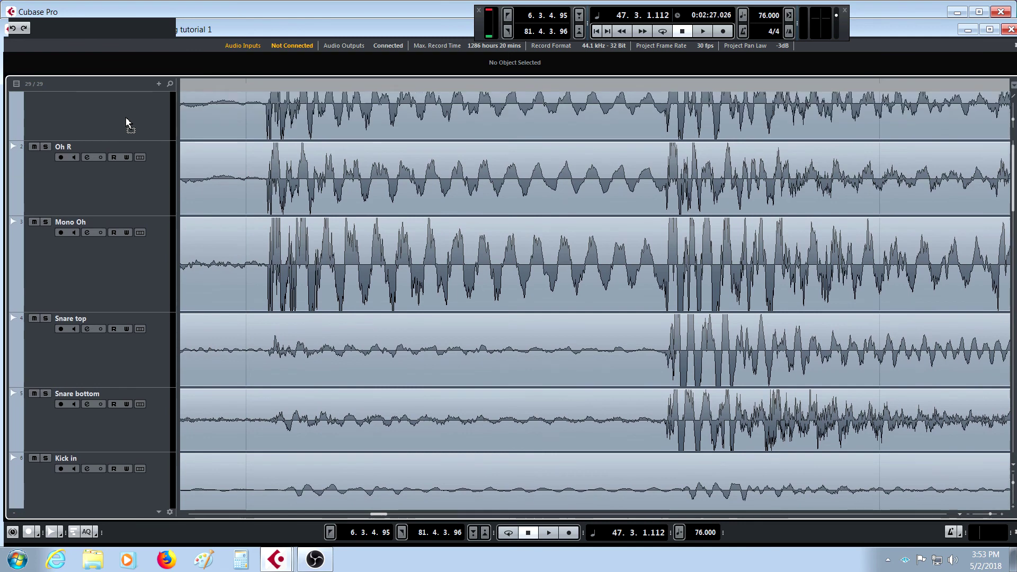
drag(127, 123, 87, 332)
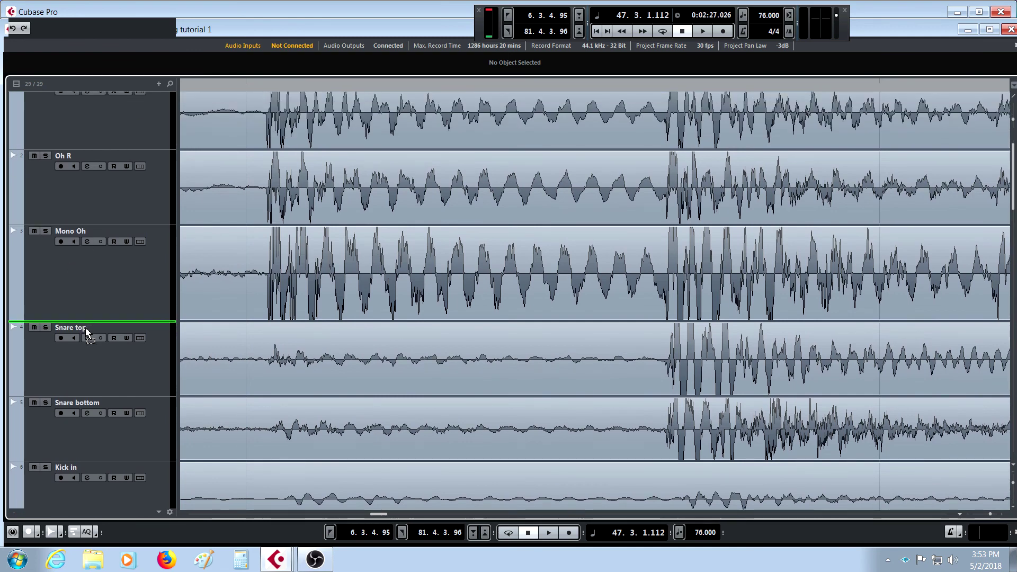
drag(160, 218, 160, 228)
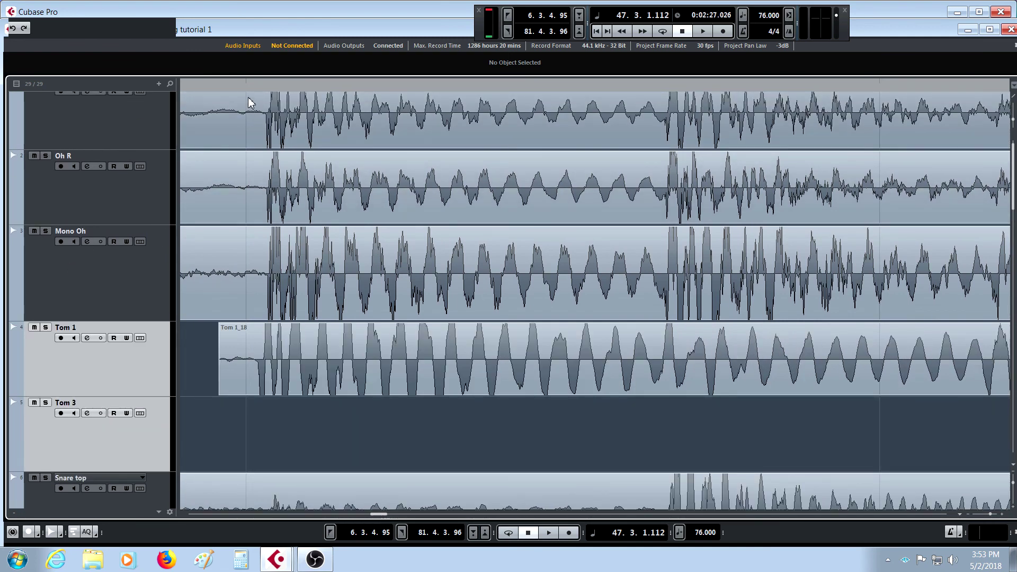
Step: Compare Tom 1's first hit in bar 47 with the overhead waveforms, up close and across the whole song
drag(257, 91, 281, 126)
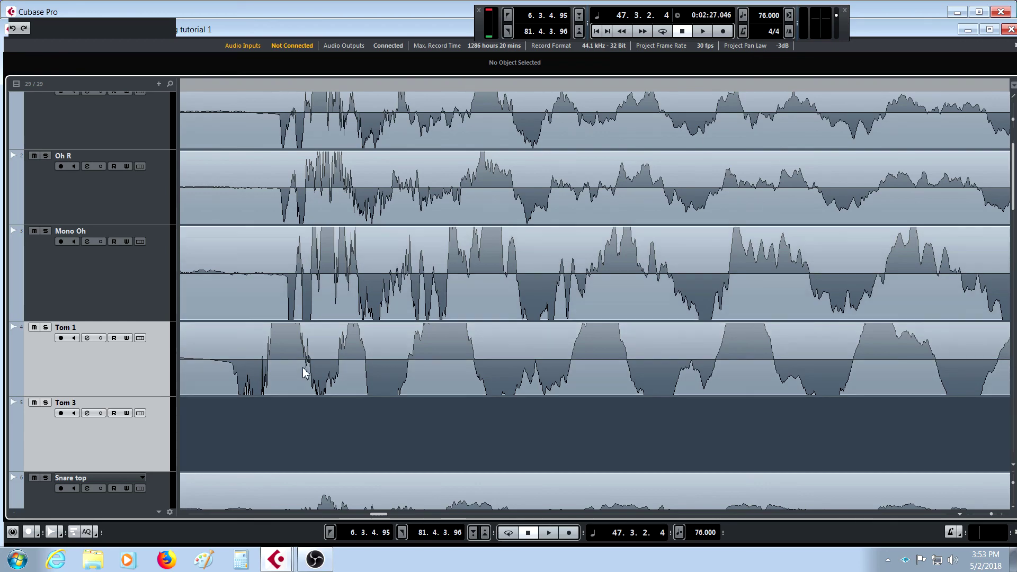
key(g)
key(g)
key(g)
key(g)
key(g)
key(g)
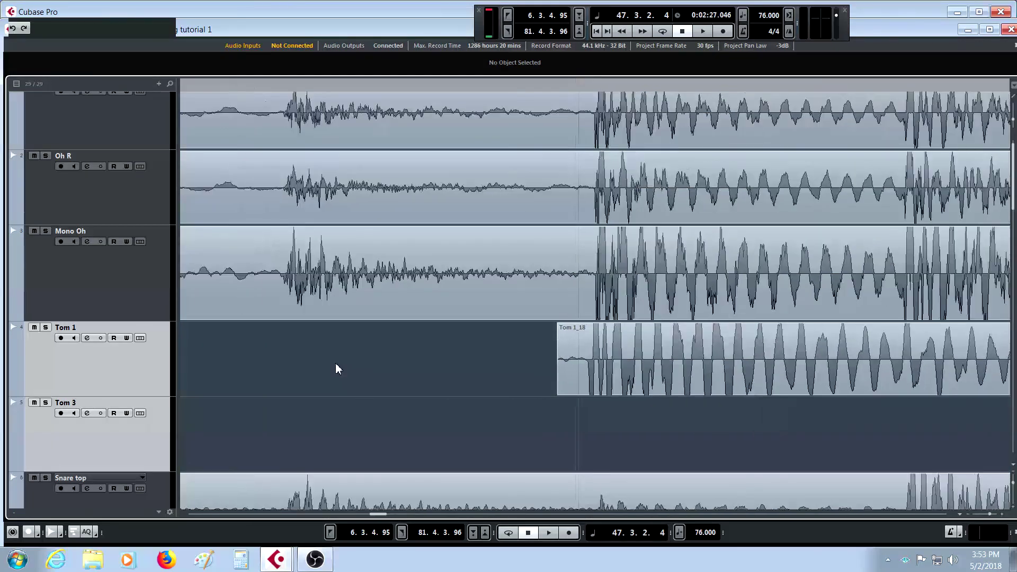
key(g)
key(g)
key(g)
key(g)
key(g)
key(g)
key(g)
key(g)
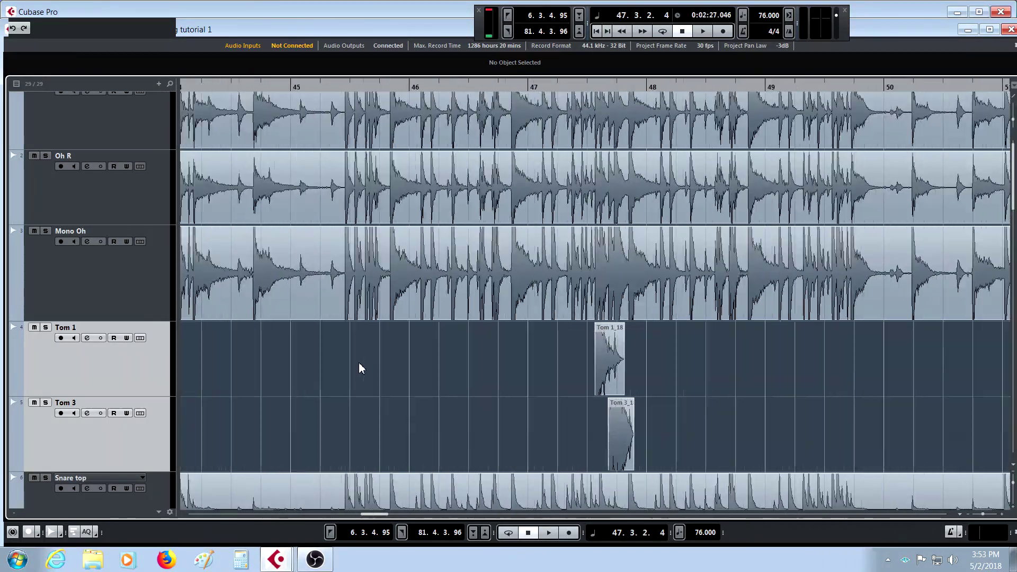
key(g)
key(g)
key(g)
key(g)
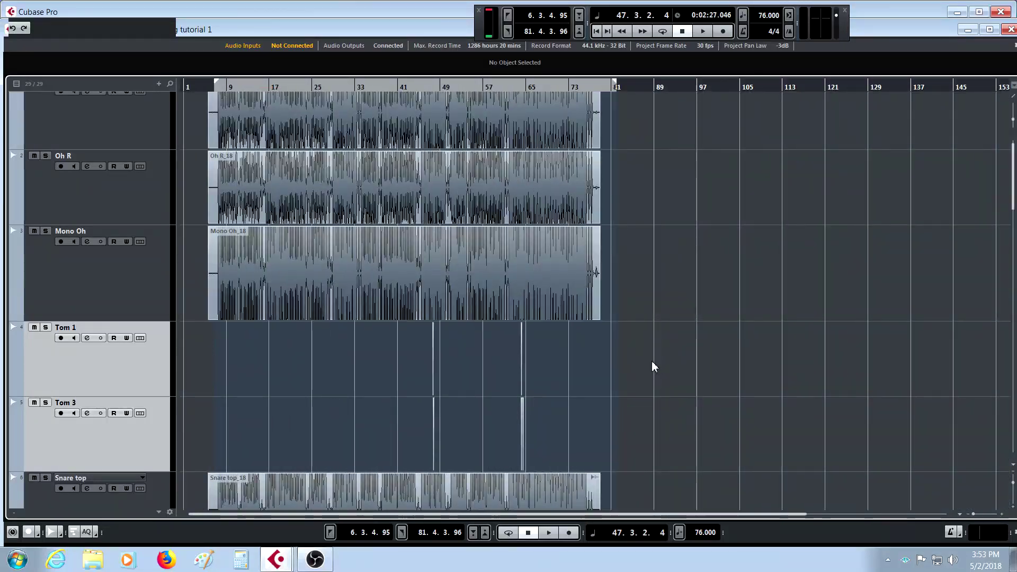
Step: Select the Tom 1 event in bar 47 and play back the tom fill from shortly before it
key(ctrl+a)
key(h)
key(h)
key(h)
key(h)
key(h)
key(h)
key(h)
key(h)
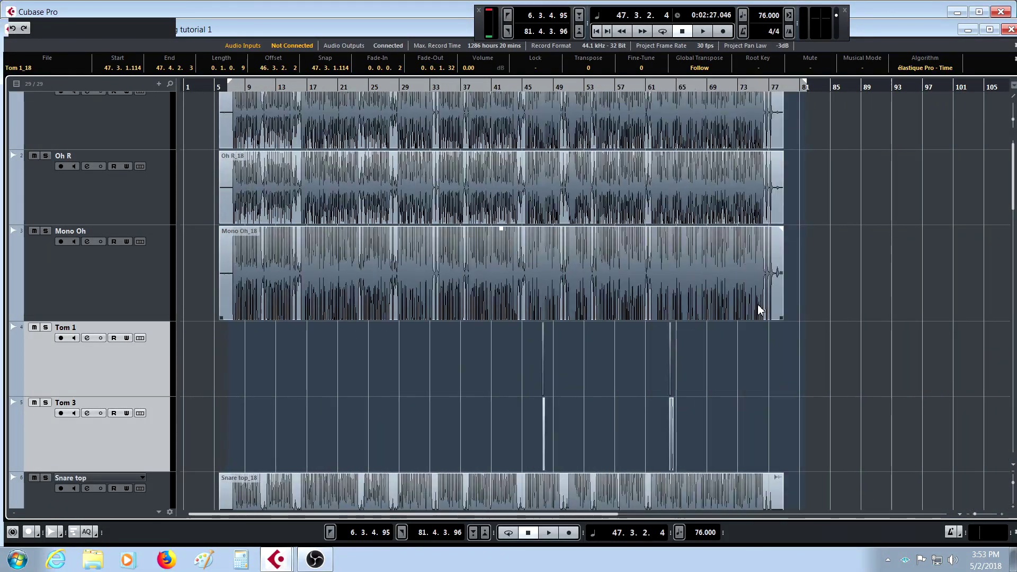
key(h)
key(h)
key(h)
key(h)
key(h)
key(h)
key(h)
key(h)
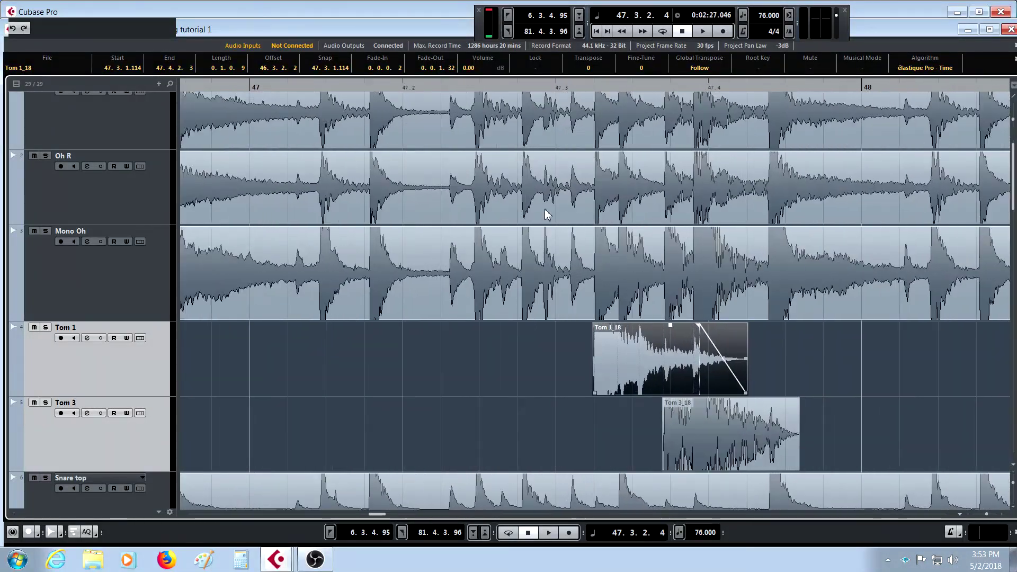
key(h)
click(309, 87)
key(space)
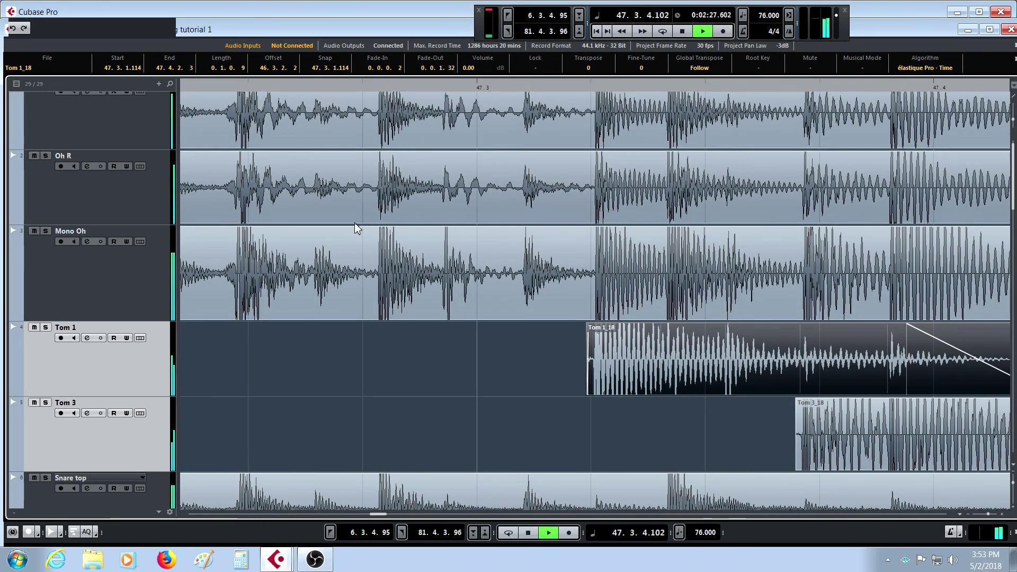
key(g)
key(g)
key(g)
key(g)
key(g)
key(g)
key(g)
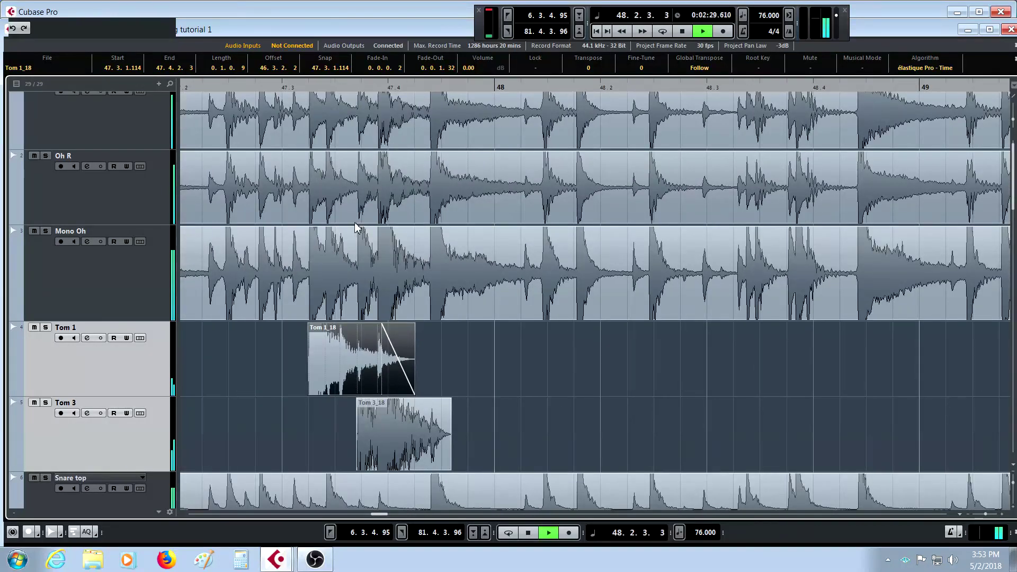
key(space)
Step: Set the left locator to 47.2.4.5 and the right locator to 47.4.4.0, with cycle on, and play the tom fill in a loop
click(257, 85)
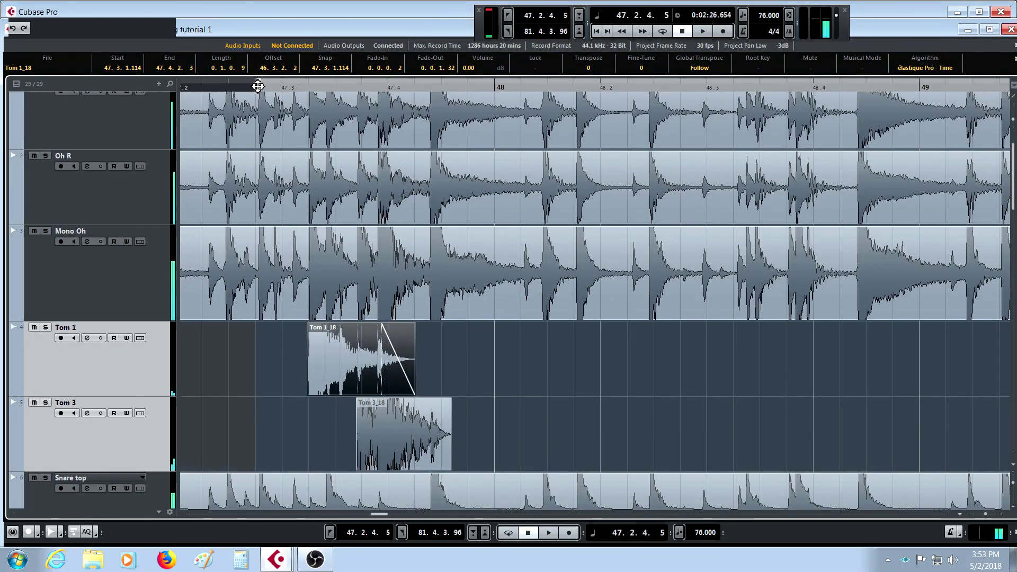
click(465, 87)
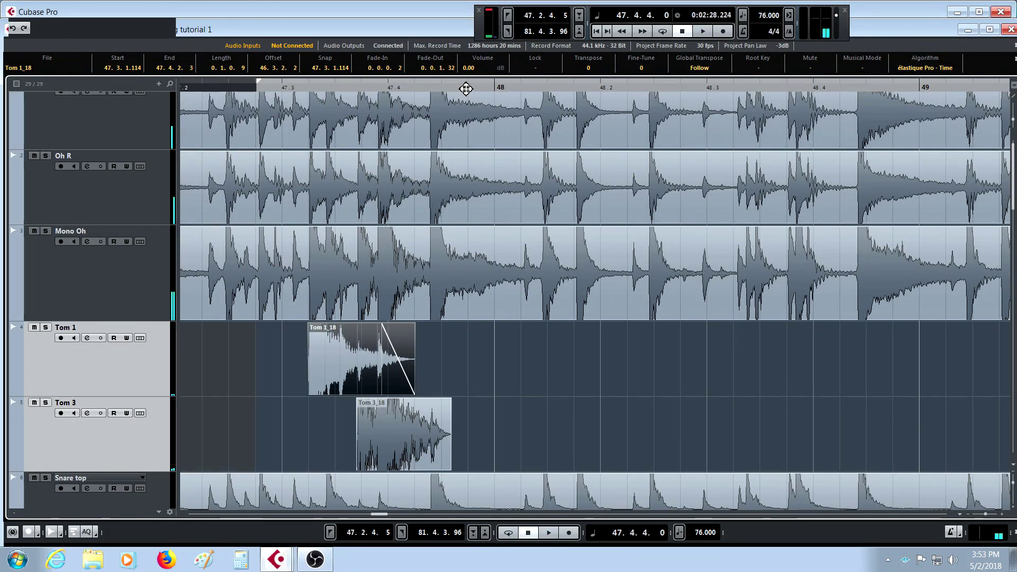
alt+click(466, 87)
click(466, 88)
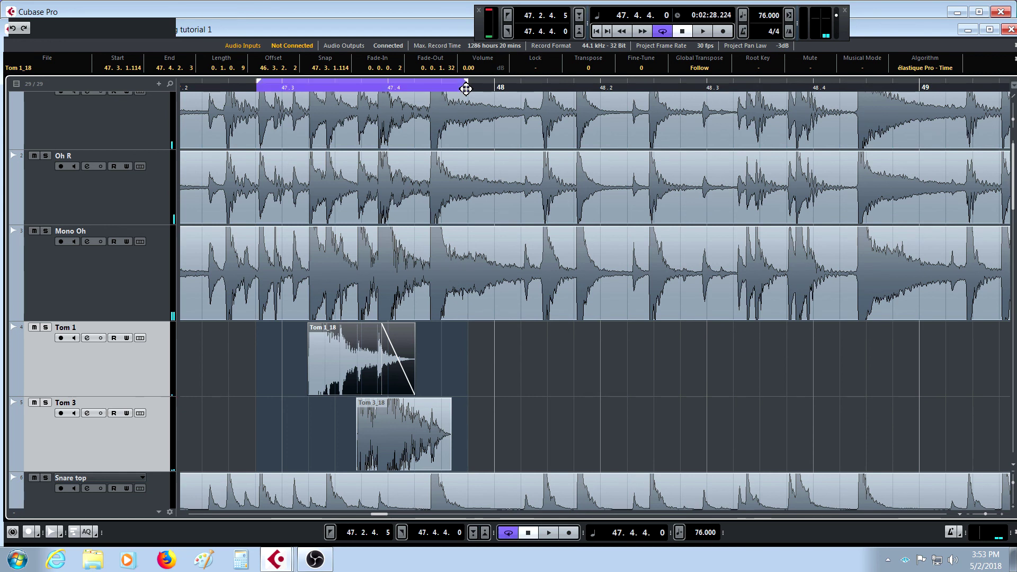
key(KP_1)
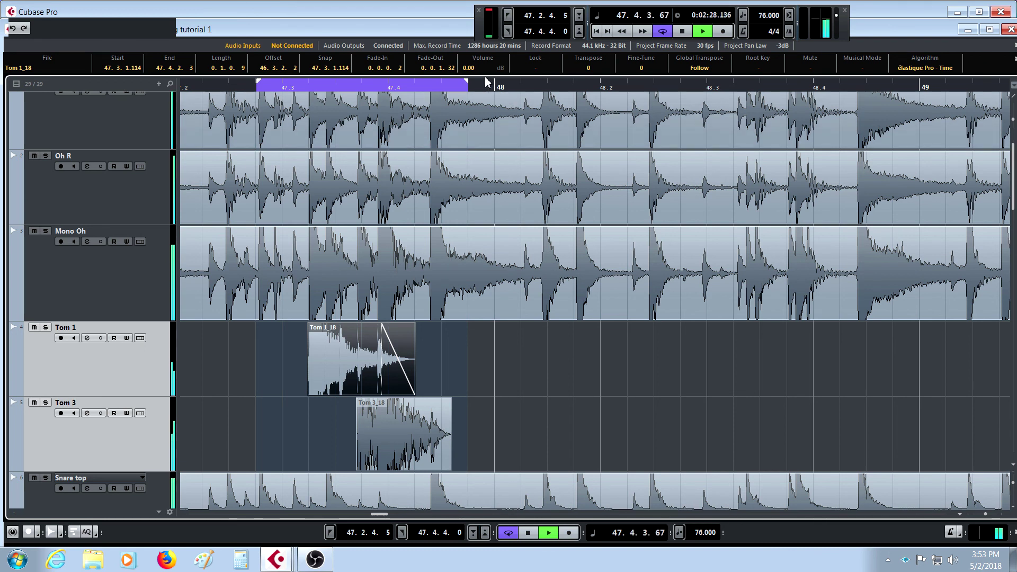
Step: Extend the end of the cycle range to 48.2.2.63 during playback, listen to the longer loop, and stop
drag(467, 88, 485, 91)
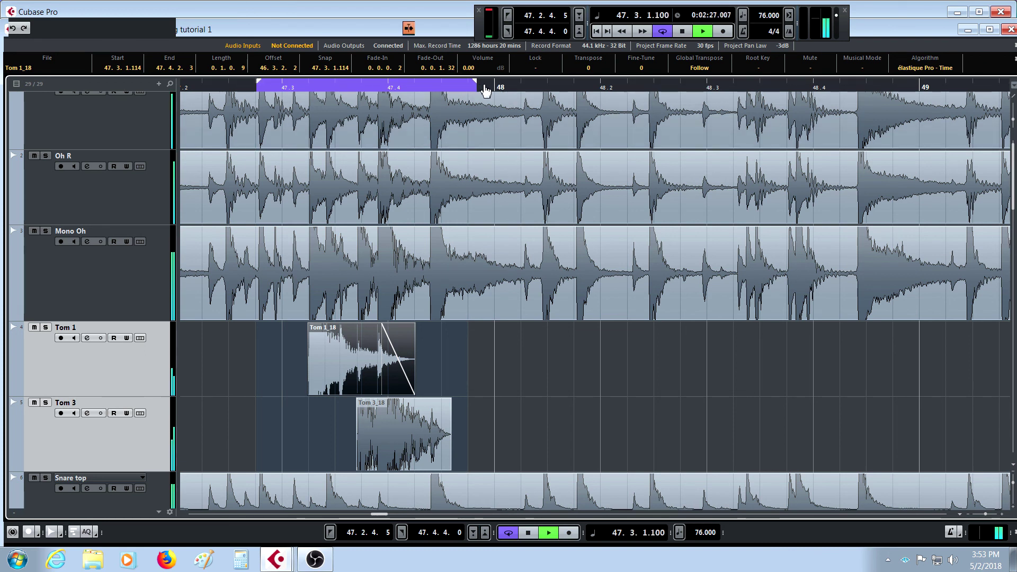
drag(595, 102, 641, 104)
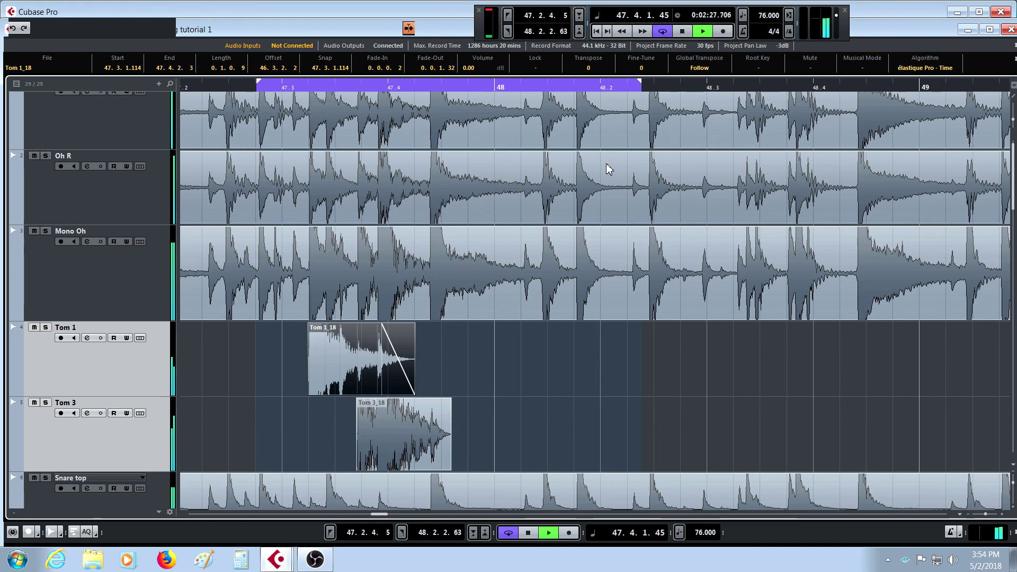
key(space)
Step: Examine the bar 47 tom events against the overhead waveforms, both close up and in the song overview
click(299, 86)
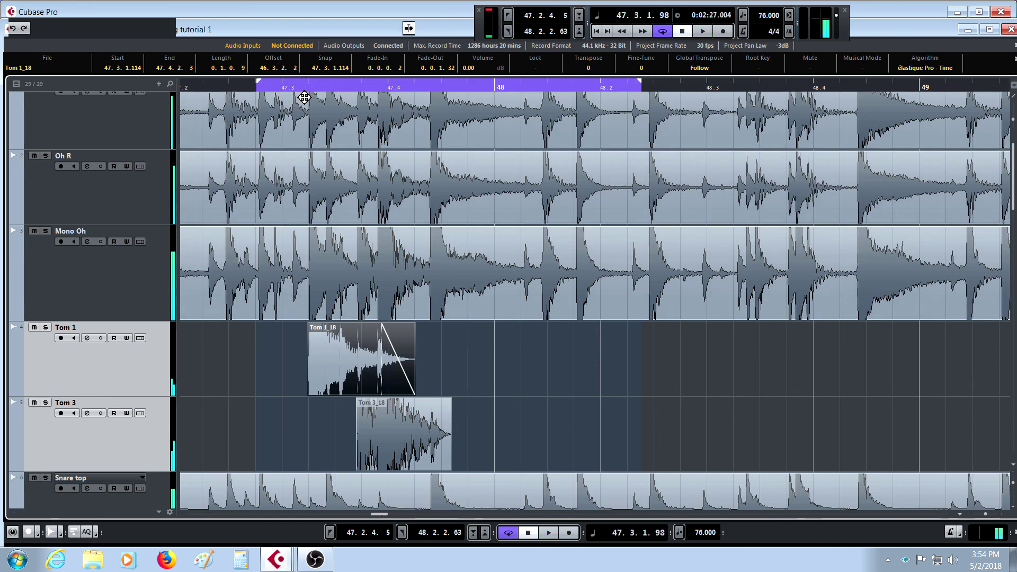
key(h)
key(h)
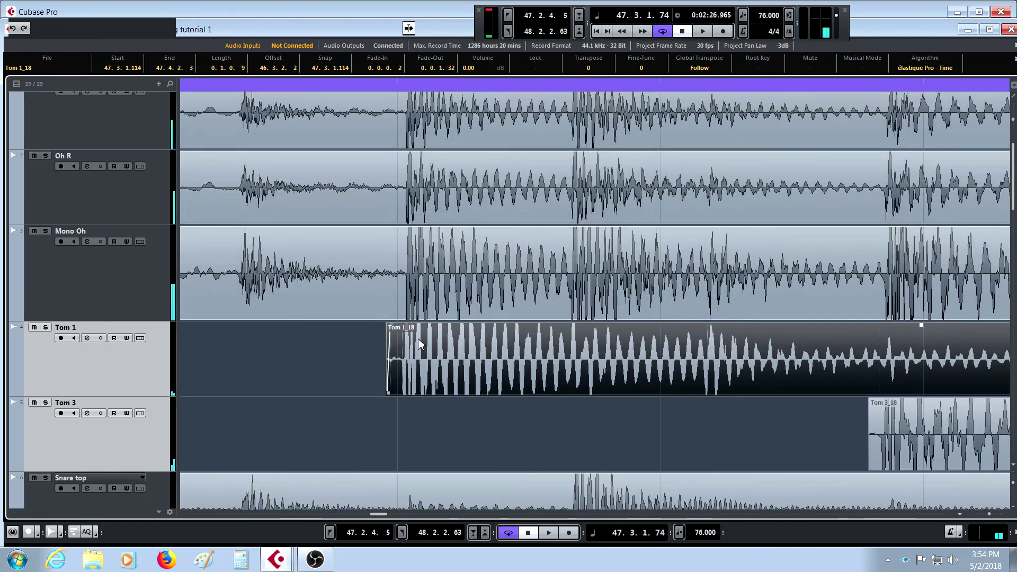
key(h)
key(g)
key(g)
key(g)
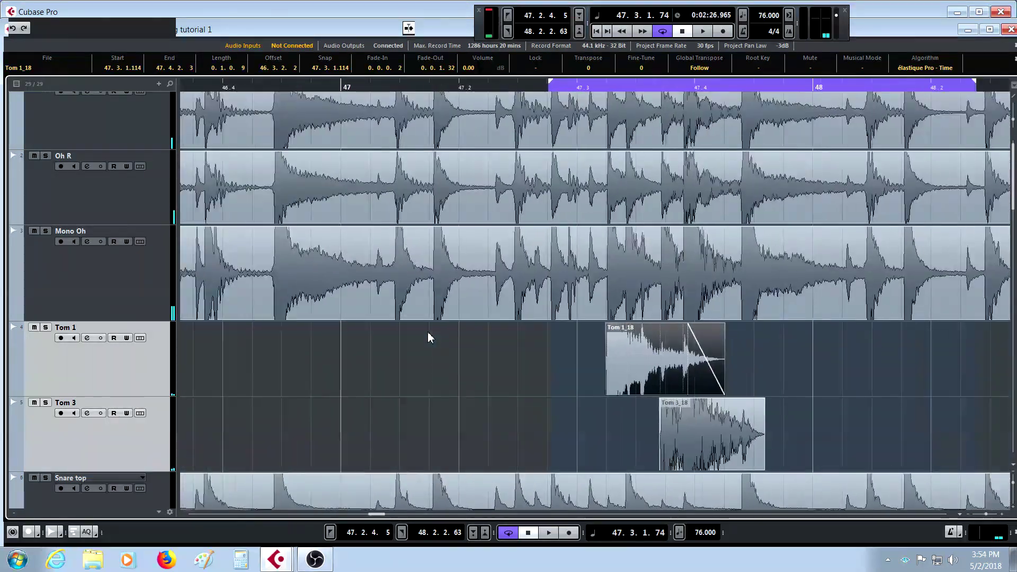
key(g)
key(g)
key(g)
key(g)
key(g)
key(g)
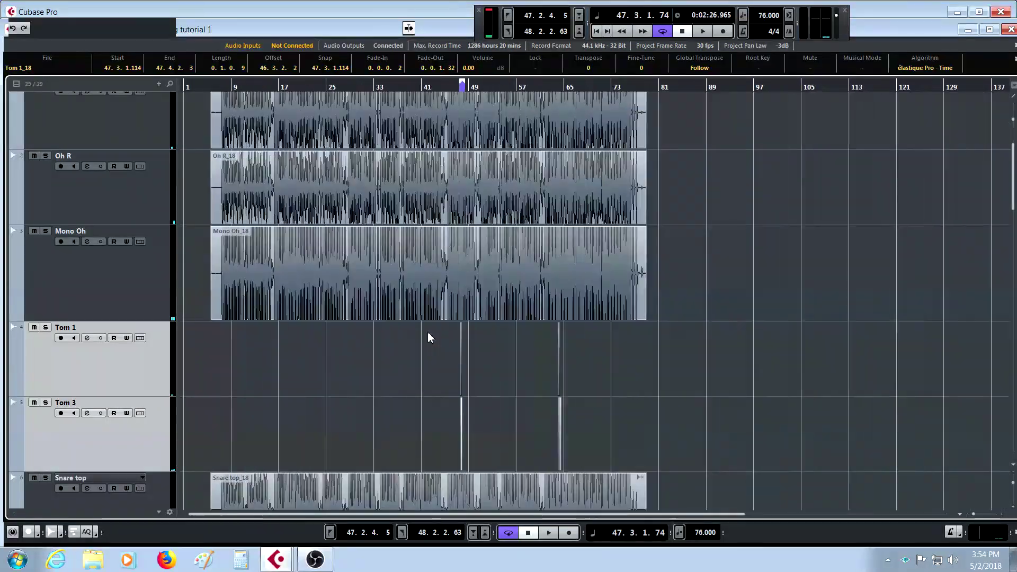
key(h)
key(h)
key(h)
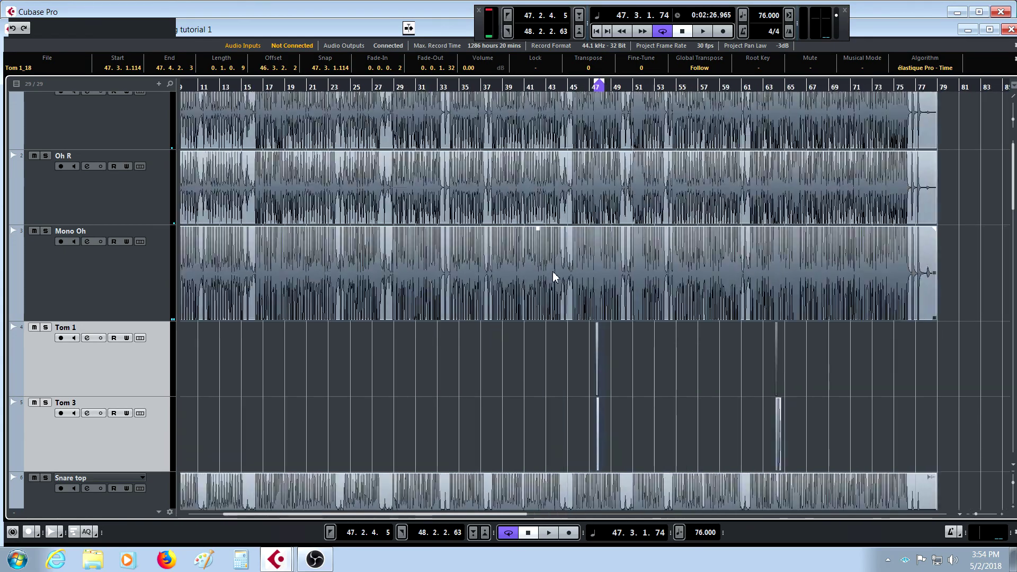
key(h)
key(h)
key(h)
key(h)
key(h)
key(h)
key(h)
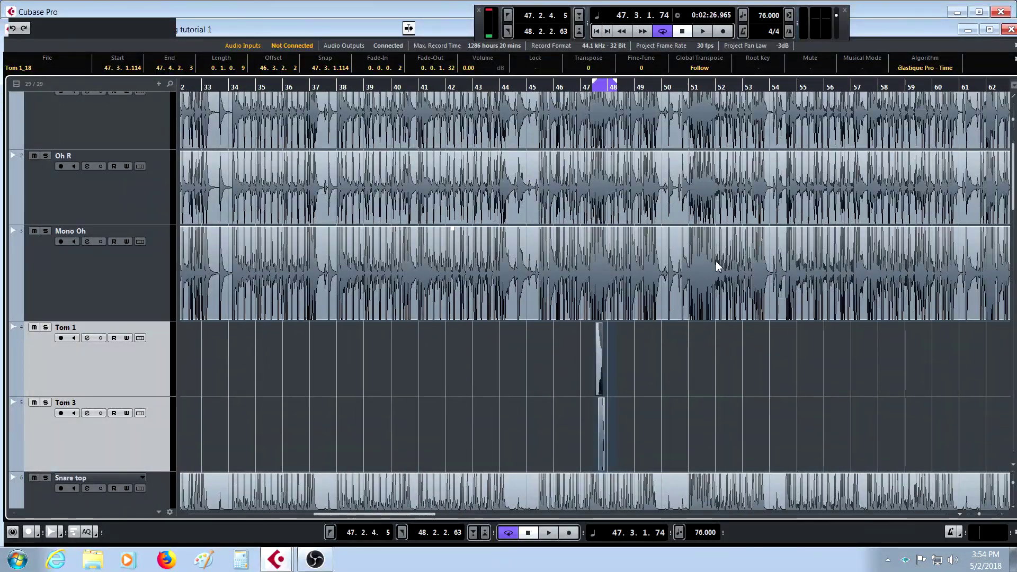
key(h)
key(h)
key(h)
key(h)
key(h)
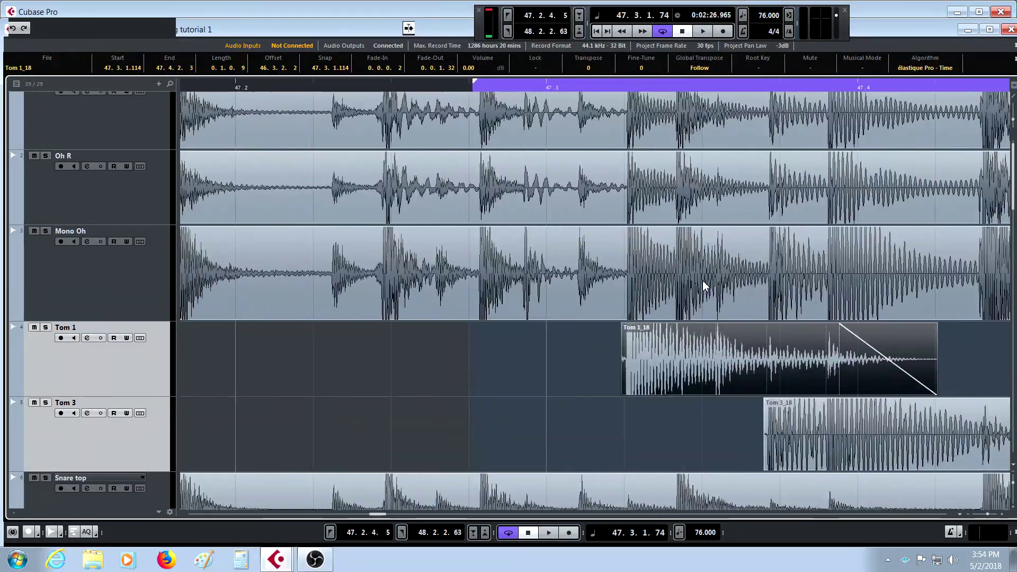
Step: Move the selected Tom 1 event to start at 47.3.1.116 so its first hit lines up with the overheads
click(833, 90)
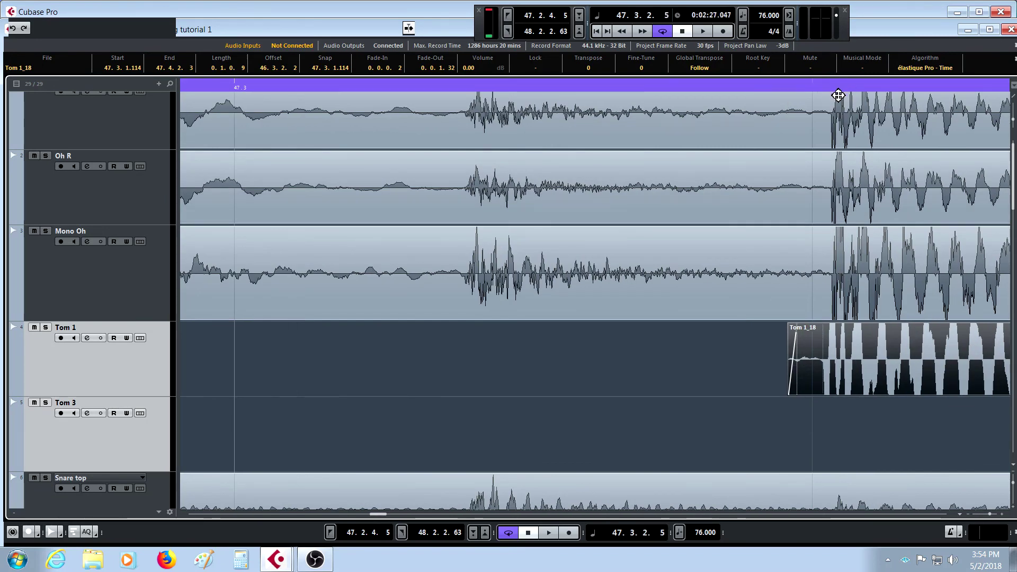
key(h)
key(h)
key(h)
key(h)
key(h)
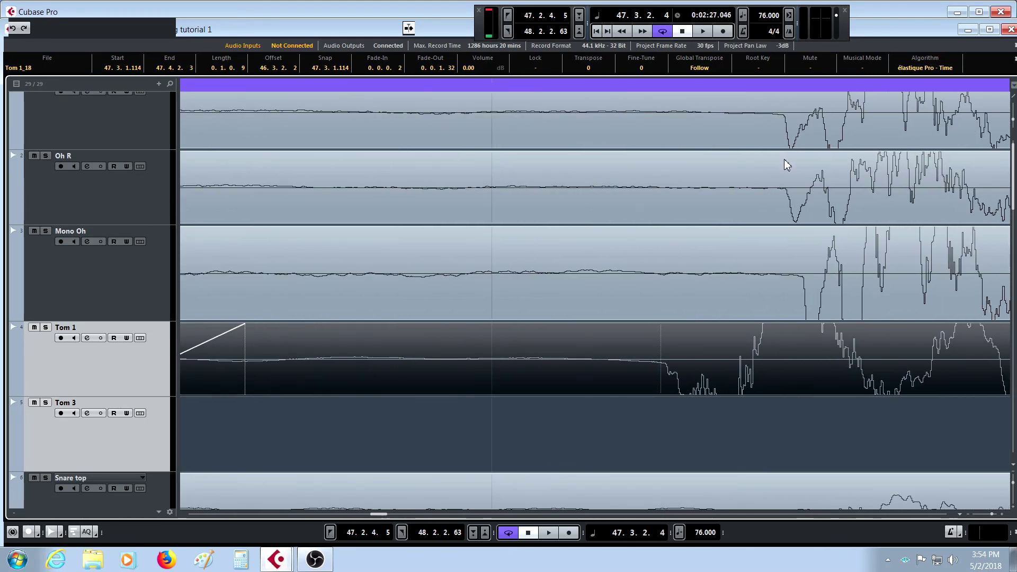
drag(780, 156, 780, 155)
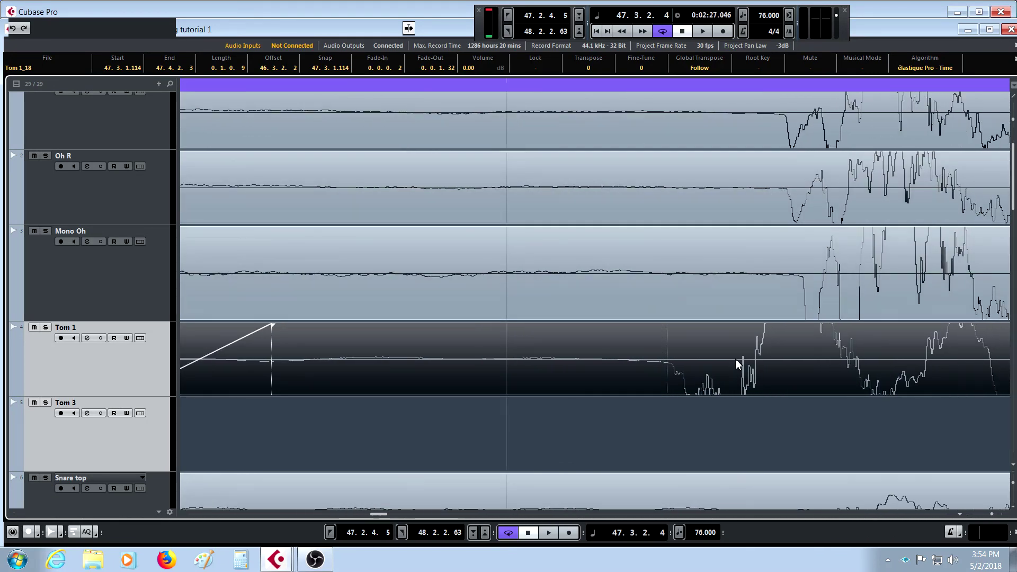
drag(735, 358, 777, 355)
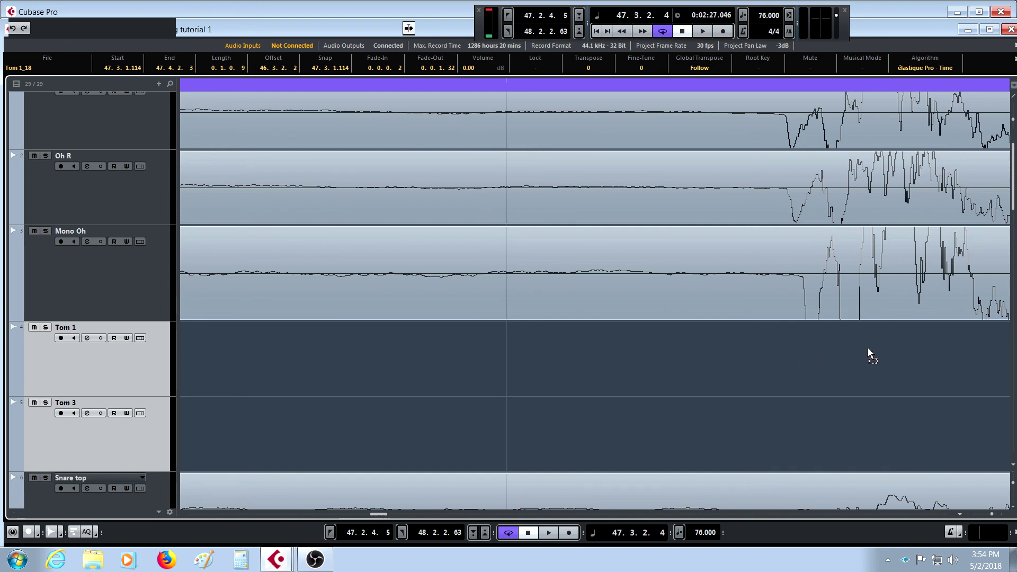
drag(867, 347, 868, 347)
Step: Check the Tom 1 event's alignment with the overheads across the bar 47 fill and clear the selection
key(g)
key(g)
key(g)
key(g)
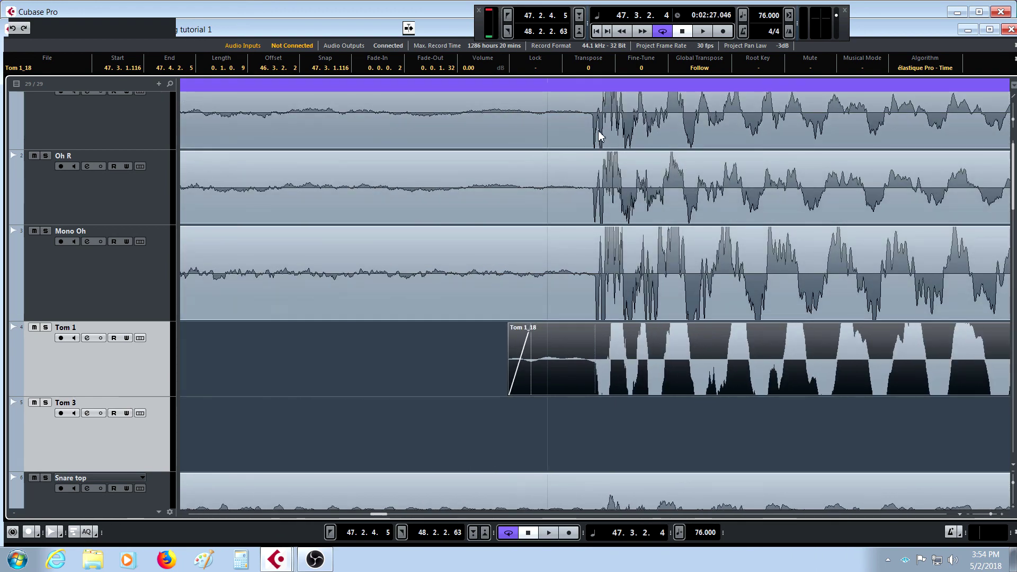
key(g)
key(g)
key(g)
key(g)
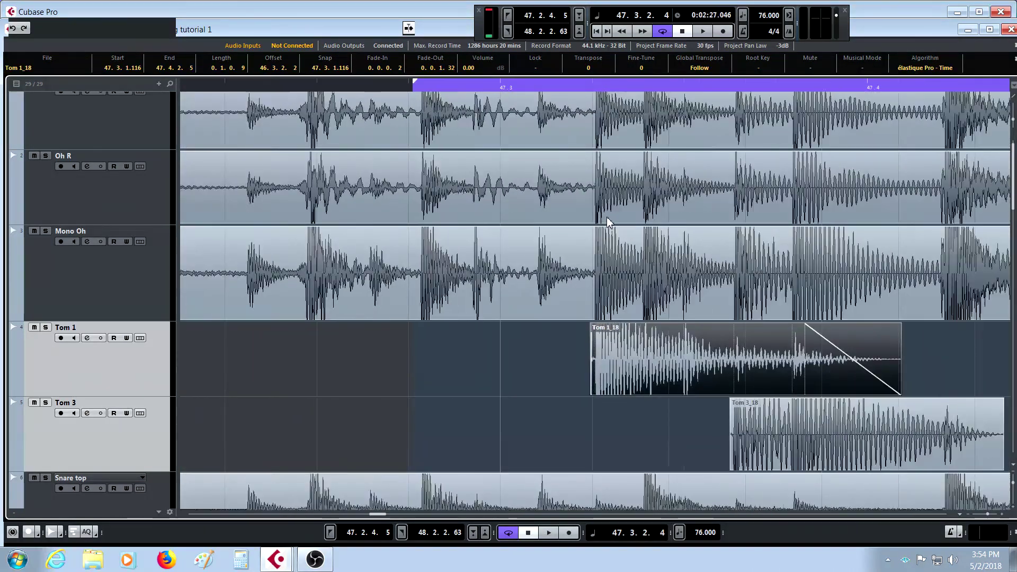
key(g)
click(642, 443)
key(h)
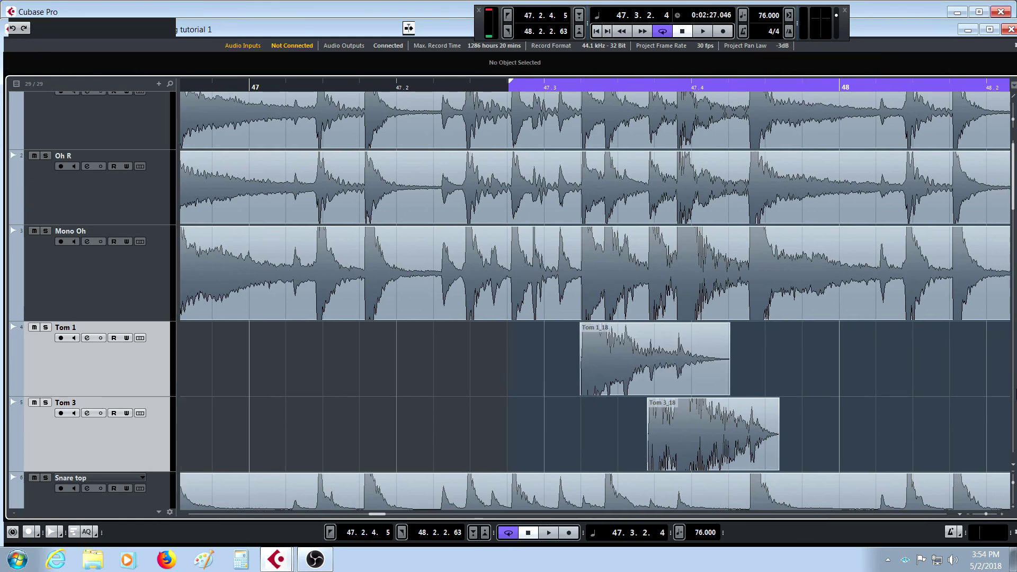
Step: Examine where the Tom 1 and Tom 3 events sit across the song, from bar 47 out to the overview
drag(1016, 393, 1006, 453)
key(g)
key(g)
key(g)
key(g)
key(g)
key(g)
key(g)
key(g)
key(g)
key(g)
key(g)
key(g)
key(g)
key(g)
key(g)
key(g)
key(g)
key(g)
key(g)
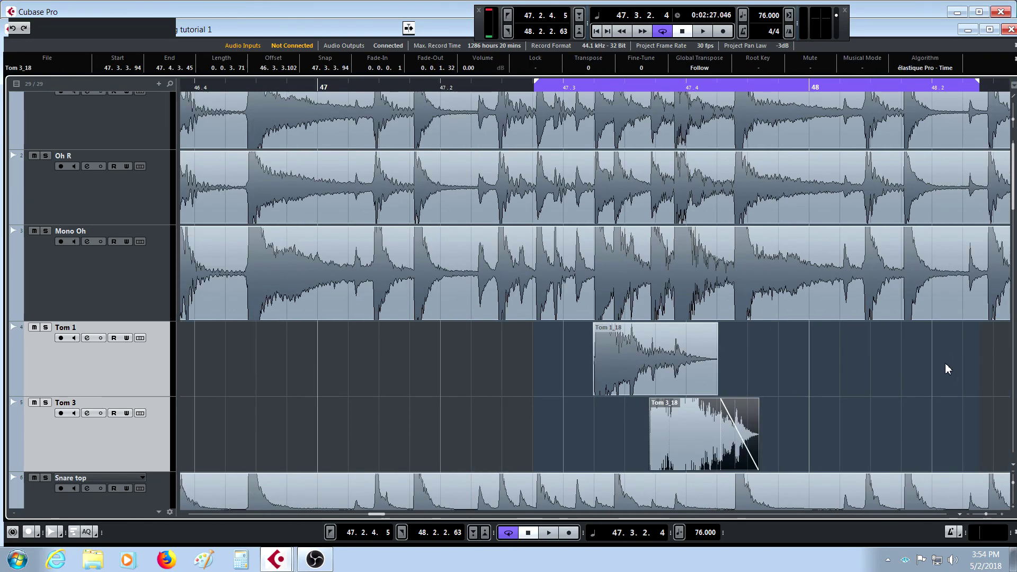
key(g)
key(g)
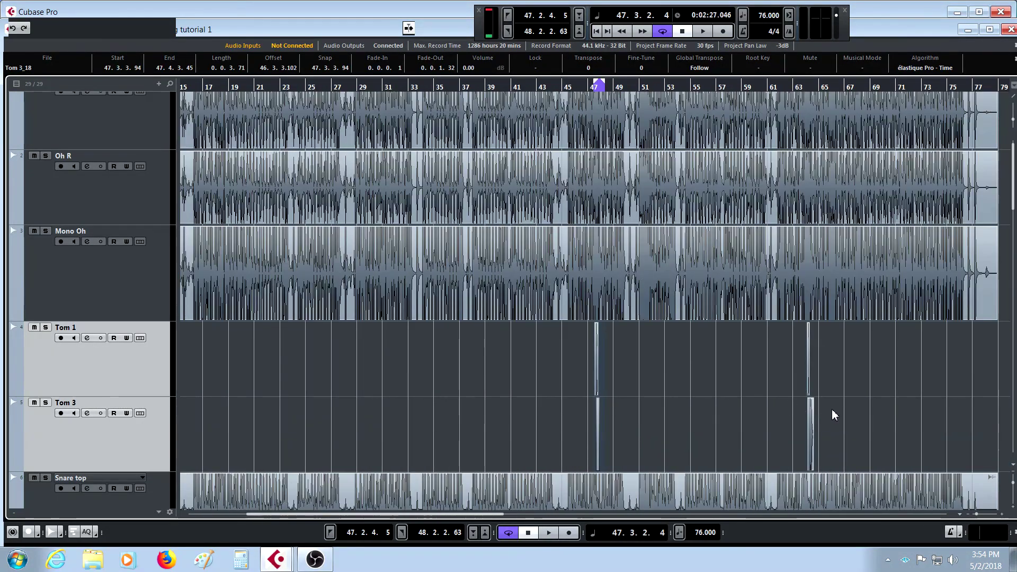
Step: Move the bar 47 Tom 3 event to start at 47.3.3.96 so its first hit lines up with the overheads
click(871, 416)
click(598, 450)
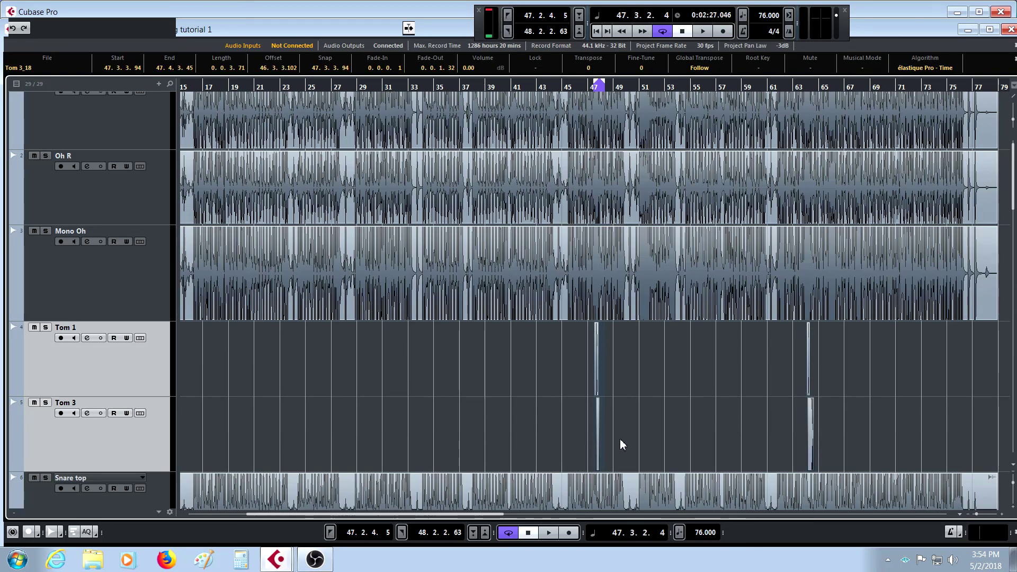
key(h)
key(h)
key(h)
key(h)
key(h)
key(h)
key(h)
key(h)
key(h)
key(h)
key(h)
key(h)
key(h)
key(h)
key(h)
key(h)
key(h)
key(h)
key(h)
key(h)
key(h)
key(h)
key(h)
key(h)
key(h)
key(h)
key(h)
key(h)
key(h)
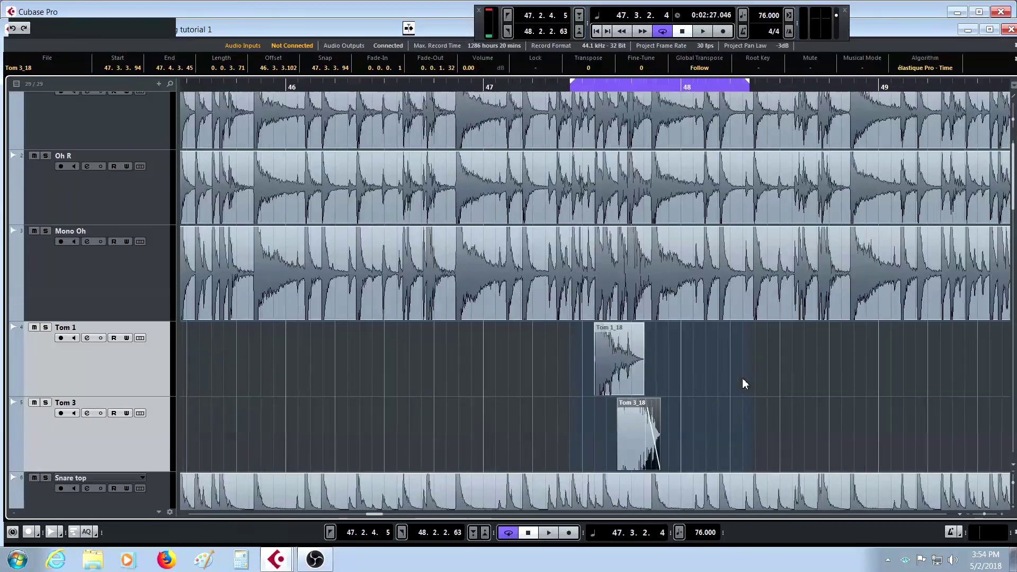
key(h)
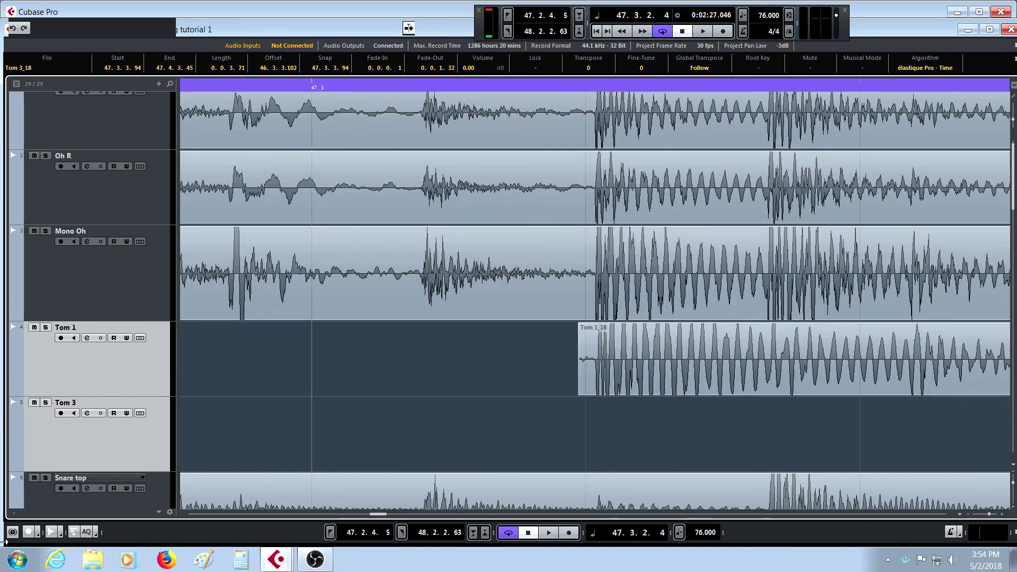
drag(381, 515, 384, 508)
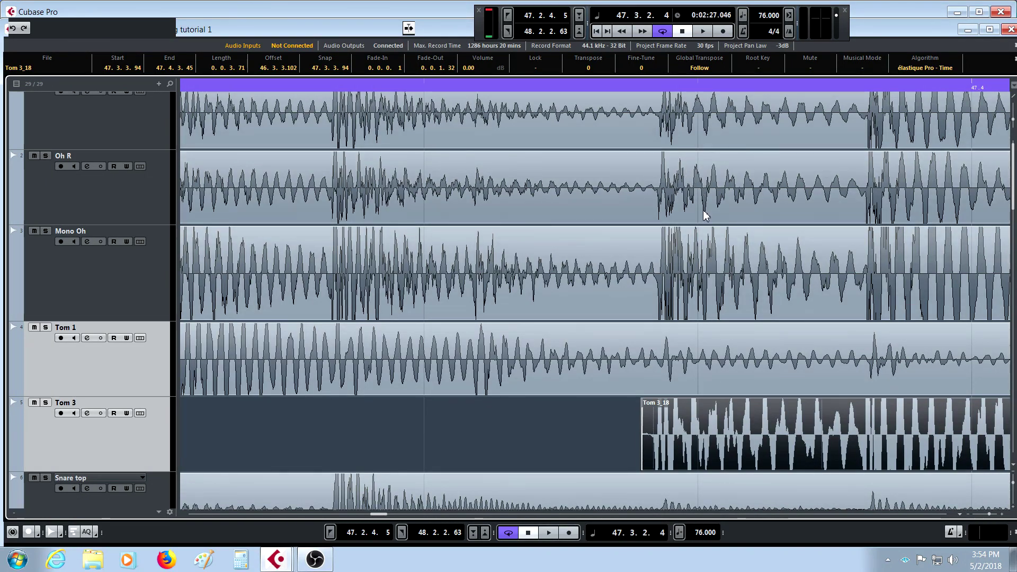
drag(658, 91, 633, 134)
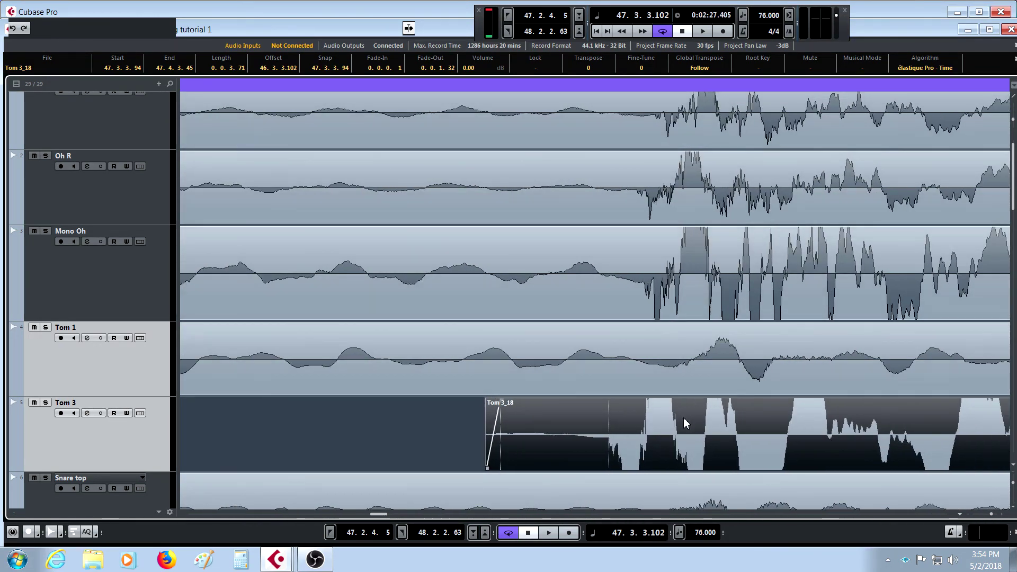
drag(684, 418, 728, 419)
Step: Check the Tom 3 event's alignment against the overhead waveforms, both close up and across the bar 47 fill
key(h)
key(g)
key(g)
key(g)
key(g)
key(g)
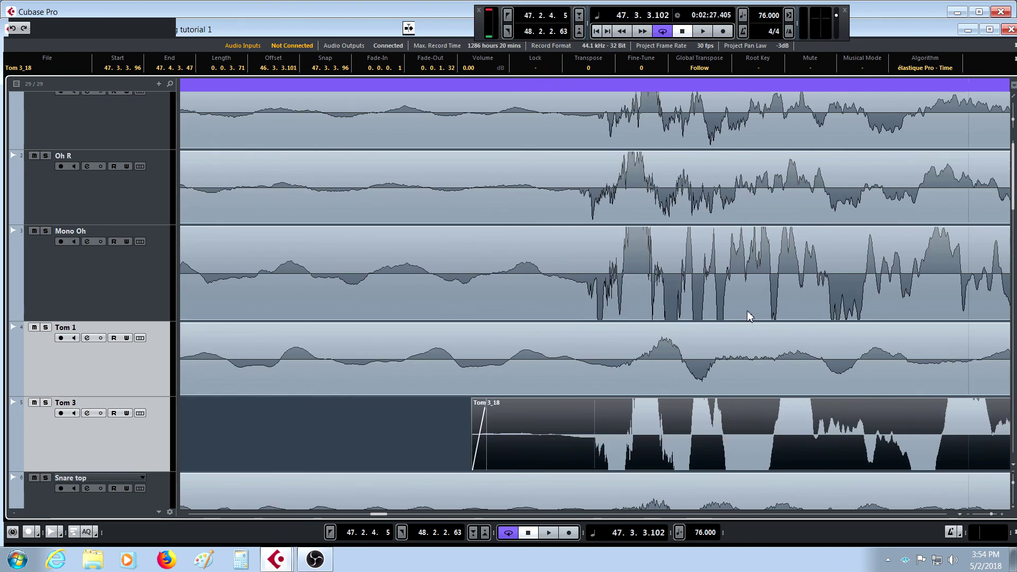
key(h)
key(h)
key(h)
key(h)
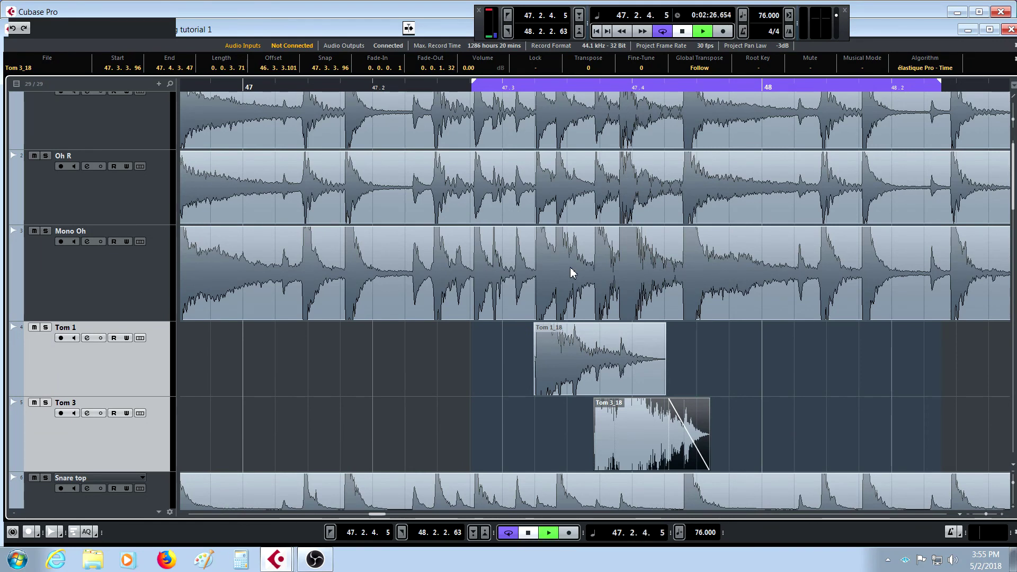
Step: Clear the selection, listen to the looped bar 47 tom fill twice, and stop playback
click(962, 386)
key(space)
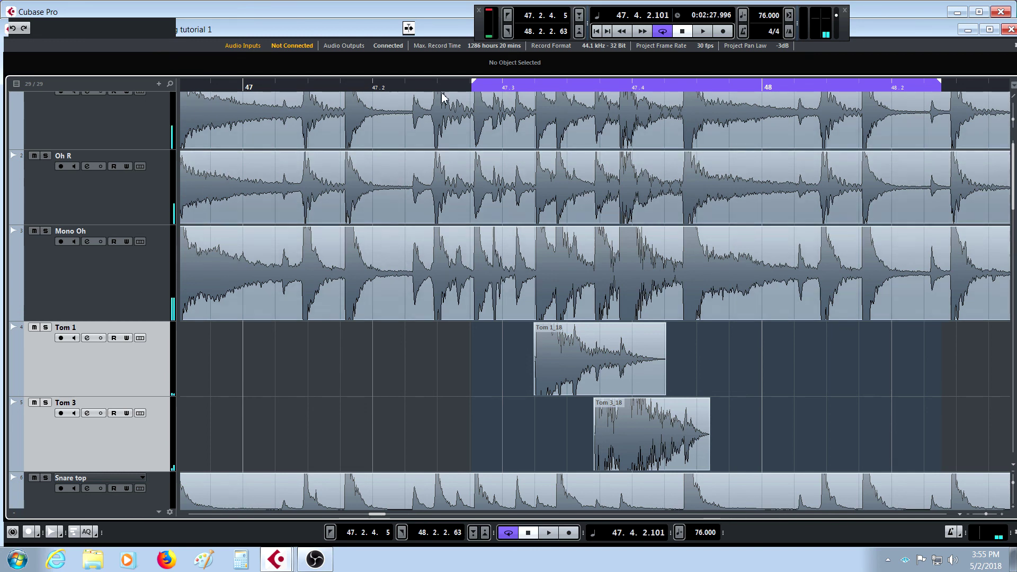
click(483, 88)
key(space)
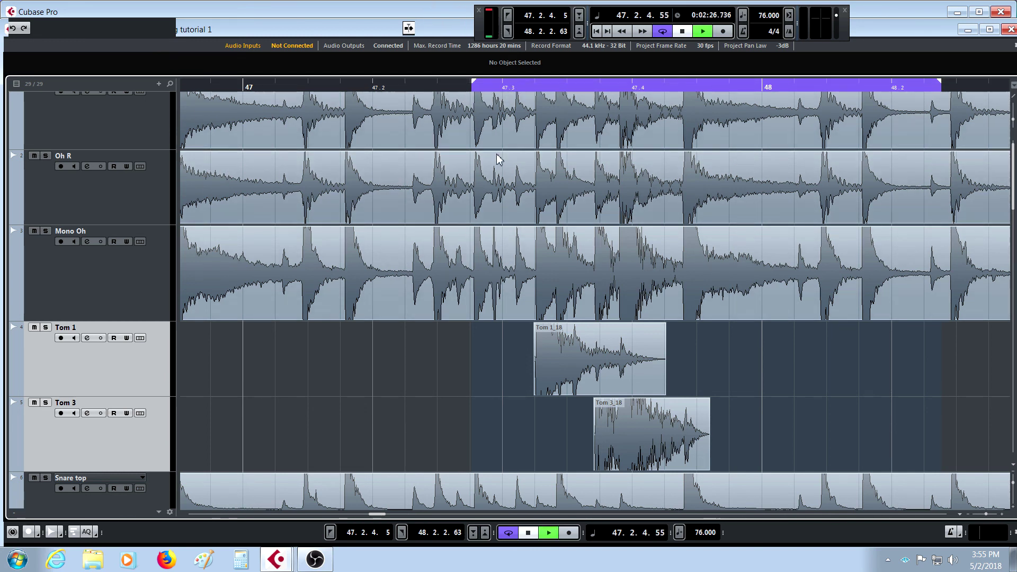
key(space)
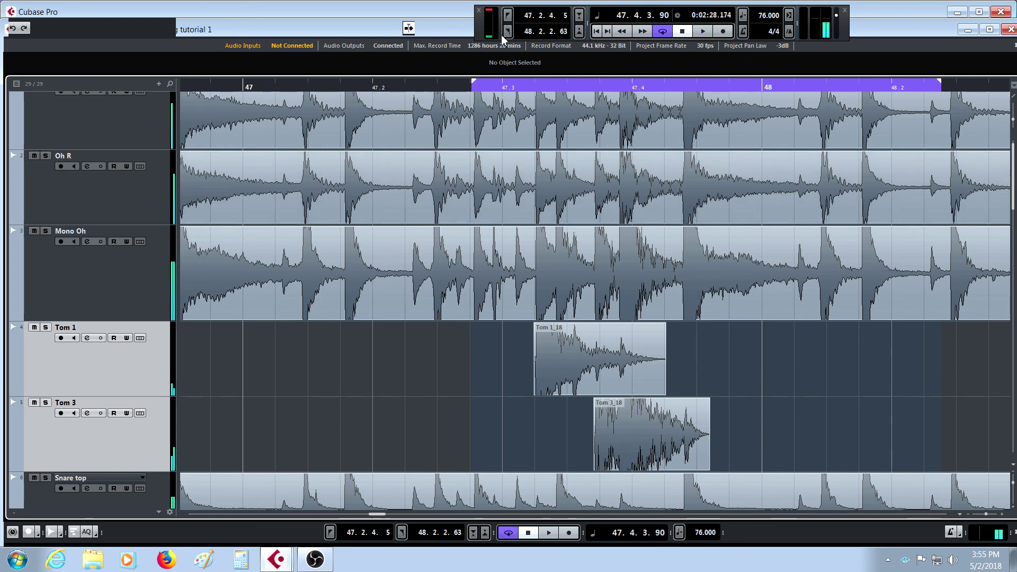
Step: Turn off cycle playback and set the locator range over the whole song, from 4.3.1.31 to 79.1.2.44
click(659, 33)
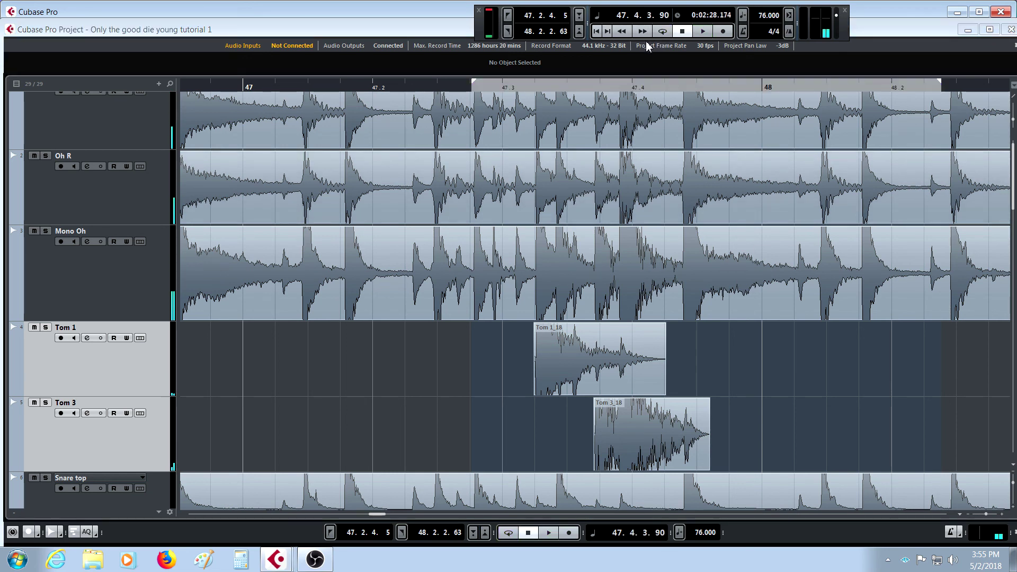
key(g)
key(g)
key(g)
key(g)
key(g)
key(g)
key(g)
key(g)
key(g)
key(g)
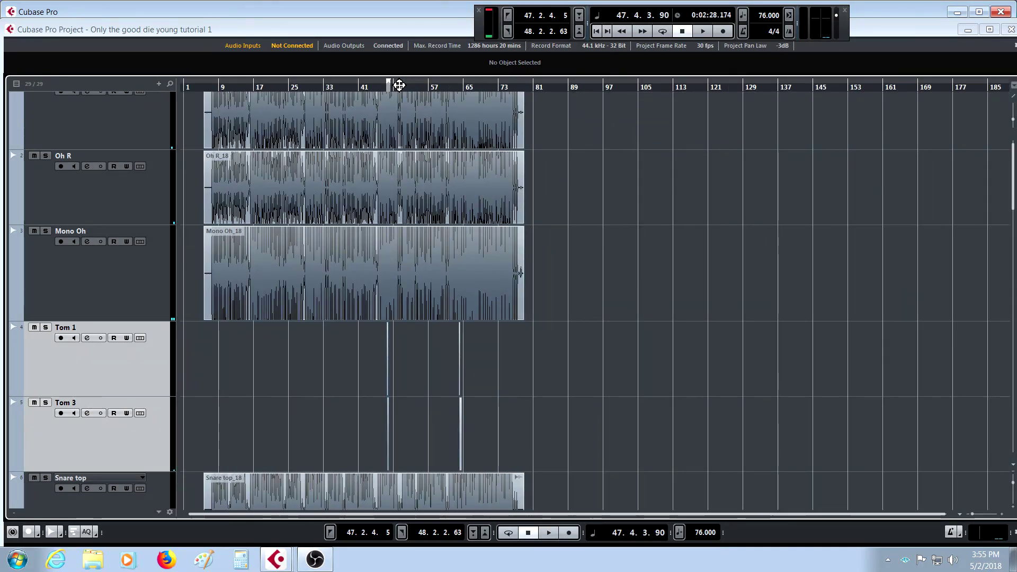
drag(394, 85, 502, 78)
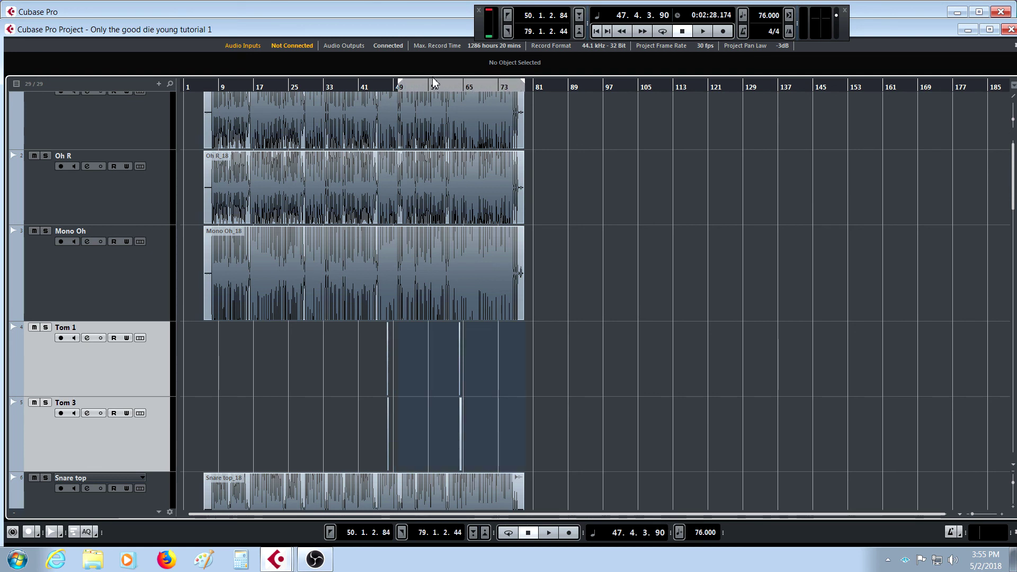
drag(404, 88, 206, 101)
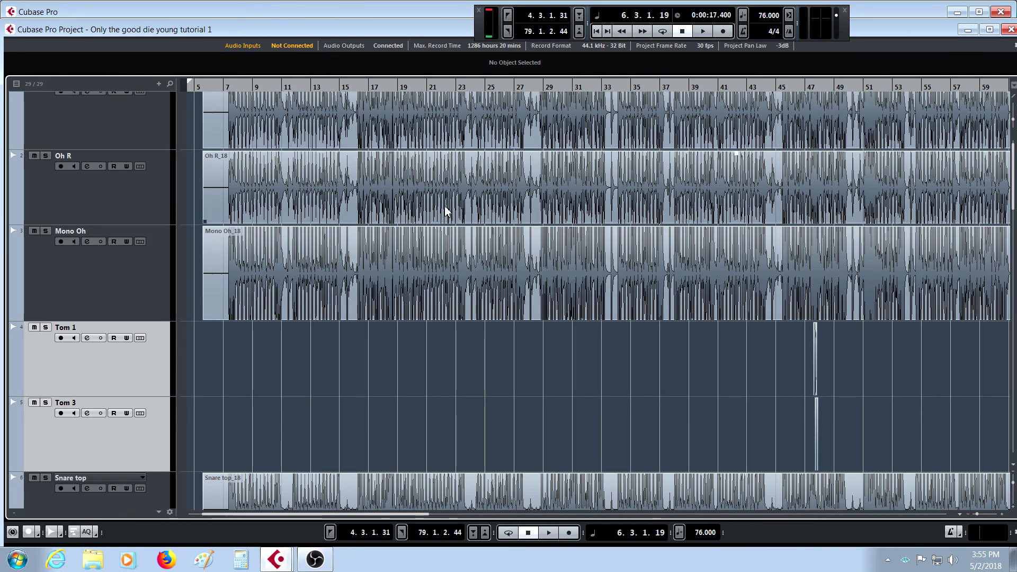
Step: Play the song from bar 6 and open the MixConsole
key(space)
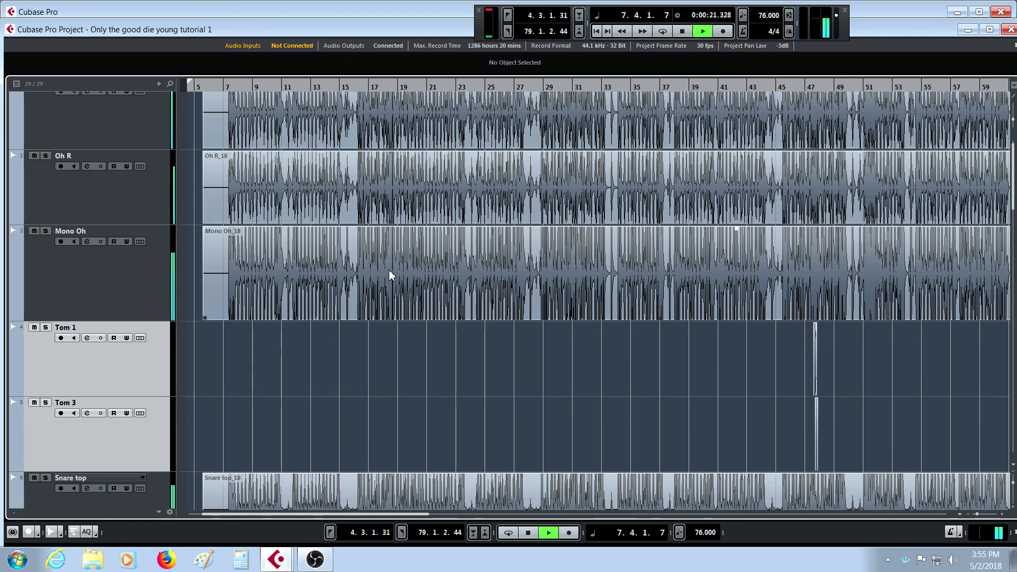
key(F3)
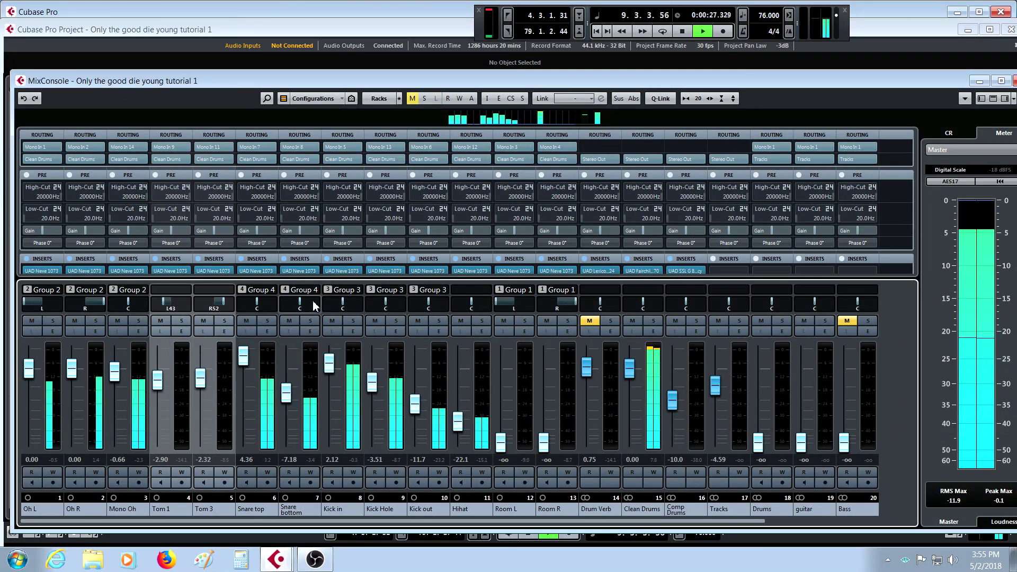
Step: Flip the phase to 180° on the two snare and three kick channels during playback, keeping Hihat at 0°
click(264, 242)
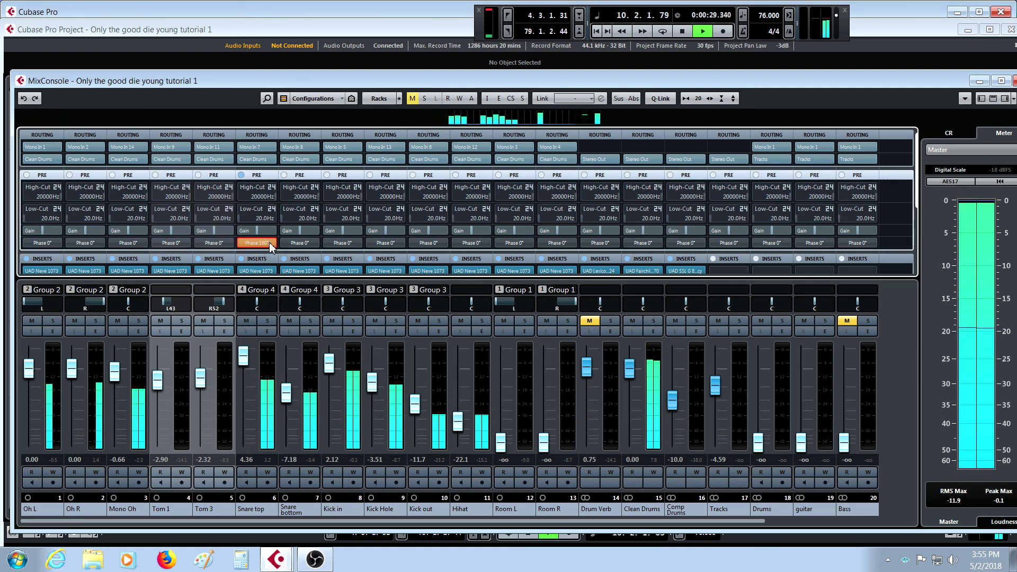
click(303, 244)
click(342, 242)
click(385, 243)
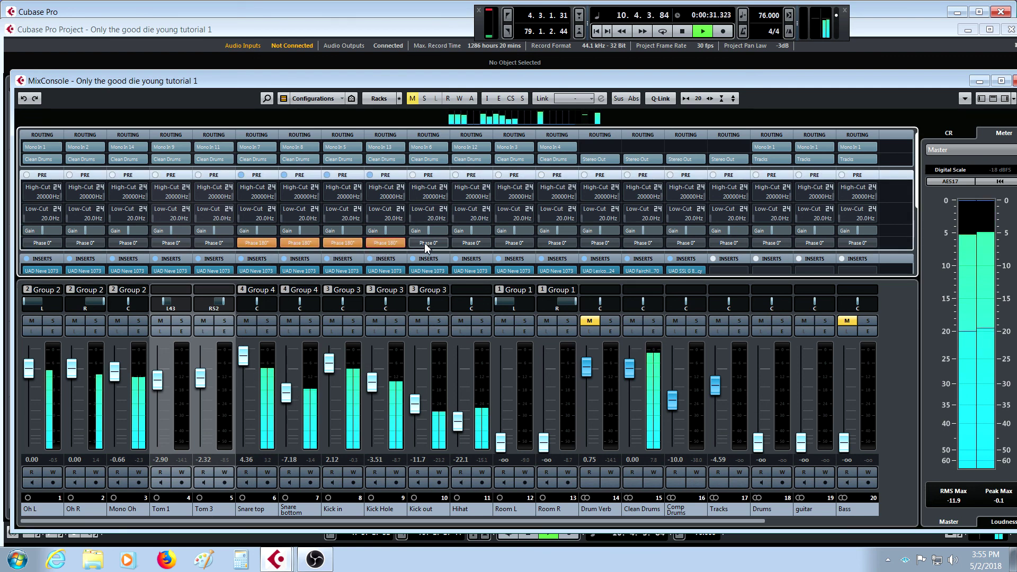
click(429, 242)
click(476, 244)
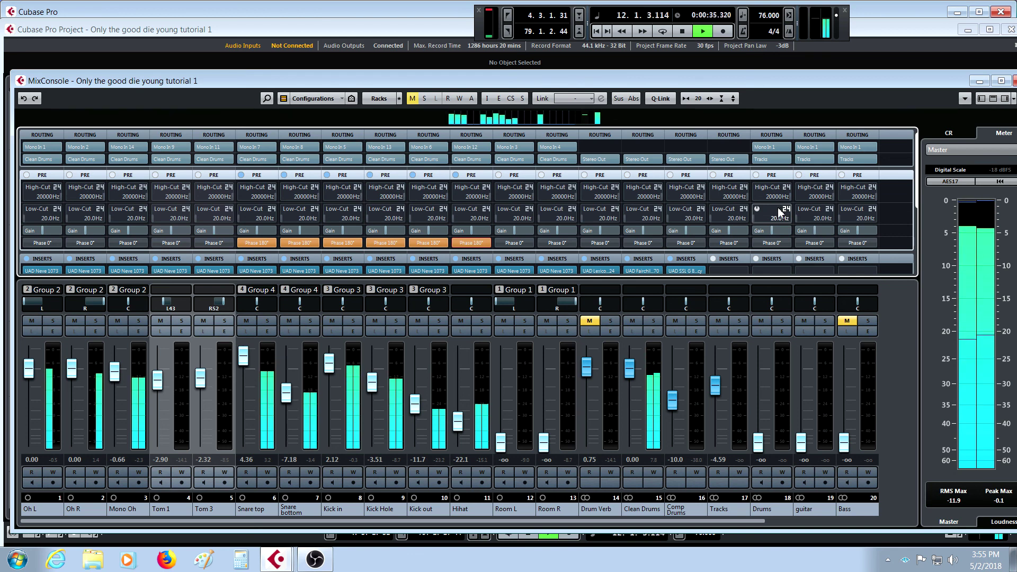
click(473, 243)
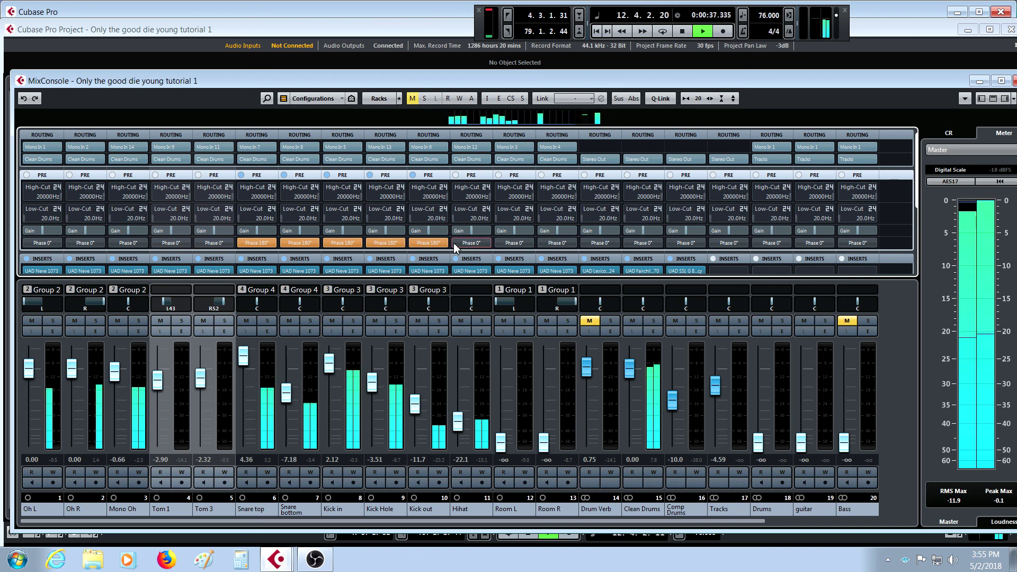
Step: Return the phase of the snare and kick channels to 0° and collapse the Pre rack
click(418, 244)
click(393, 245)
click(343, 244)
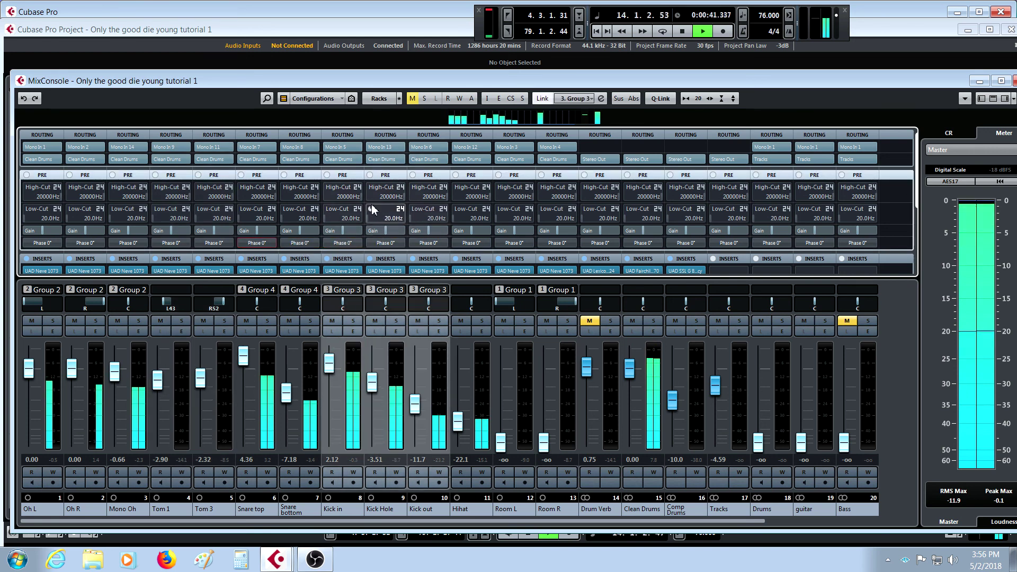
click(407, 170)
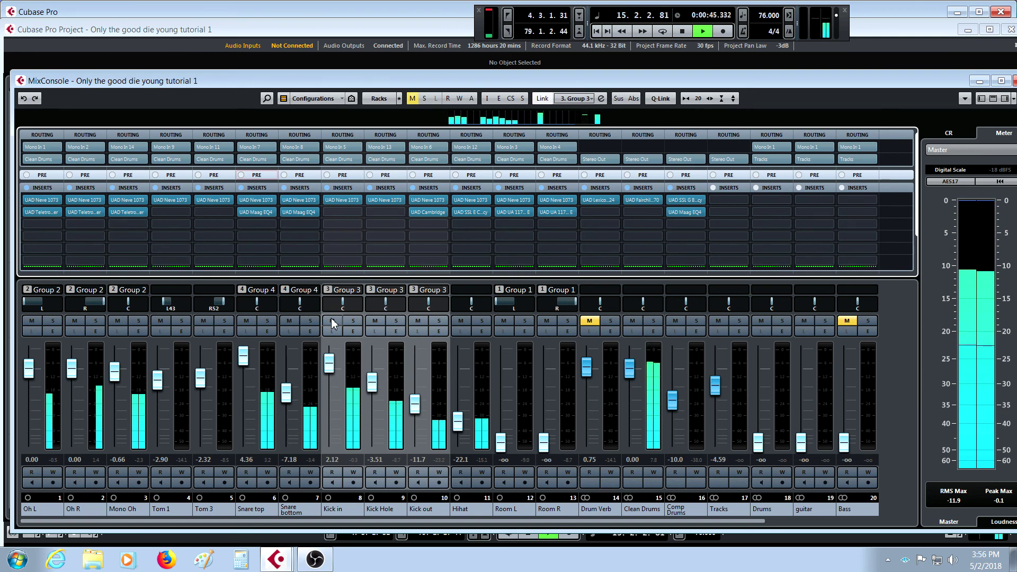
Step: Stop playback, raise the linked Room L and Room R faders to -9.21 dB, and resume playback while adjusting them
click(245, 360)
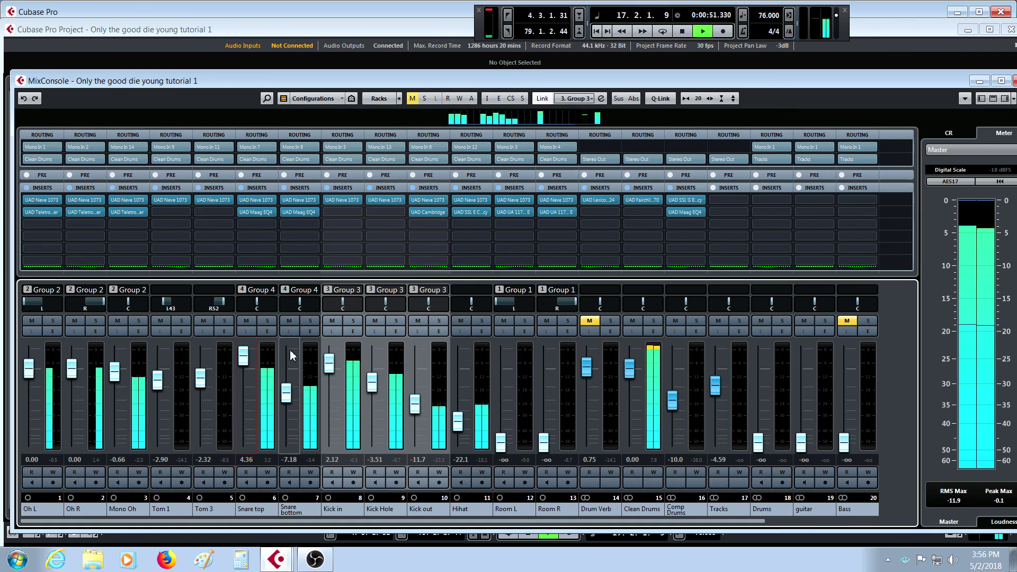
key(space)
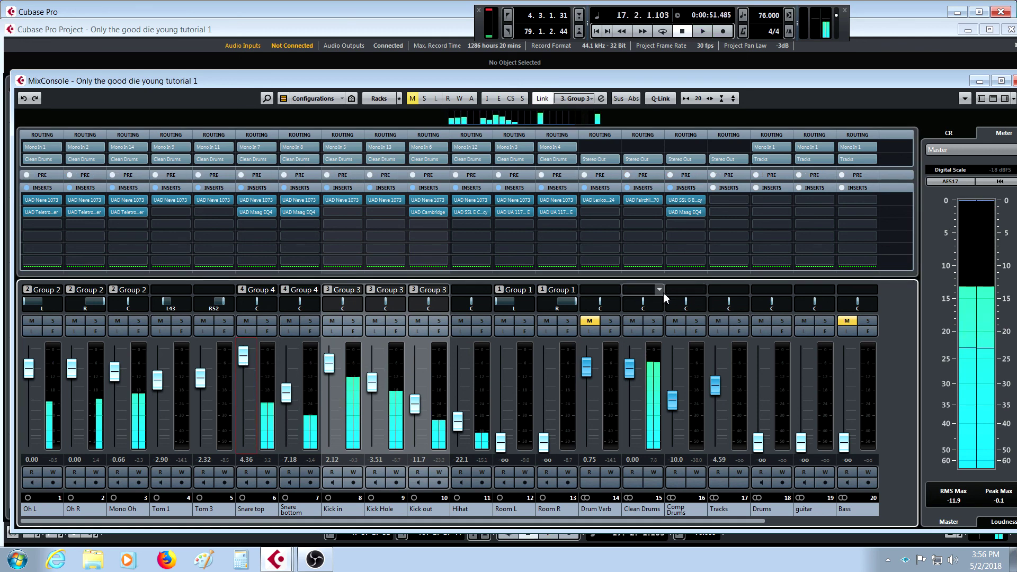
drag(552, 443, 567, 404)
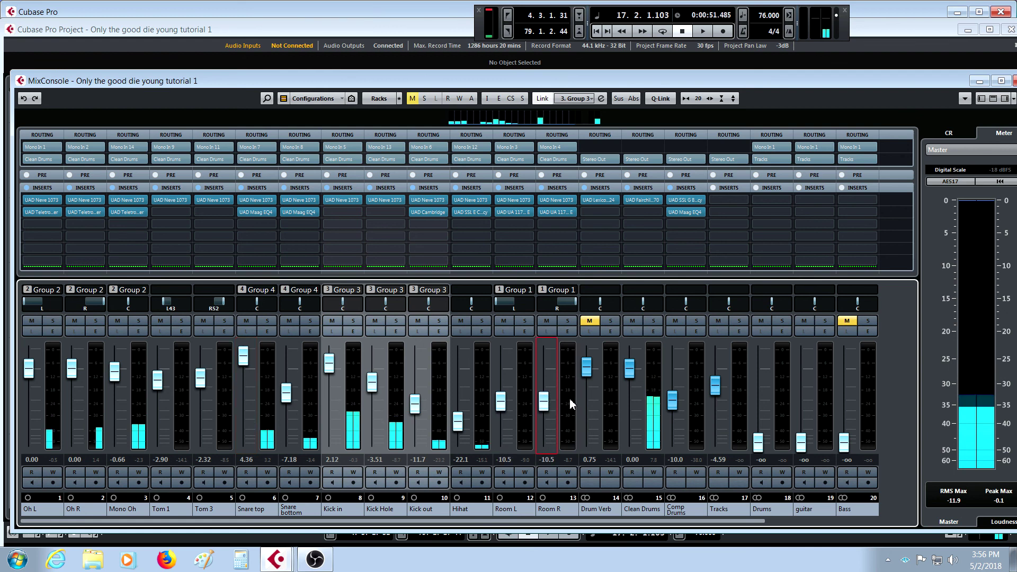
key(space)
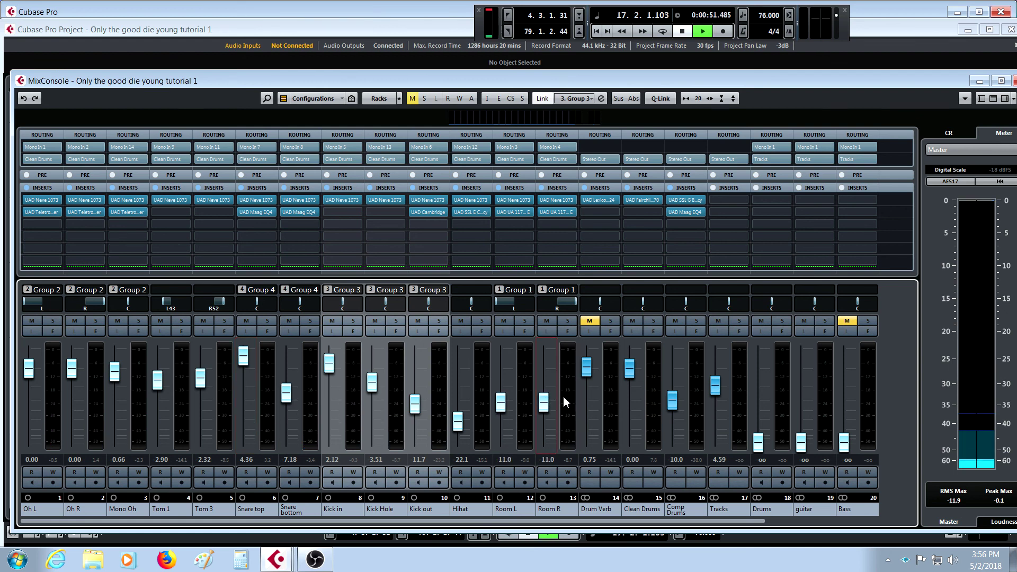
drag(551, 407, 553, 403)
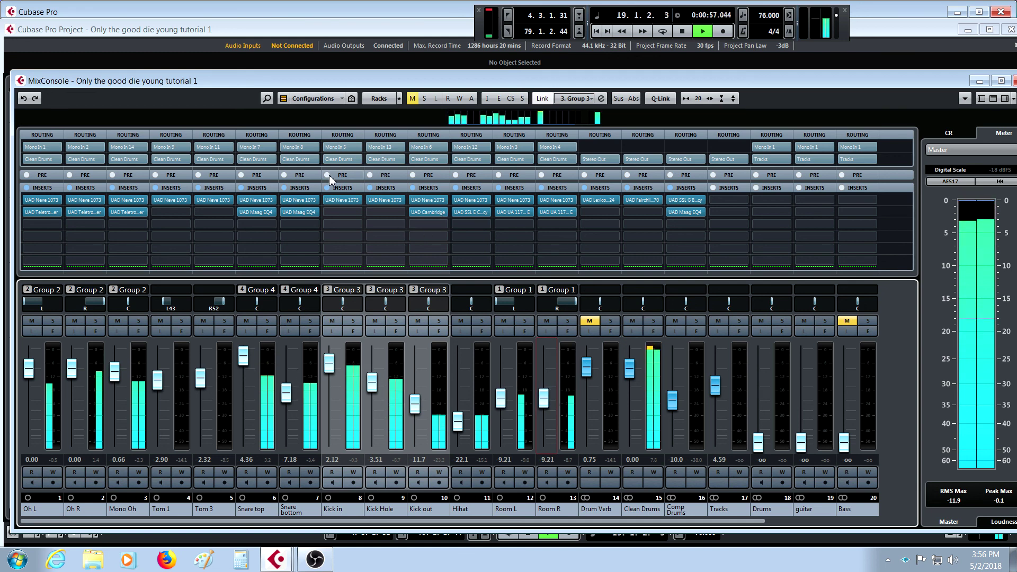
Step: Compare the mix with room mics by flipping the snare and kick channels' phase to 180° and back to 0°
click(219, 174)
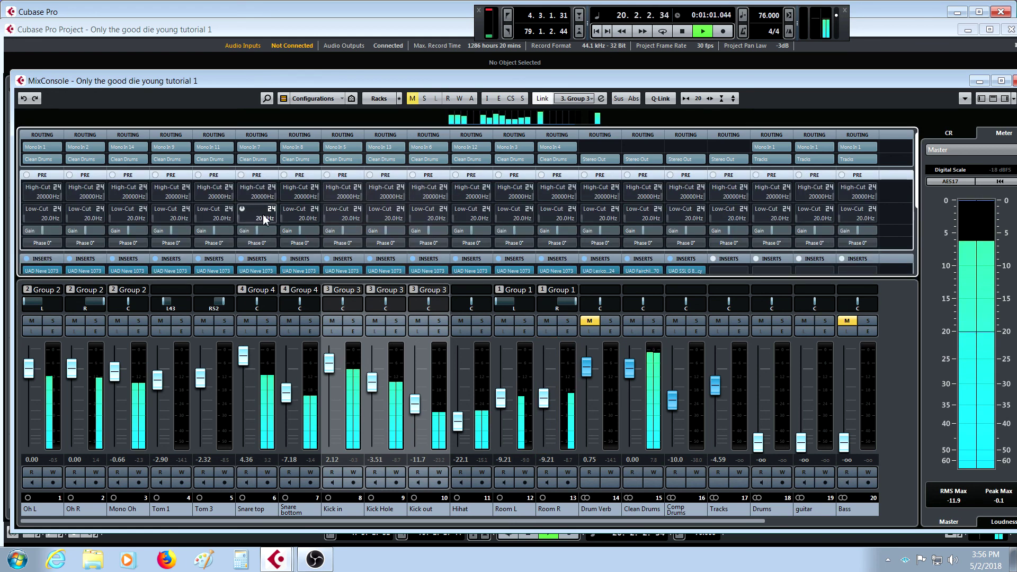
drag(295, 244, 479, 247)
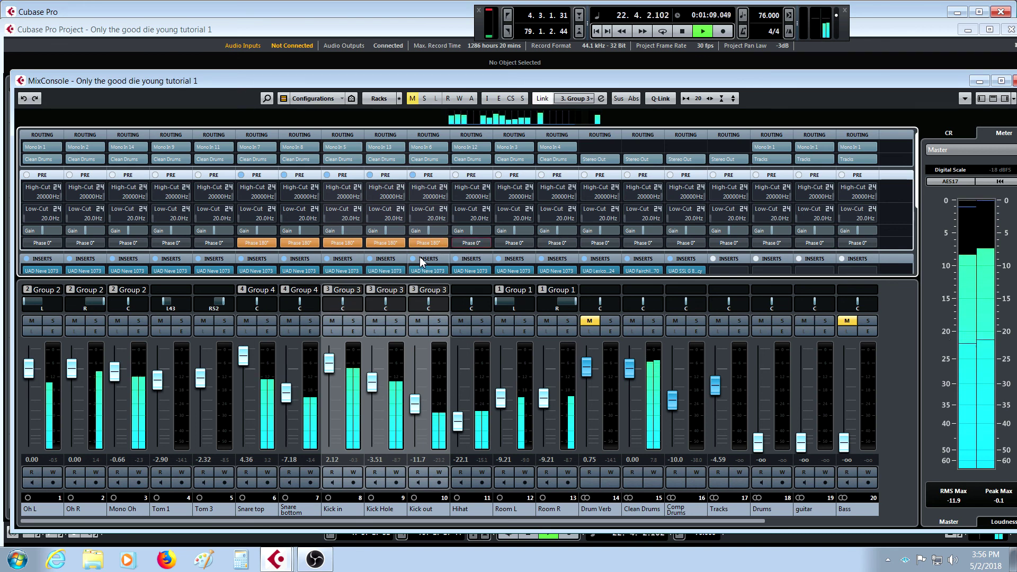
click(374, 245)
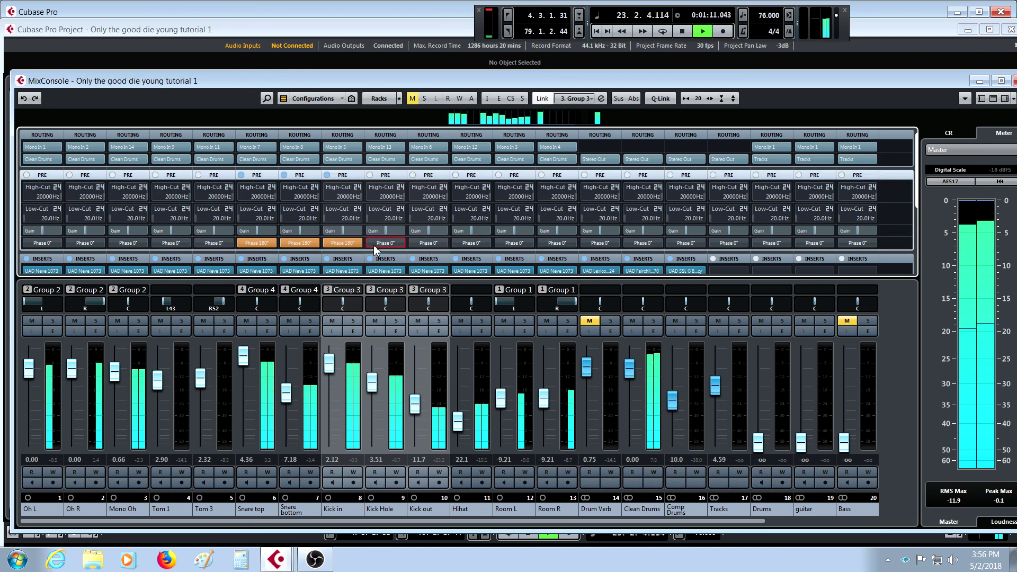
click(243, 243)
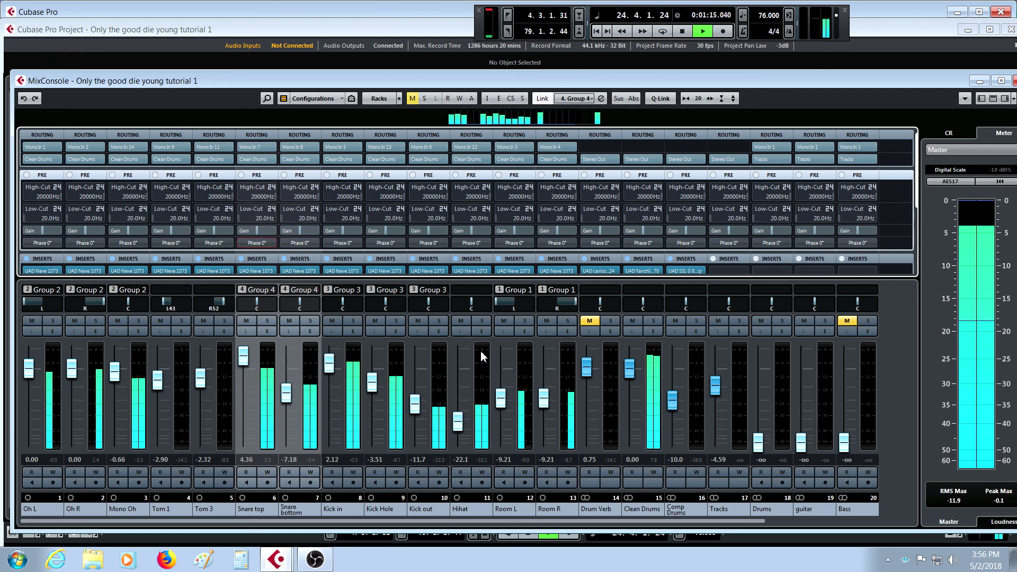
Step: Lower the linked Room L and Room R faders to -19.3 dB and unmute the Drum Verb channel
drag(502, 396, 501, 418)
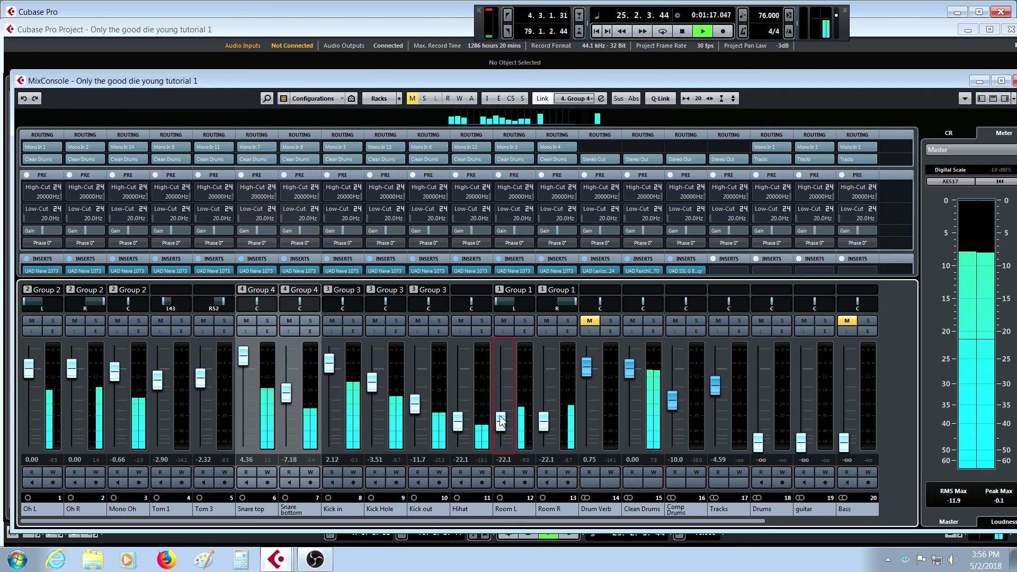
click(589, 321)
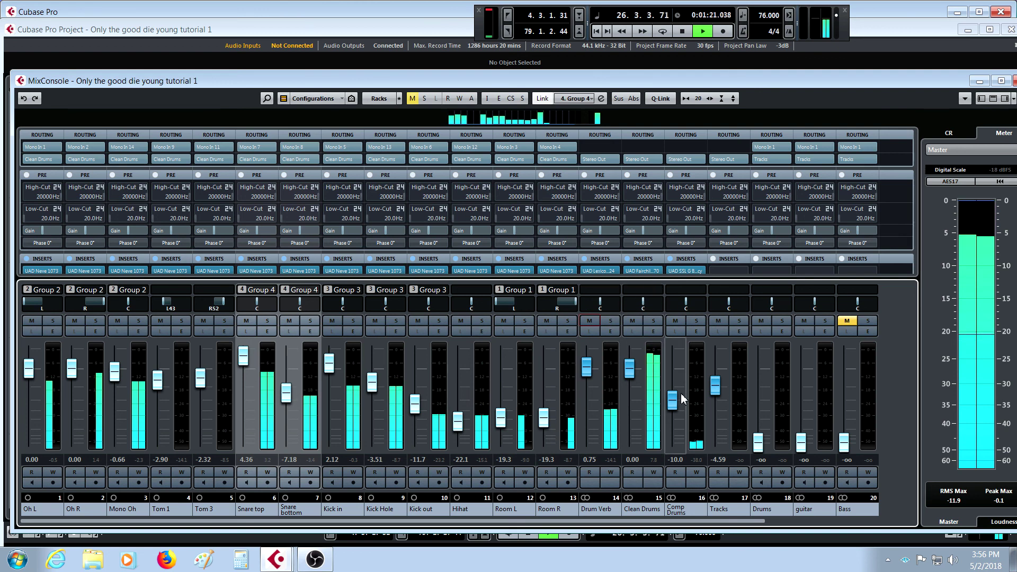
Step: Raise the Comp Drums fader to -7.82 dB and turn the Clean Drums channel's bypassed send to Comp Drums back on
drag(679, 400, 691, 391)
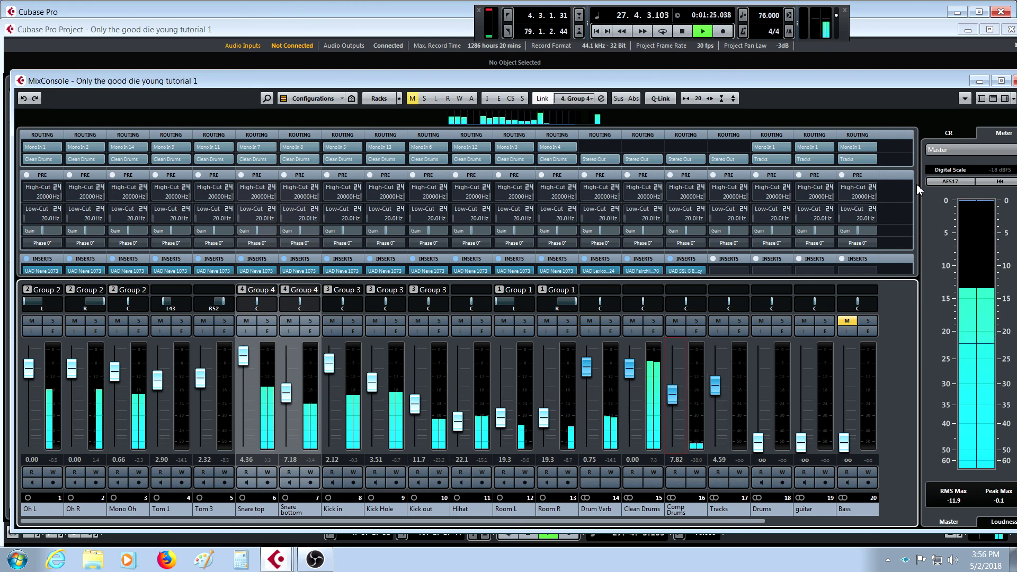
scroll(916, 225, down, 3)
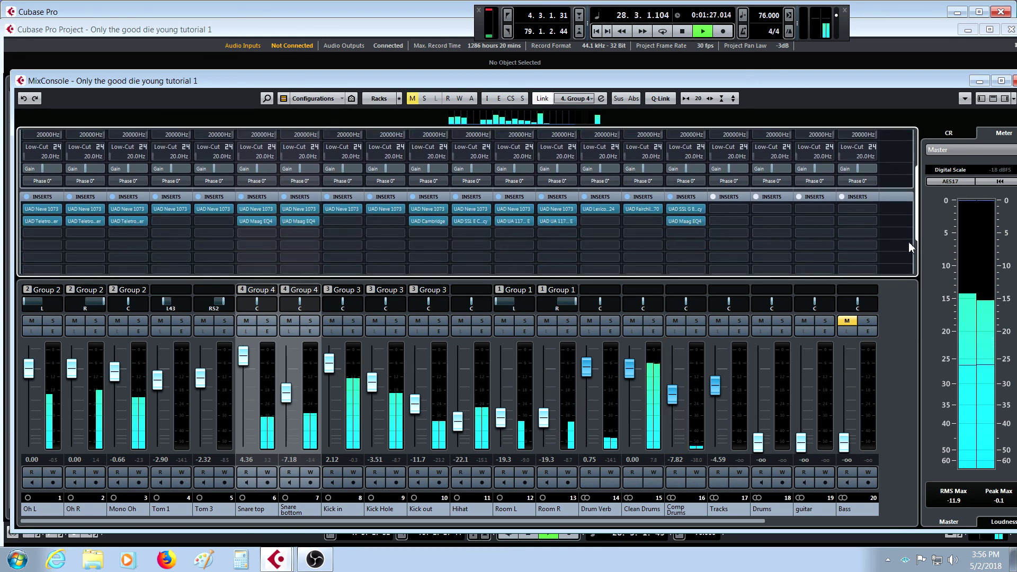
scroll(915, 244, down, 4)
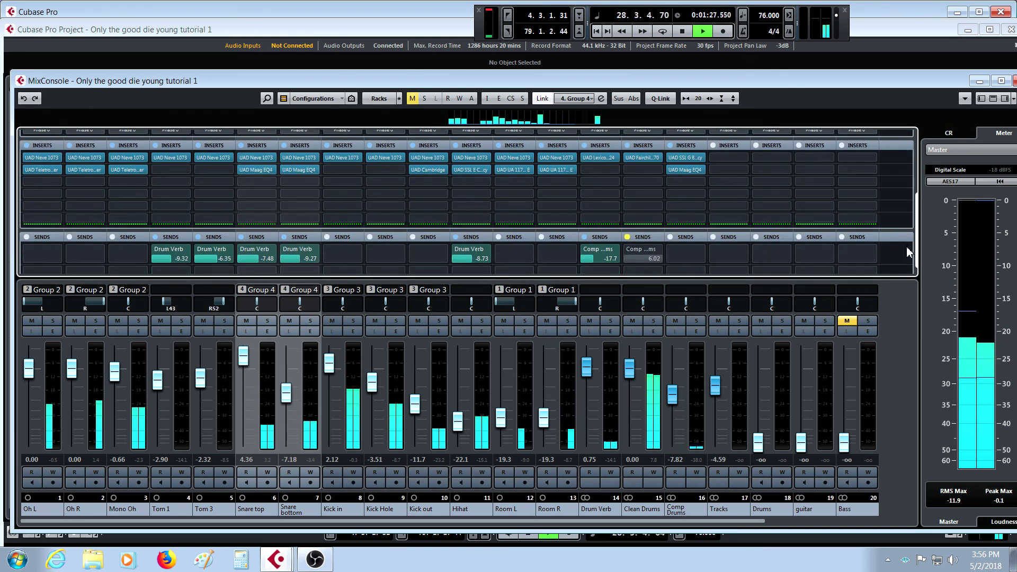
click(628, 237)
click(627, 249)
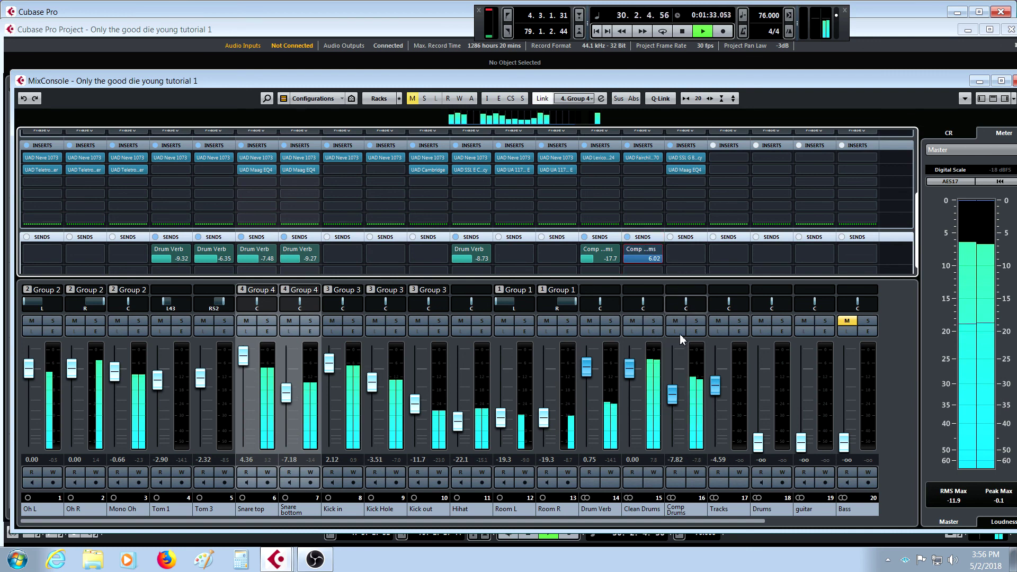
Step: Raise the Comp Drums fader to -5.36 dB and stop playback
drag(675, 387, 699, 378)
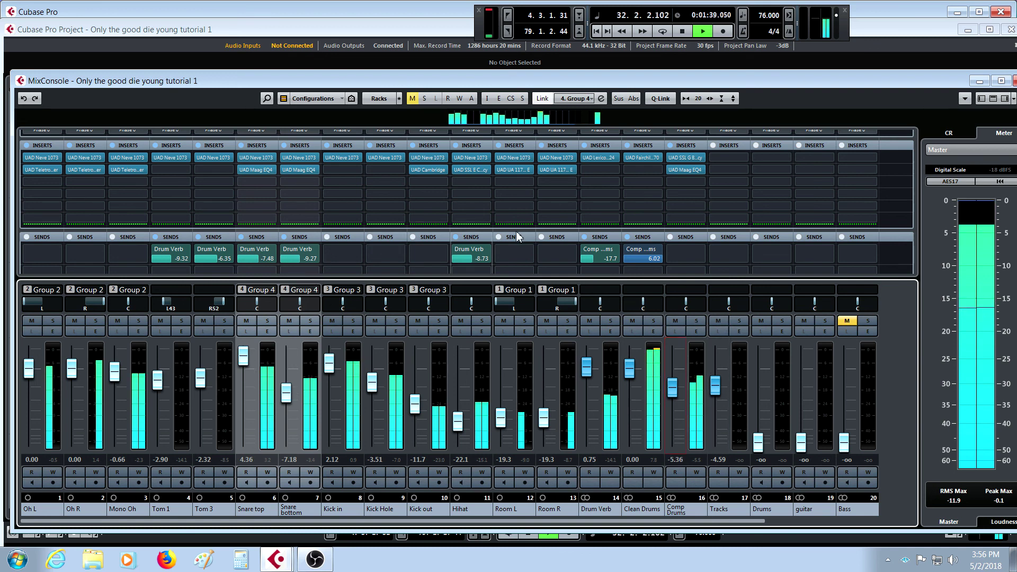
key(space)
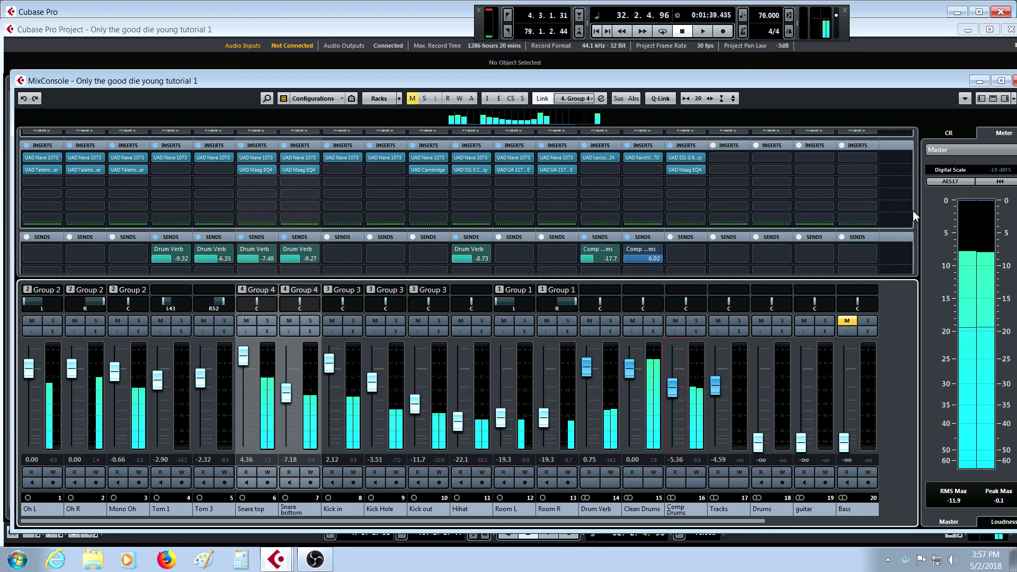
scroll(911, 225, down, 1)
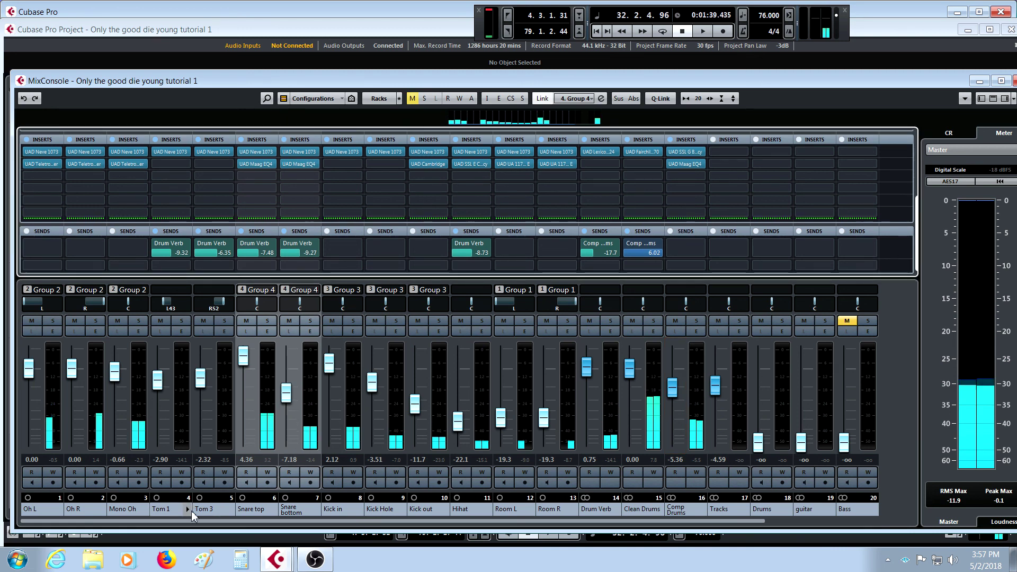
Step: In the project window, examine the drum hit near 13.3.2 and compare its attack across the Mono Oh, snare and kick tracks
click(434, 33)
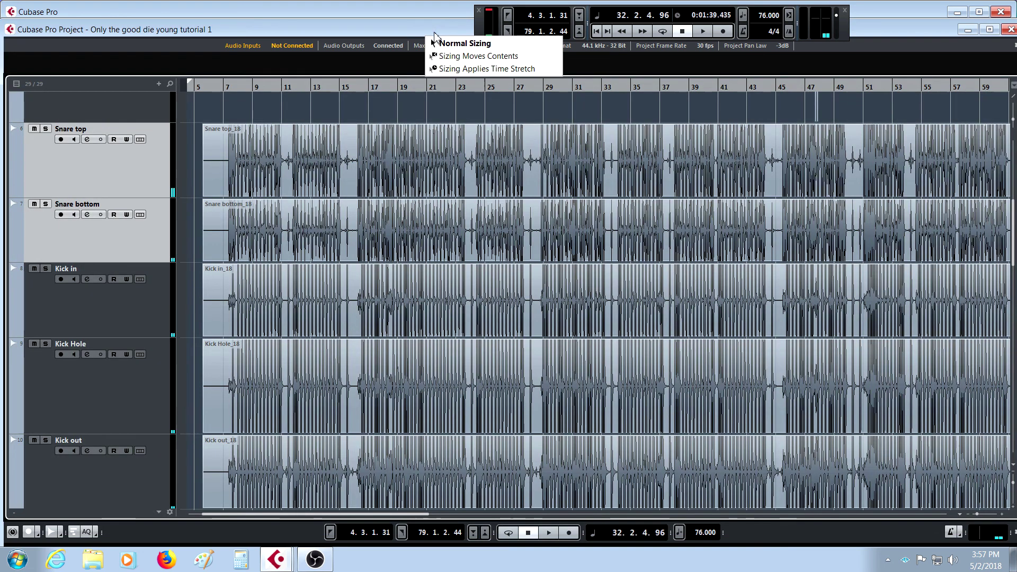
click(360, 109)
drag(323, 86, 371, 176)
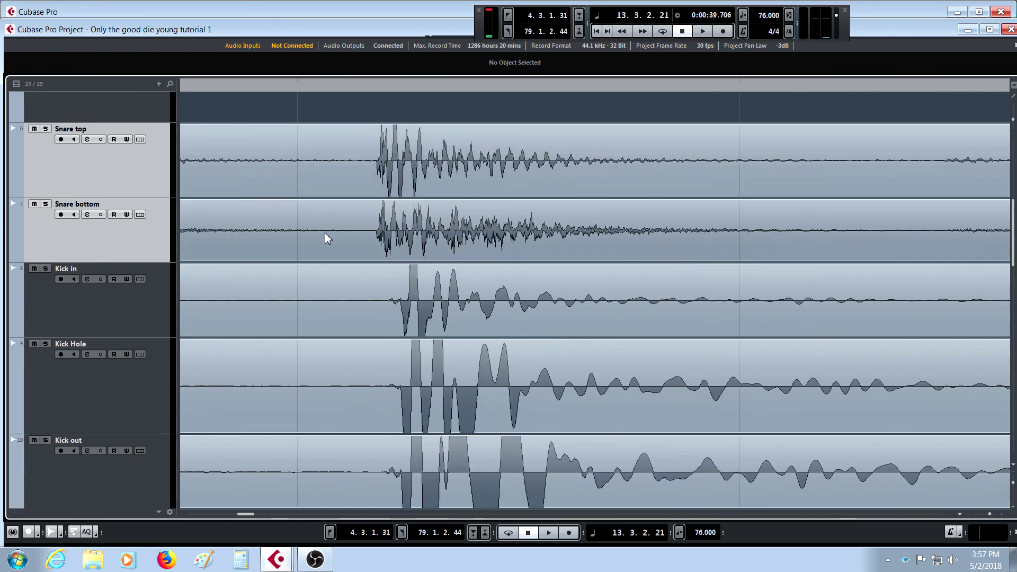
scroll(326, 233, up, 2)
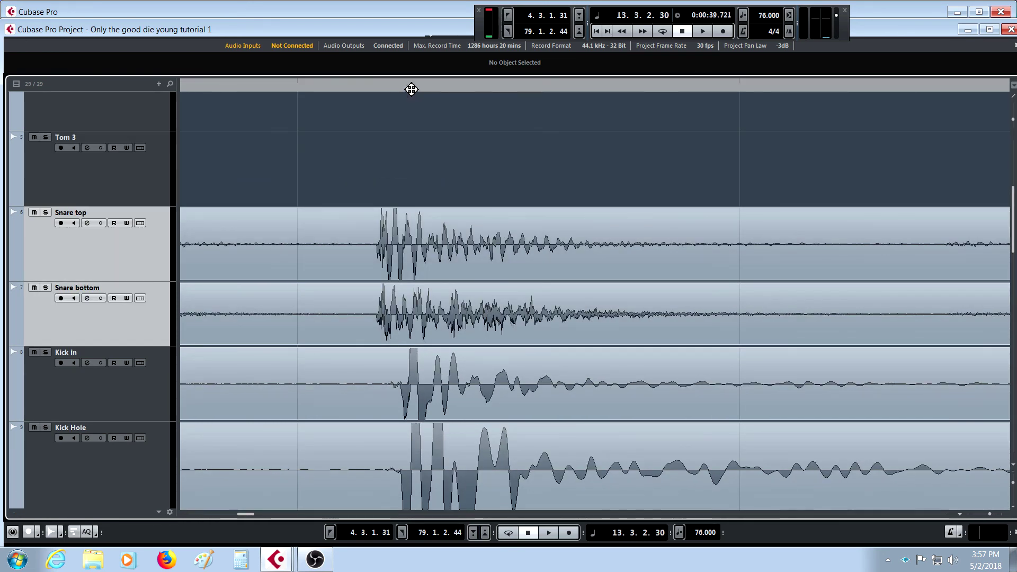
drag(411, 90, 366, 109)
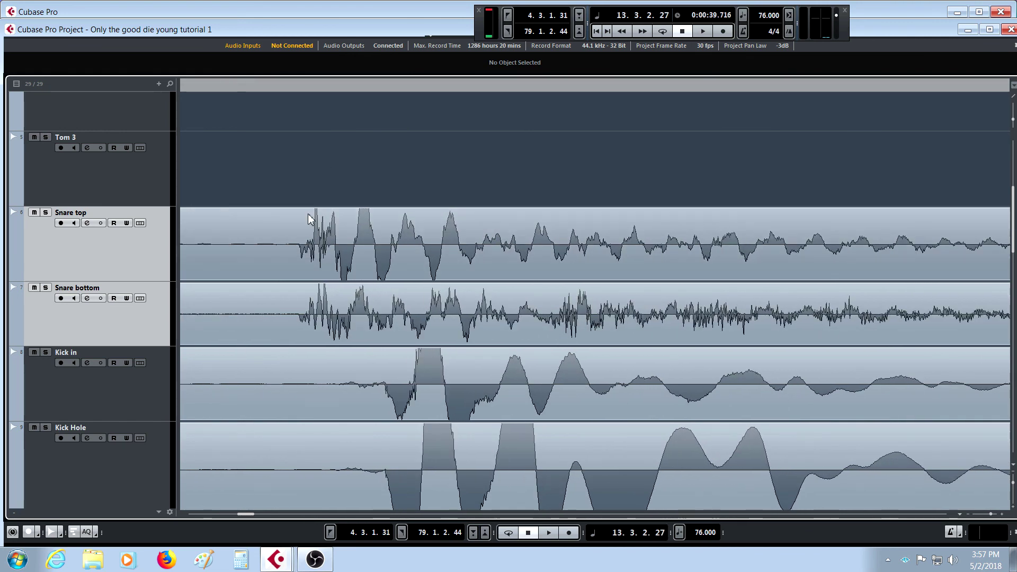
scroll(328, 302, up, 4)
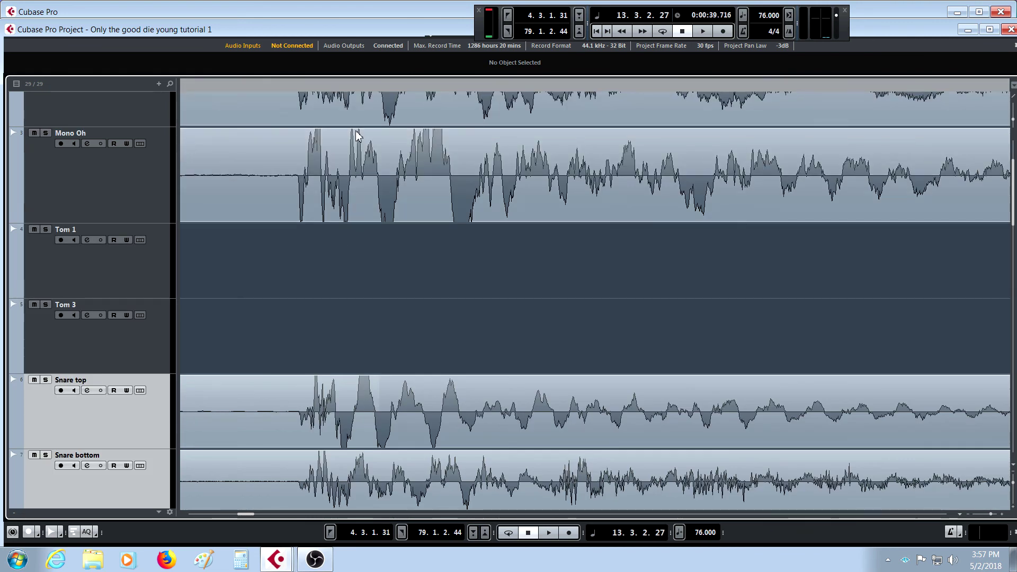
drag(302, 92, 318, 142)
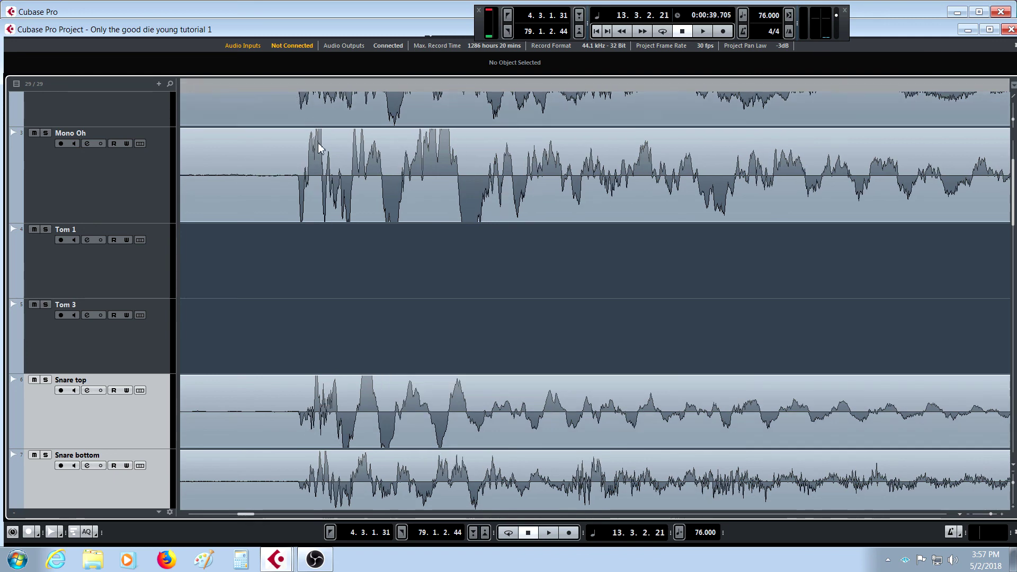
scroll(338, 189, down, 5)
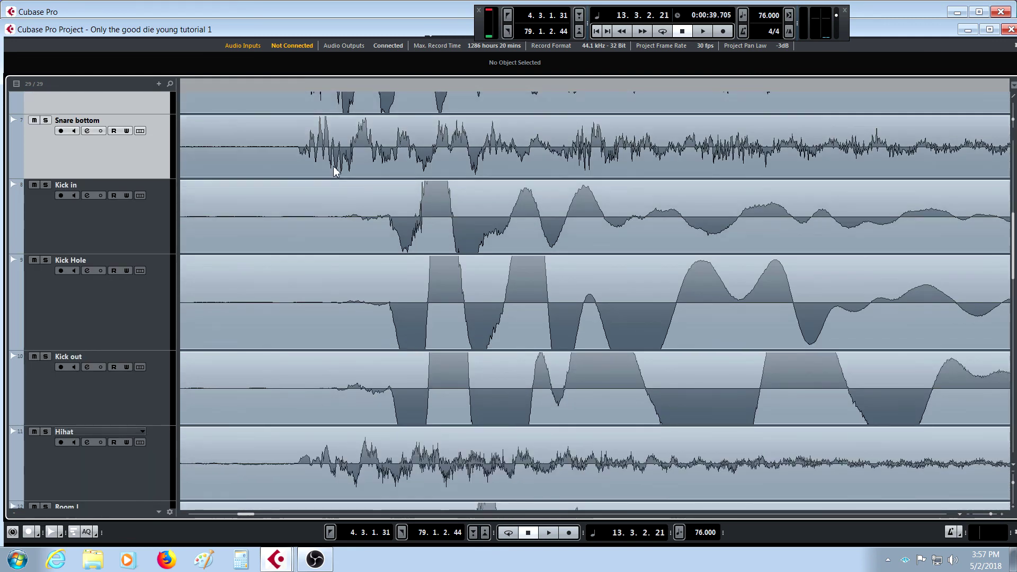
scroll(340, 185, up, 3)
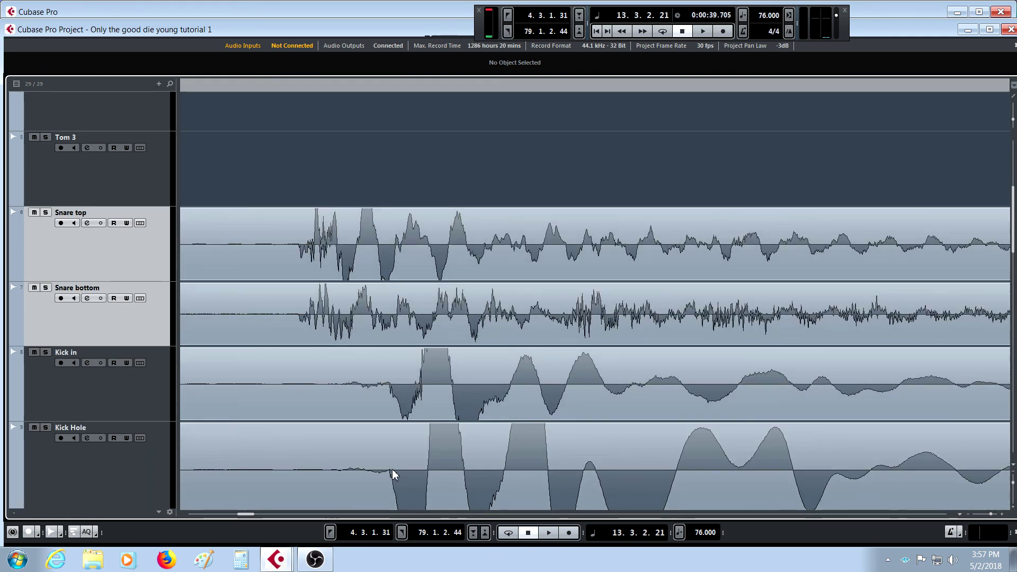
key(space)
key(space)
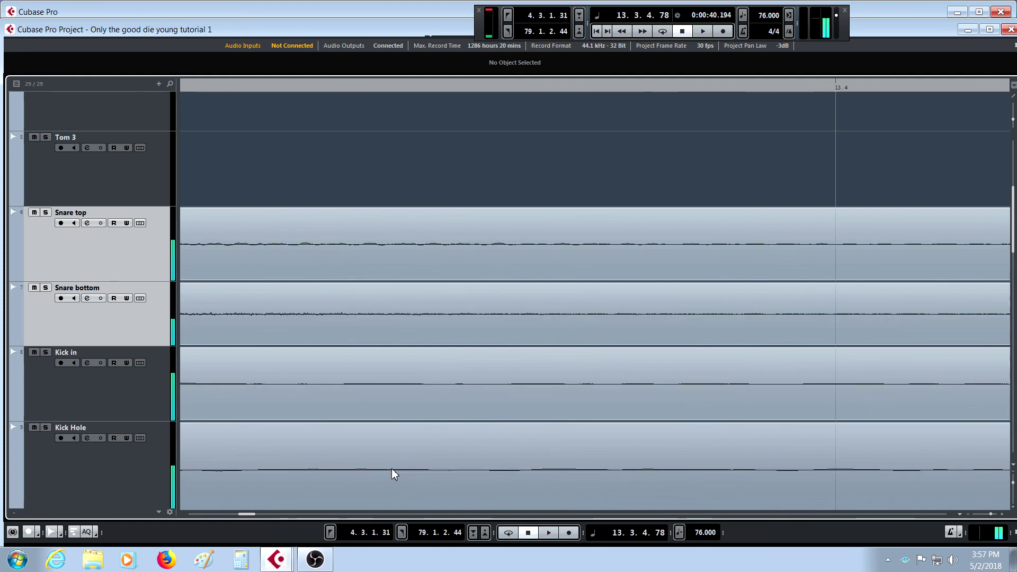
Step: Examine the hit near 13.2.2 up close and compare its arrival time on the Oh L, Oh R and Mono Oh tracks
key(g)
key(g)
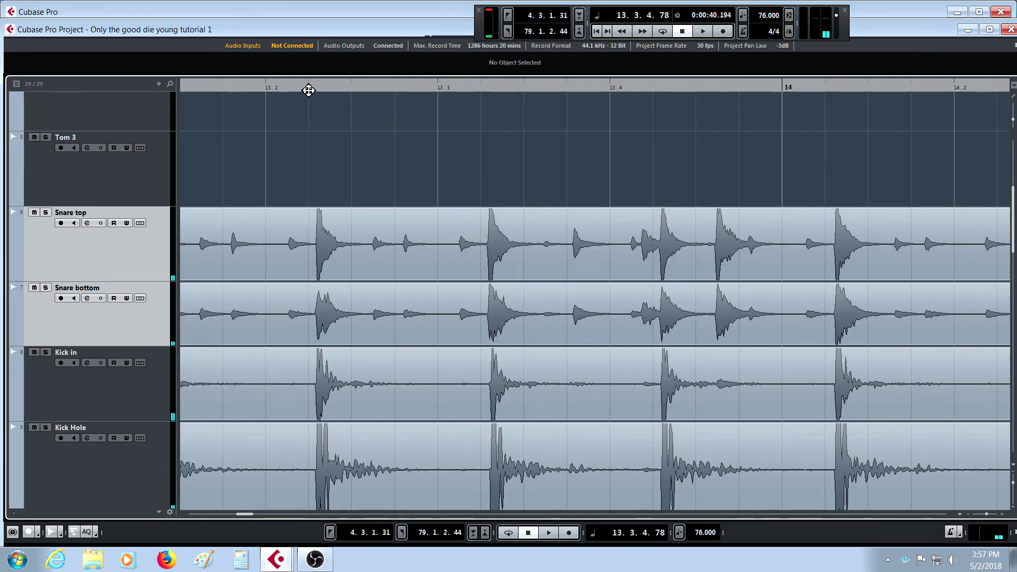
drag(308, 90, 404, 167)
scroll(397, 212, up, 5)
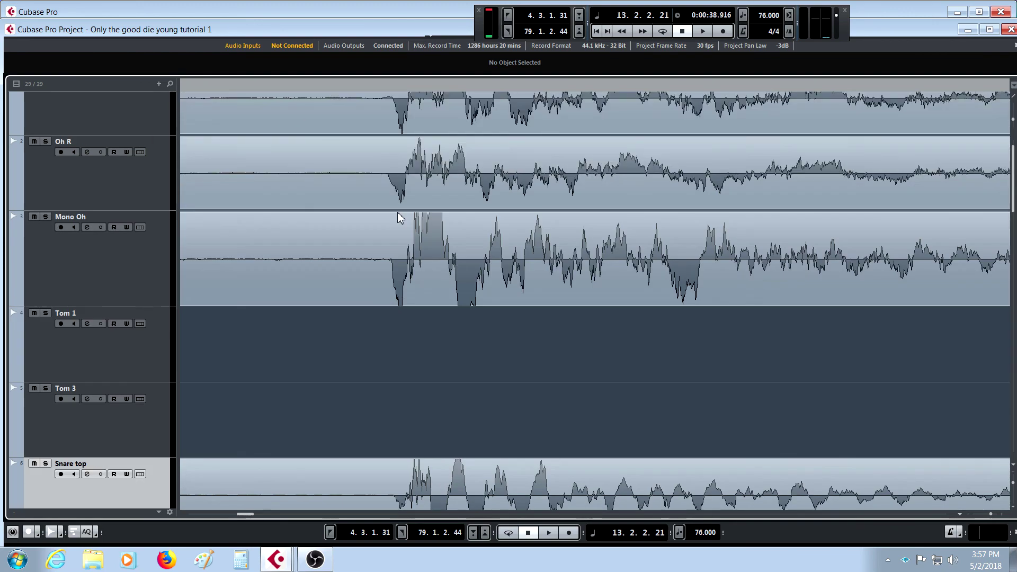
drag(395, 97, 327, 56)
scroll(390, 202, up, 1)
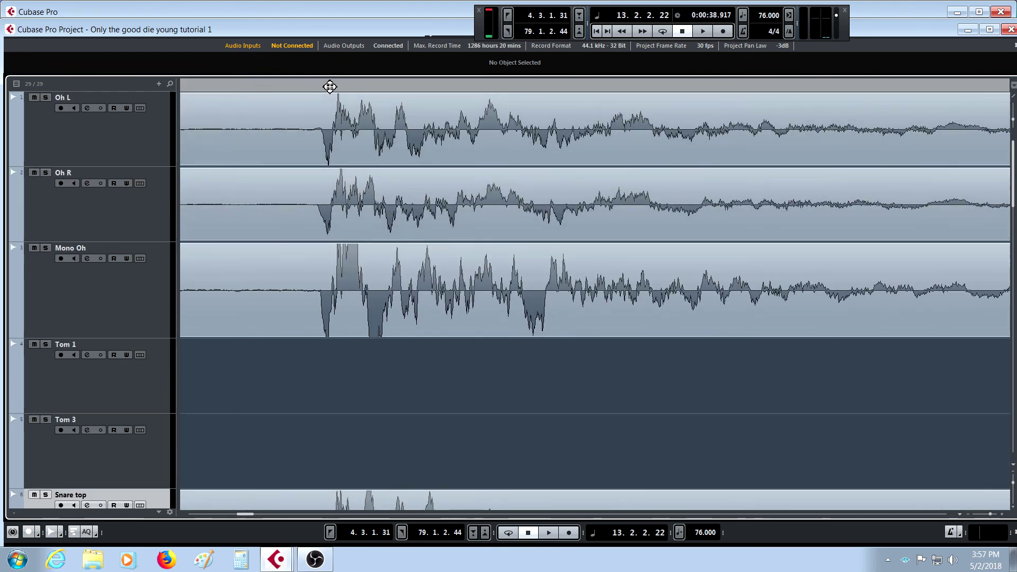
drag(328, 89, 315, 97)
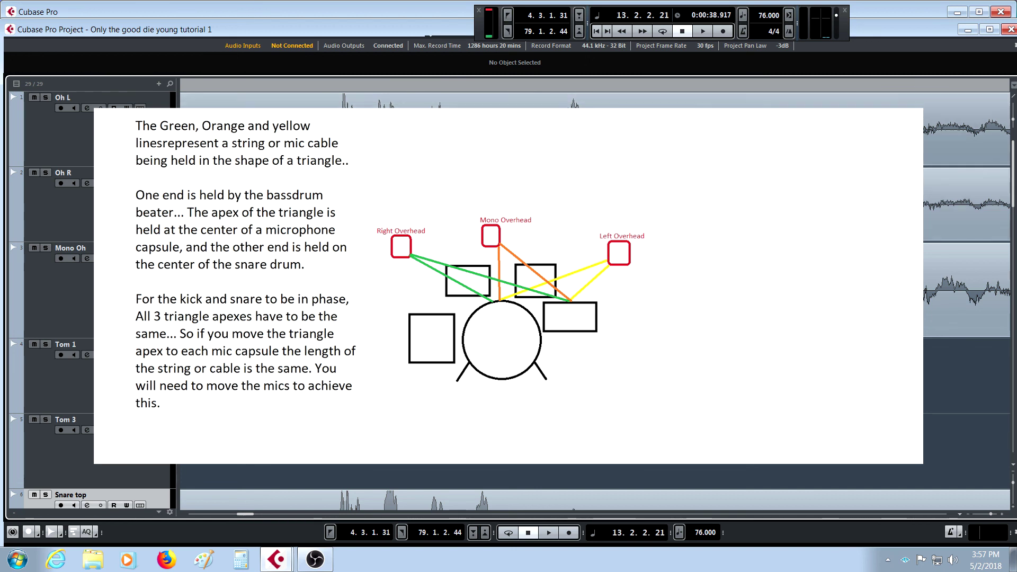
drag(322, 86, 296, 95)
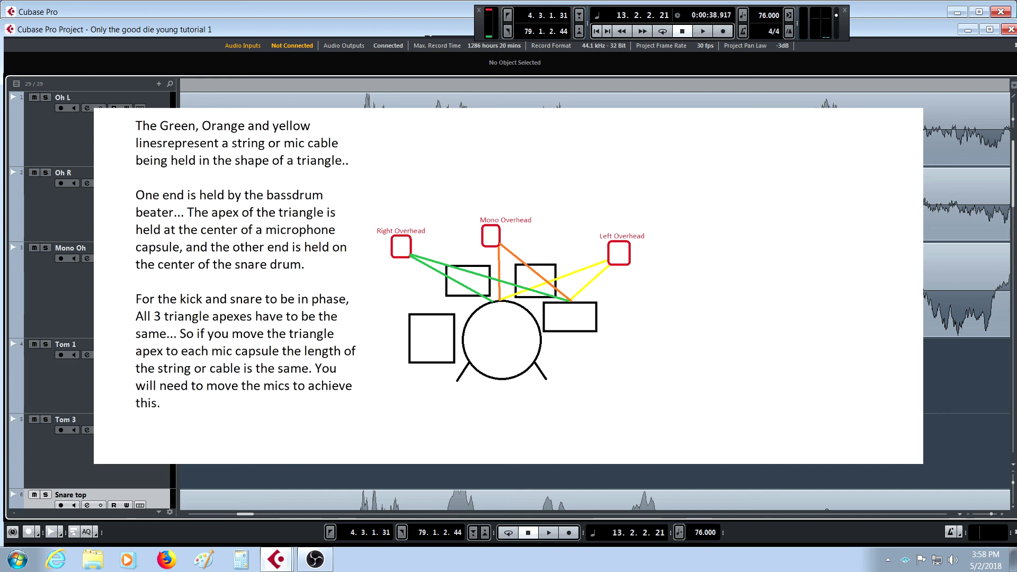
drag(309, 91, 301, 54)
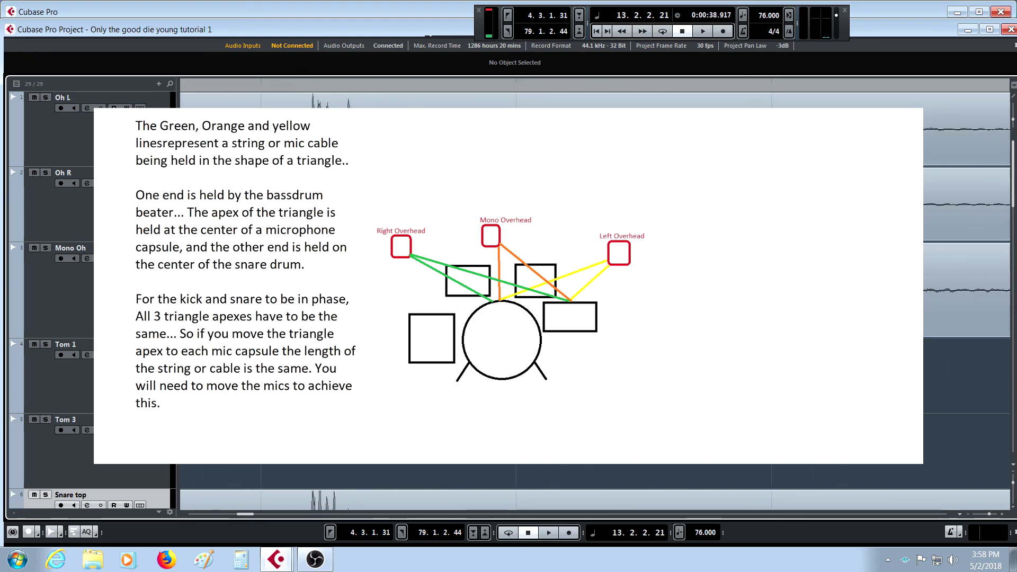
Step: Locate the hit near 7.2.3 and compare its onset on the overheads with the kick, hihat and room tracks
click(978, 515)
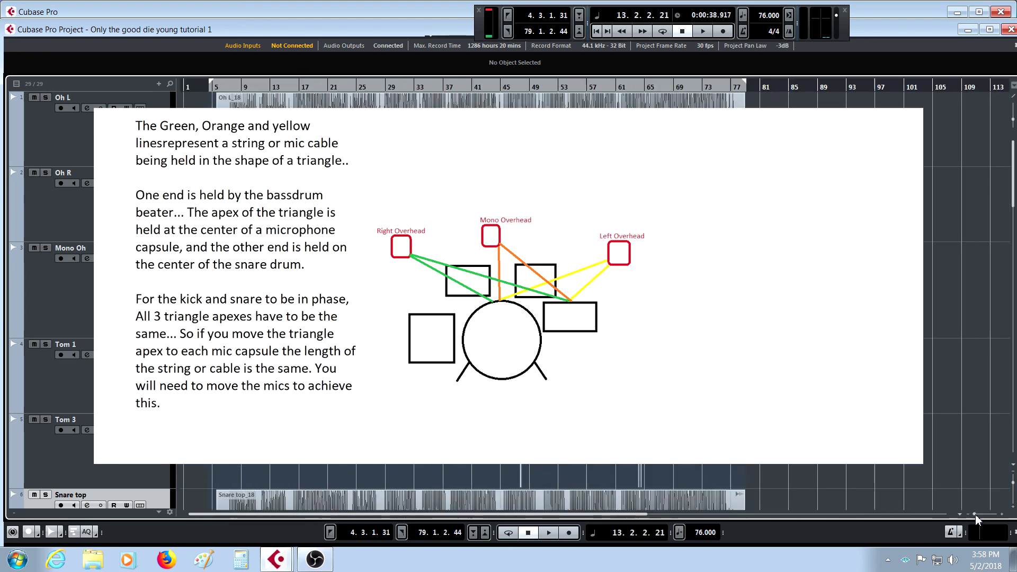
drag(979, 518, 981, 518)
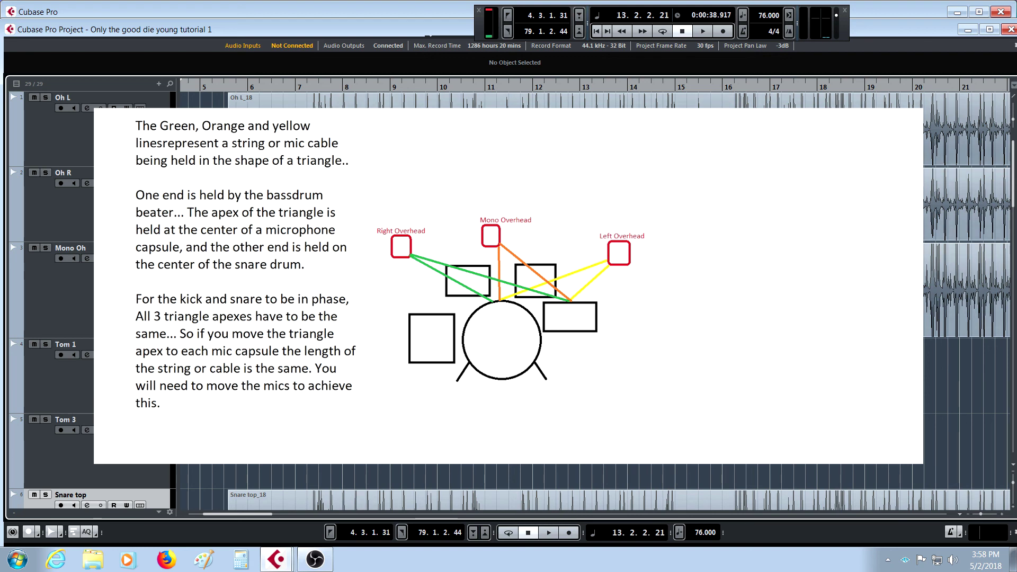
drag(311, 86, 433, 212)
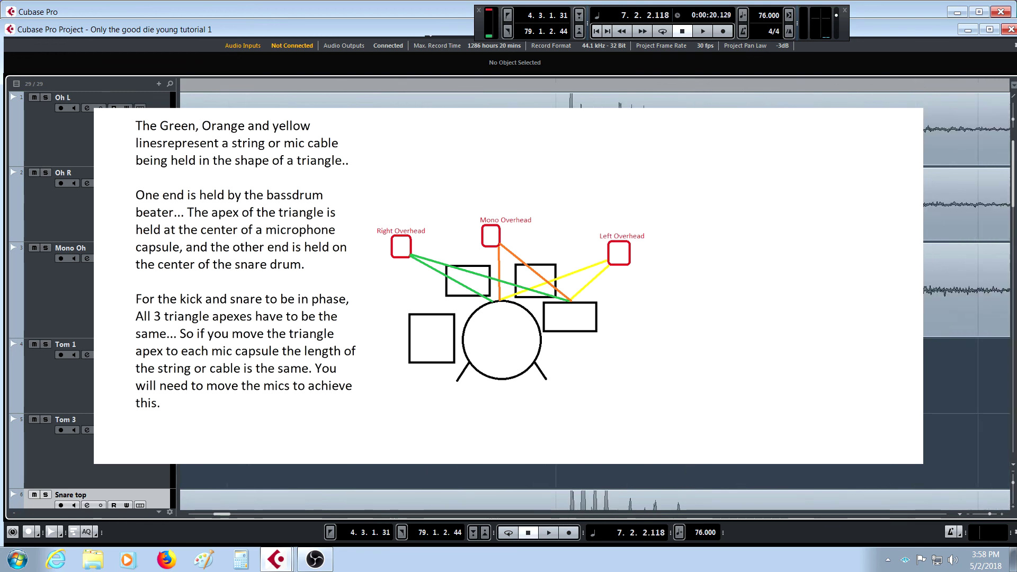
drag(550, 212, 567, 222)
drag(575, 86, 553, 148)
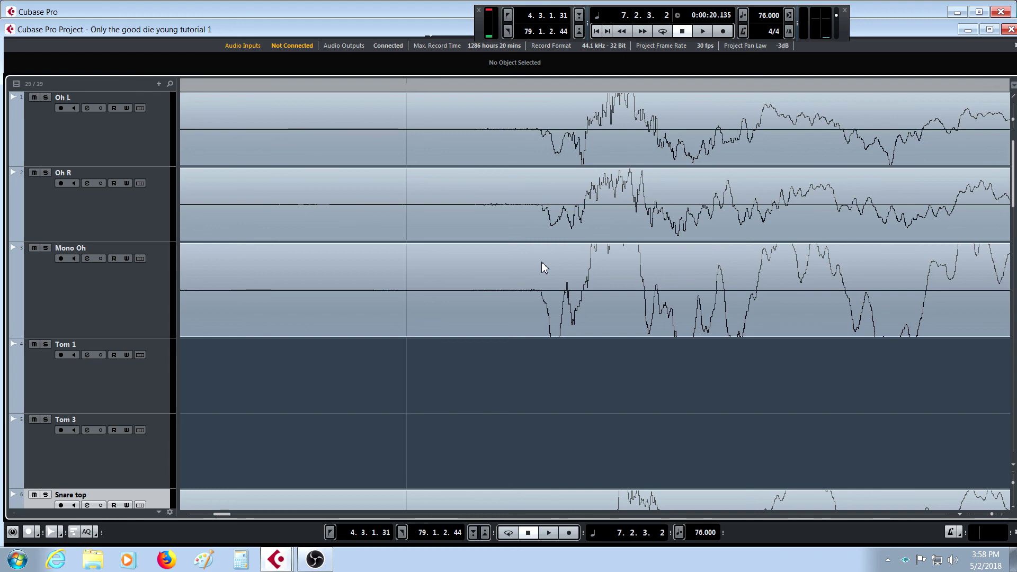
scroll(542, 261, down, 15)
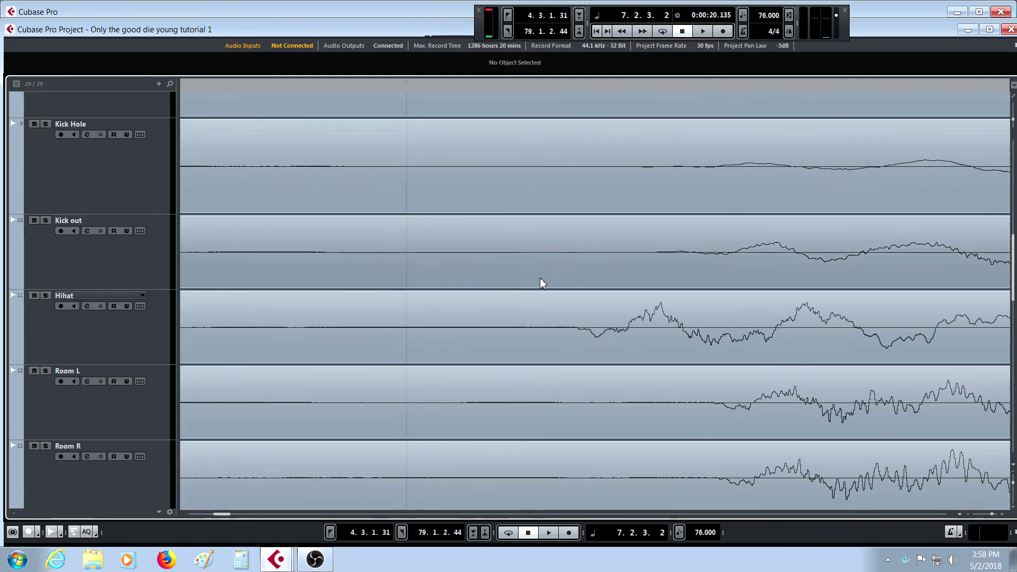
scroll(540, 281, up, 4)
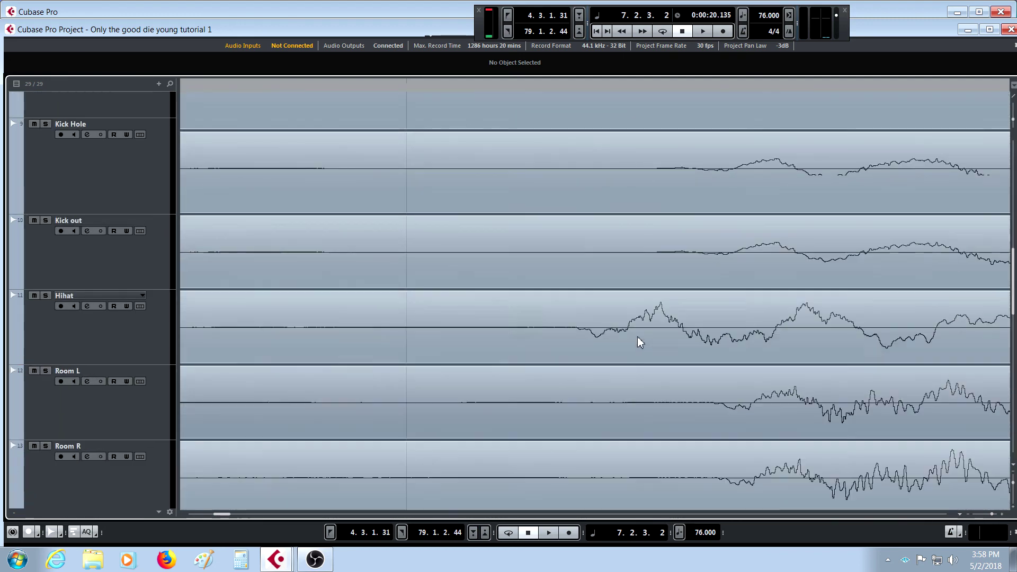
Step: Try moving the Room L and Room R events earlier, with Room L starting at 5.3.2.49, undo the move, and listen to the drums
click(637, 403)
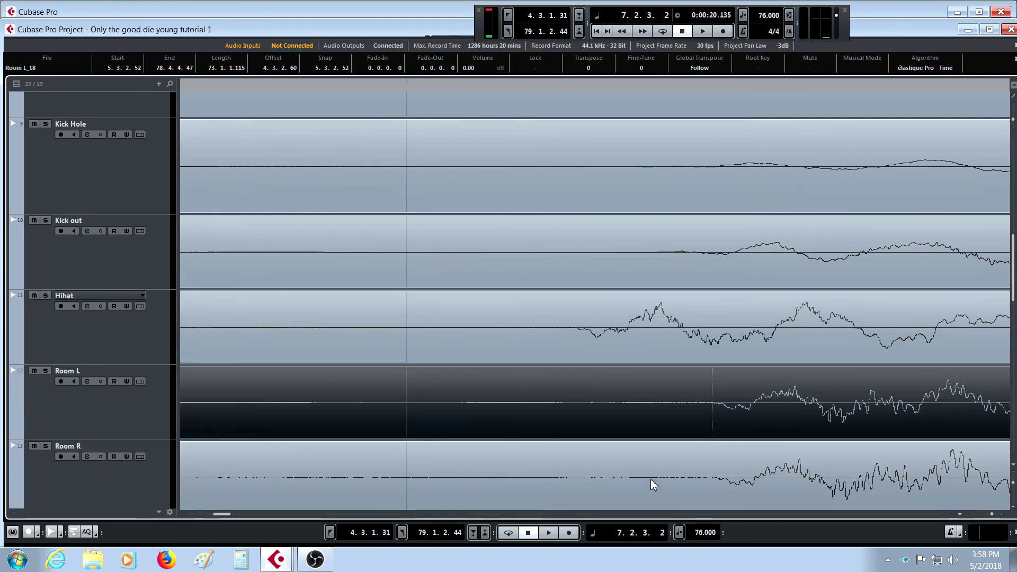
shift+click(651, 478)
scroll(669, 297, up, 8)
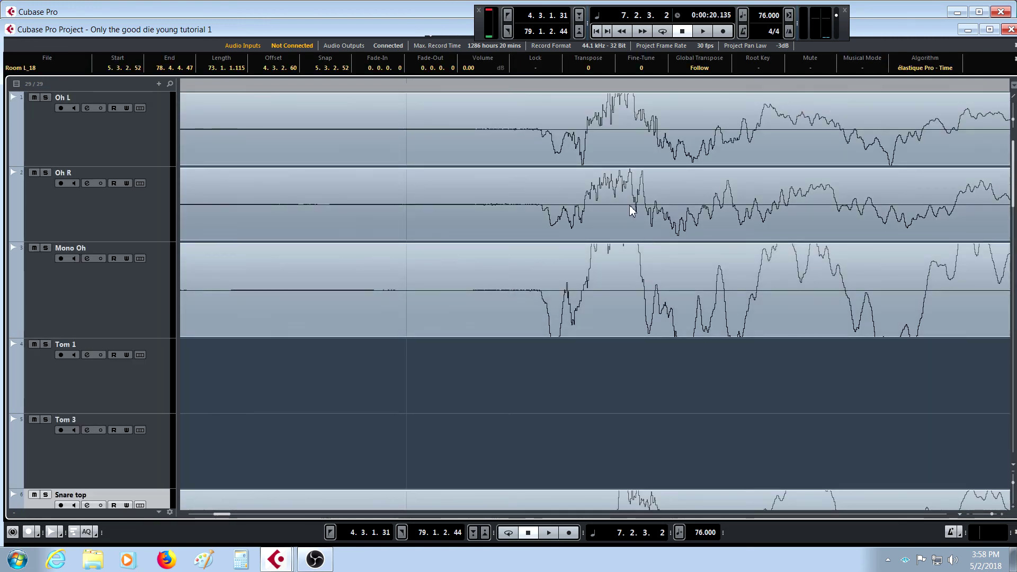
scroll(615, 271, down, 8)
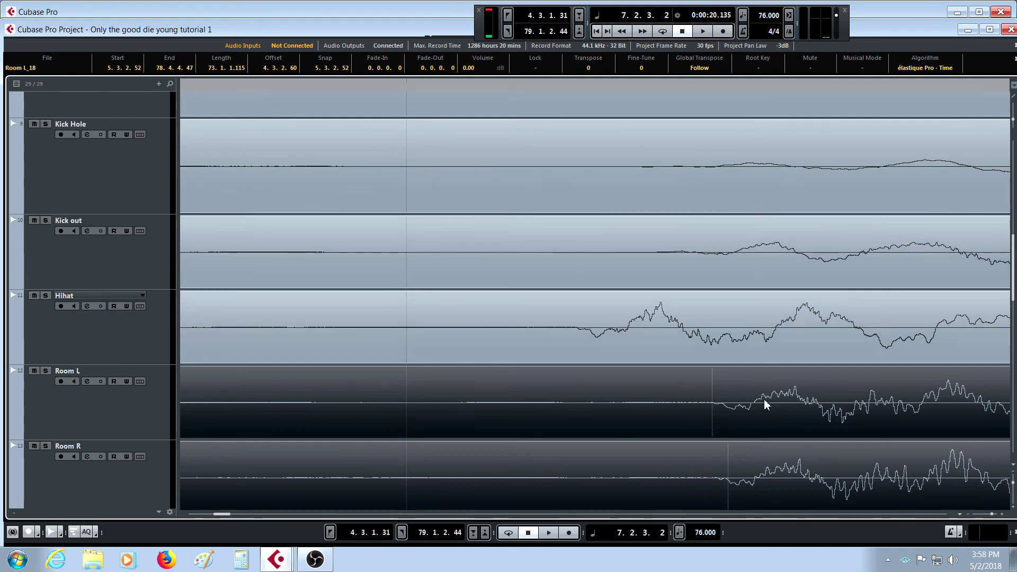
key(Delete)
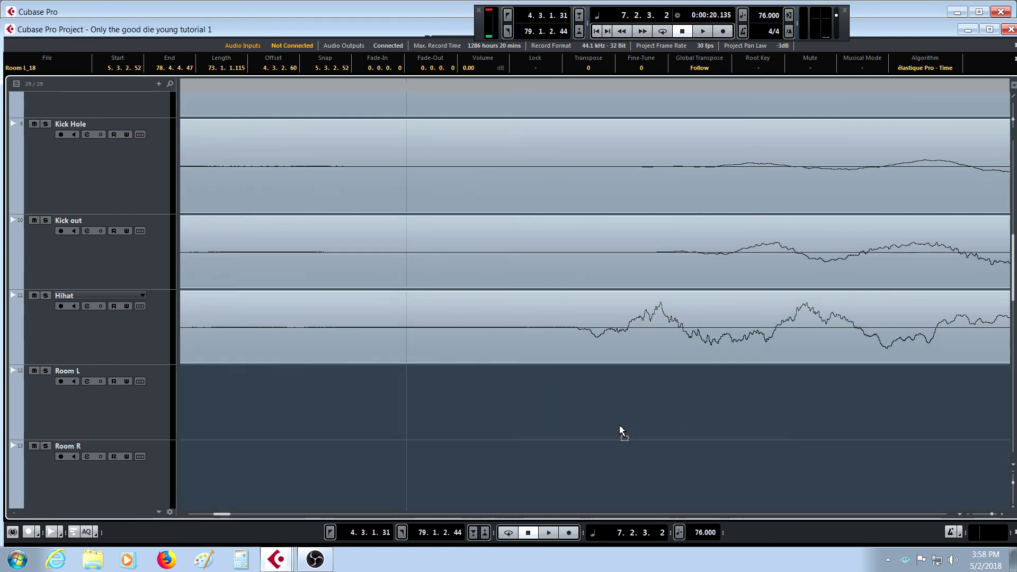
key(ctrl+z)
key(space)
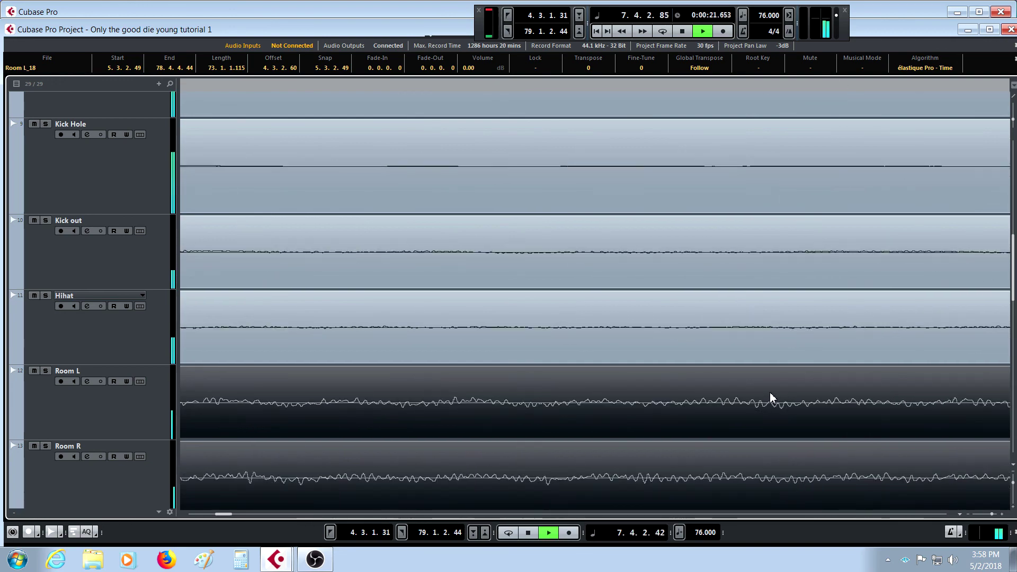
scroll(604, 343, down, 2)
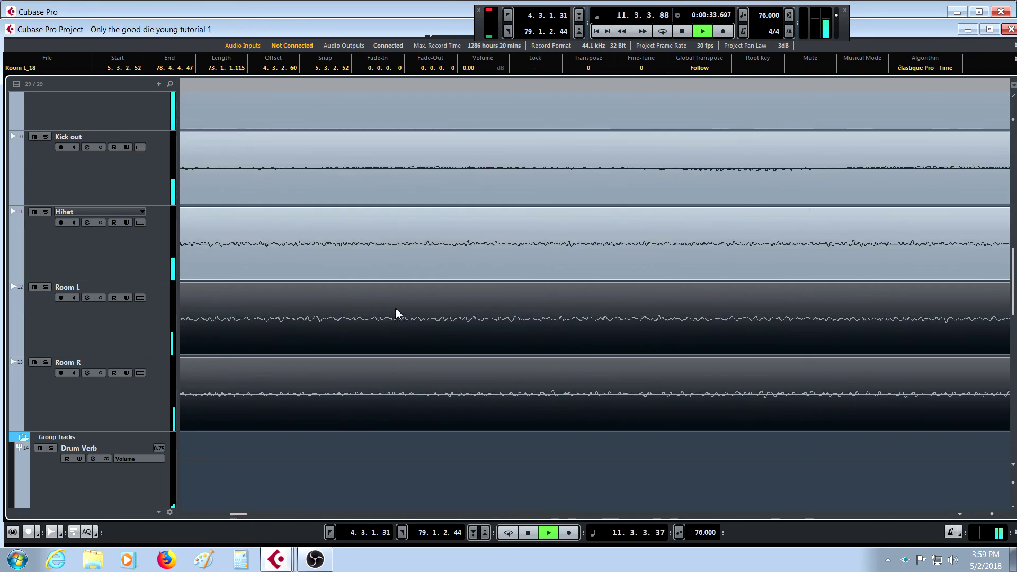
key(space)
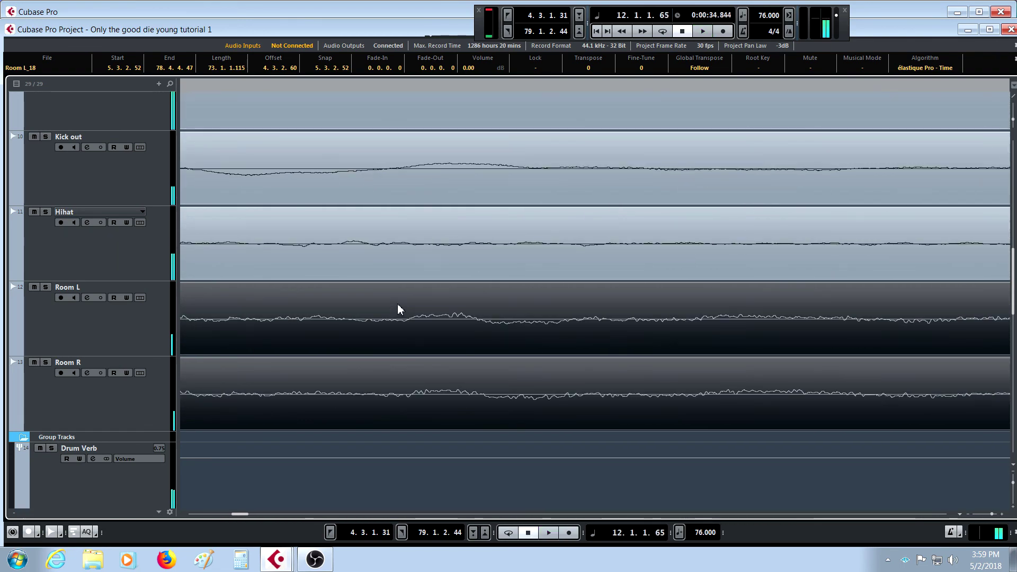
Step: Open the edit history and redo the undone Room L and Room R move, with Room L starting at 5.3.2.49
key(g)
key(g)
key(g)
key(g)
key(g)
key(g)
key(g)
key(g)
key(g)
key(g)
key(g)
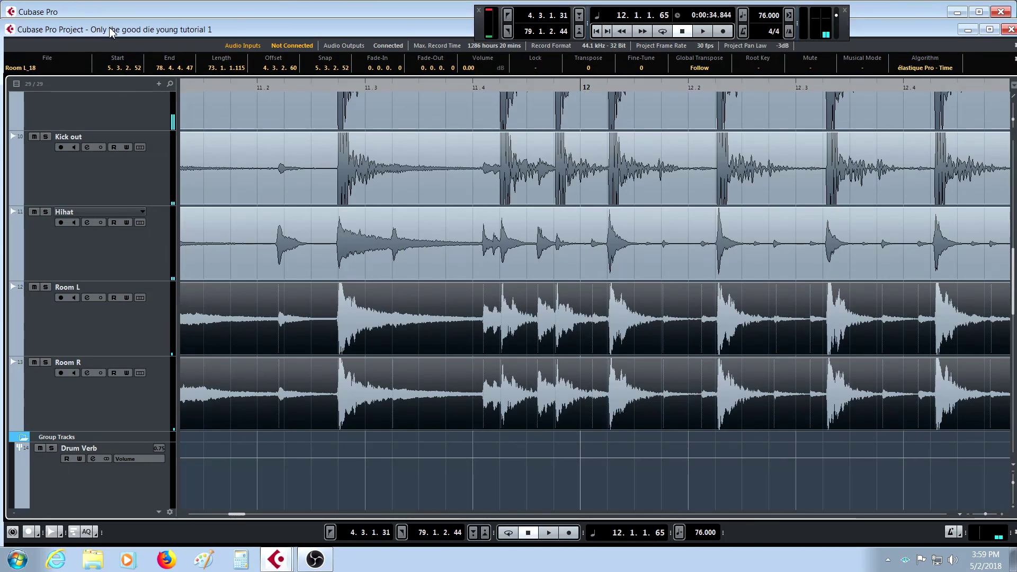
click(54, 15)
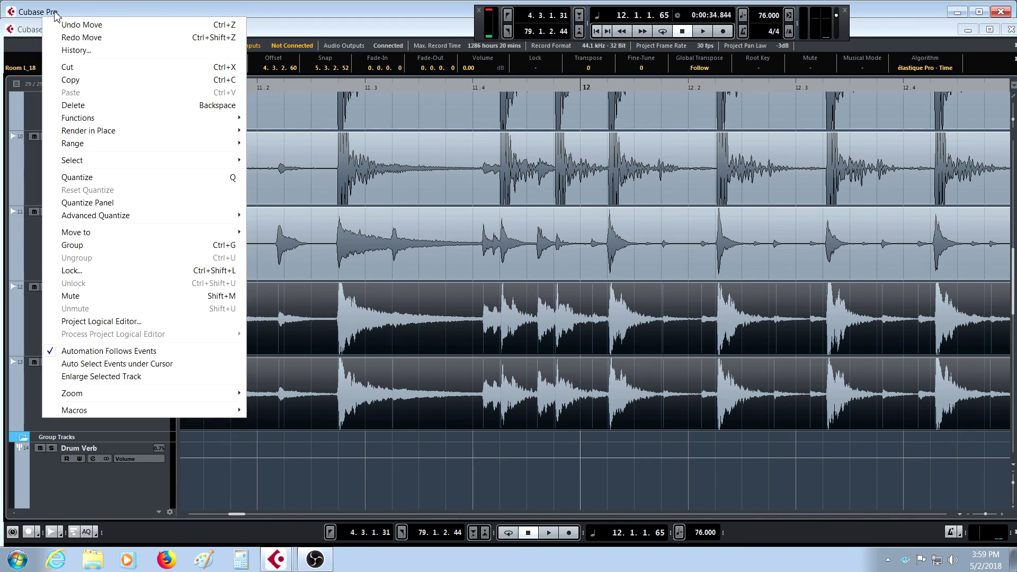
click(69, 50)
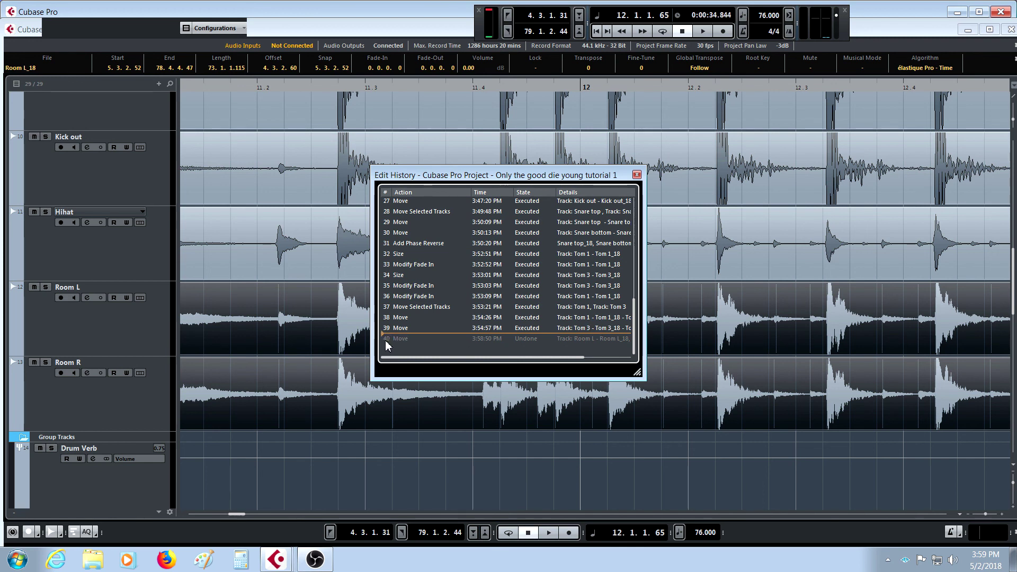
mouse_move(385, 342)
mouse_down()
mouse_move(385, 331)
mouse_move(396, 352)
mouse_up()
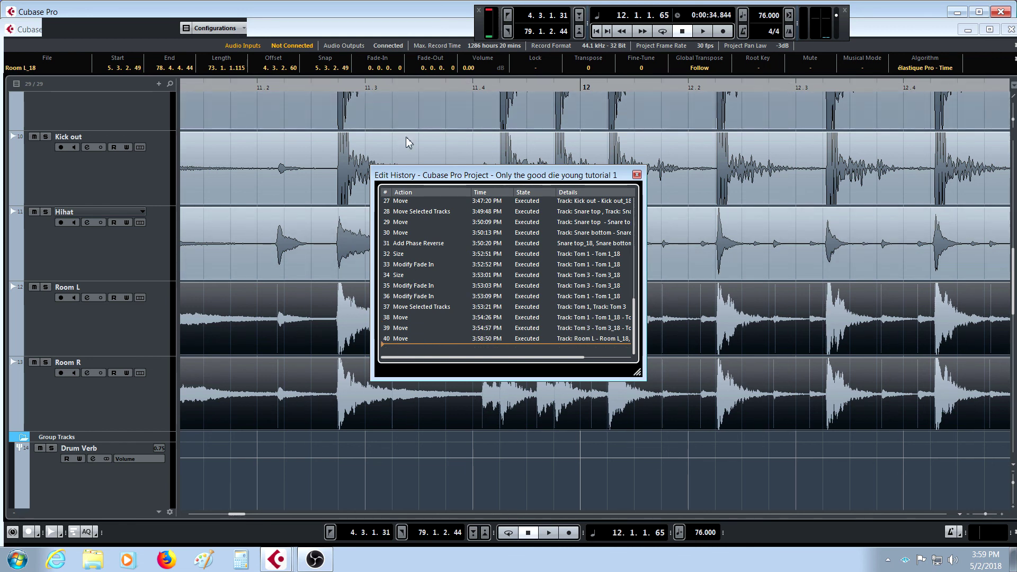
Step: Toggle the room move off and on in the edit history while listening to the drums, leave it applied and close the history
drag(397, 350, 403, 345)
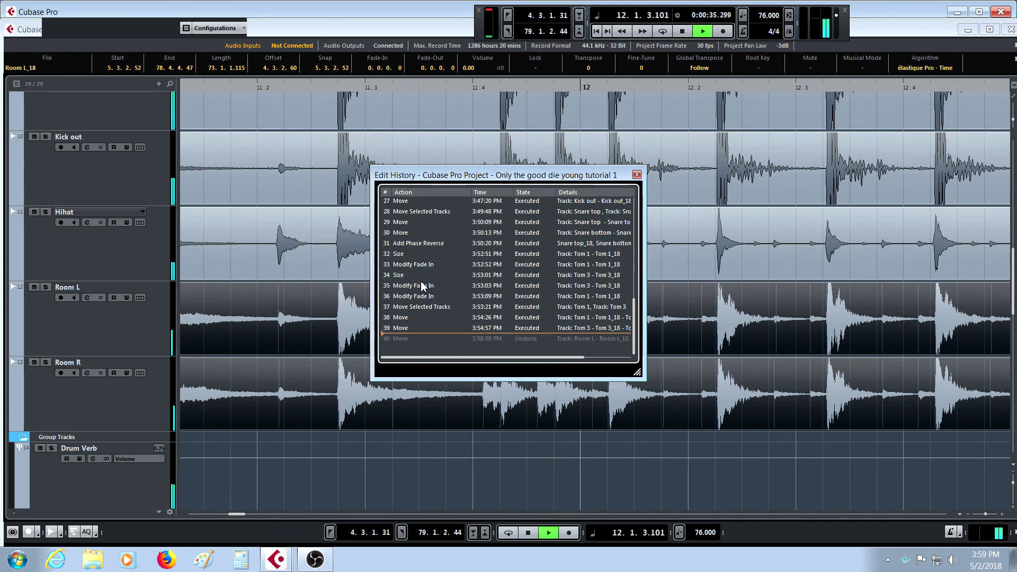
click(401, 352)
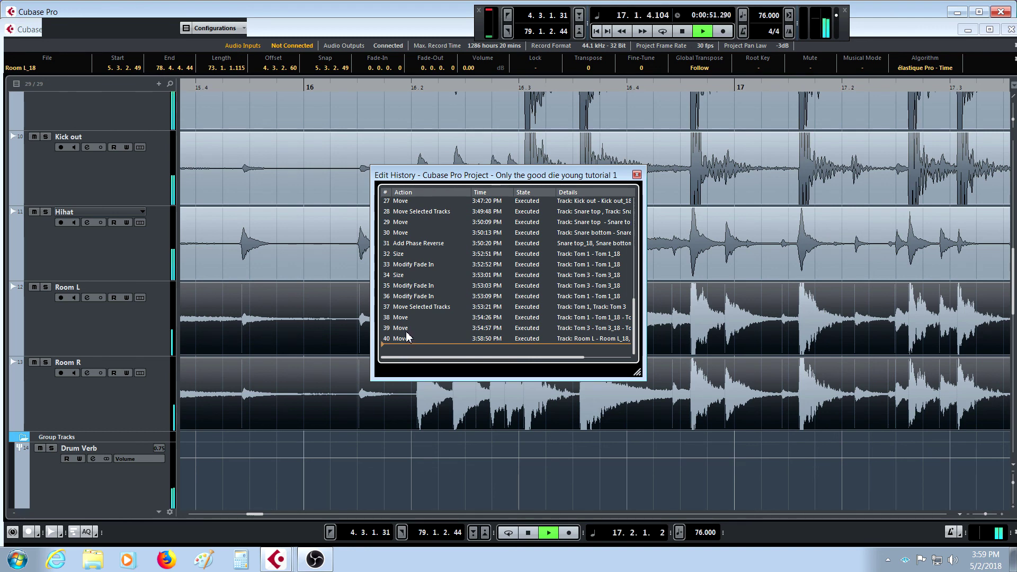
click(407, 337)
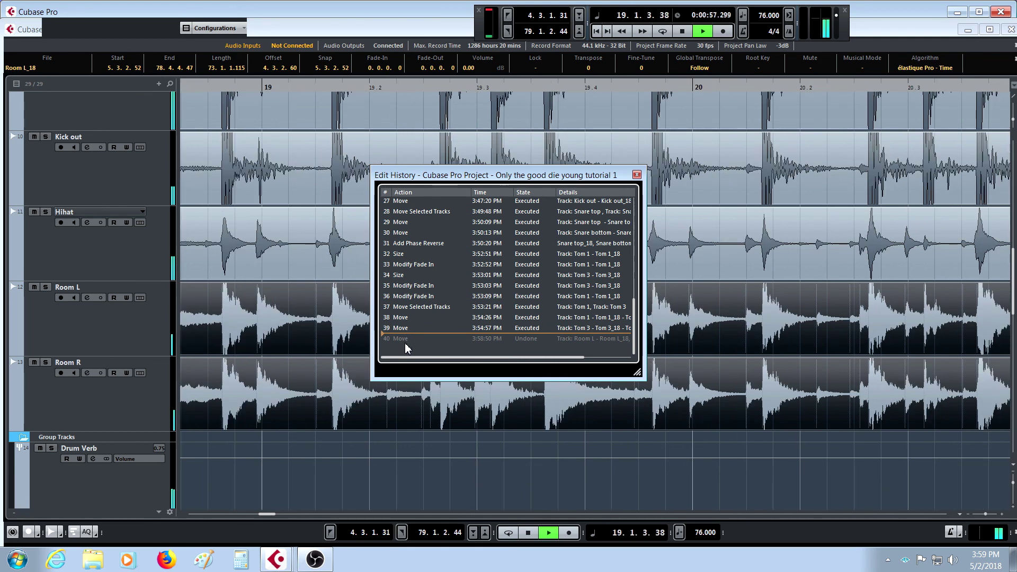
click(397, 346)
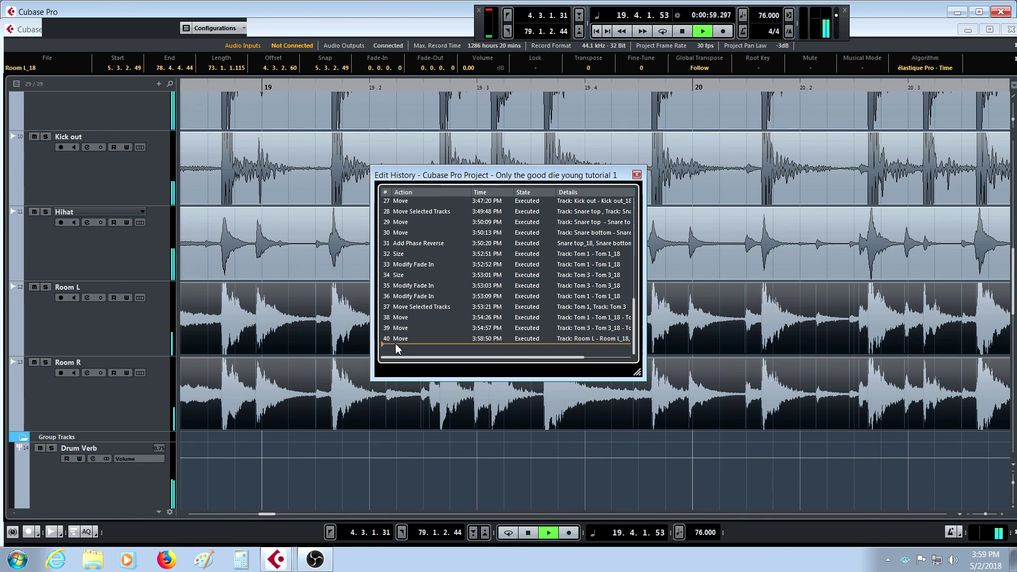
click(637, 175)
key(space)
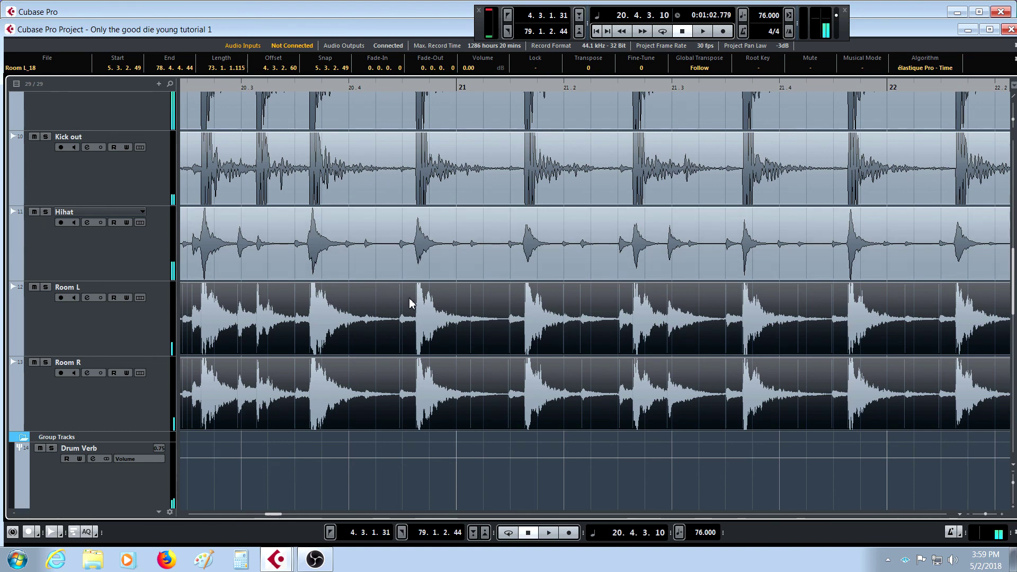
Step: Move the playback position to 20.3.3.37 and bring up the MixConsole with no events selected
drag(306, 87, 328, 96)
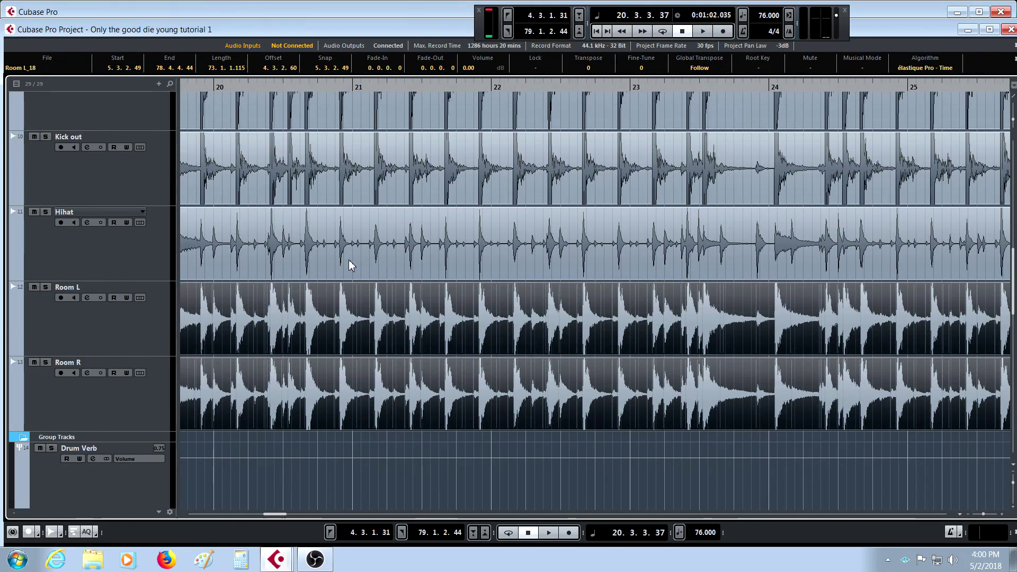
key(g)
key(g)
key(g)
key(g)
key(g)
key(g)
key(g)
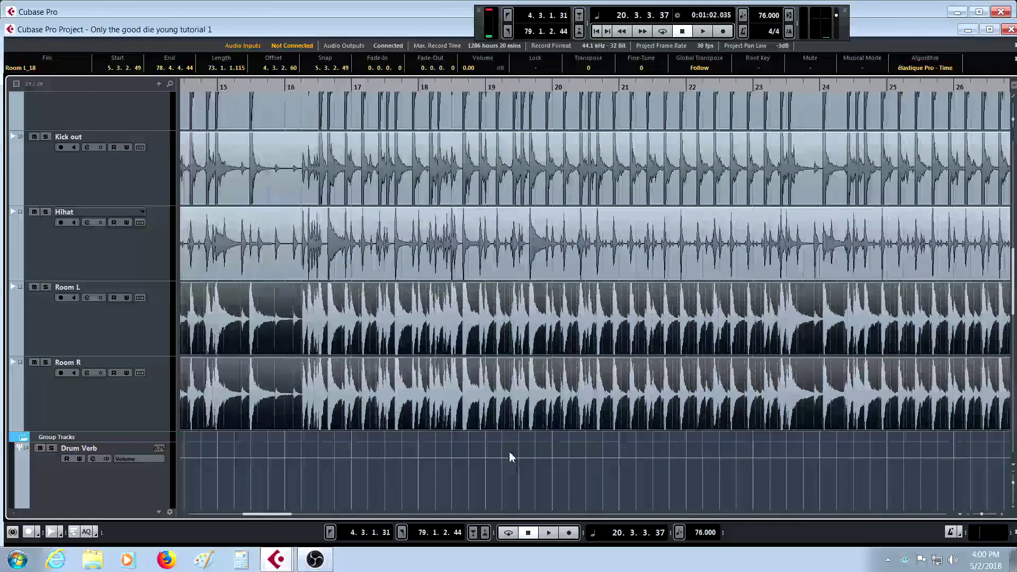
key(g)
key(g)
key(g)
key(g)
key(g)
click(685, 408)
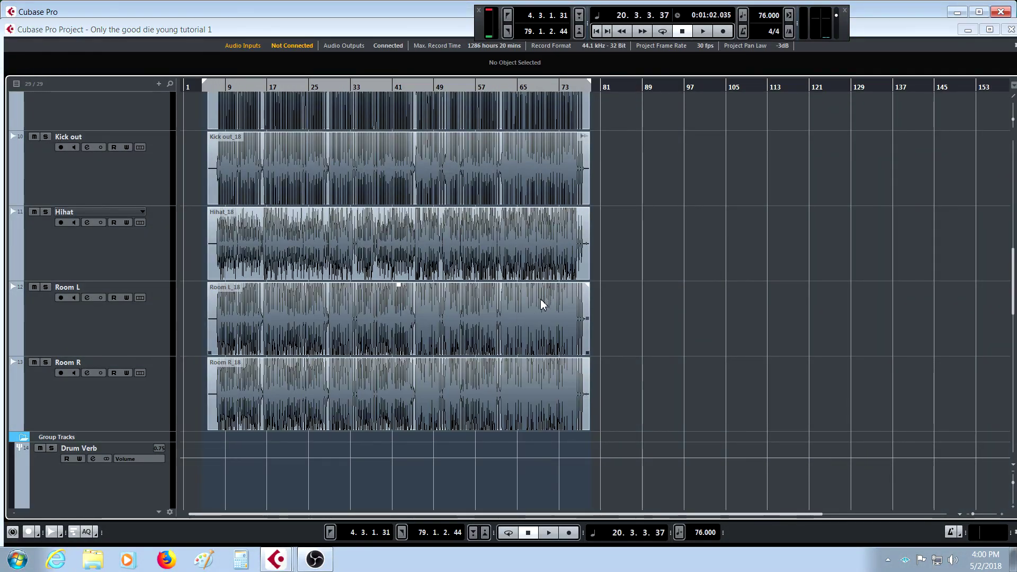
key(F3)
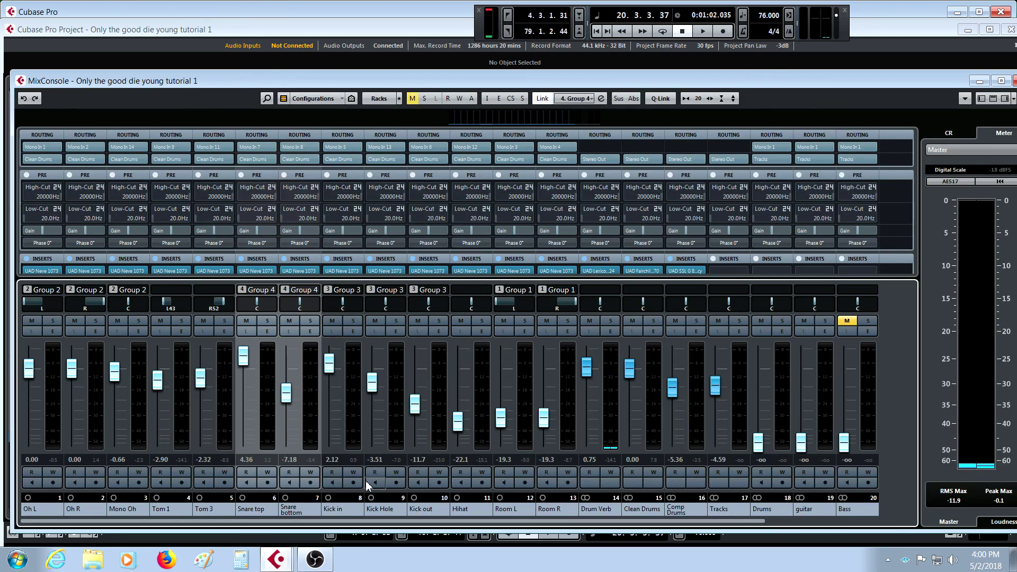
Step: Raise the linked Room L and Room R faders to -15.9 while the drums play, and to -14.5 after stopping playback
key(space)
drag(544, 420, 584, 416)
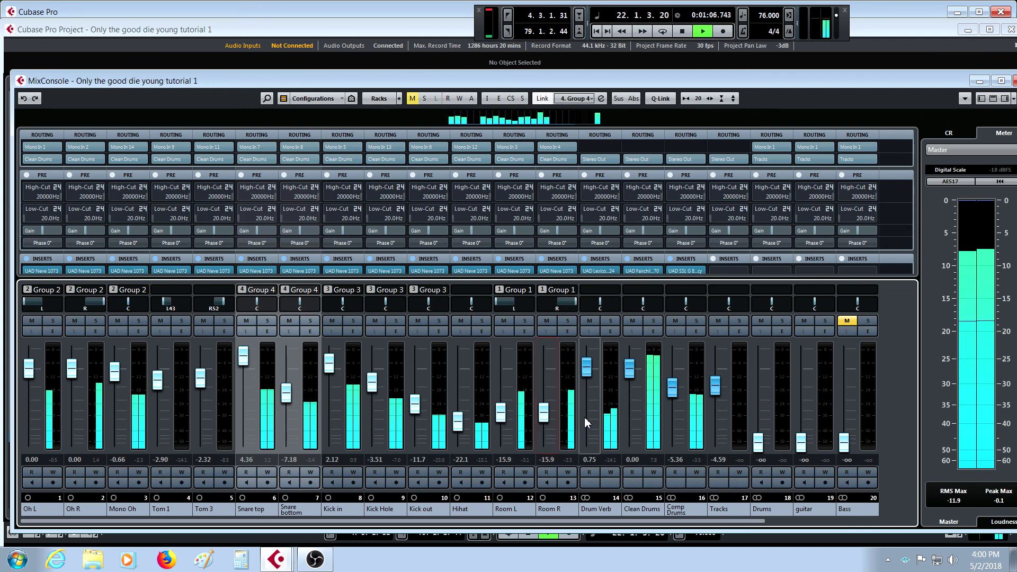
key(space)
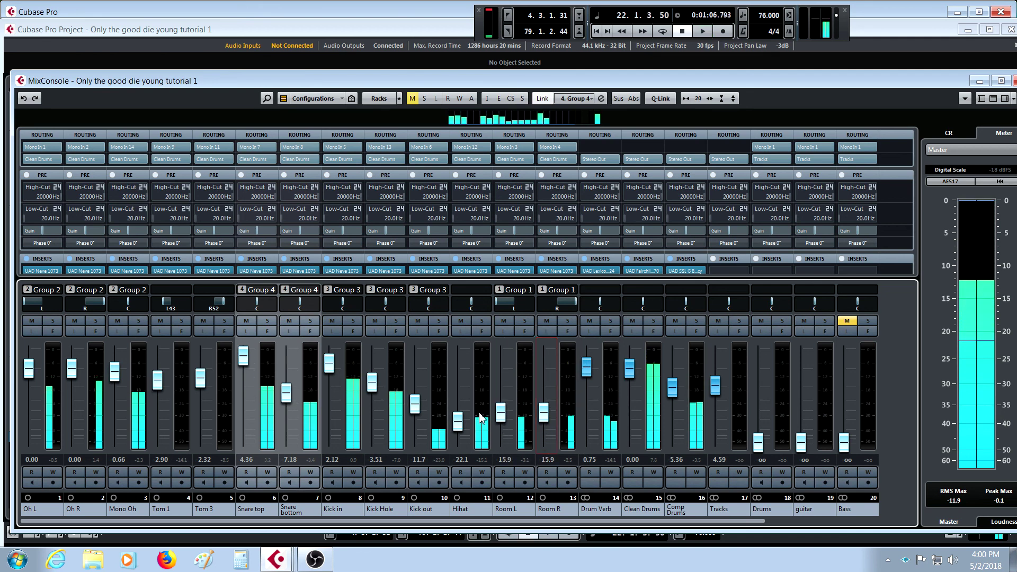
drag(506, 416, 506, 413)
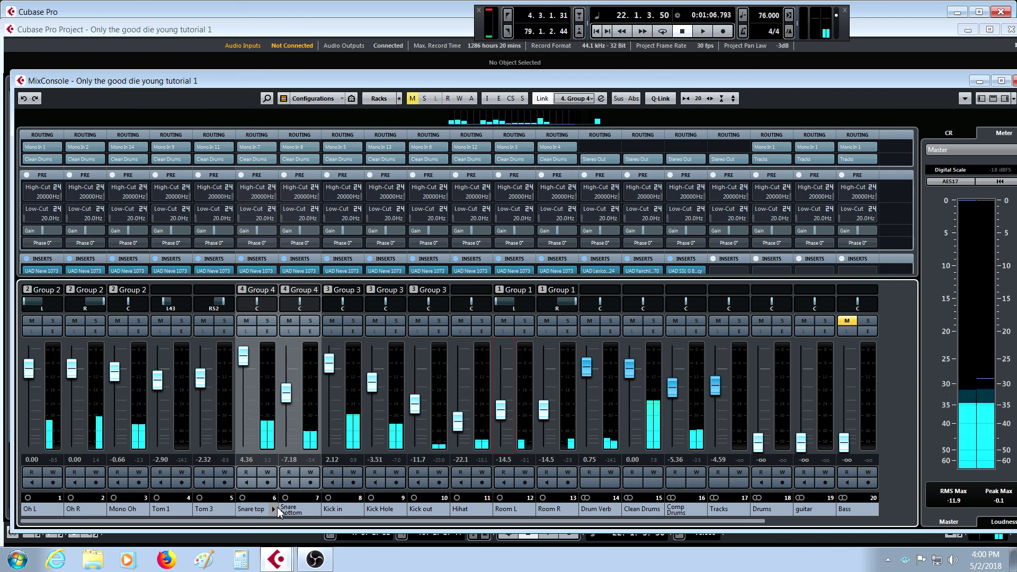
drag(280, 521, 450, 520)
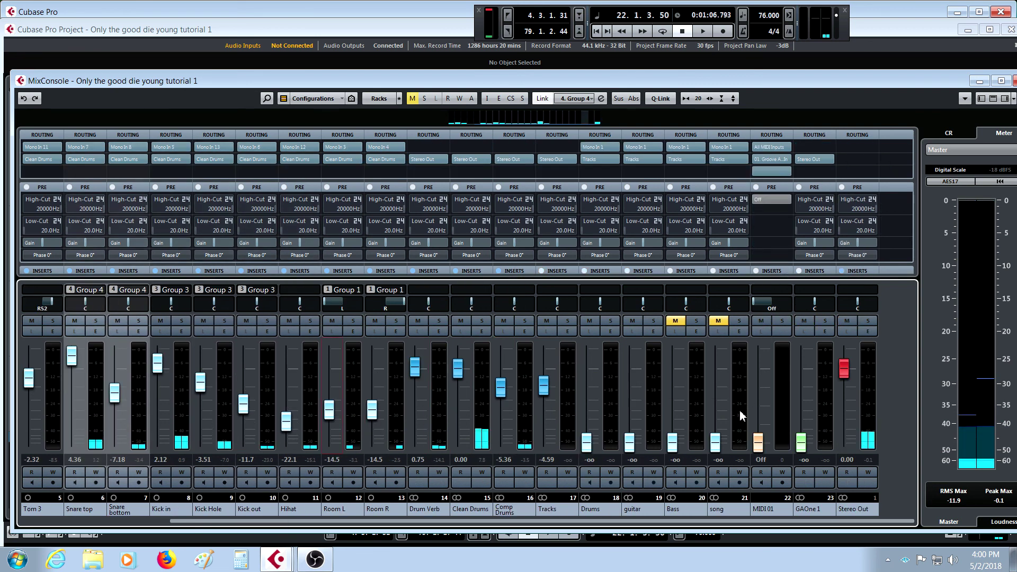
drag(696, 521, 548, 521)
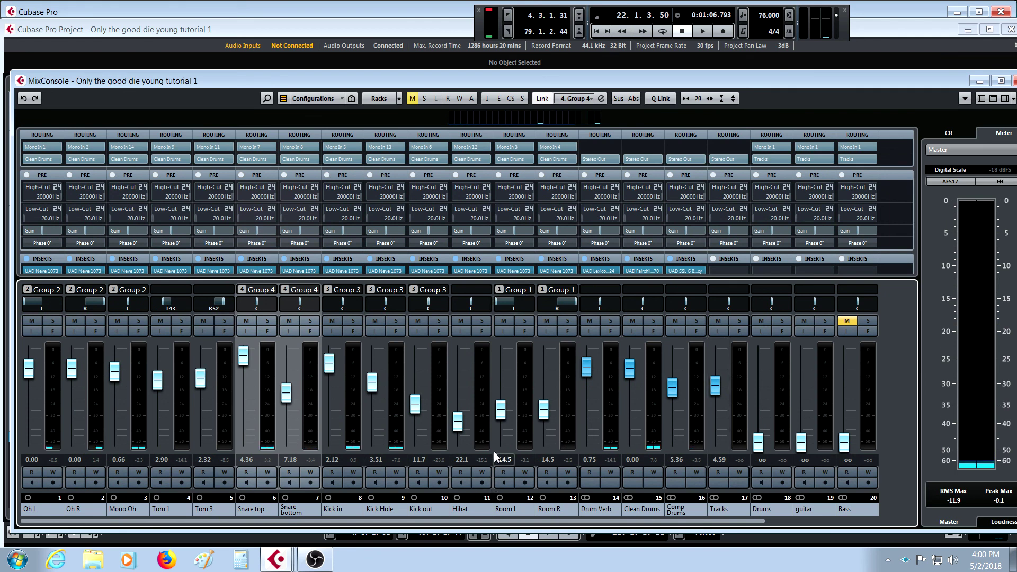
Step: Pull the linked Room L and Room R faders fully down, bring them up to -16.3 during playback, and close the MixConsole
drag(505, 413, 514, 444)
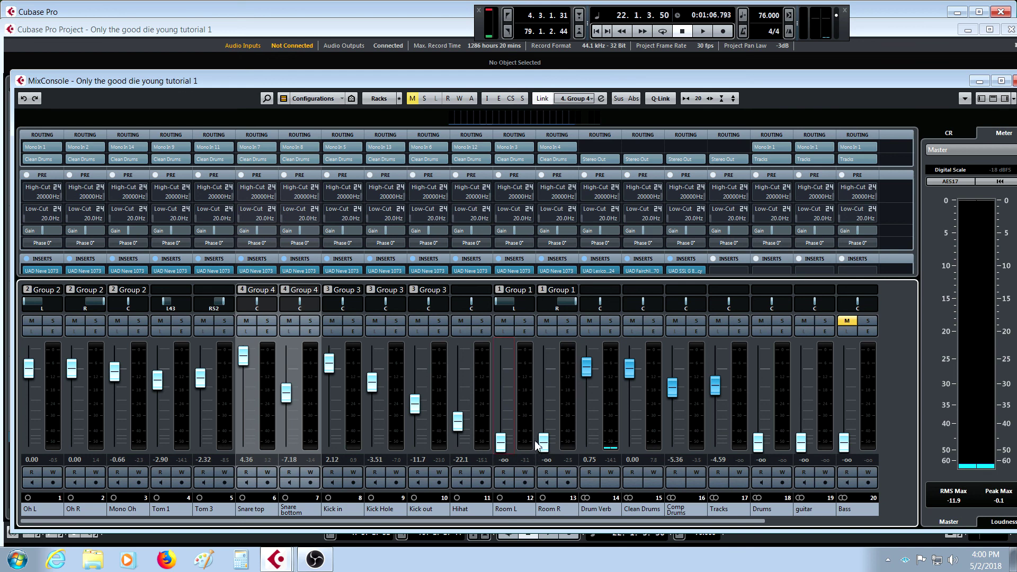
key(space)
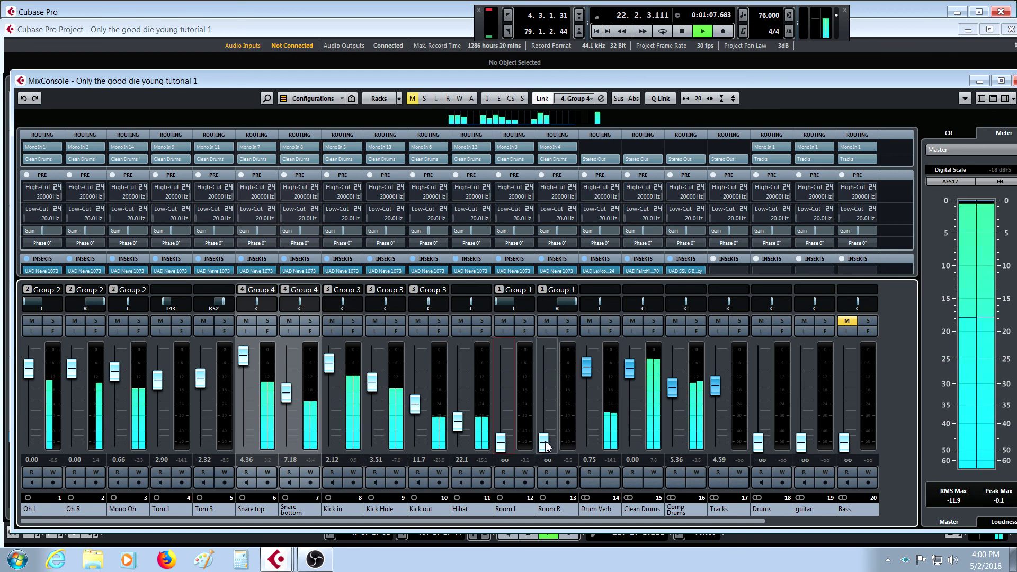
drag(547, 446, 549, 416)
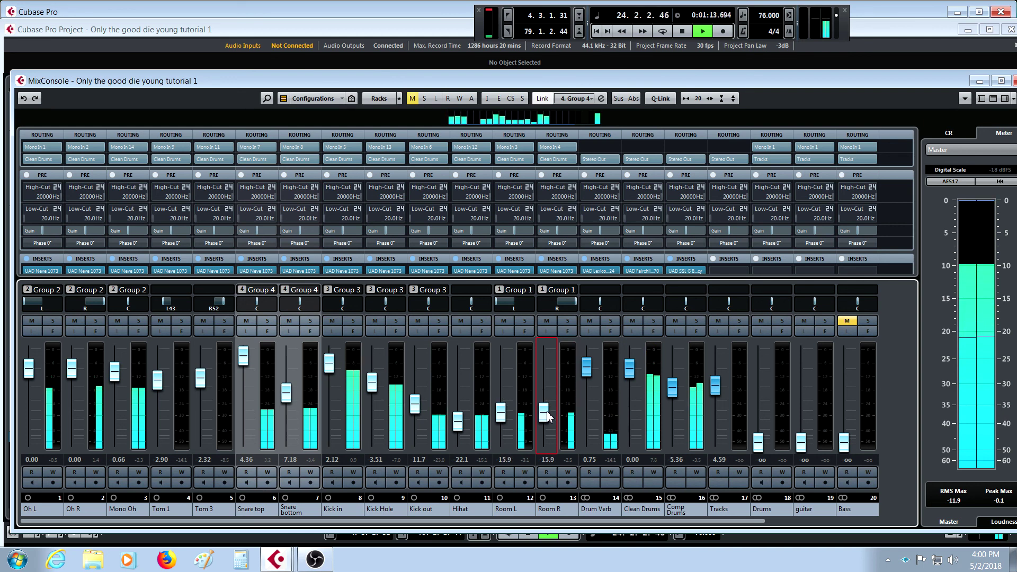
drag(546, 417, 546, 418)
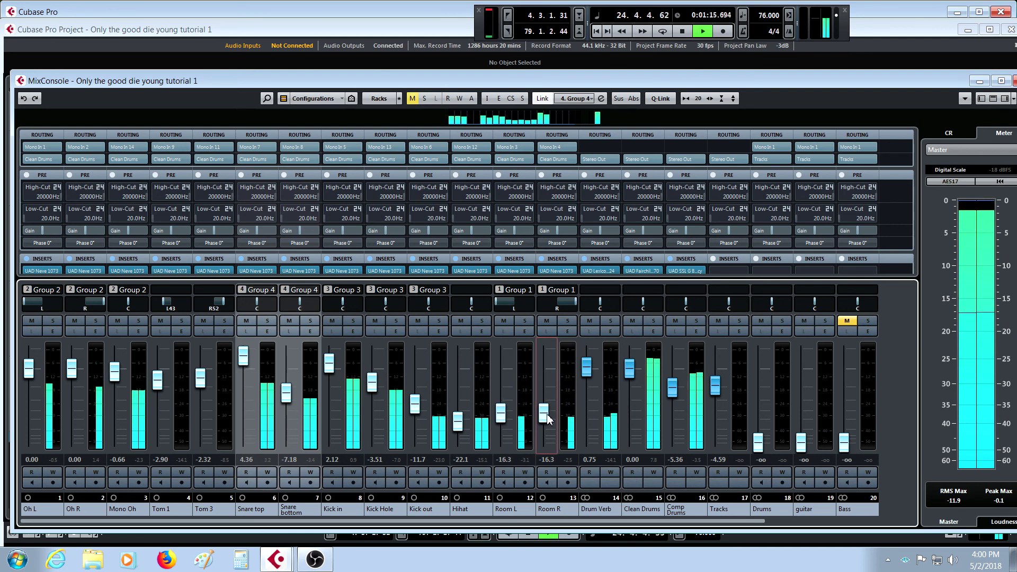
key(space)
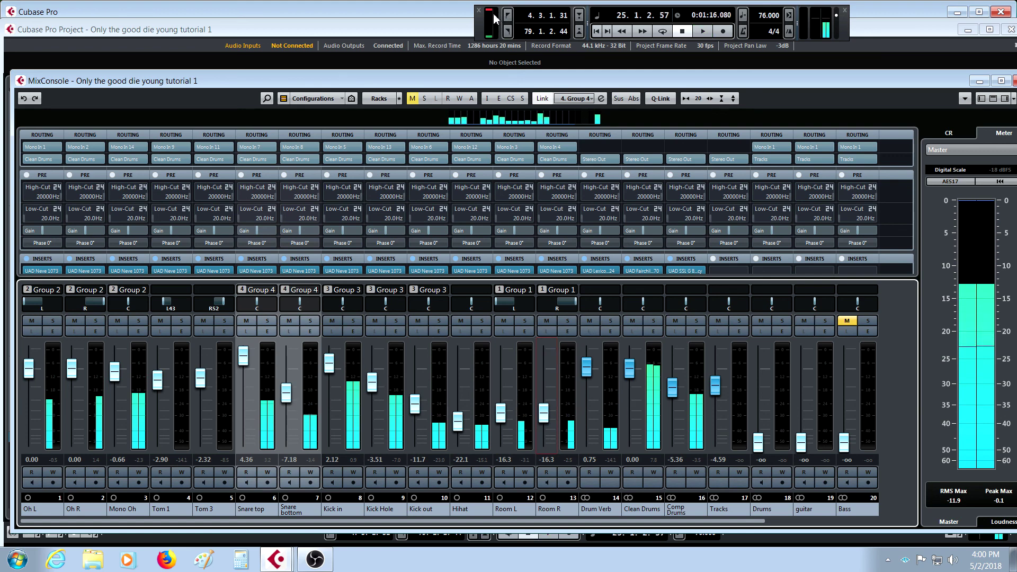
click(492, 13)
key(KP_Subtract)
key(F3)
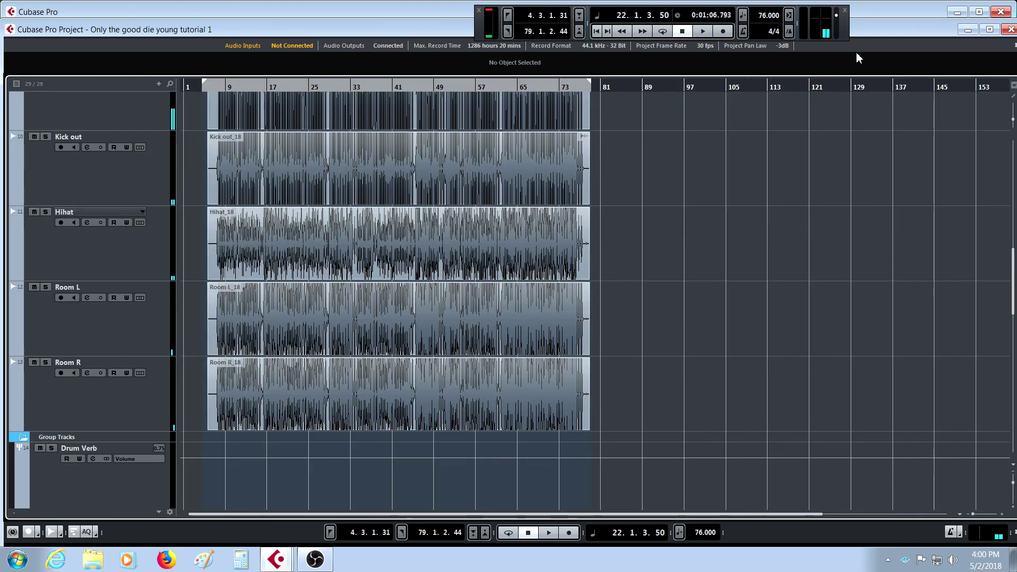
Step: Examine the hit just after 16.2 up close and compare its onset and polarity on the Oh L, Oh R and Mono Oh tracks
scroll(715, 246, up, 10)
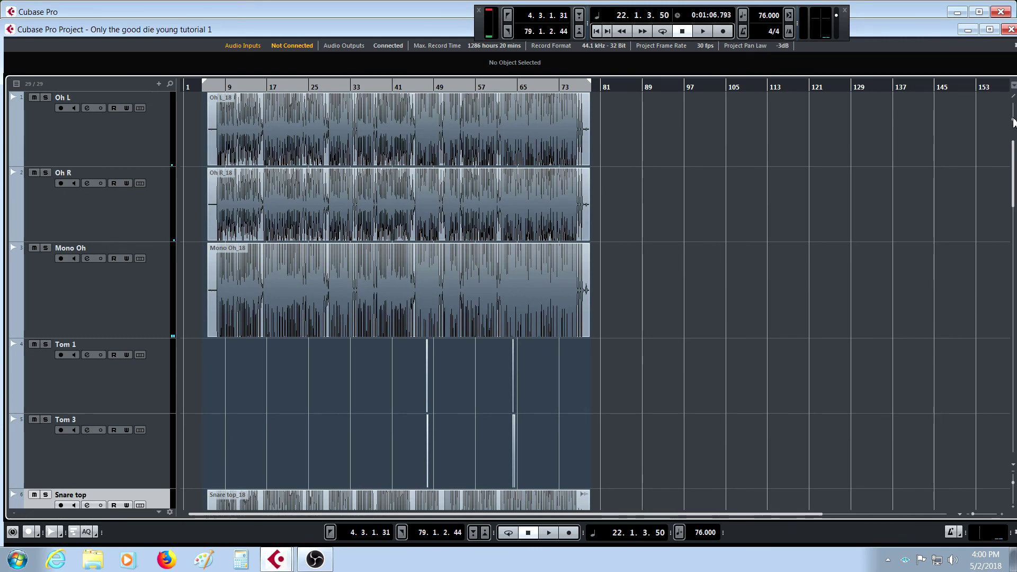
drag(1012, 122, 1012, 128)
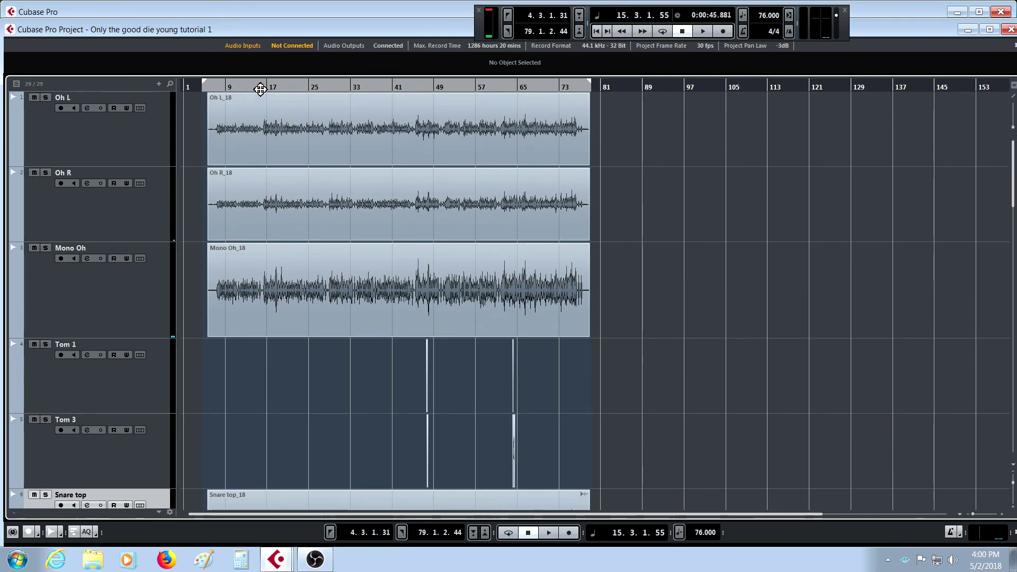
drag(260, 89, 348, 167)
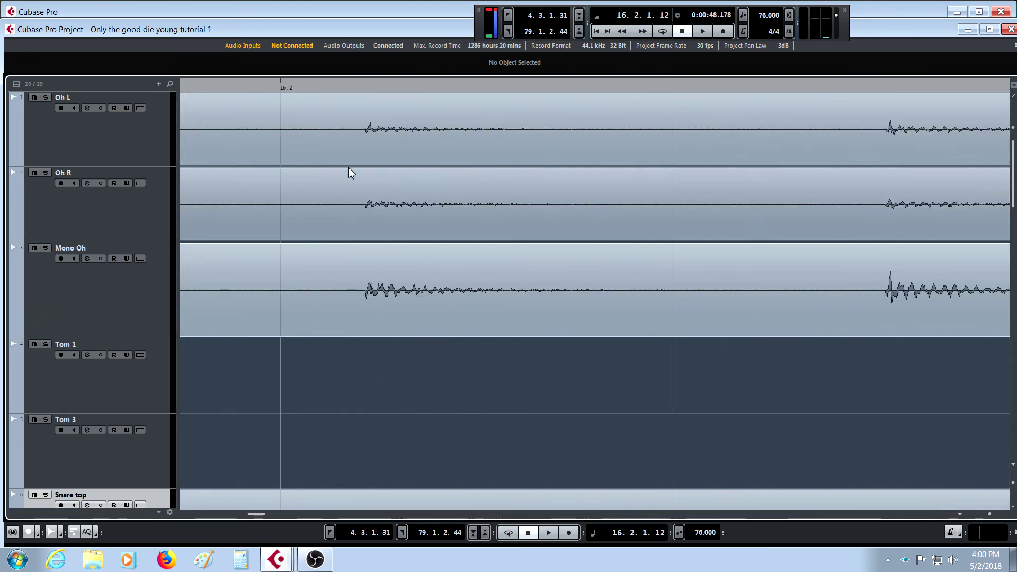
click(368, 95)
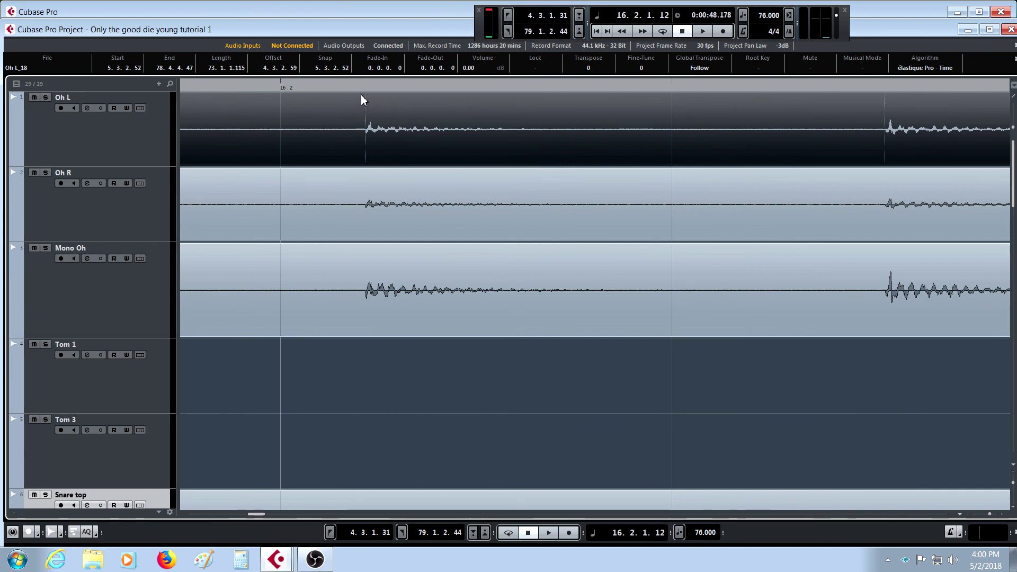
drag(366, 91, 375, 119)
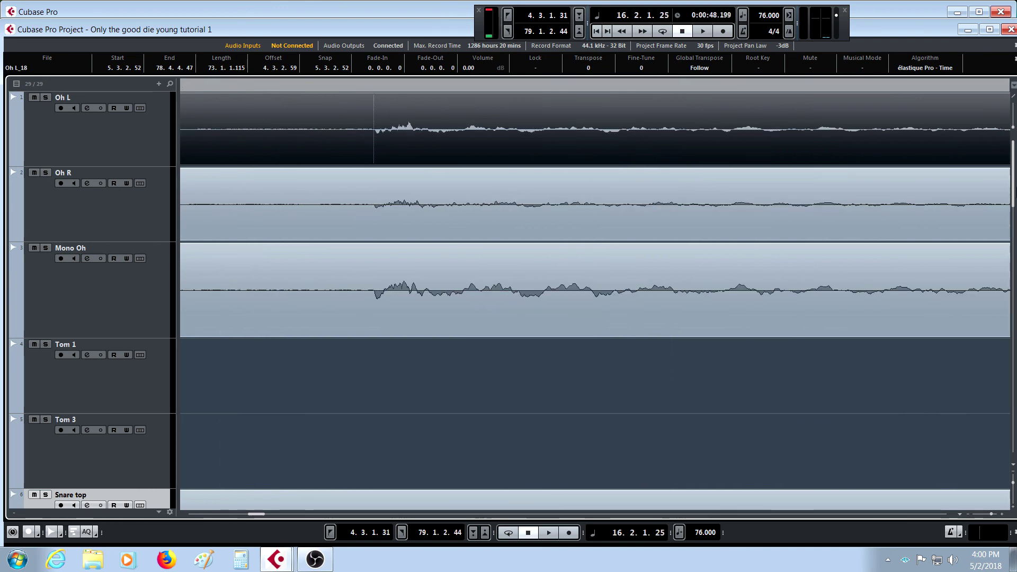
drag(1012, 132, 1012, 124)
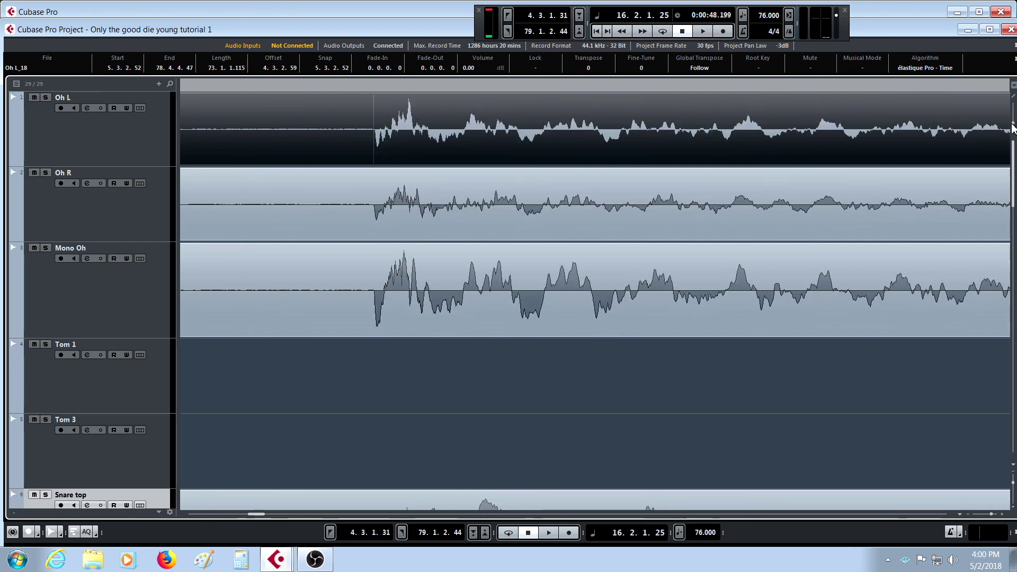
drag(375, 88, 368, 106)
key(g)
key(g)
key(g)
key(g)
key(g)
key(g)
key(g)
key(g)
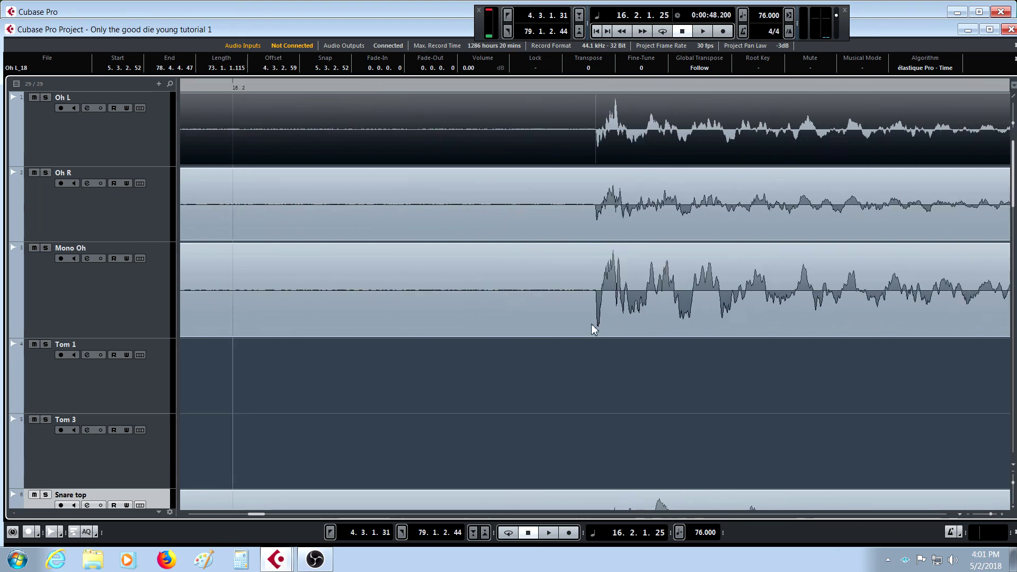
Step: Show the drum tracks over their full length with no event selected, and switch to OBS Studio
key(g)
key(g)
key(g)
key(g)
key(g)
key(g)
key(g)
key(g)
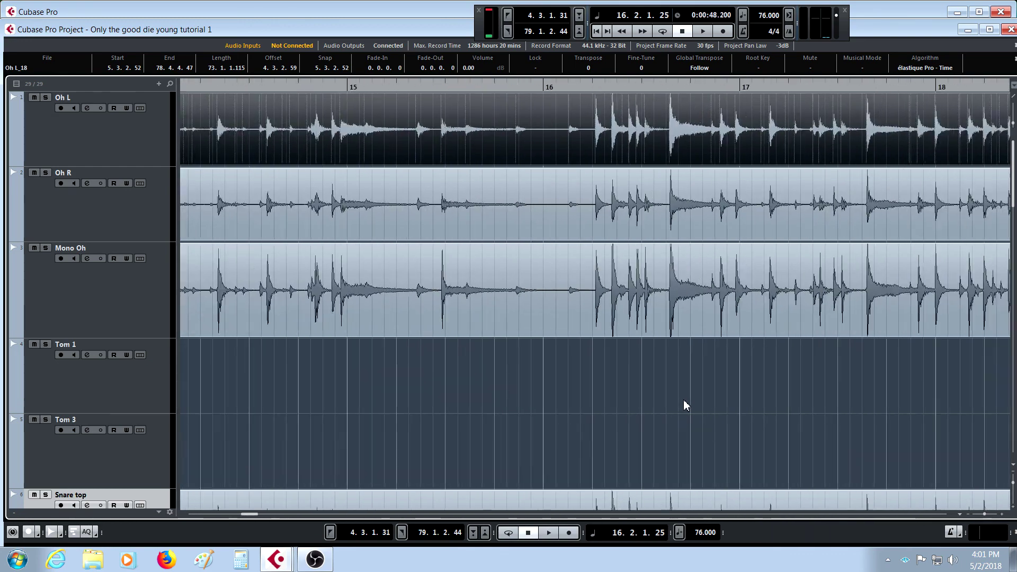
click(683, 405)
key(g)
key(g)
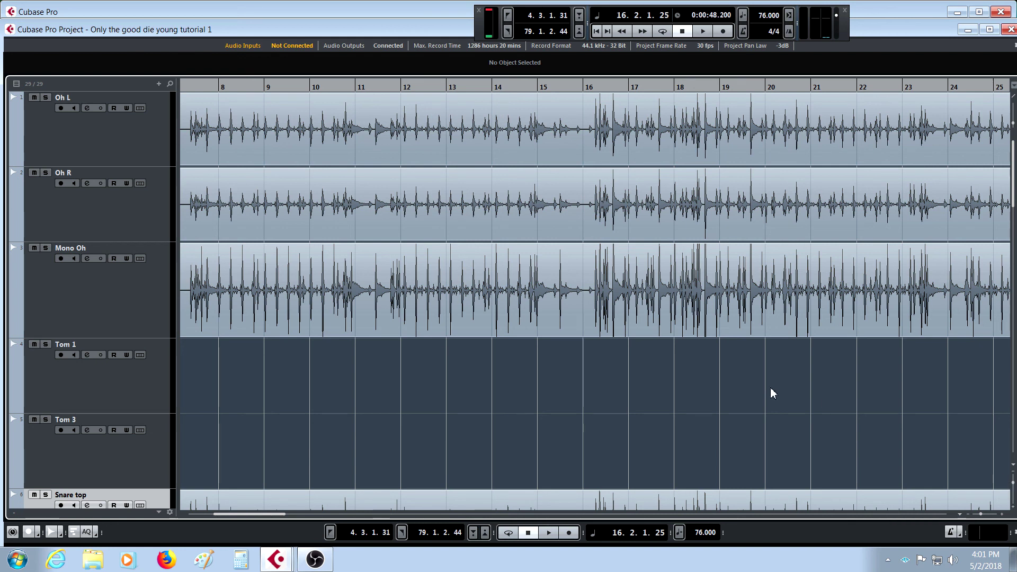
click(971, 515)
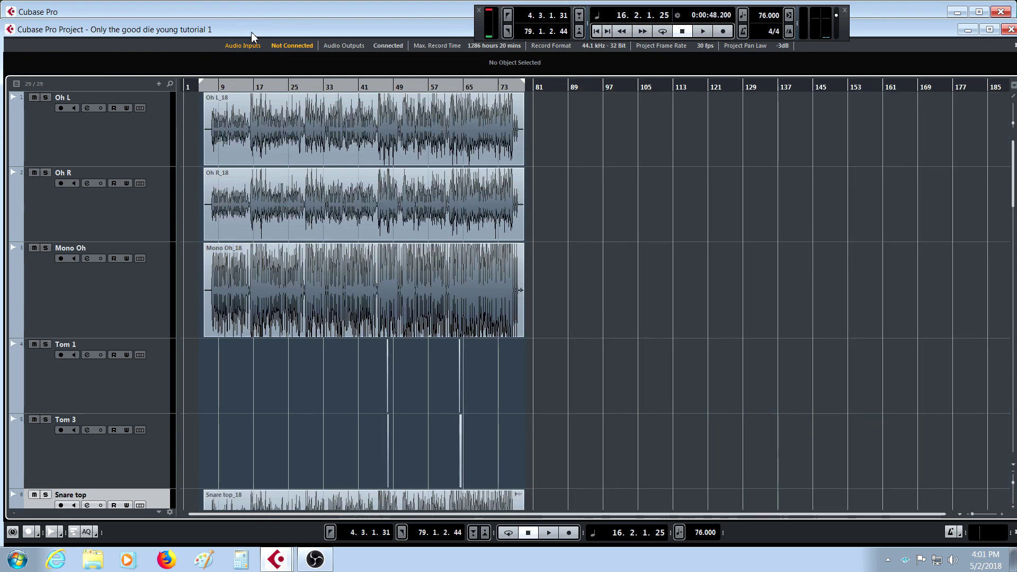
click(324, 565)
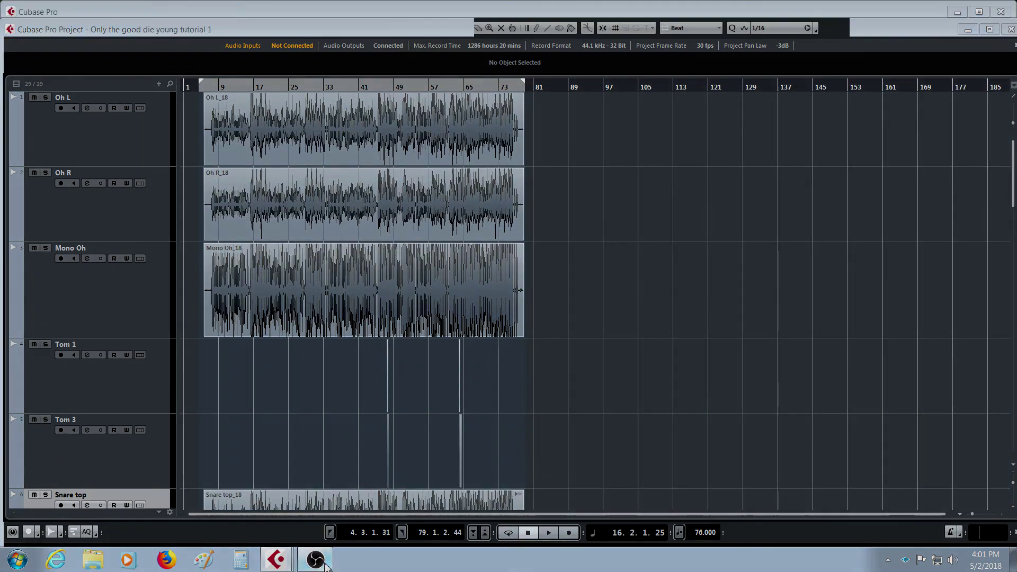